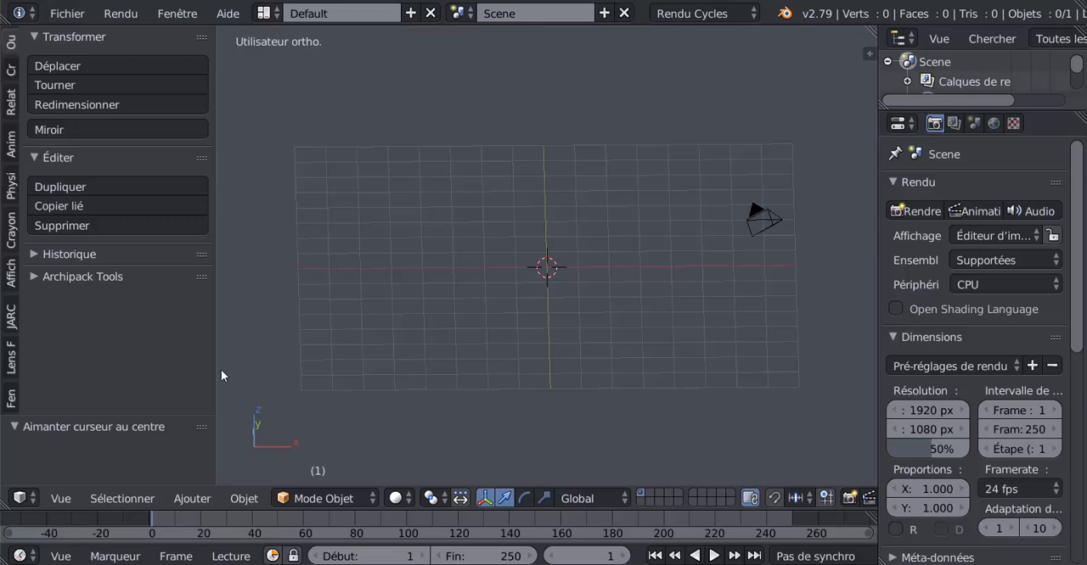
# - Switch to the montage bibendum folder and look through the rendered wheel frames in its rendu roue qui roule subfolder
pyautogui.click(265, 14)
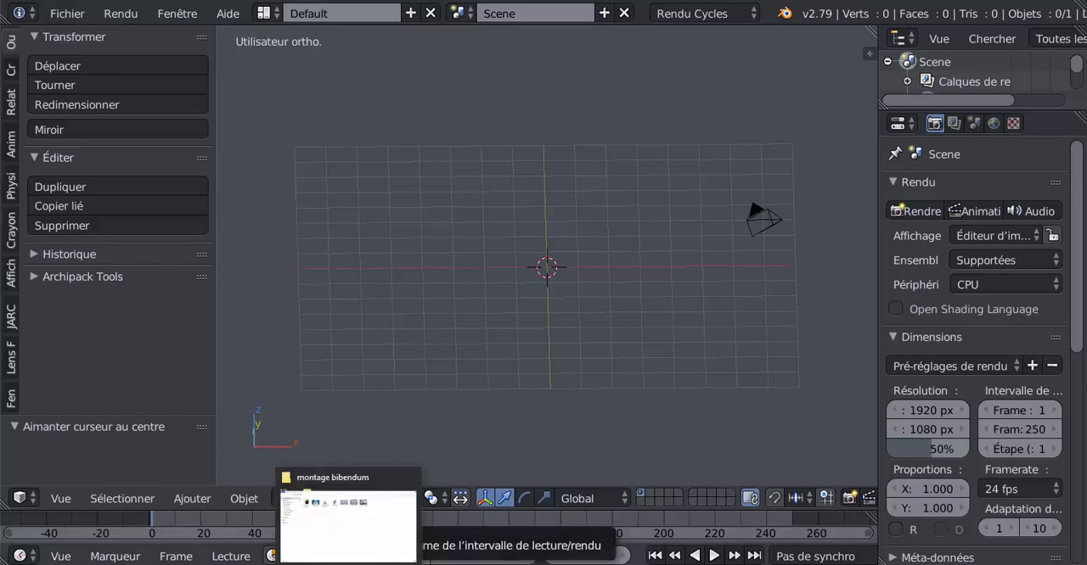
pyautogui.click(351, 563)
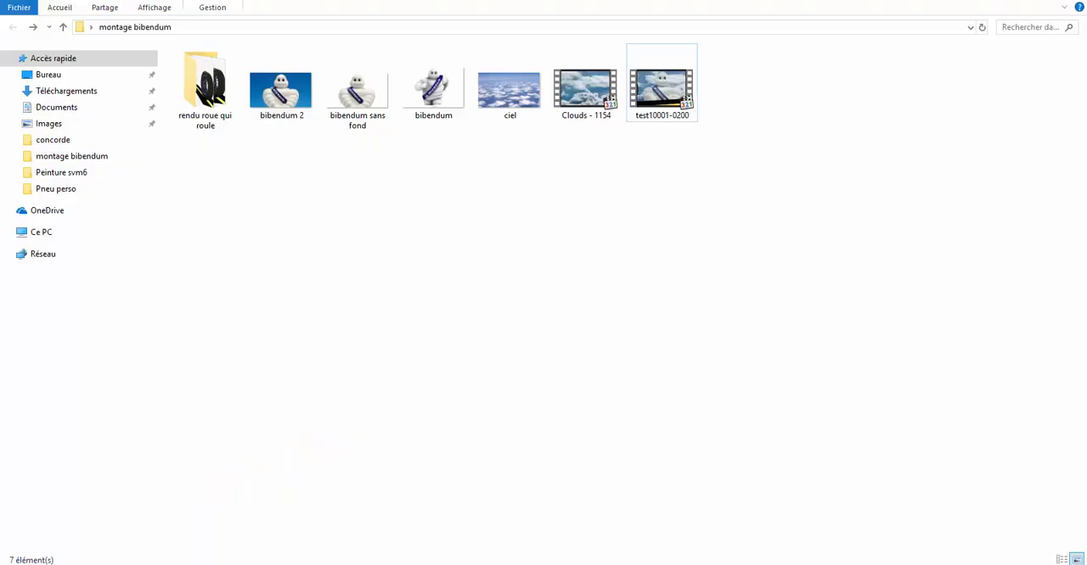
pyautogui.click(206, 99)
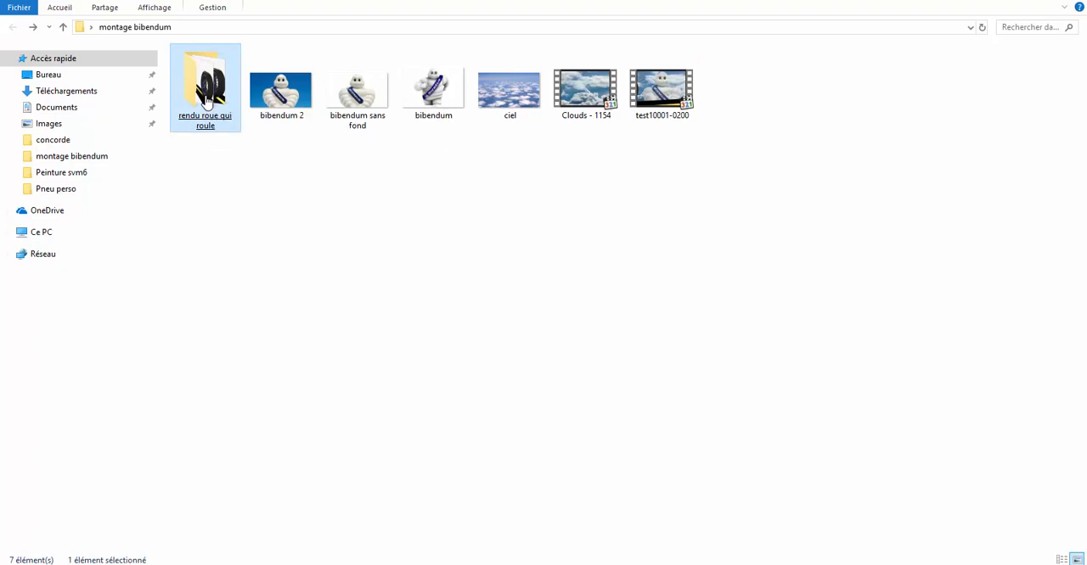
pyautogui.doubleClick(206, 99)
pyautogui.click(561, 146)
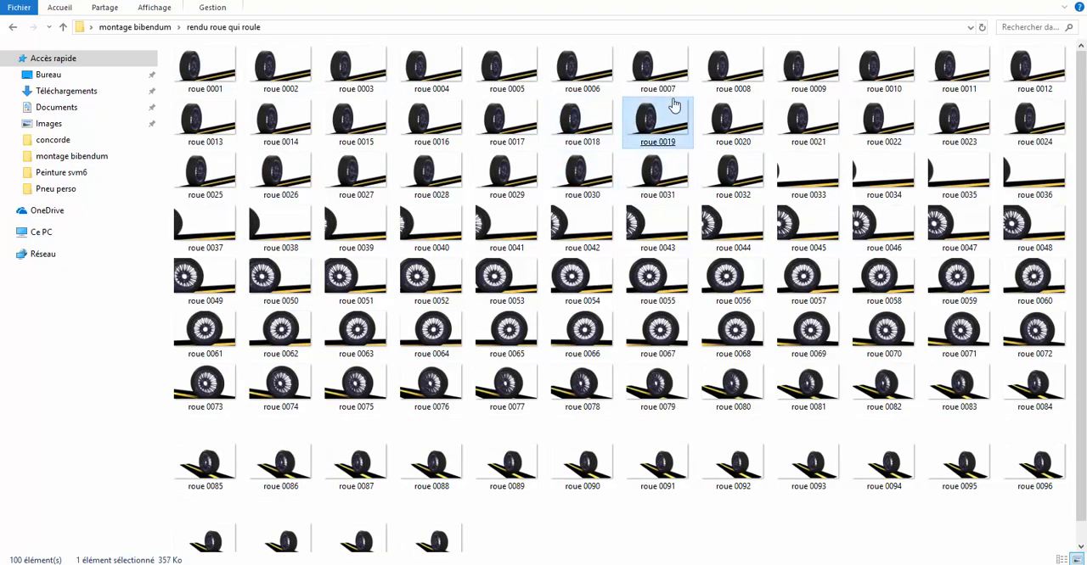
pyautogui.click(747, 136)
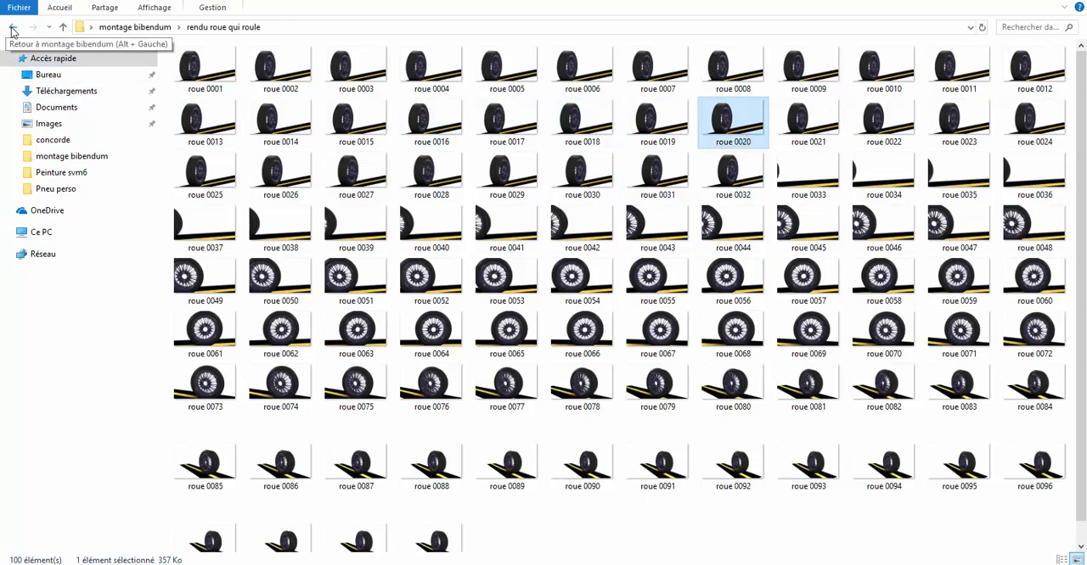
# - Return to the montage bibendum folder and view the bibendum sans fond image
pyautogui.click(12, 29)
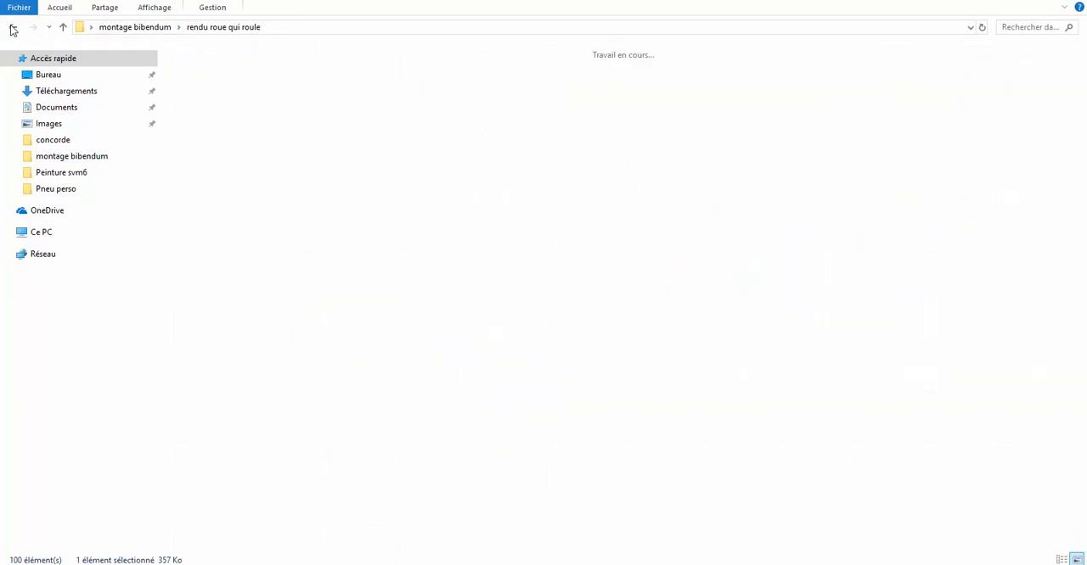
pyautogui.click(294, 110)
pyautogui.click(355, 132)
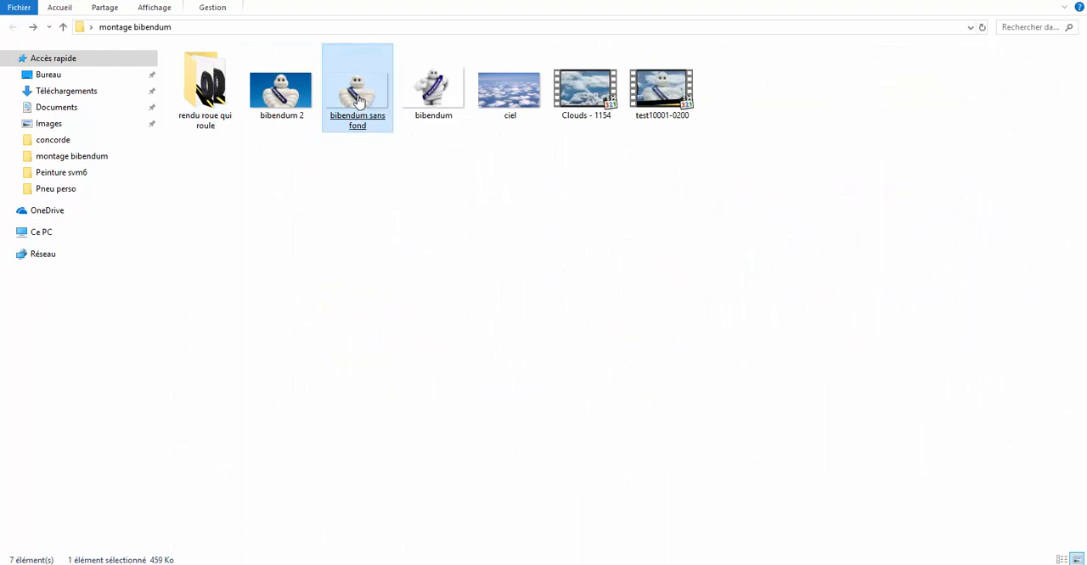
pyautogui.doubleClick(357, 100)
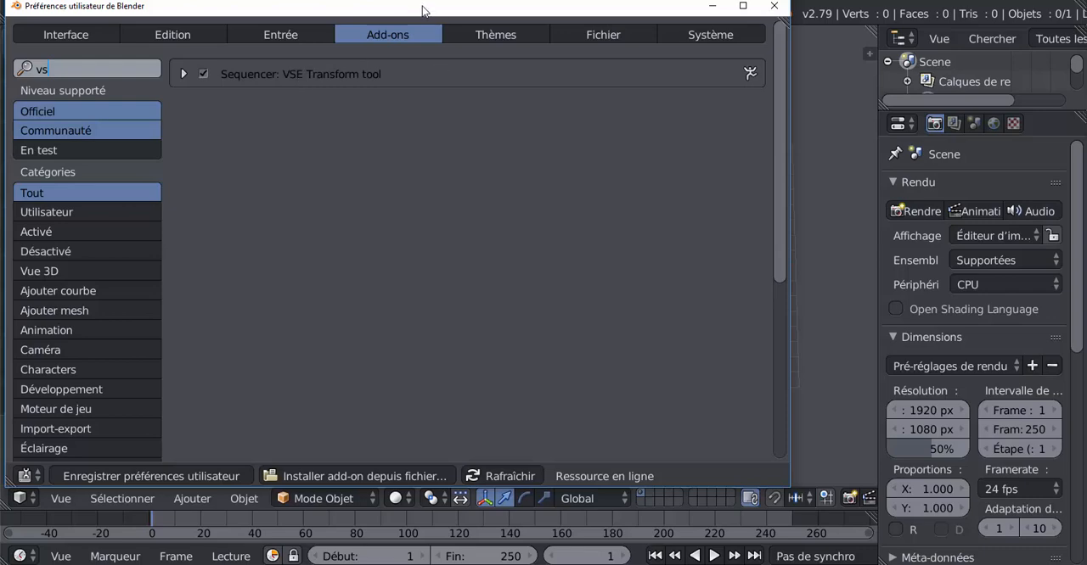
# - Check the Sequencer: VSE Transform tool add-on in the Blender user preferences and close the preferences window
pyautogui.moveTo(431, 17); pyautogui.dragTo(464, 78)
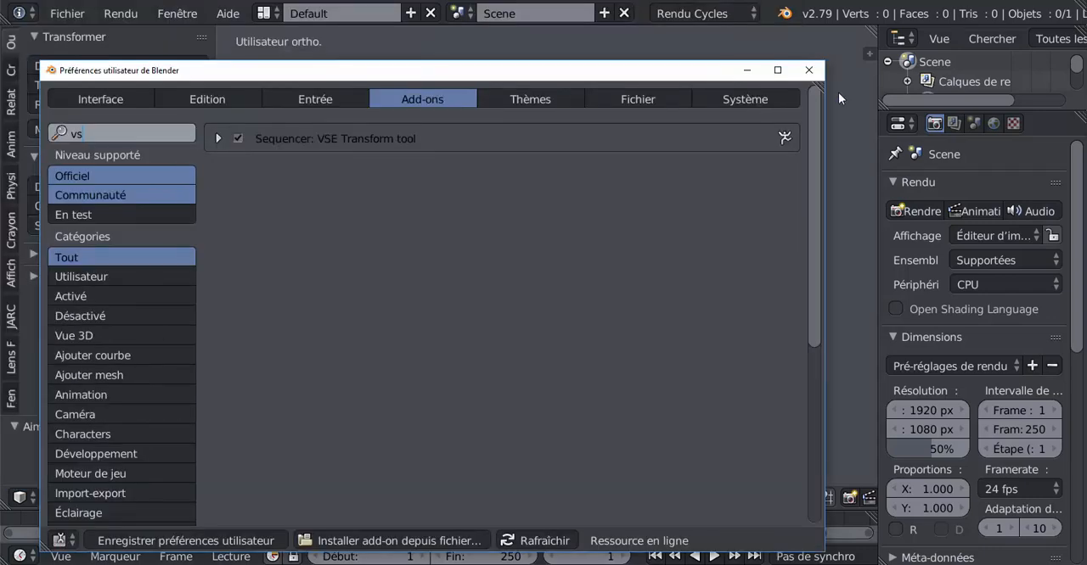
pyautogui.click(808, 70)
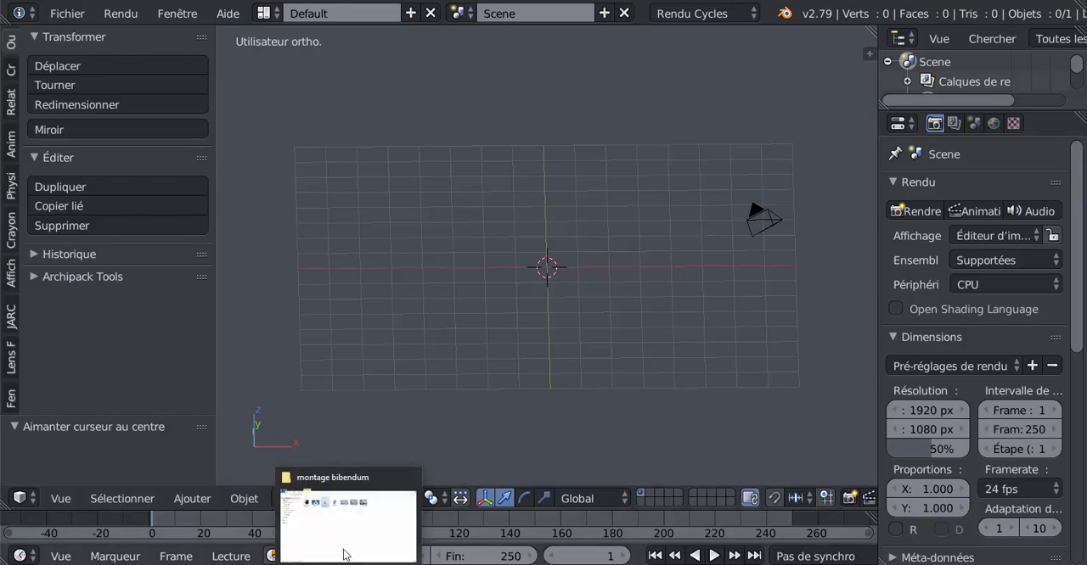
# - Switch back to the montage bibendum folder and preview the Clouds - 1154 and test10001-0200 videos
pyautogui.click(343, 551)
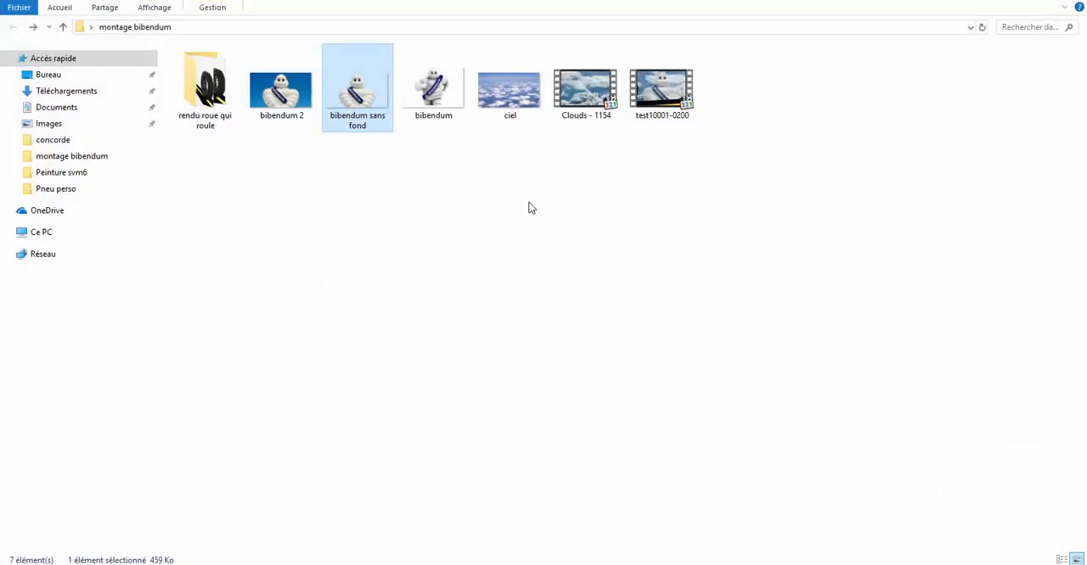
pyautogui.click(511, 106)
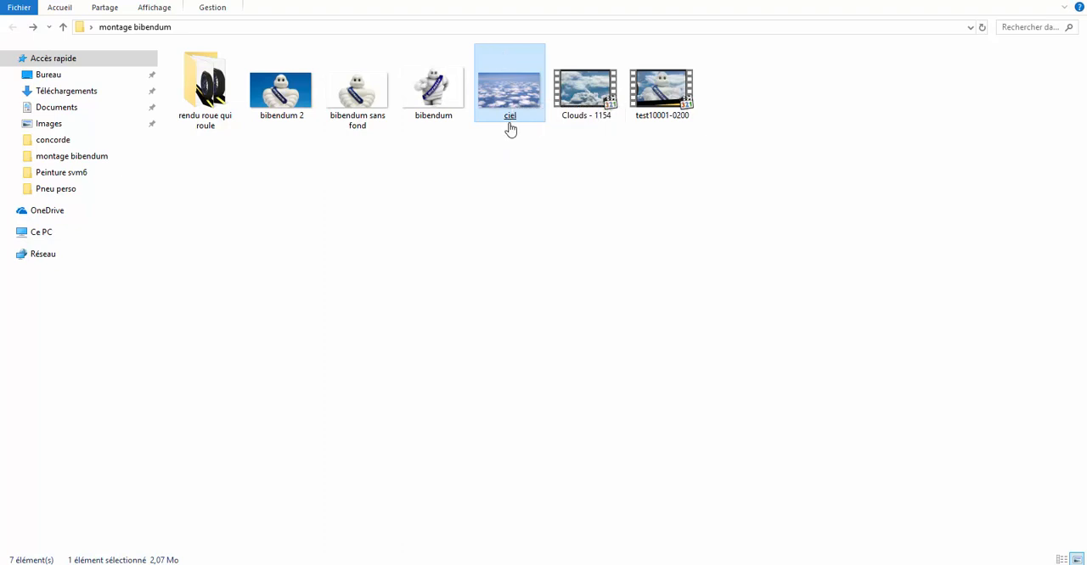
pyautogui.click(582, 101)
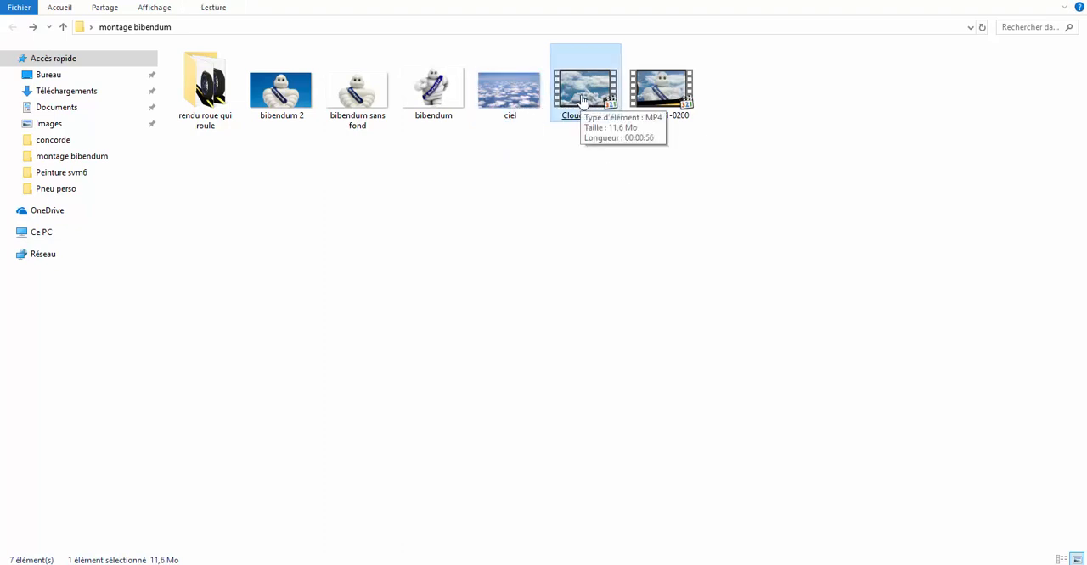
pyautogui.doubleClick(582, 99)
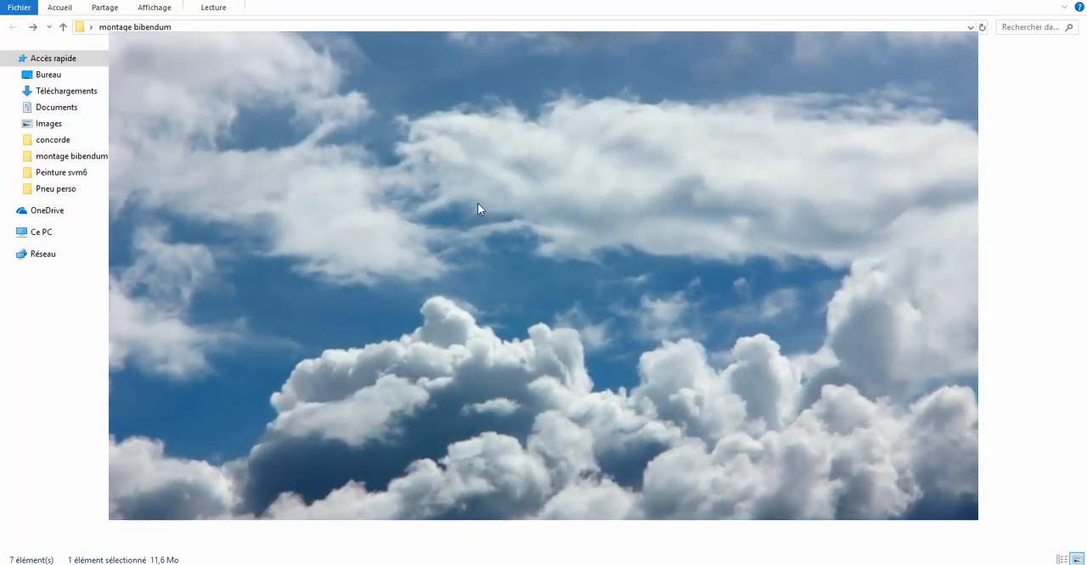
pyautogui.rightClick(479, 205)
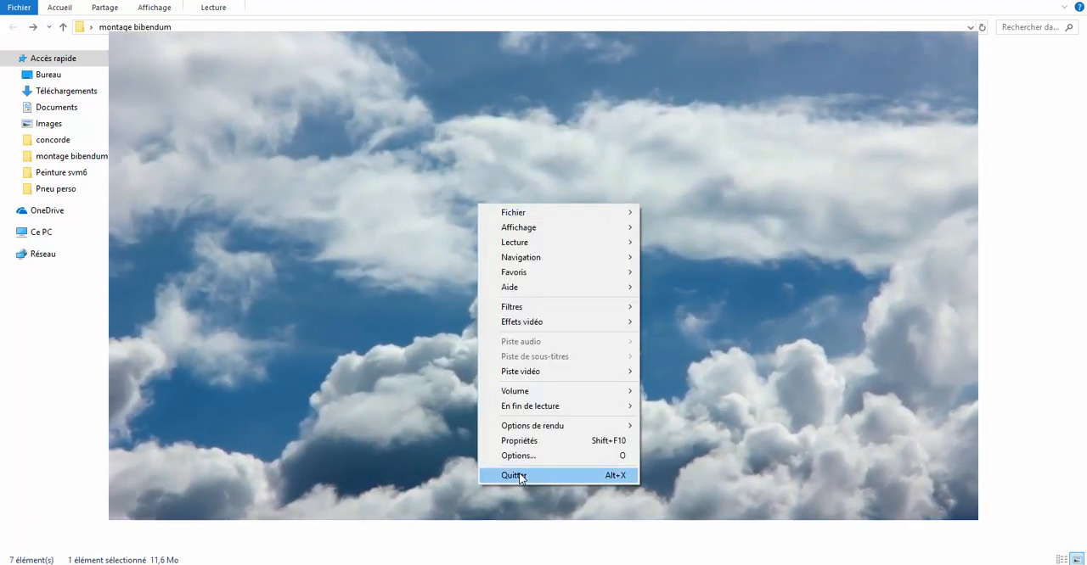
pyautogui.click(520, 476)
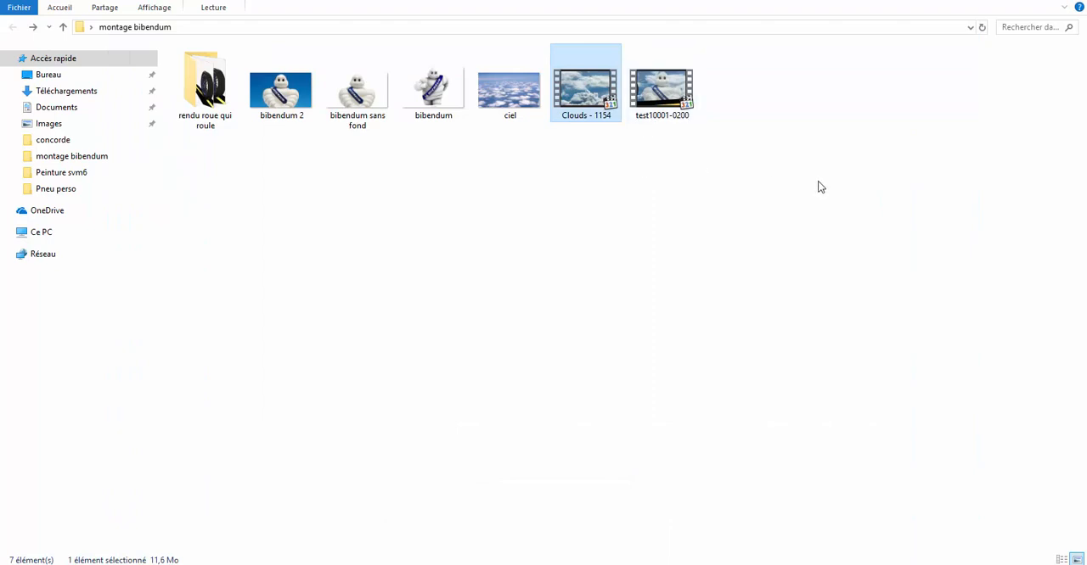
pyautogui.doubleClick(643, 113)
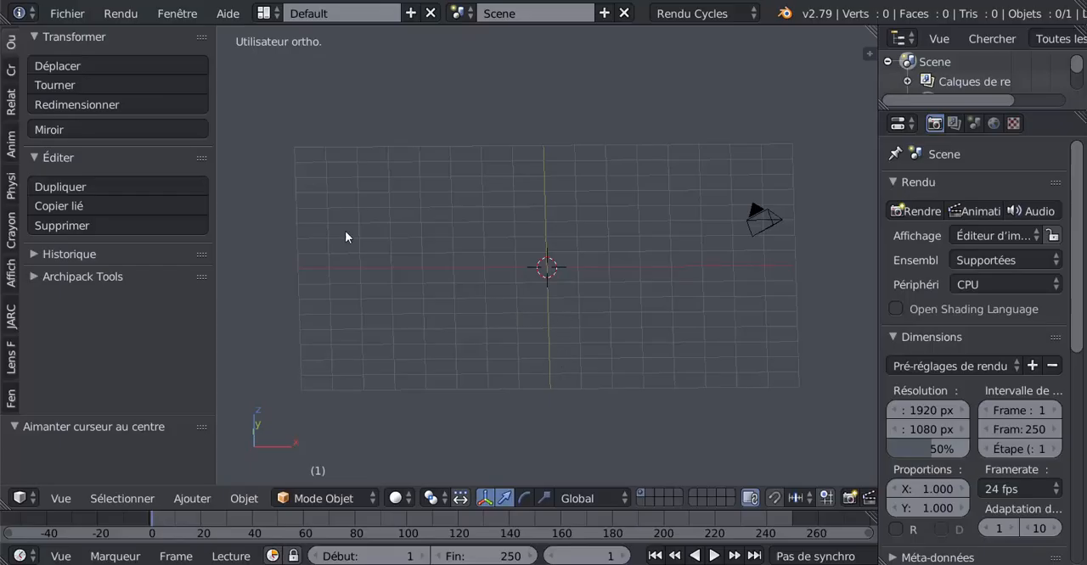
# - Switch Blender to the Video Editing screen layout and fit the whole frame range in the sequencer
pyautogui.click(264, 12)
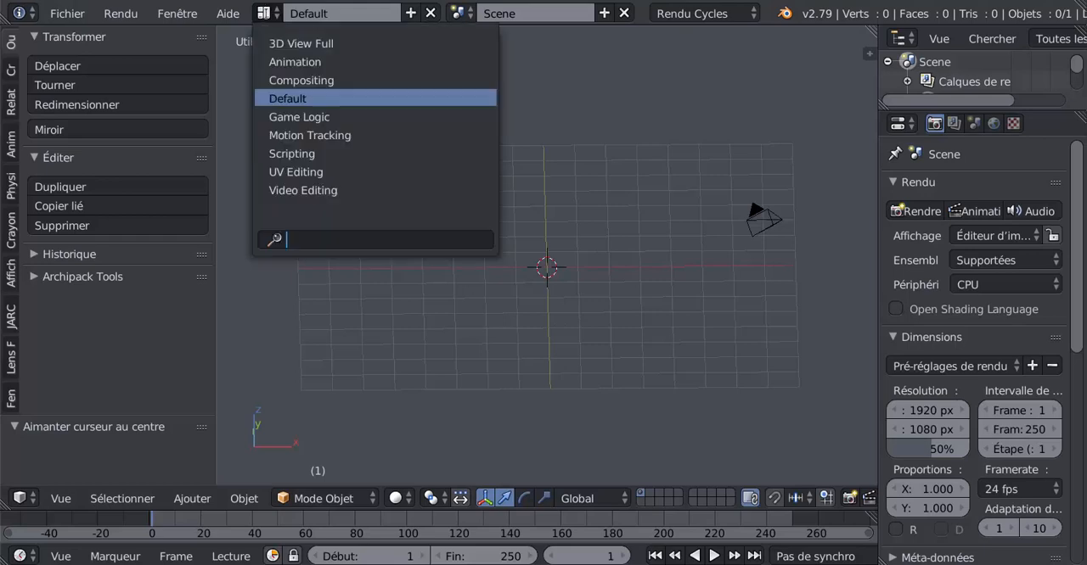
pyautogui.click(286, 191)
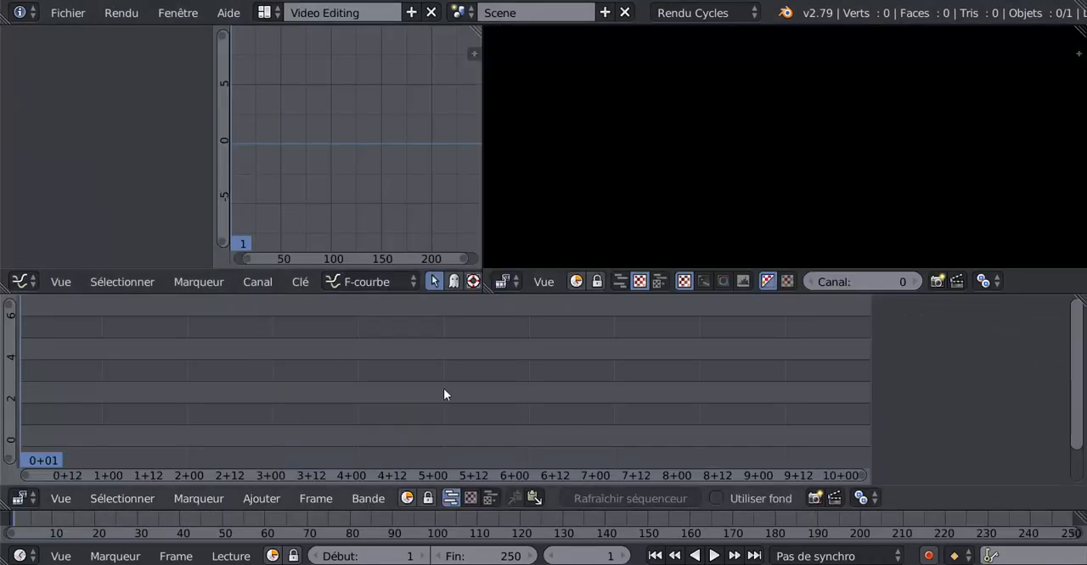
pyautogui.press('Home')
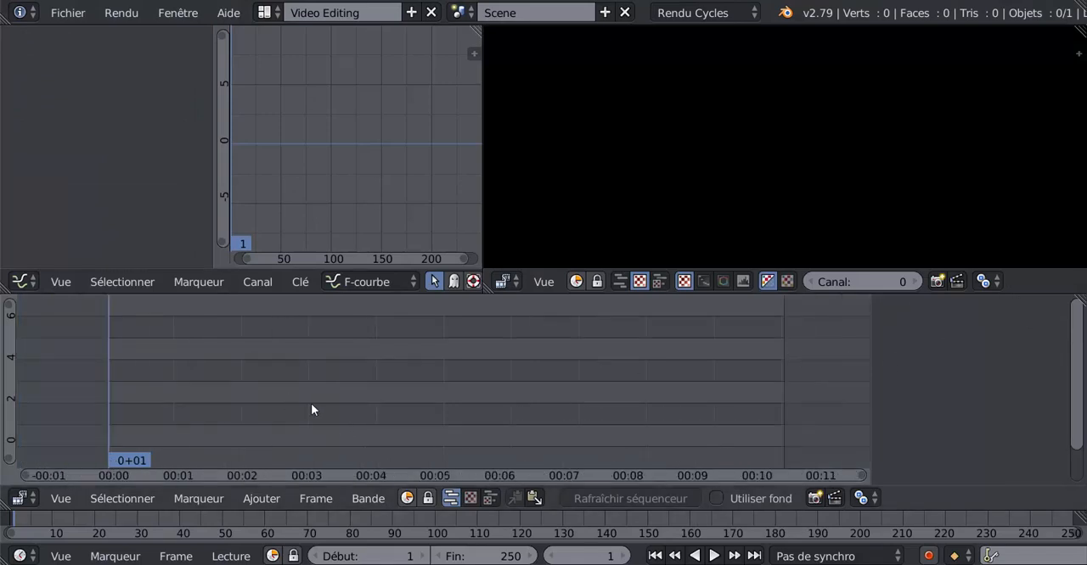
# - Start adding a video strip to the sequencer and browse to the desktop (Bureau) folder
pyautogui.click(259, 500)
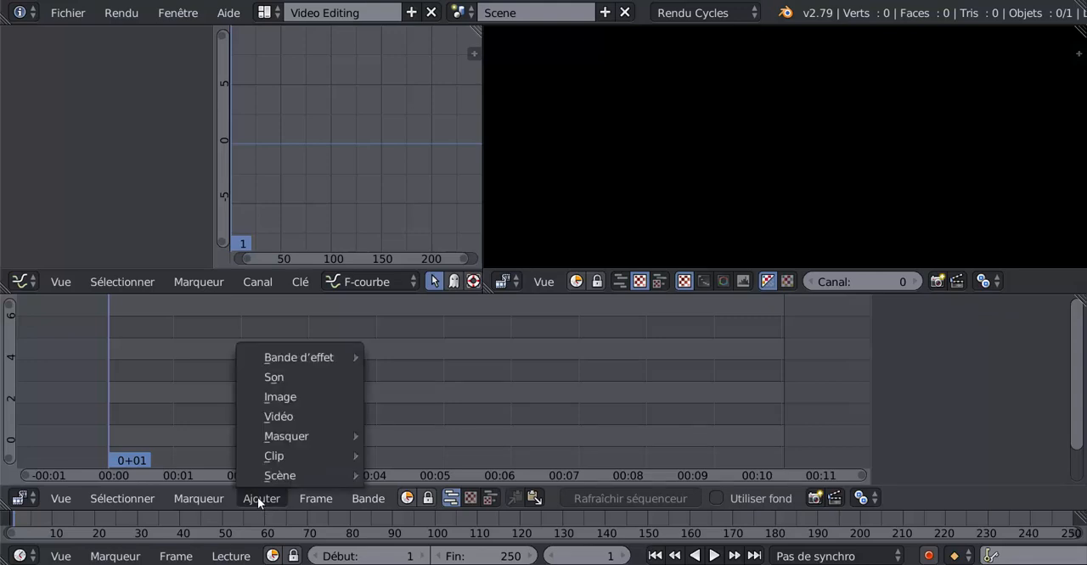
pyautogui.click(276, 417)
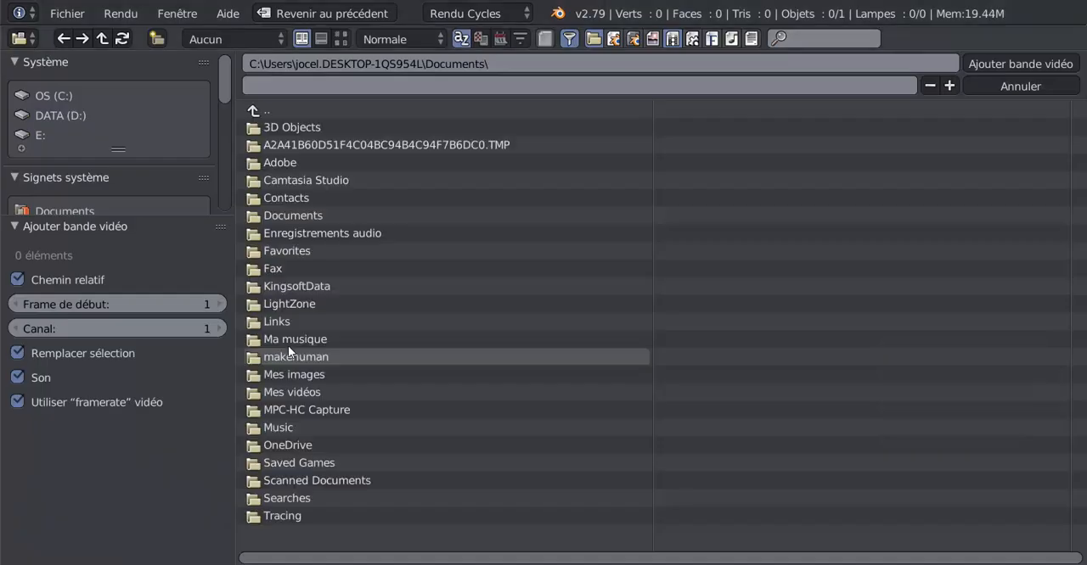
pyautogui.scroll(-3, 65, 175)
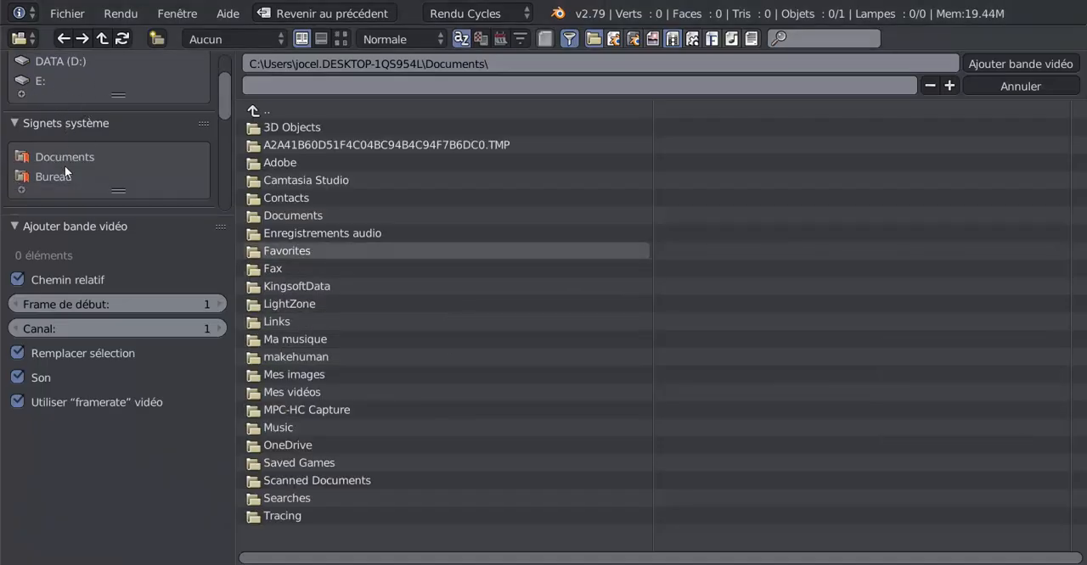
pyautogui.click(55, 176)
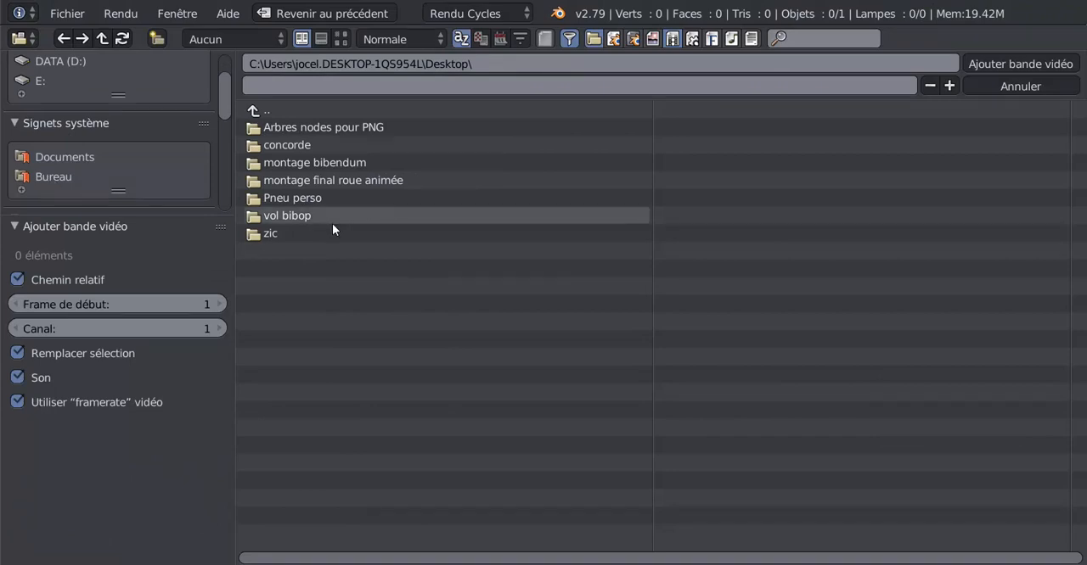
pyautogui.click(291, 179)
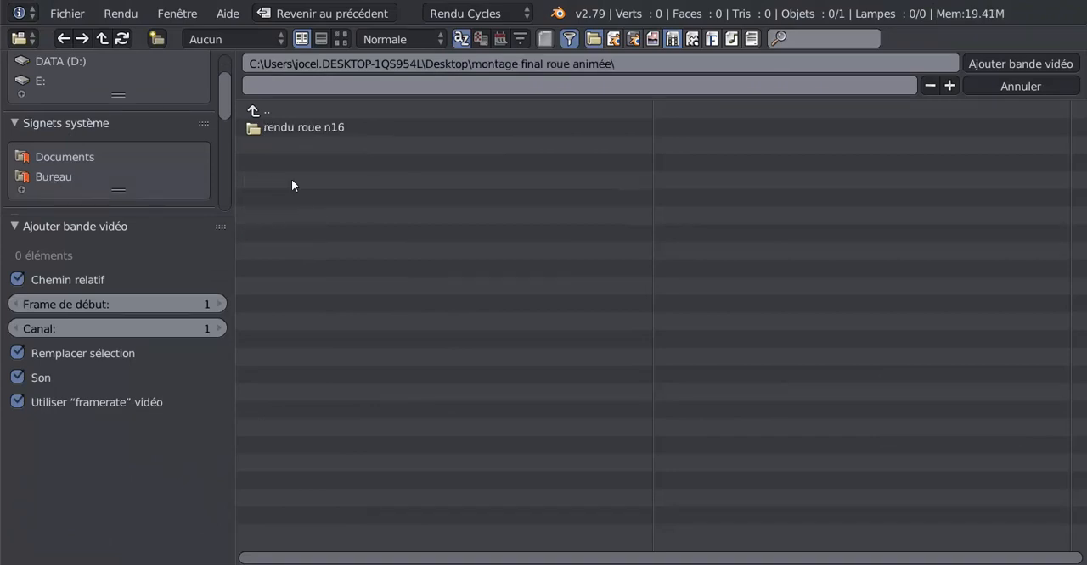
pyautogui.click(280, 129)
pyautogui.click(252, 113)
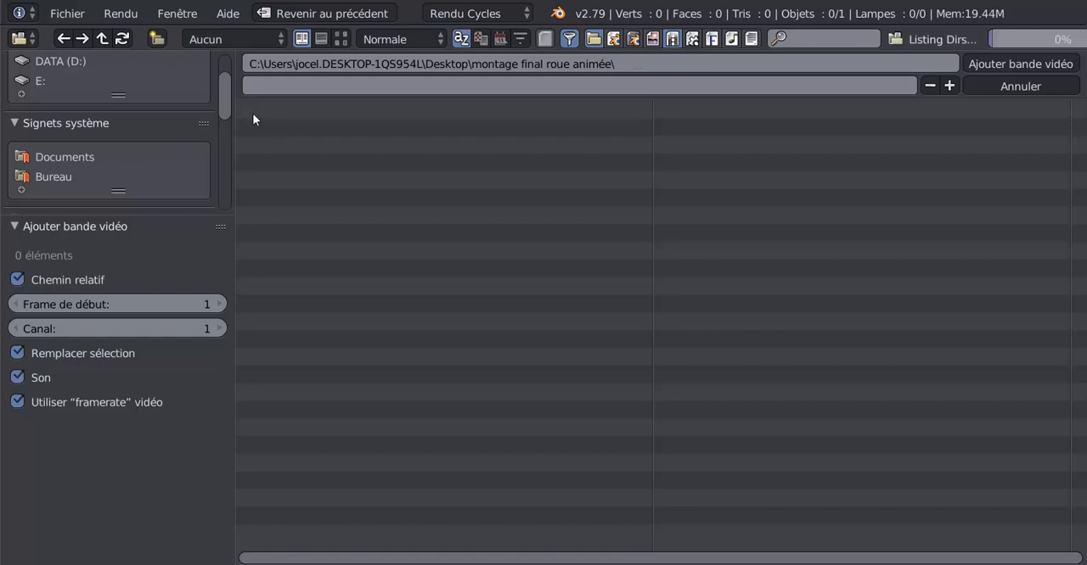
pyautogui.click(252, 113)
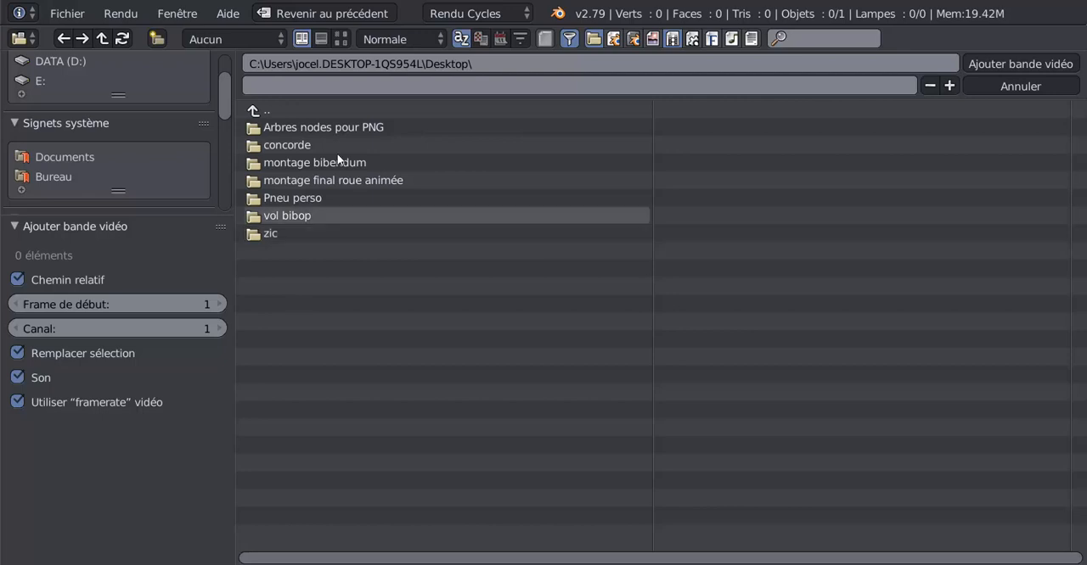
# - Add Clouds - 1154.mp4 from the montage bibendum folder as a video strip on channel 1 starting at frame 1
pyautogui.click(303, 162)
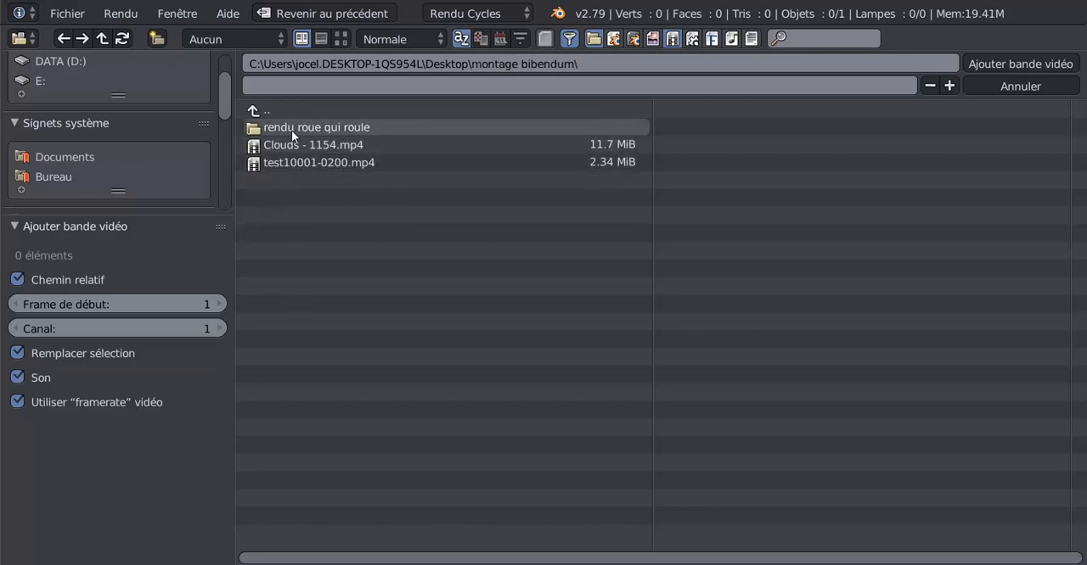
pyautogui.click(293, 128)
pyautogui.click(260, 115)
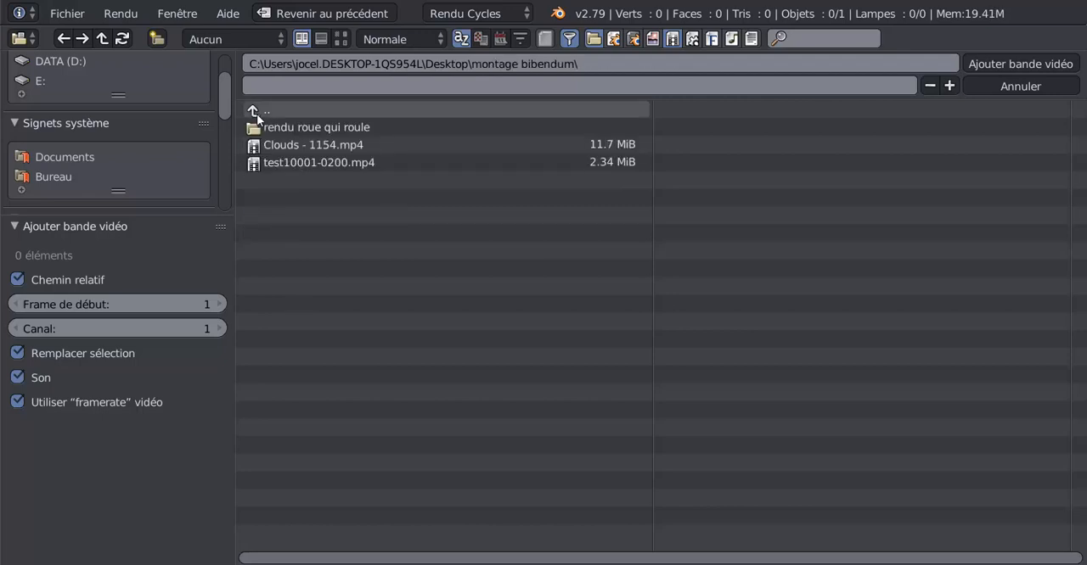
pyautogui.click(293, 144)
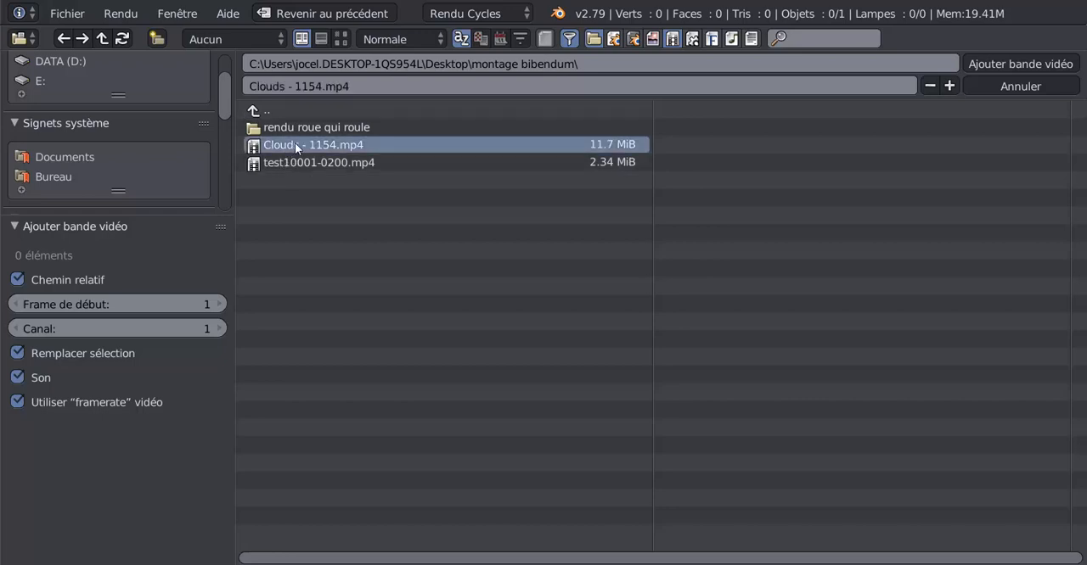
pyautogui.click(1003, 64)
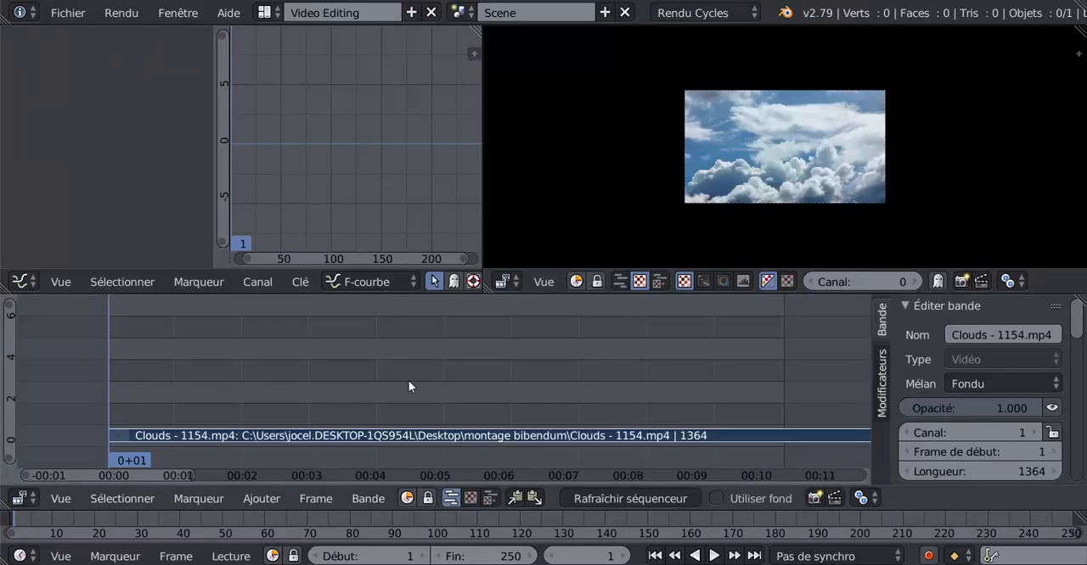
# - Trim the end of the Clouds - 1154.mp4 strip to frame 250, matching the scene's end frame
pyautogui.scroll(-7, 409, 381)
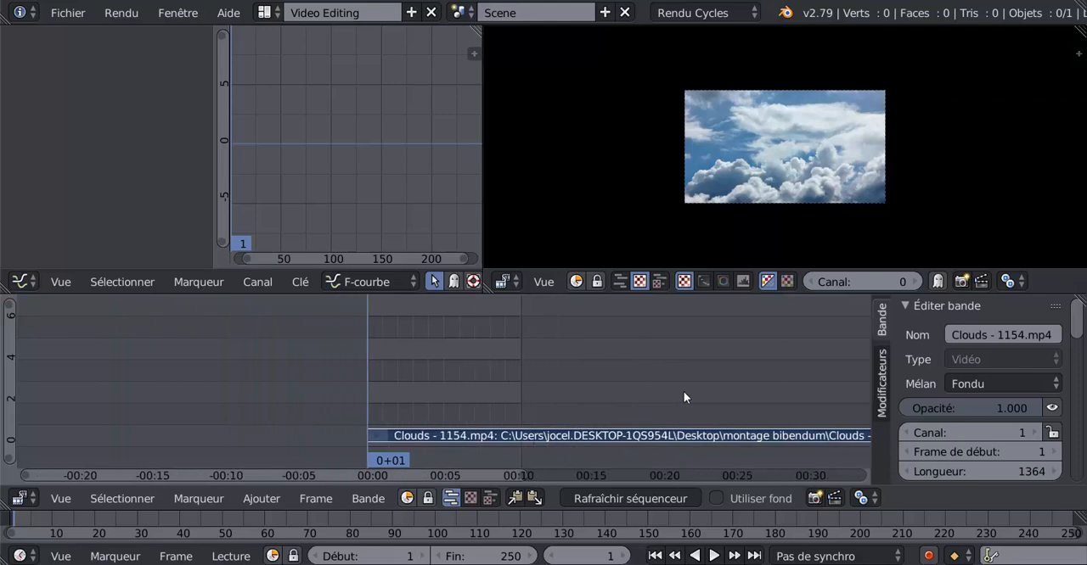
pyautogui.scroll(-5, 684, 398)
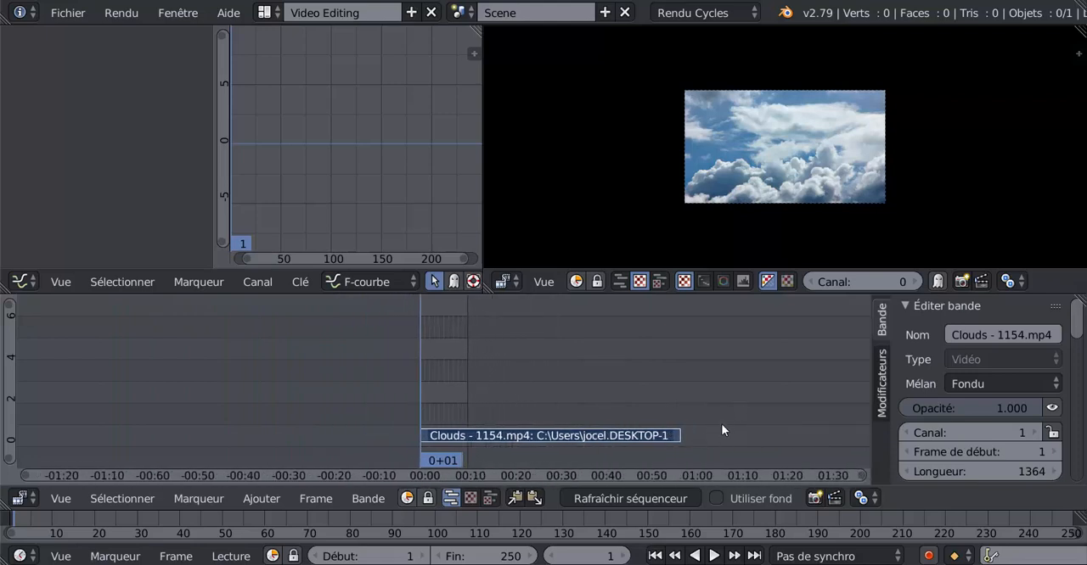
pyautogui.moveTo(702, 416); pyautogui.dragTo(598, 397, button='middle')
pyautogui.scroll(3, 422, 406)
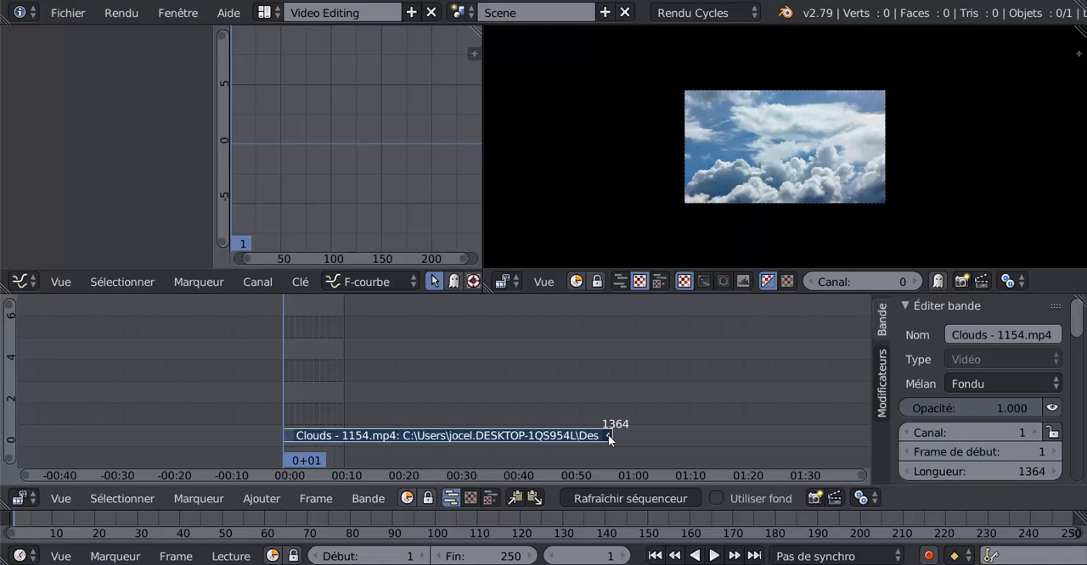
pyautogui.moveTo(608, 435); pyautogui.dragTo(341, 448, button='right')
pyautogui.scroll(-1, 403, 421)
pyautogui.scroll(3, 403, 421)
pyautogui.moveTo(418, 416); pyautogui.dragTo(621, 399, button='middle')
pyautogui.scroll(6, 616, 403)
pyautogui.scroll(5, 750, 414)
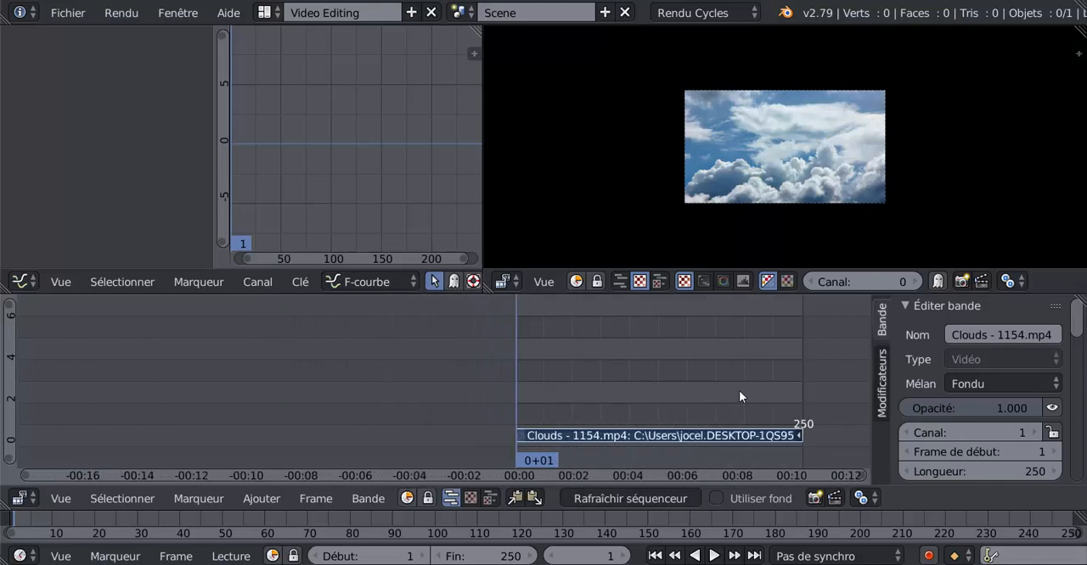
pyautogui.moveTo(739, 394); pyautogui.dragTo(471, 356, button='middle')
pyautogui.scroll(2, 472, 355)
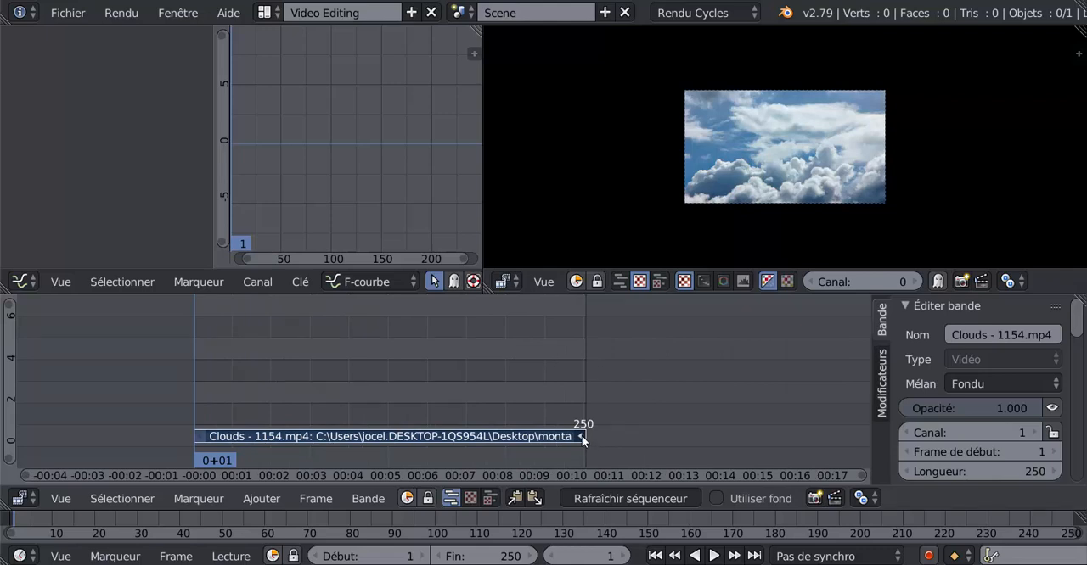
pyautogui.moveTo(581, 435); pyautogui.dragTo(582, 406, button='right')
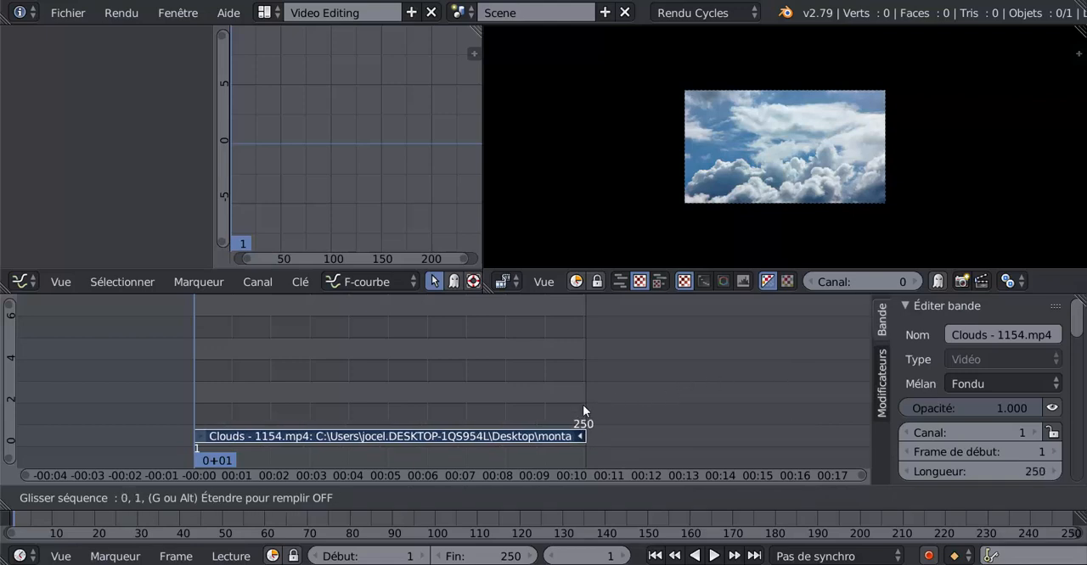
pyautogui.moveTo(583, 406)
pyautogui.mouseDown(button='right')
pyautogui.moveTo(748, 386)
pyautogui.moveTo(582, 416)
pyautogui.mouseUp(button='right')
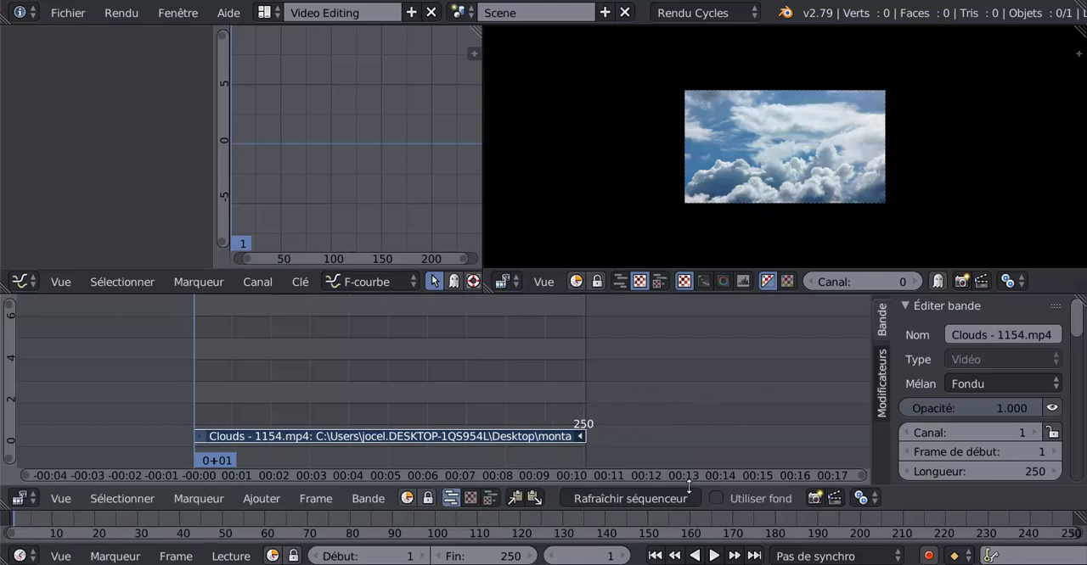
# - Play the clouds clip with an enlarged preview, stop it, and bring the playhead back to frame 0
pyautogui.click(715, 556)
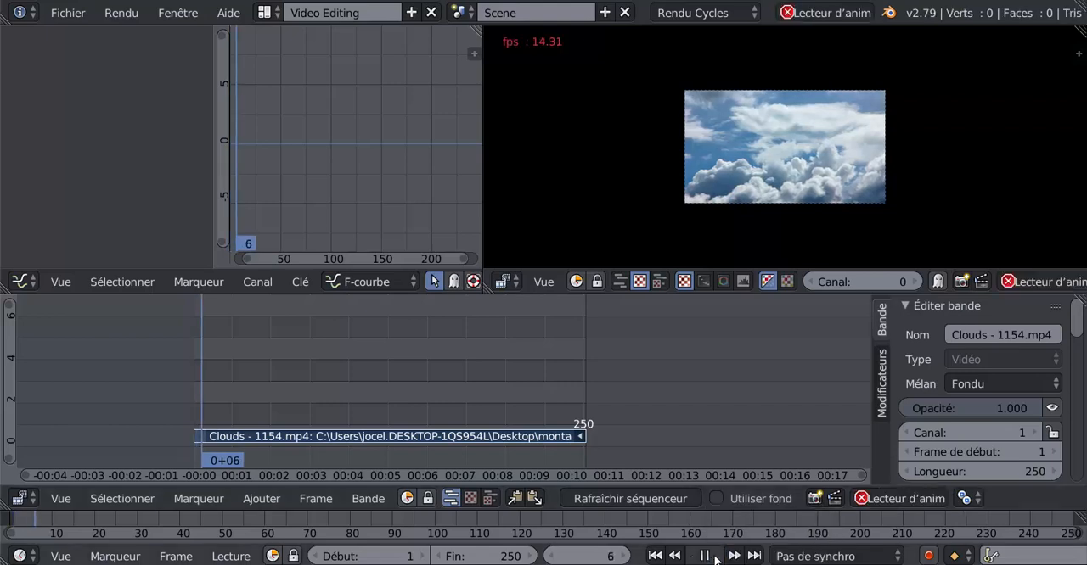
pyautogui.scroll(3, 812, 204)
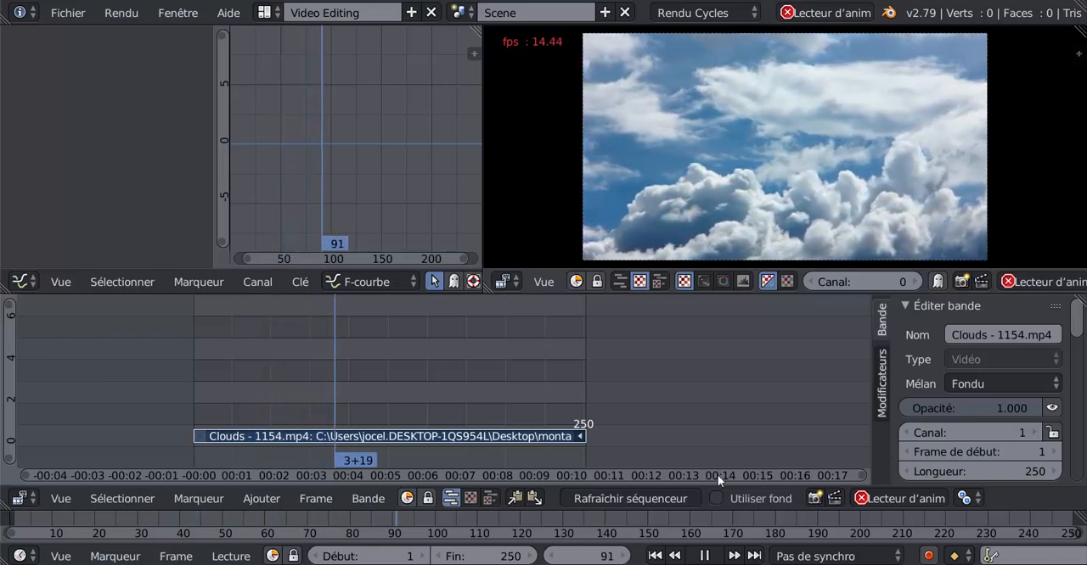
pyautogui.click(706, 556)
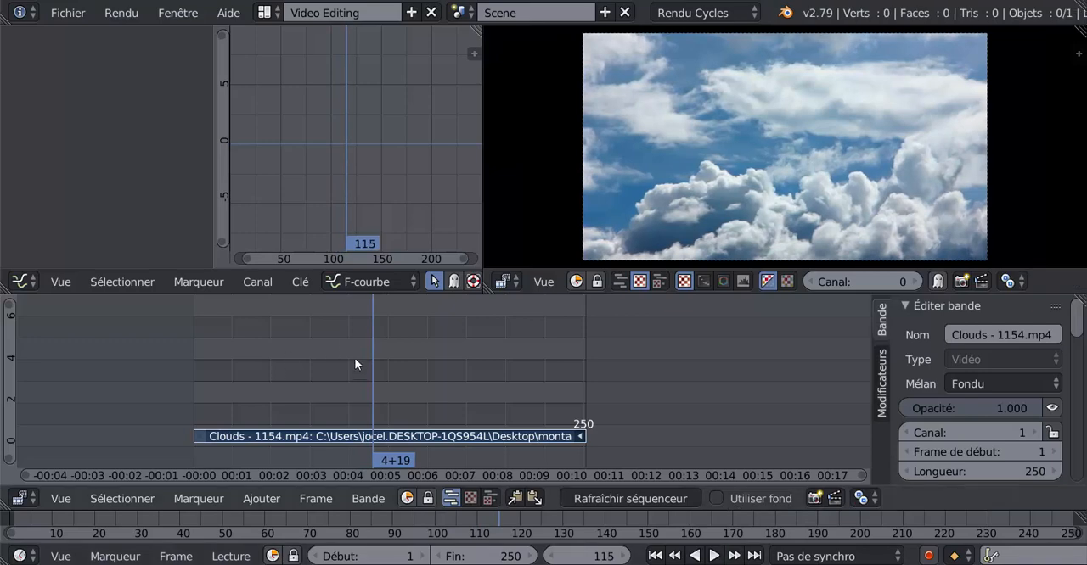
pyautogui.moveTo(364, 363); pyautogui.dragTo(184, 357)
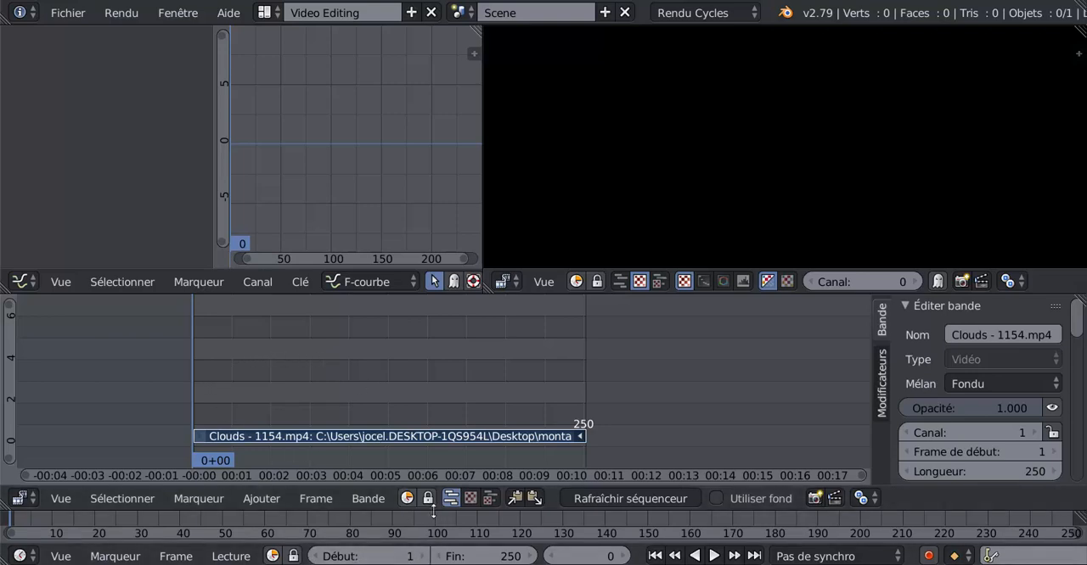
# - Enlarge the timeline area and set the scene's start frame to 3
pyautogui.moveTo(437, 486); pyautogui.dragTo(440, 408)
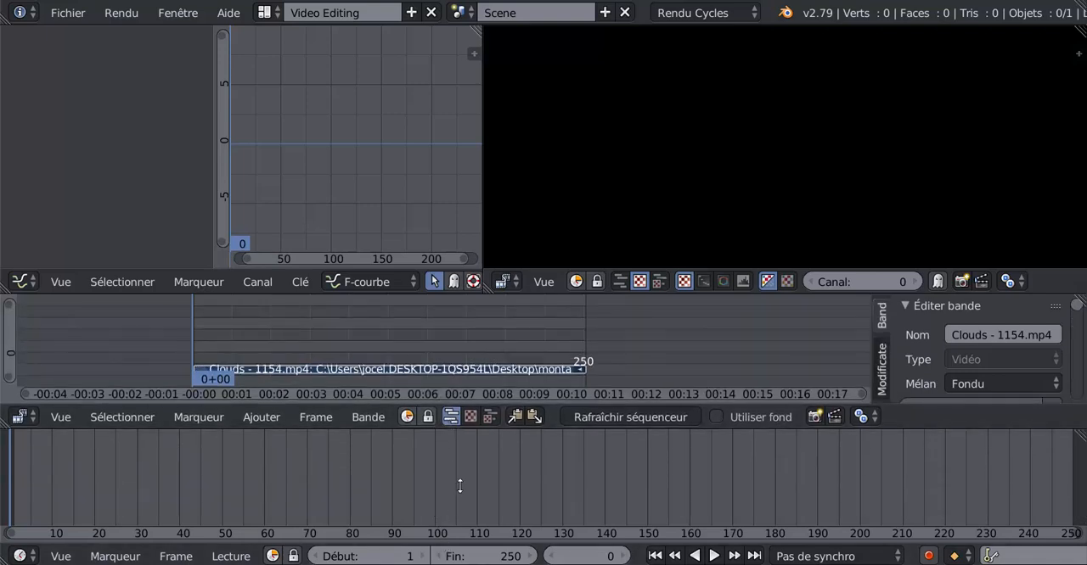
pyautogui.click(422, 557)
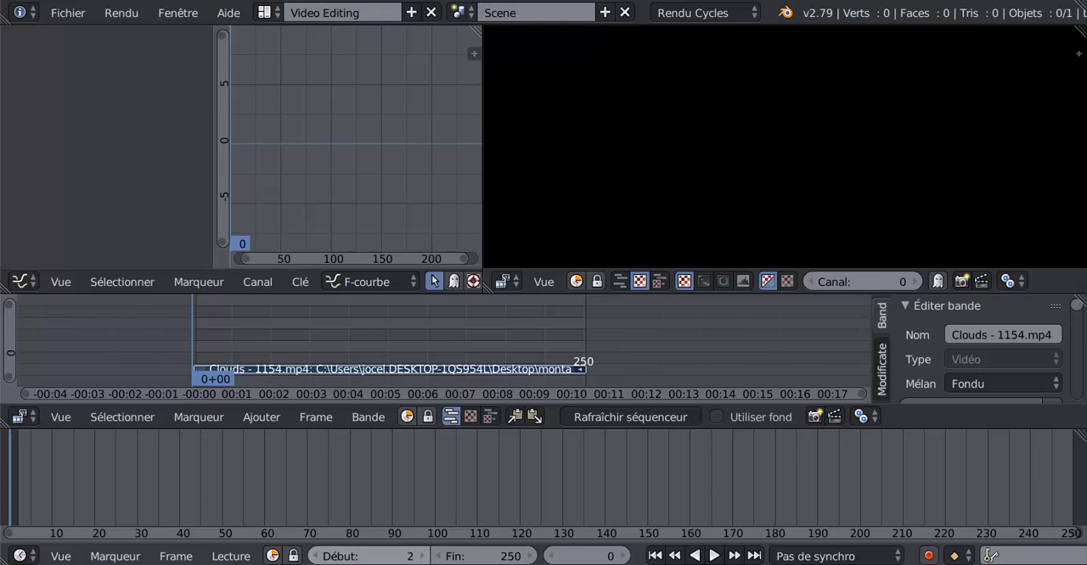
pyautogui.click(422, 557)
pyautogui.scroll(2, 154, 370)
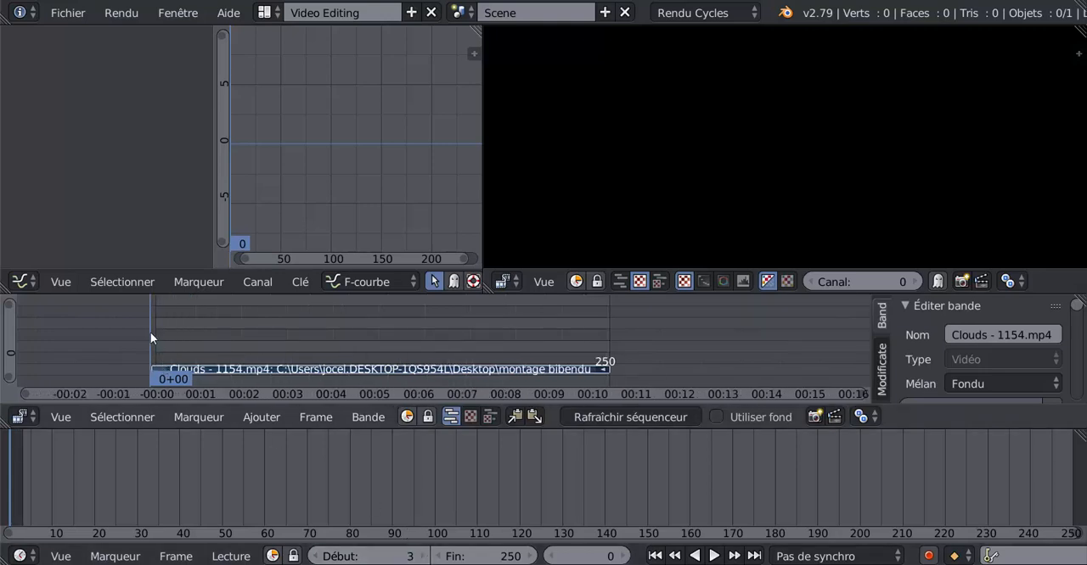
pyautogui.hotkey('alt', 'a')
pyautogui.hotkey('alt', 'a')
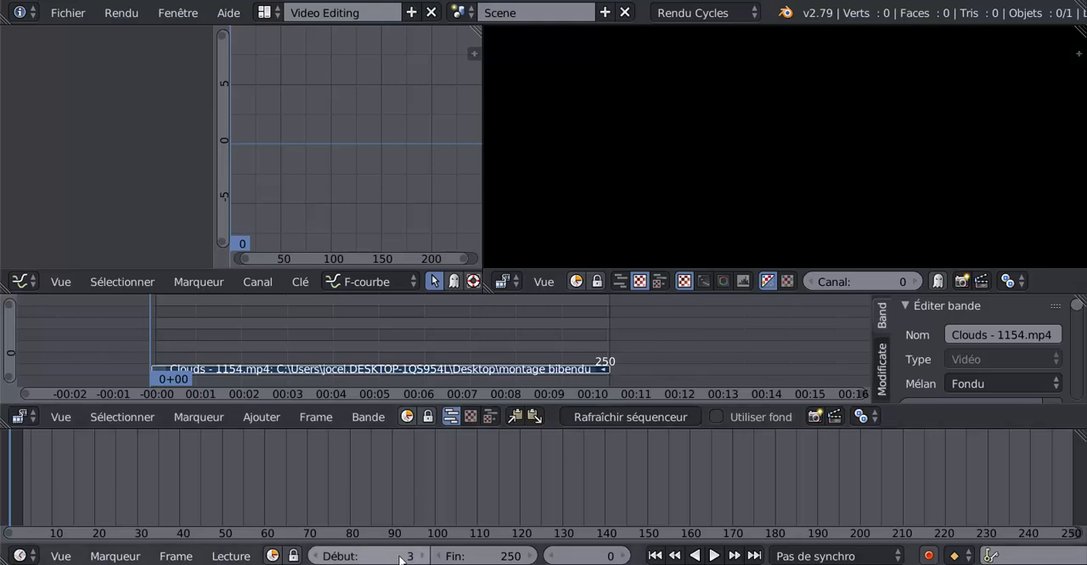
# - Play the animation briefly, stop it, and return to the first frame of the range
pyautogui.click(713, 556)
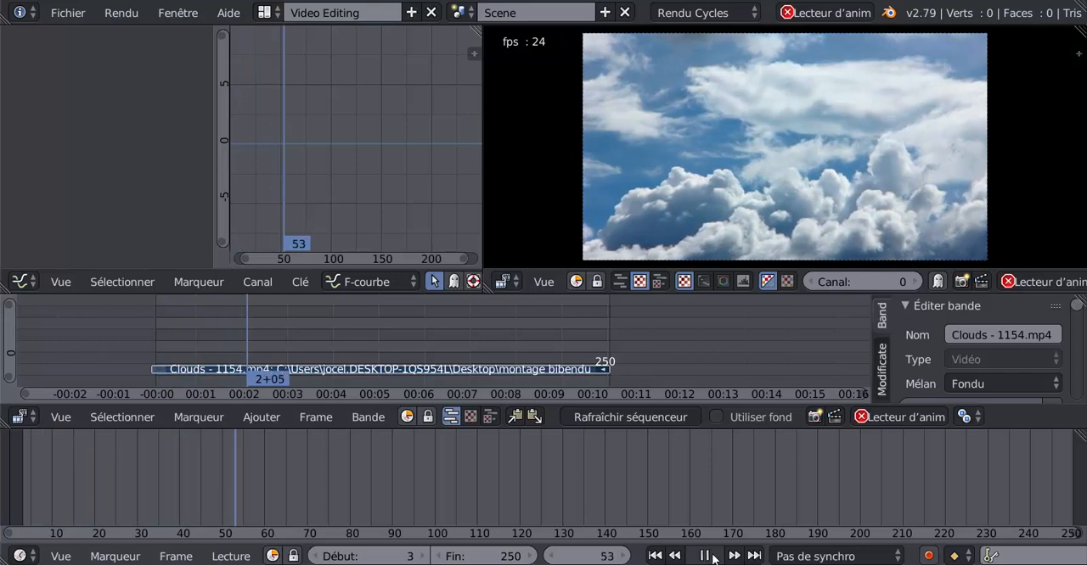
pyautogui.click(710, 556)
pyautogui.click(655, 556)
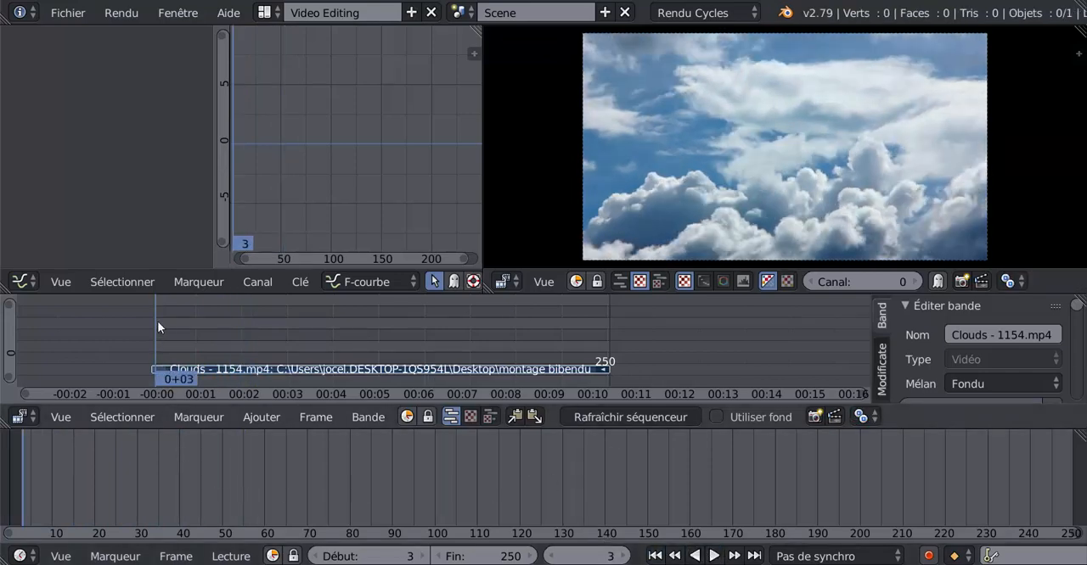
# - Set the scene's start frame to 0 and place the playhead on frame 0
pyautogui.scroll(2, 158, 326)
pyautogui.moveTo(173, 336); pyautogui.dragTo(395, 347, button='middle')
pyautogui.scroll(2, 394, 347)
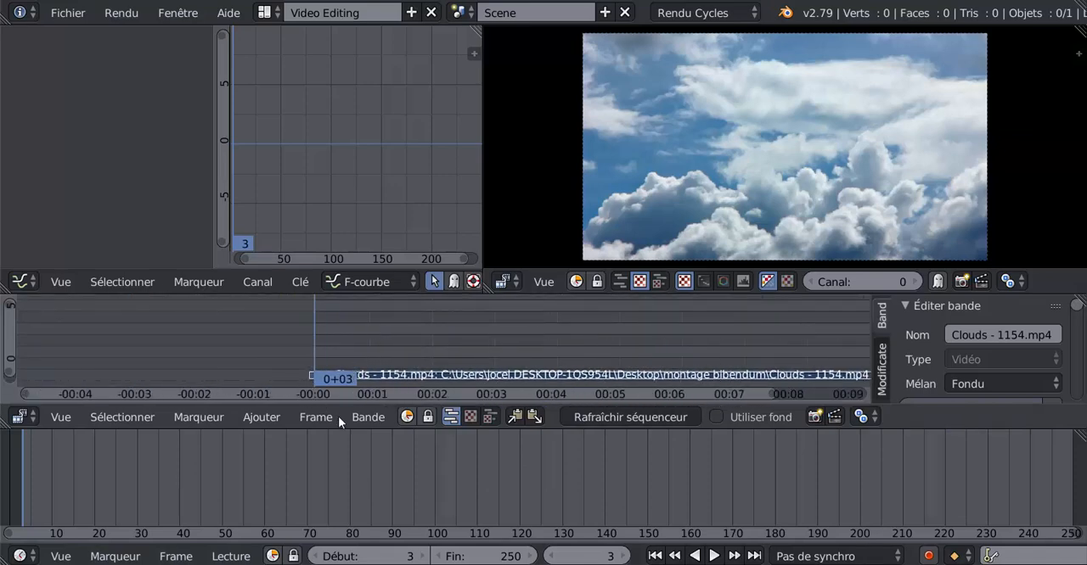
pyautogui.click(320, 557)
pyautogui.click(320, 557)
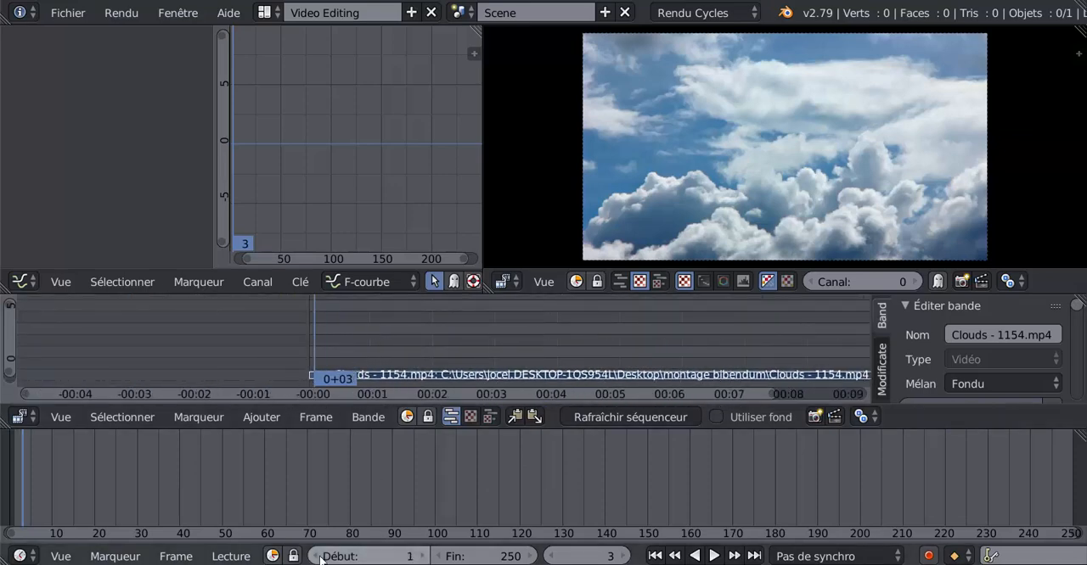
pyautogui.click(321, 557)
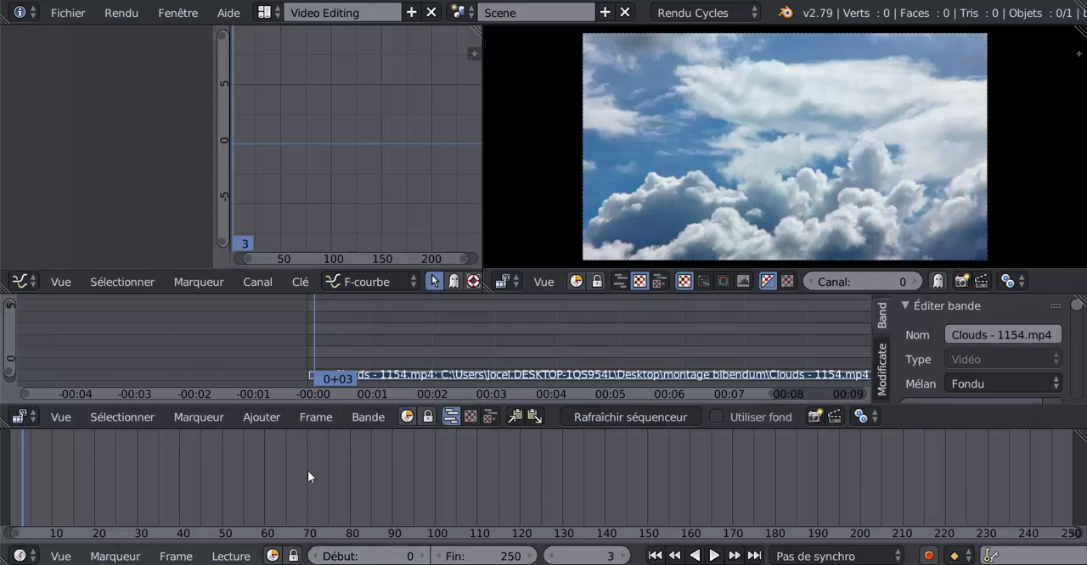
pyautogui.click(291, 366)
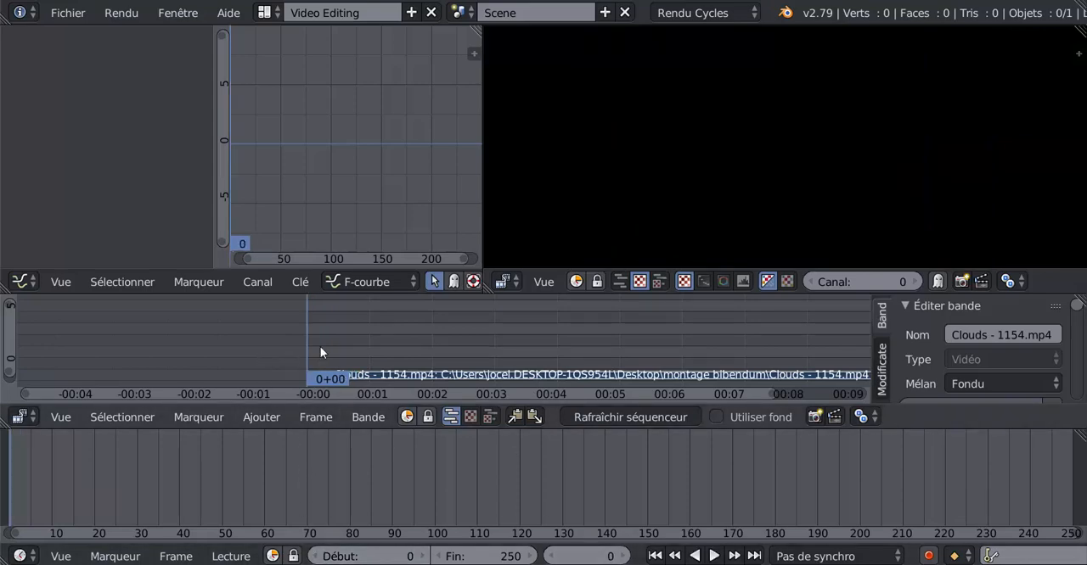
# - Move the Clouds - 1154.mp4 strip one frame earlier so it starts at frame 0
pyautogui.scroll(1, 323, 348)
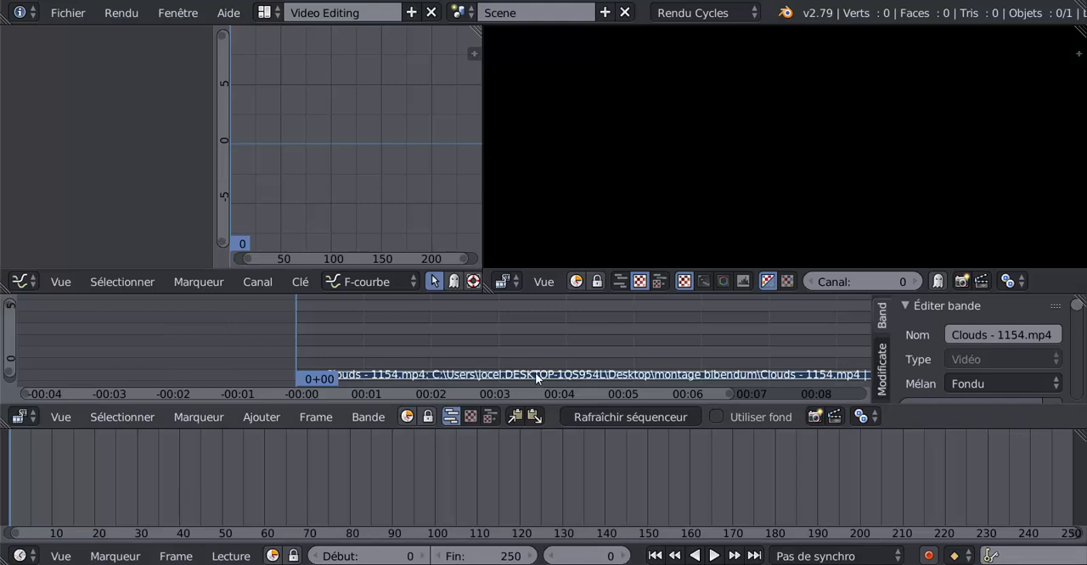
pyautogui.press('g')
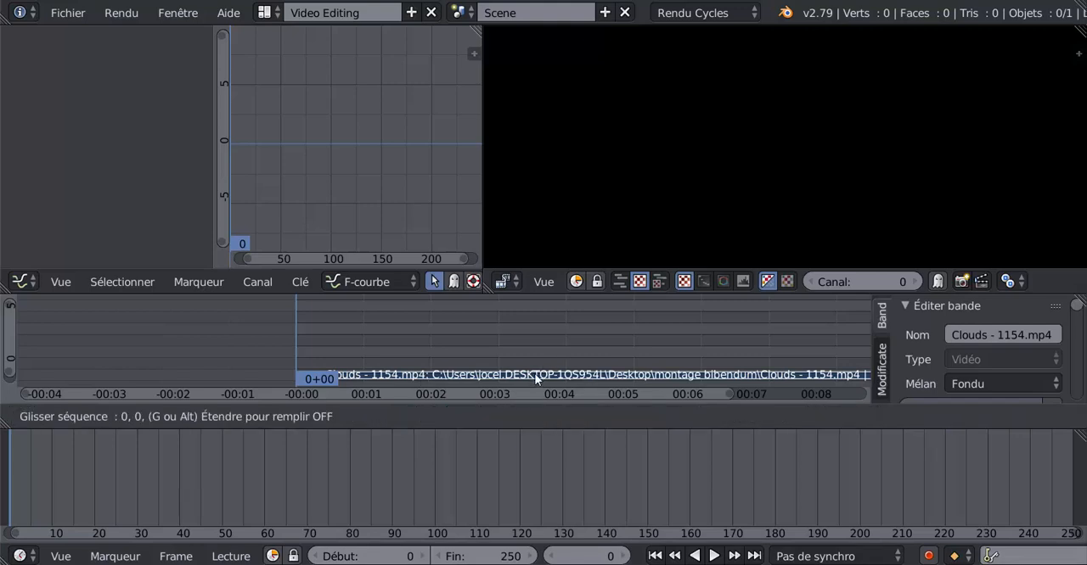
pyautogui.click(533, 374)
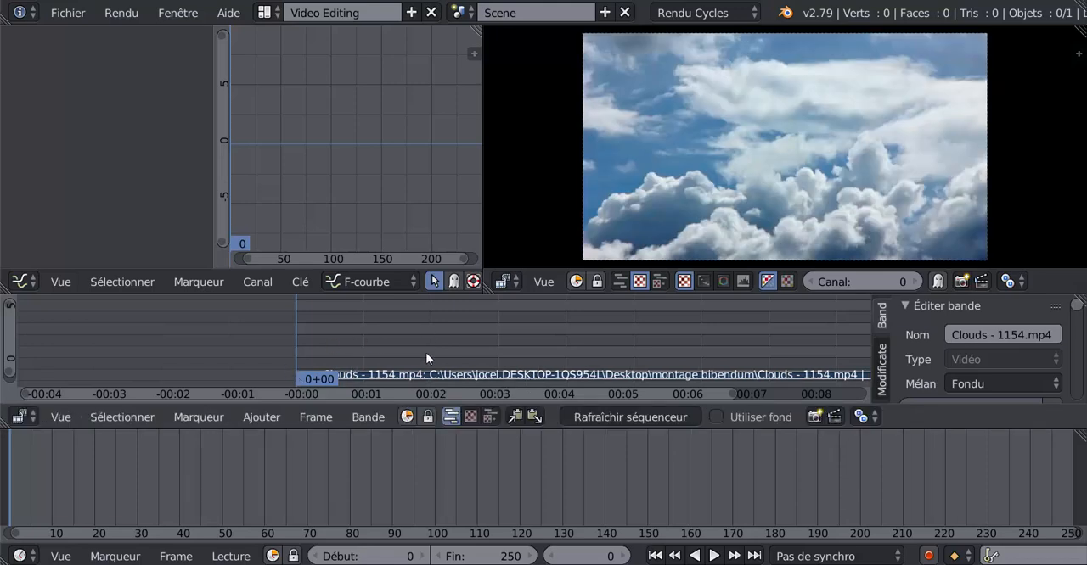
# - Check the last frames of the clouds strip with the playhead and set the scene's end frame to 249
pyautogui.scroll(-3, 563, 349)
pyautogui.scroll(-2, 564, 355)
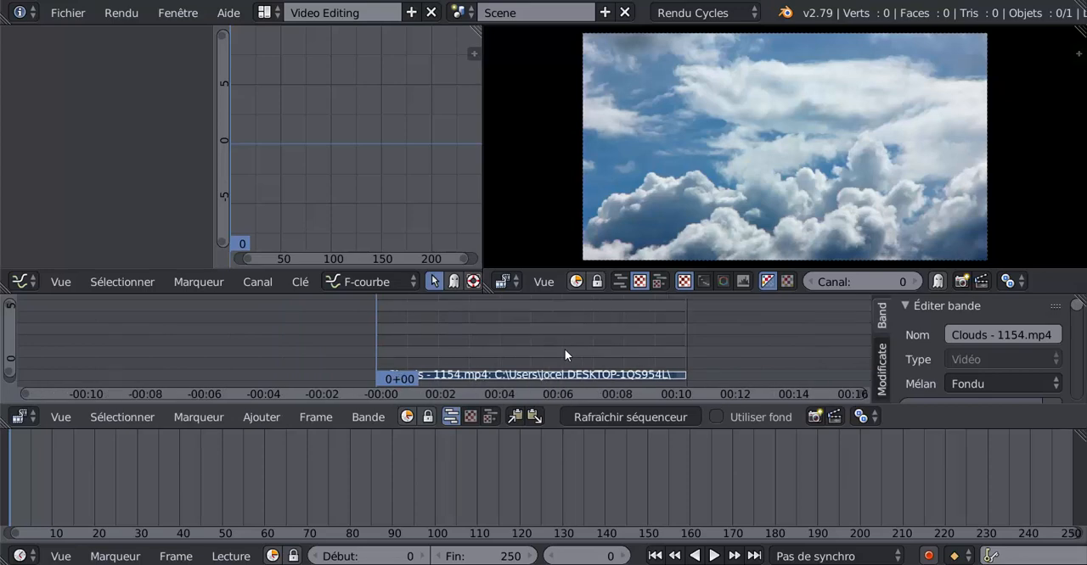
pyautogui.scroll(3, 733, 360)
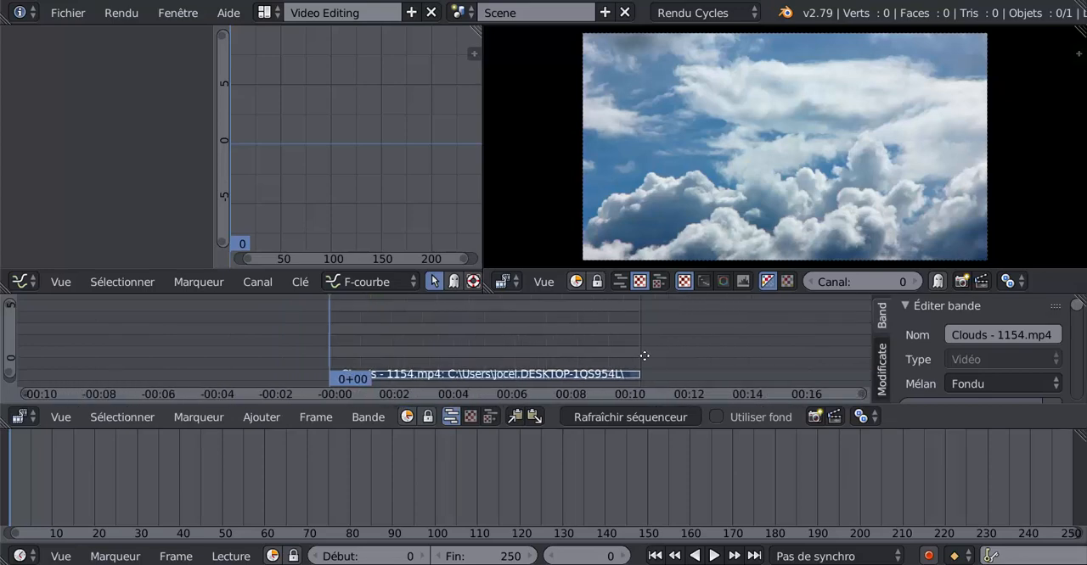
pyautogui.scroll(2, 619, 362)
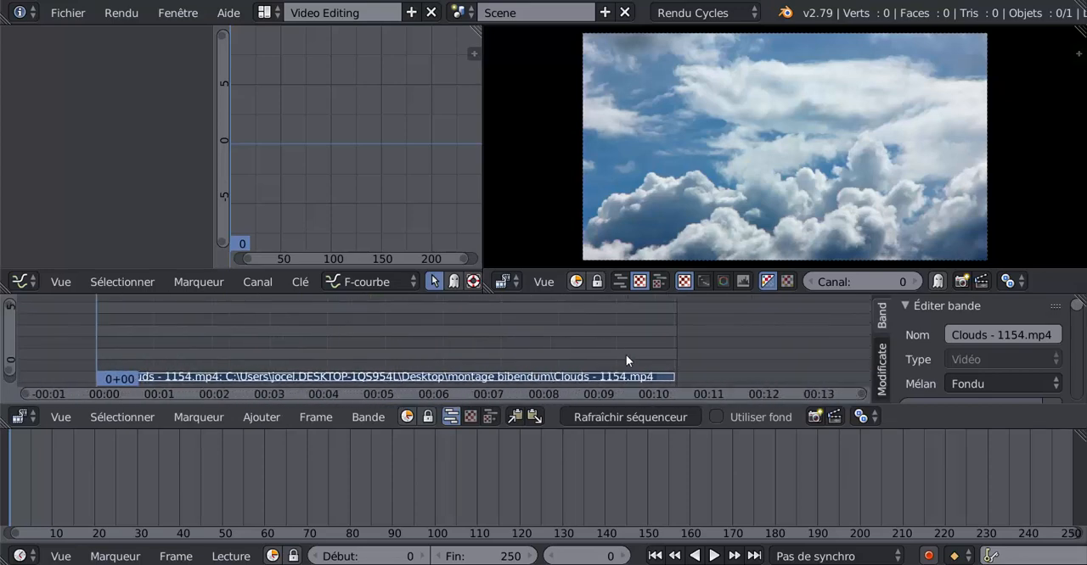
pyautogui.click(673, 336)
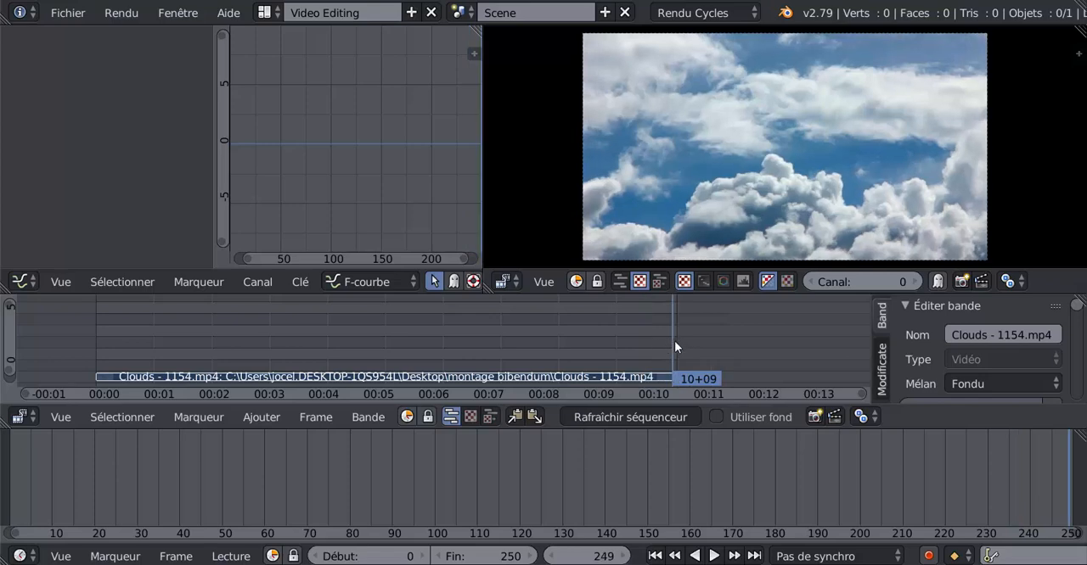
pyautogui.moveTo(674, 341); pyautogui.dragTo(670, 348)
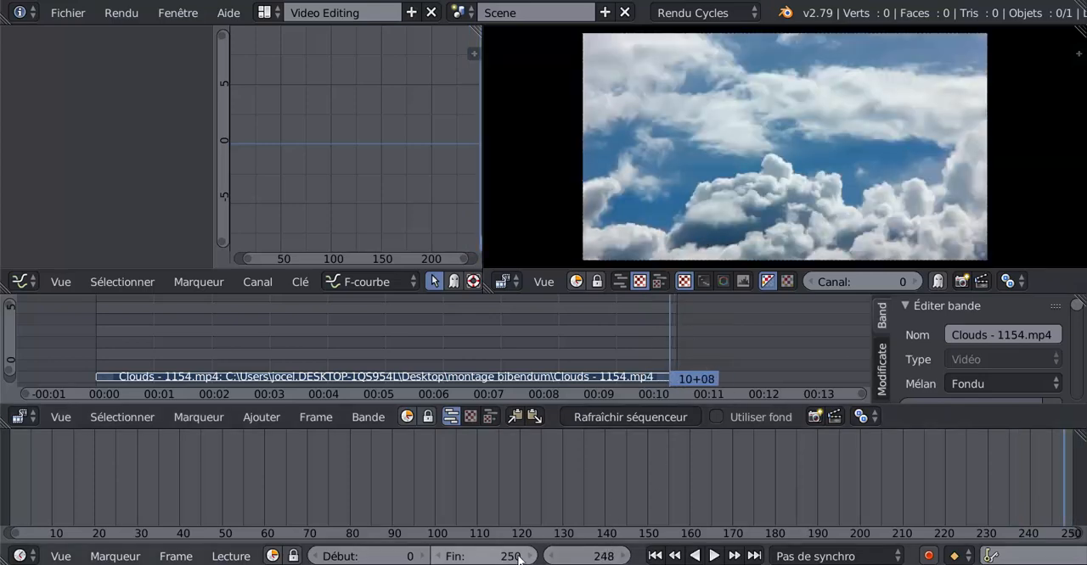
pyautogui.click(441, 557)
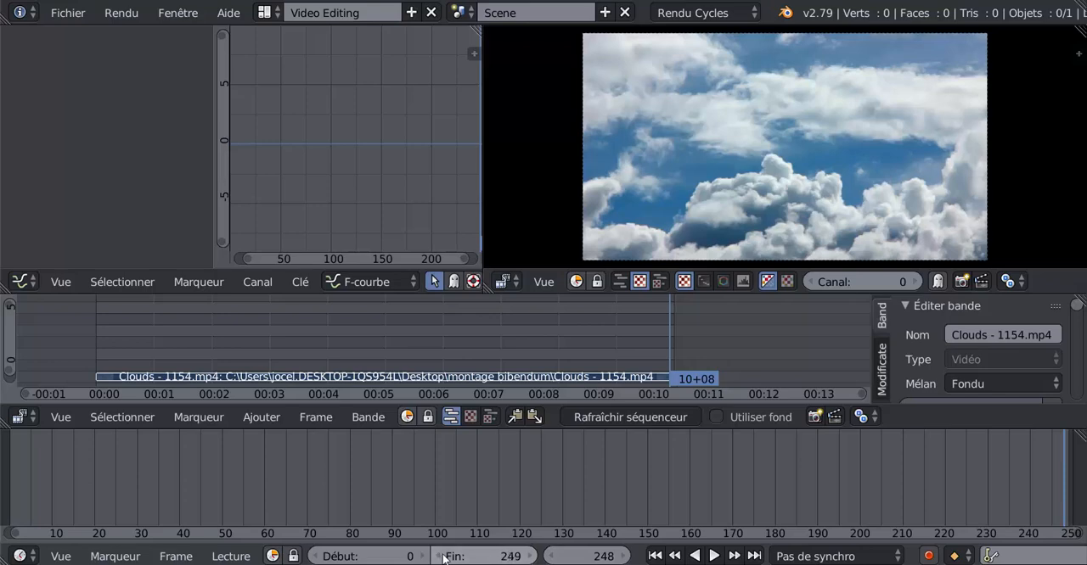
# - Play the clip from the first frame, stop it, and return the playhead to frame 0
pyautogui.hotkey('shift', 'Left')
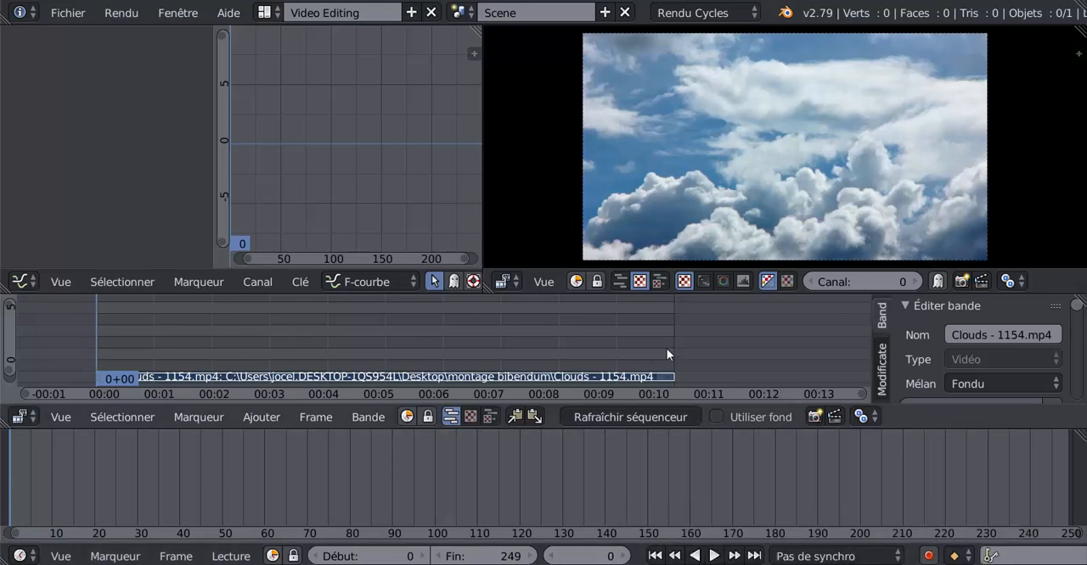
pyautogui.click(714, 556)
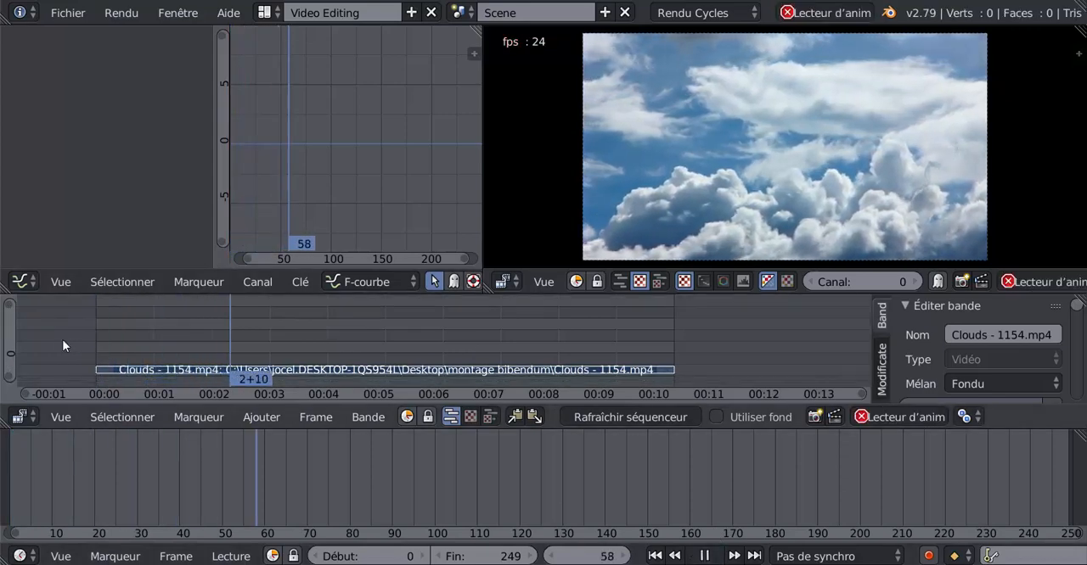
pyautogui.click(128, 361)
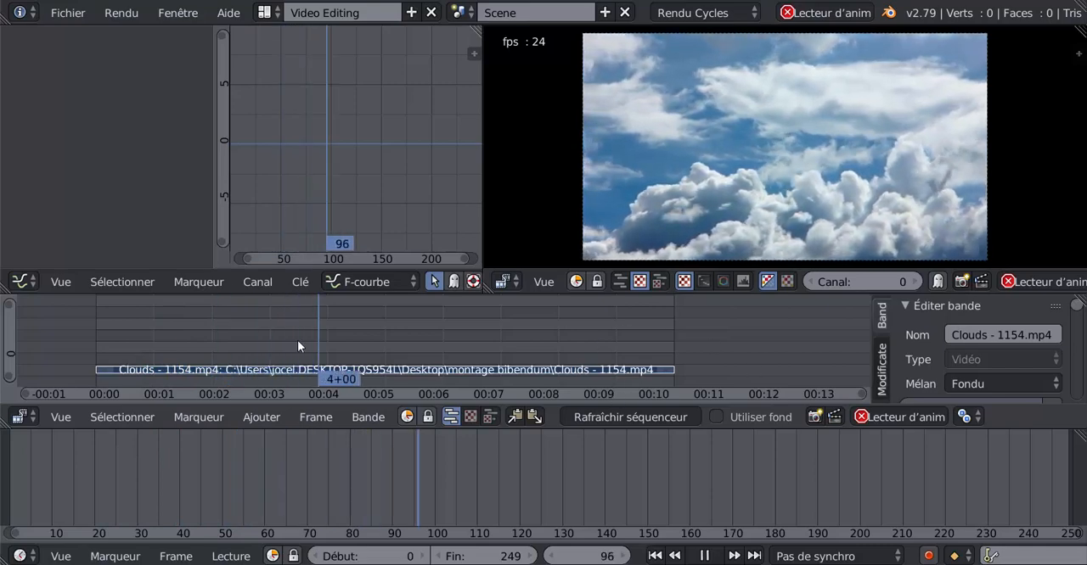
pyautogui.click(707, 556)
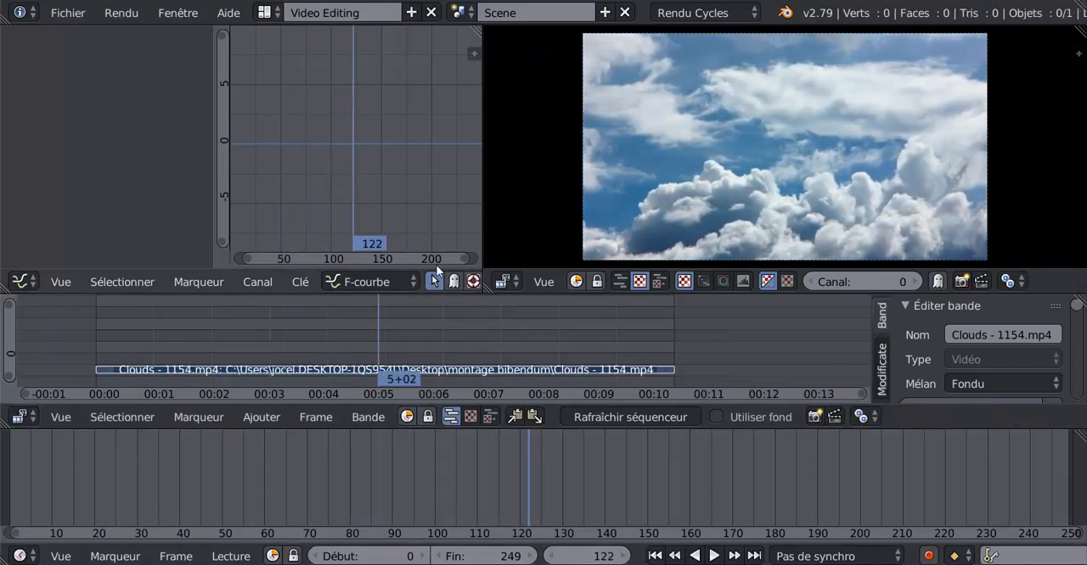
pyautogui.click(73, 341)
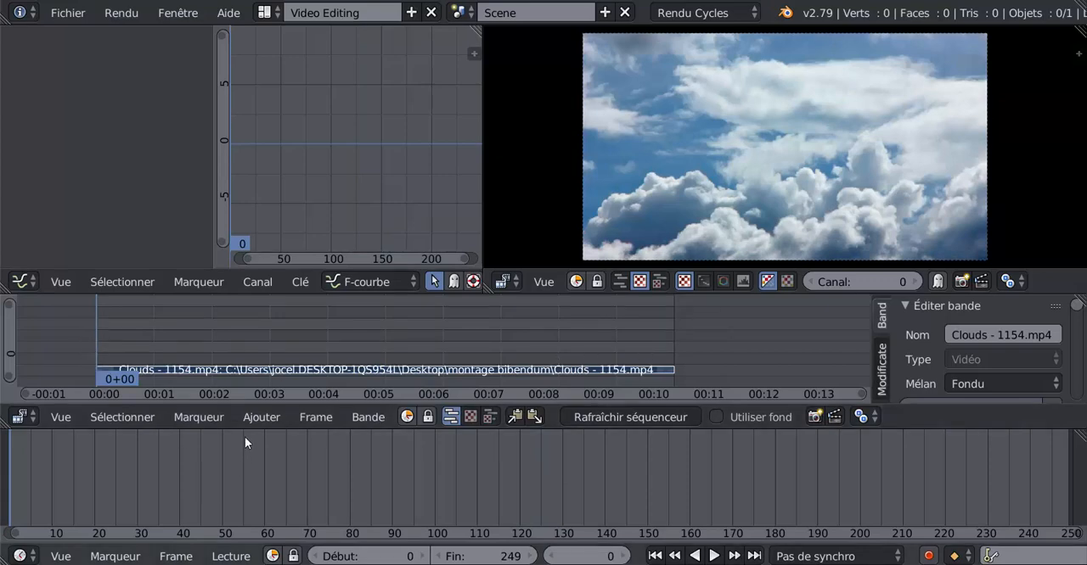
# - Shrink the timeline area to give the sequencer more room, and replay the clip before stopping back at frame 0
pyautogui.moveTo(244, 431); pyautogui.dragTo(245, 534)
pyautogui.hotkey('alt', 'a')
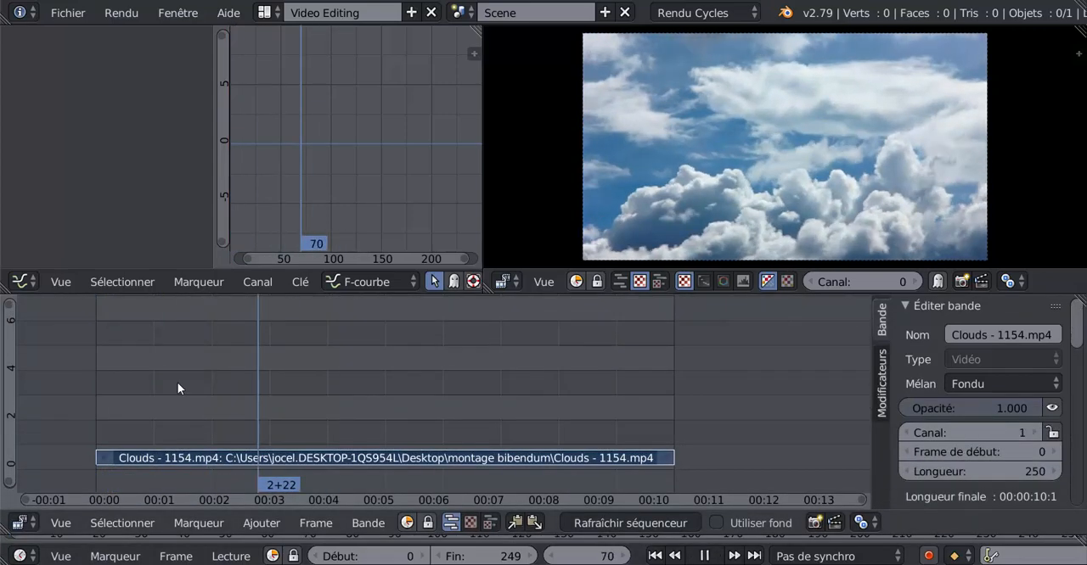
pyautogui.click(405, 377)
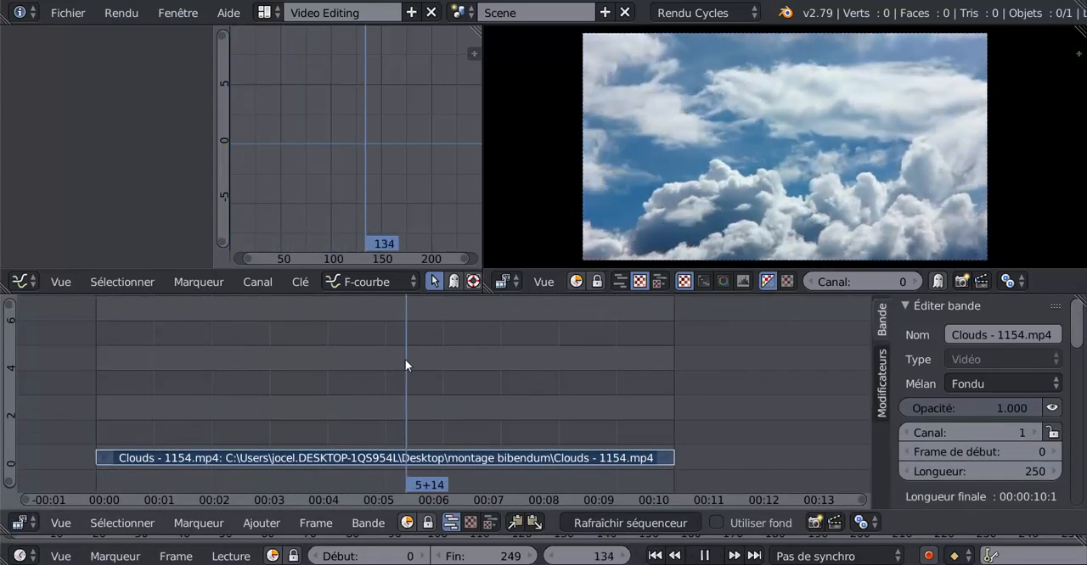
pyautogui.press('Escape')
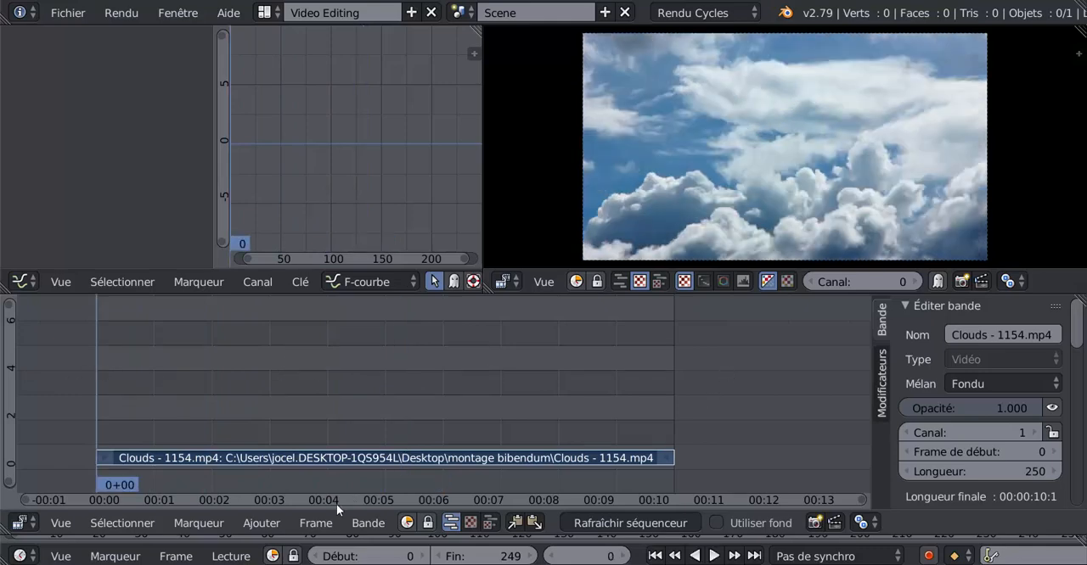
# - Add bibendum sans fond.png from the montage bibendum folder as an image strip above the clouds strip
pyautogui.click(220, 524)
pyautogui.moveTo(256, 526)
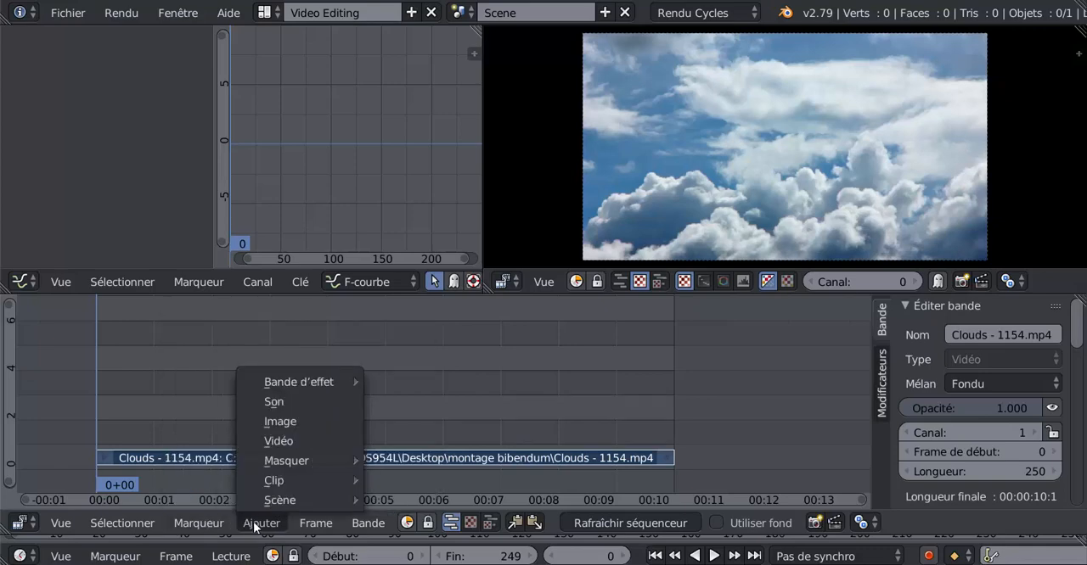
pyautogui.click(273, 423)
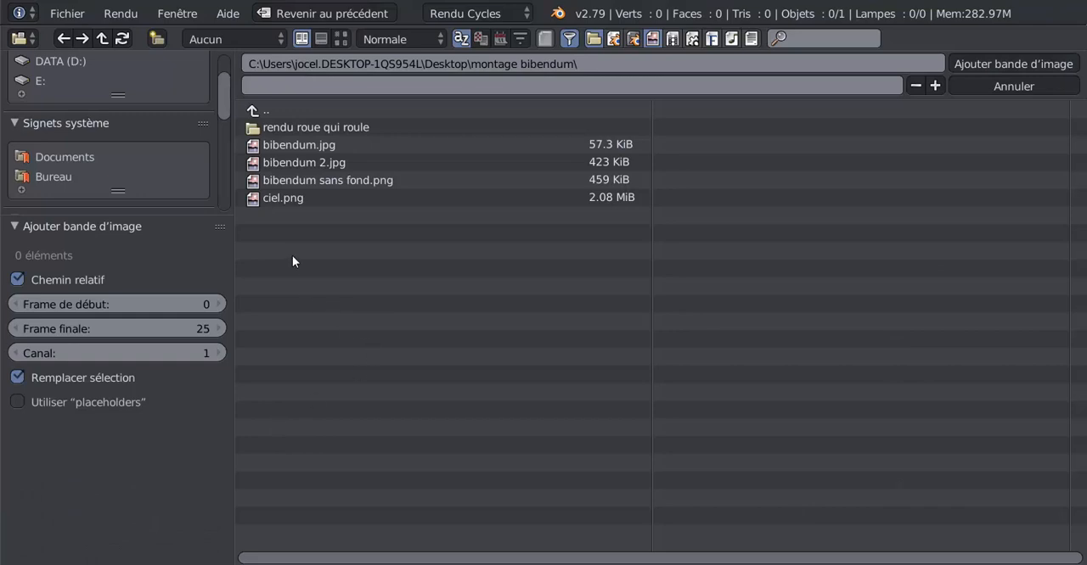
pyautogui.click(288, 180)
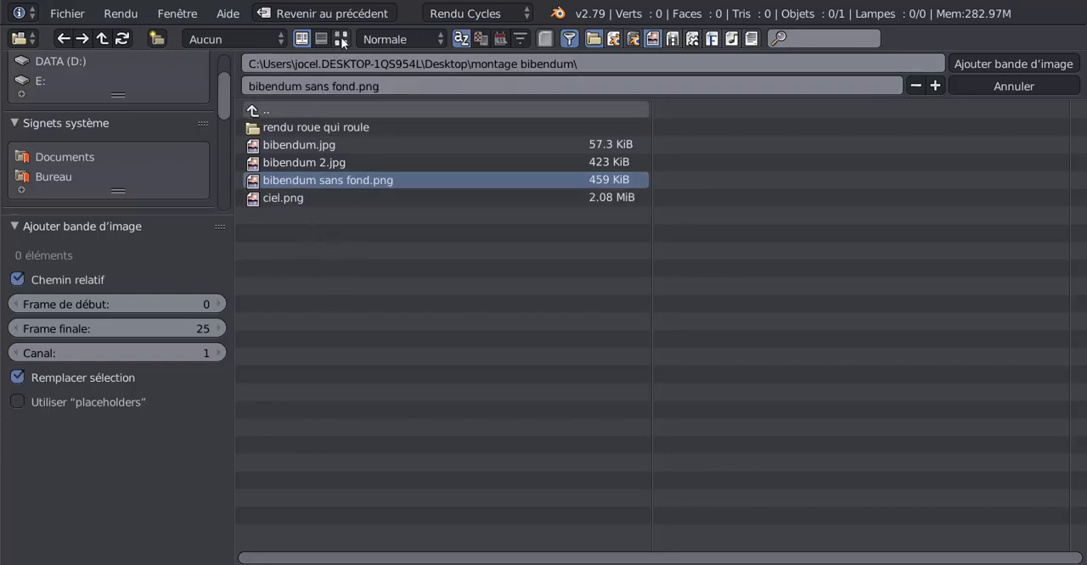
pyautogui.click(995, 62)
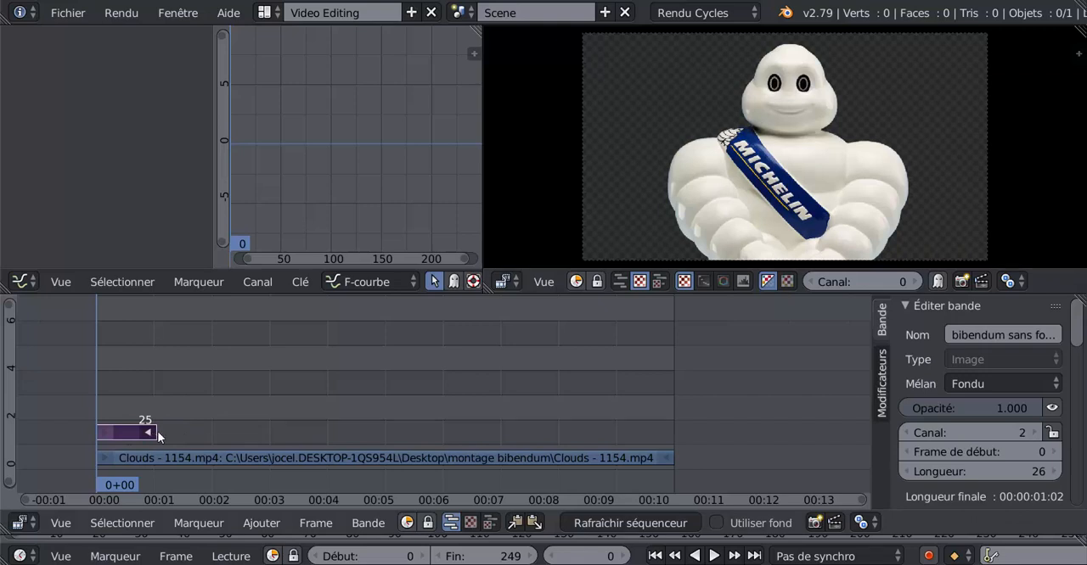
# - Extend the end of the Bibendum image strip to frame 249, and play the sequence before returning the playhead to frame 0
pyautogui.moveTo(151, 431); pyautogui.dragTo(668, 358)
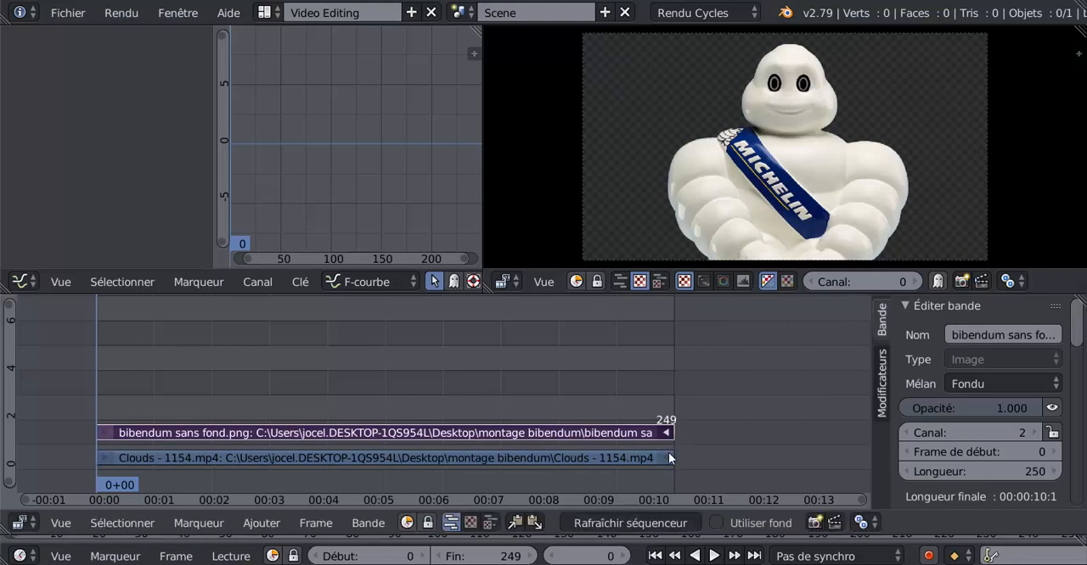
pyautogui.hotkey('alt', 'a')
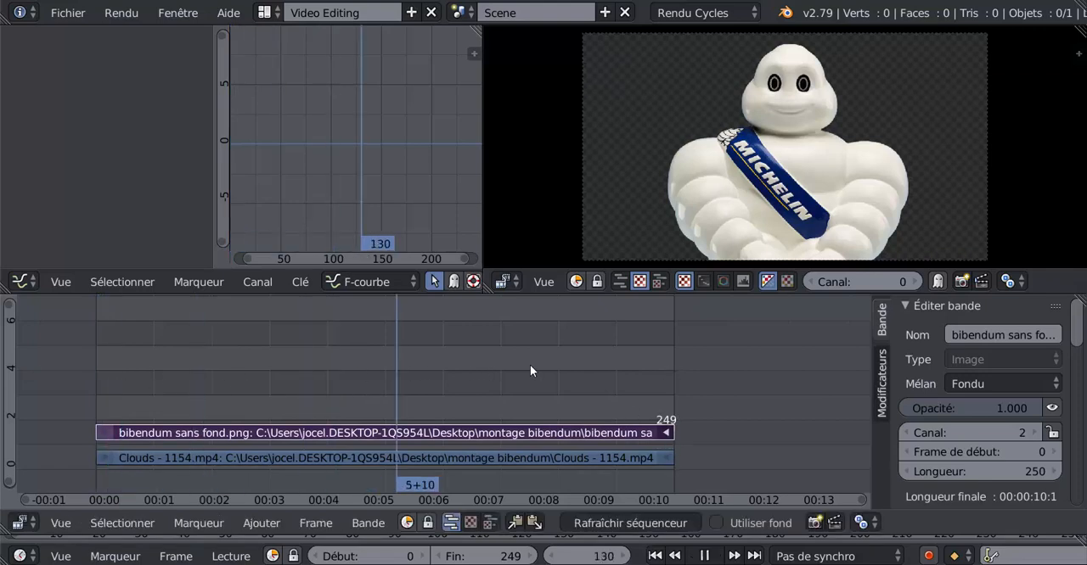
pyautogui.moveTo(598, 364); pyautogui.dragTo(70, 373)
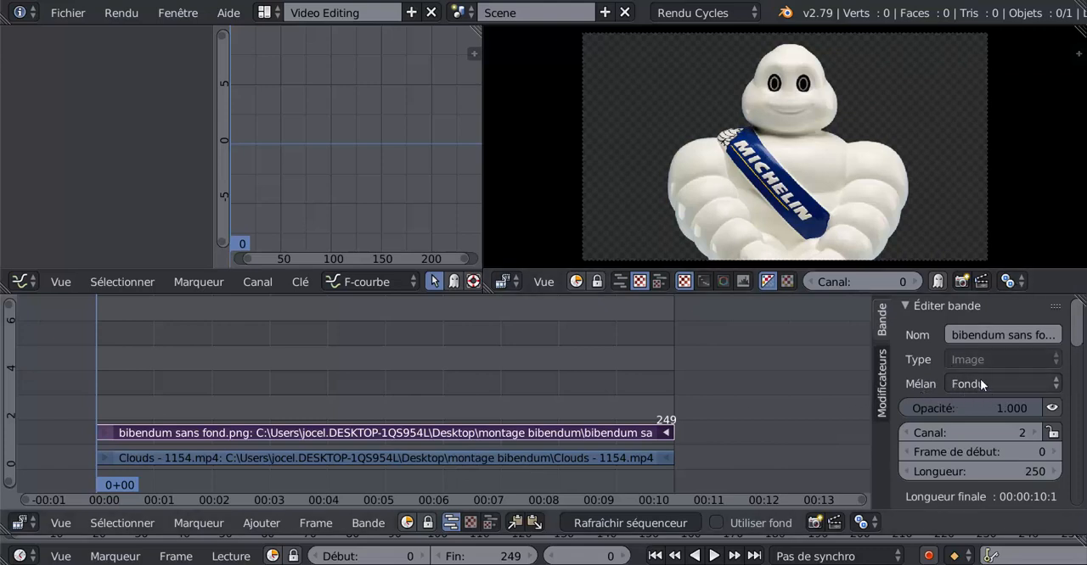
# - Widen the strip properties area and set the Bibendum image strip's blend mode to Alpha au-dessus
pyautogui.moveTo(871, 384); pyautogui.dragTo(748, 383)
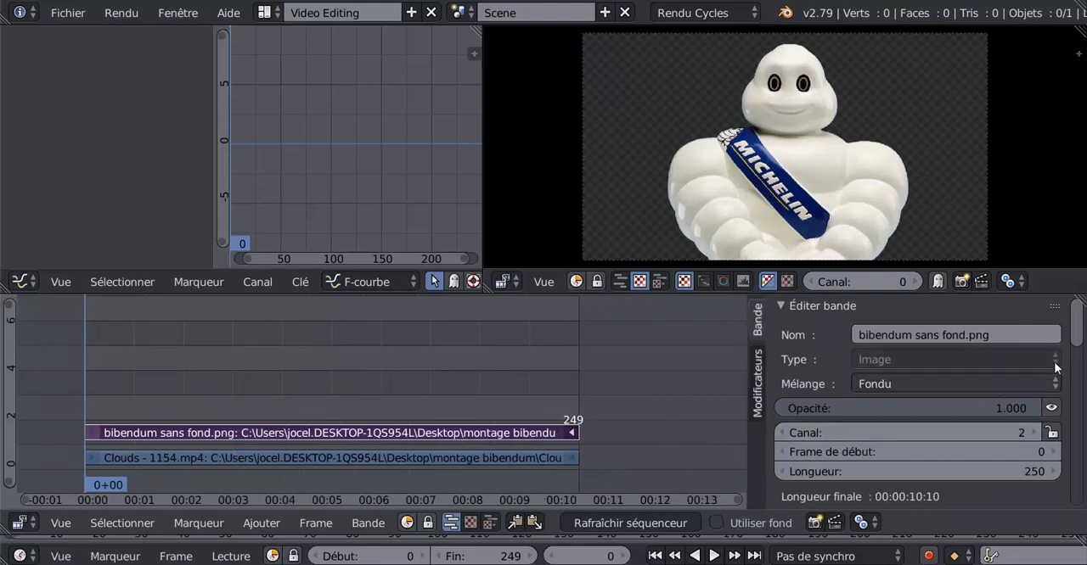
pyautogui.moveTo(1077, 332)
pyautogui.mouseDown()
pyautogui.moveTo(1085, 365)
pyautogui.moveTo(1082, 441)
pyautogui.moveTo(1079, 345)
pyautogui.moveTo(1075, 488)
pyautogui.moveTo(1083, 321)
pyautogui.mouseUp()
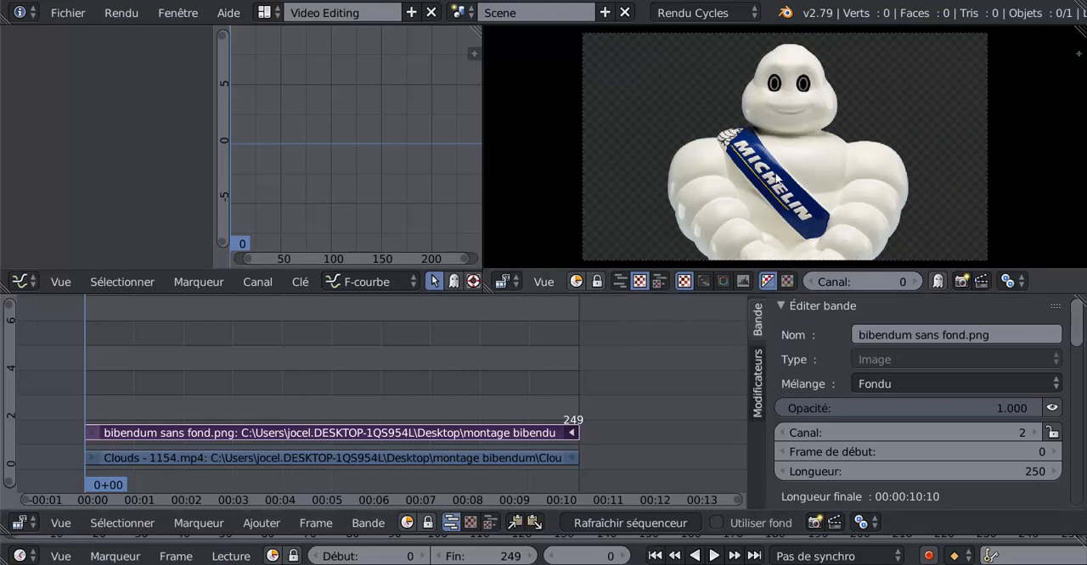
pyautogui.click(901, 383)
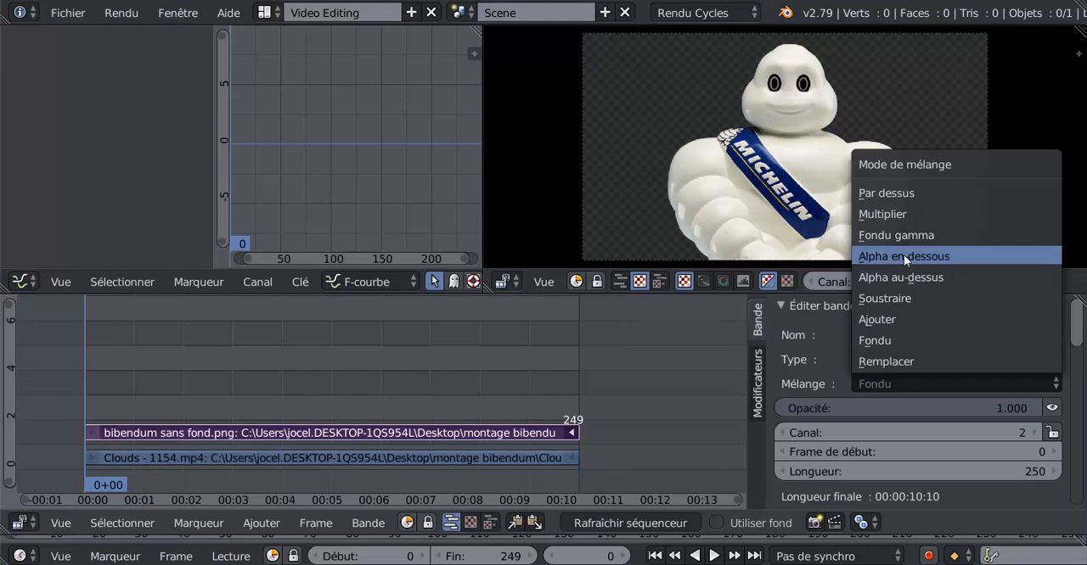
pyautogui.click(894, 277)
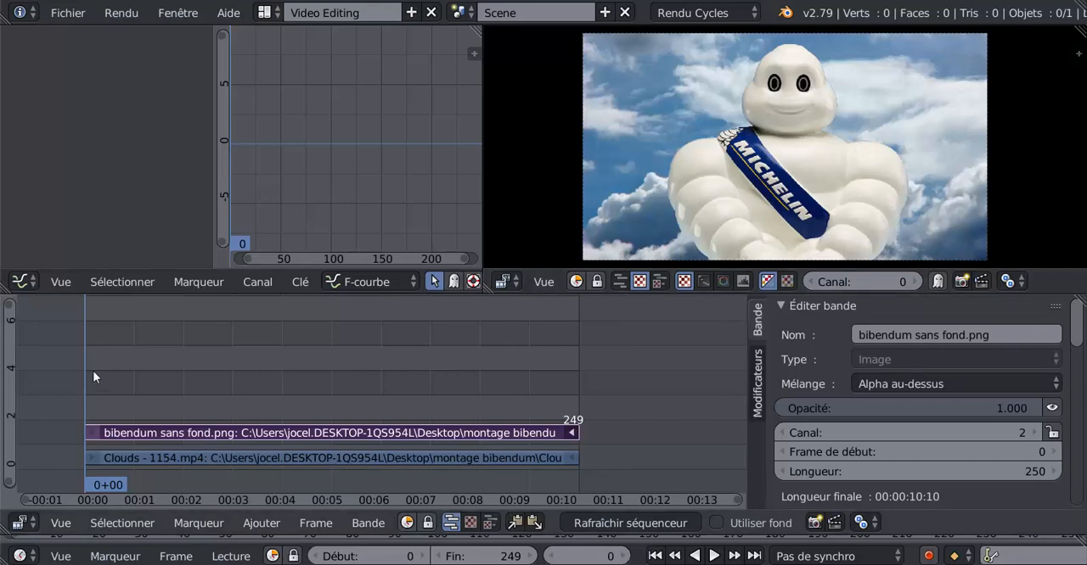
# - Play the composited Bibendum and clouds sequence, and return the playhead to frame 0
pyautogui.hotkey('alt', 'a')
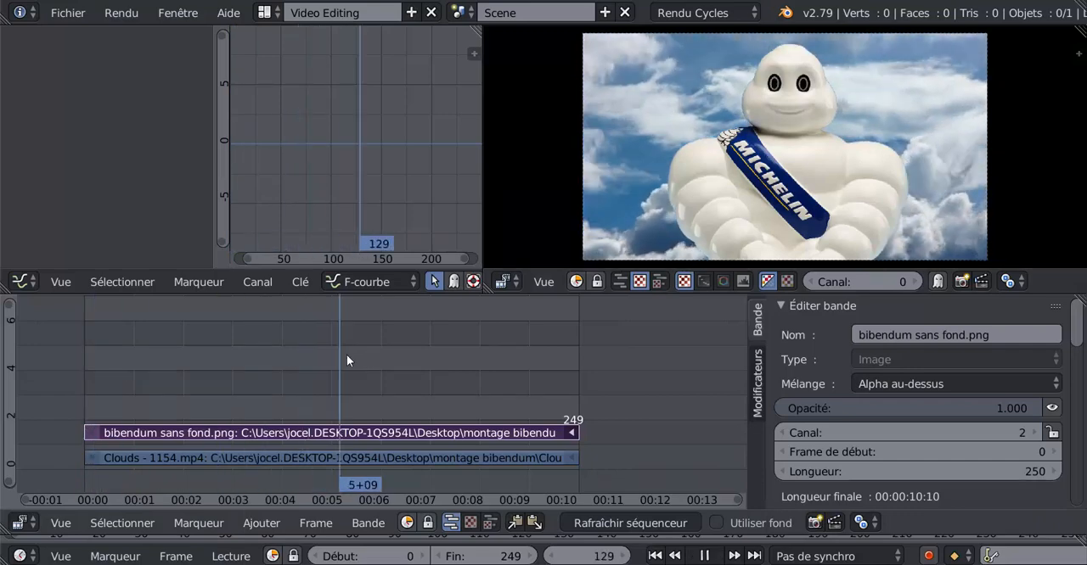
pyautogui.moveTo(204, 360); pyautogui.dragTo(86, 365)
pyautogui.hotkey('alt', 'a')
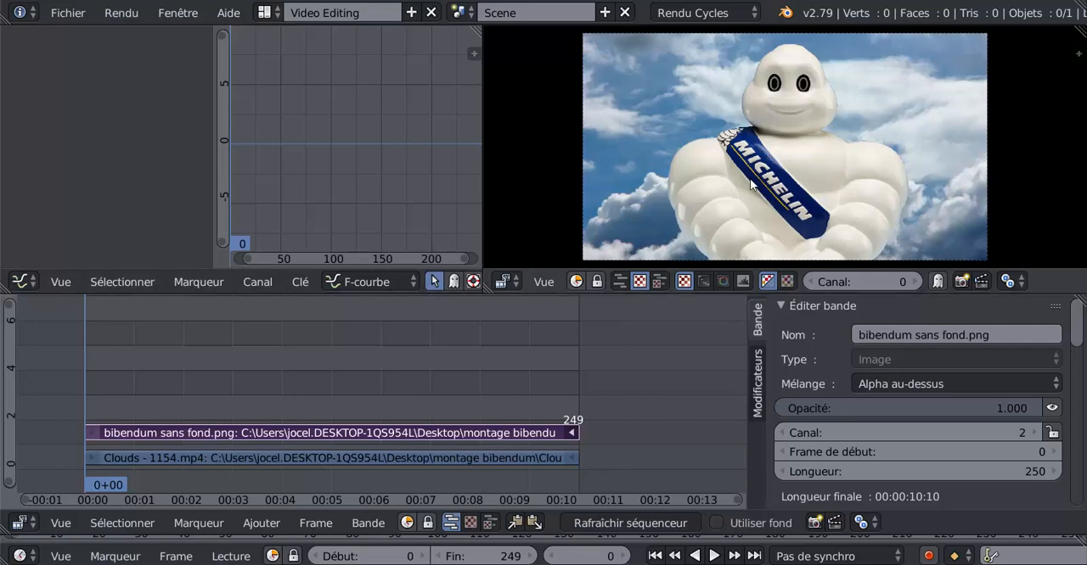
# - Add a Transform effect to the bibendum sans fond.png strip, undoing the extra second effect so a single one is kept
pyautogui.press('t')
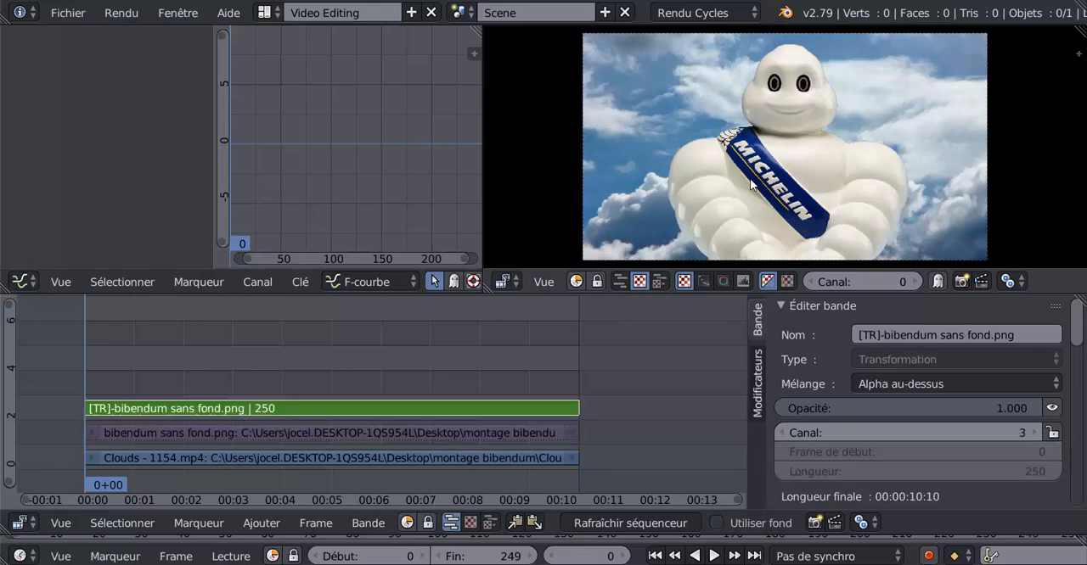
pyautogui.click(273, 432)
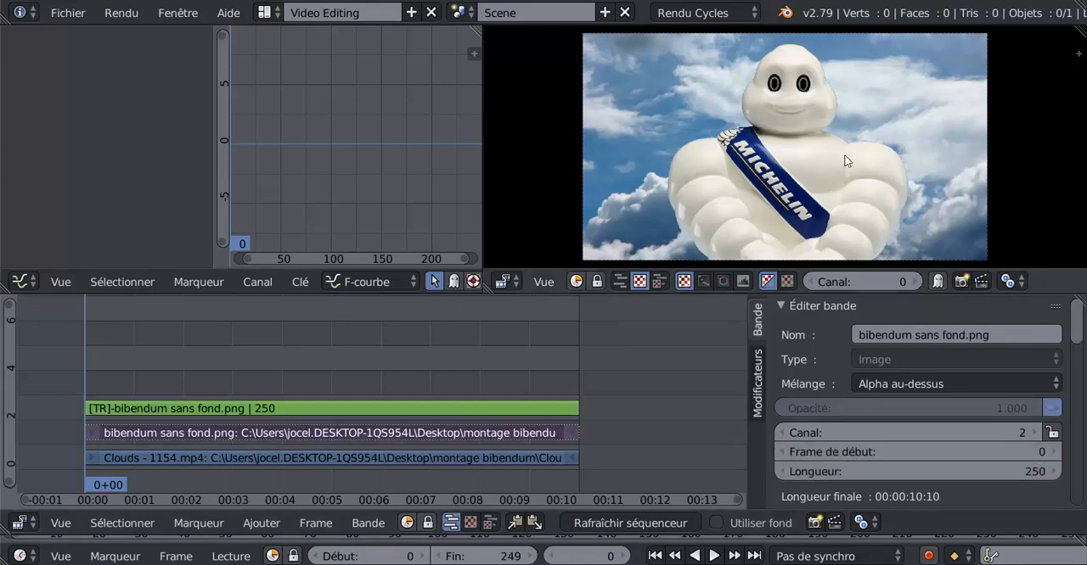
pyautogui.press('t')
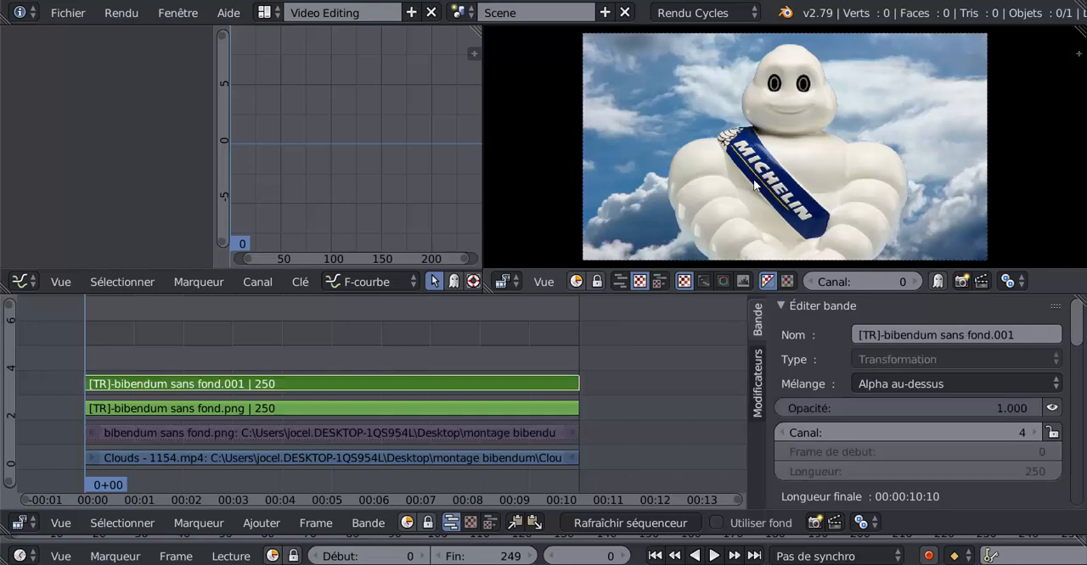
pyautogui.hotkey('ctrl', 'z')
pyautogui.hotkey('ctrl', 'z')
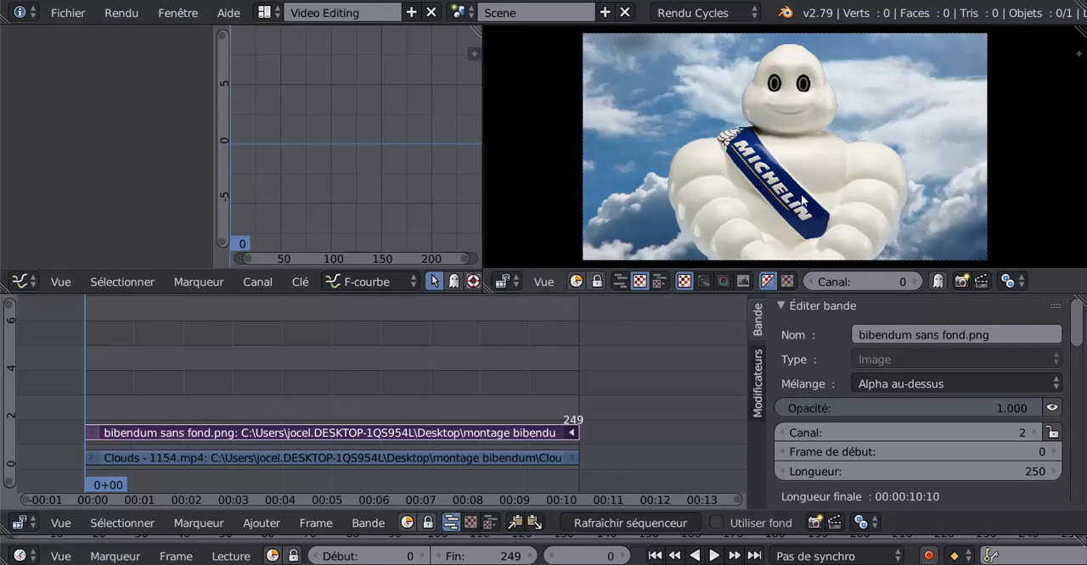
pyautogui.hotkey('ctrl', 'shift', 'z')
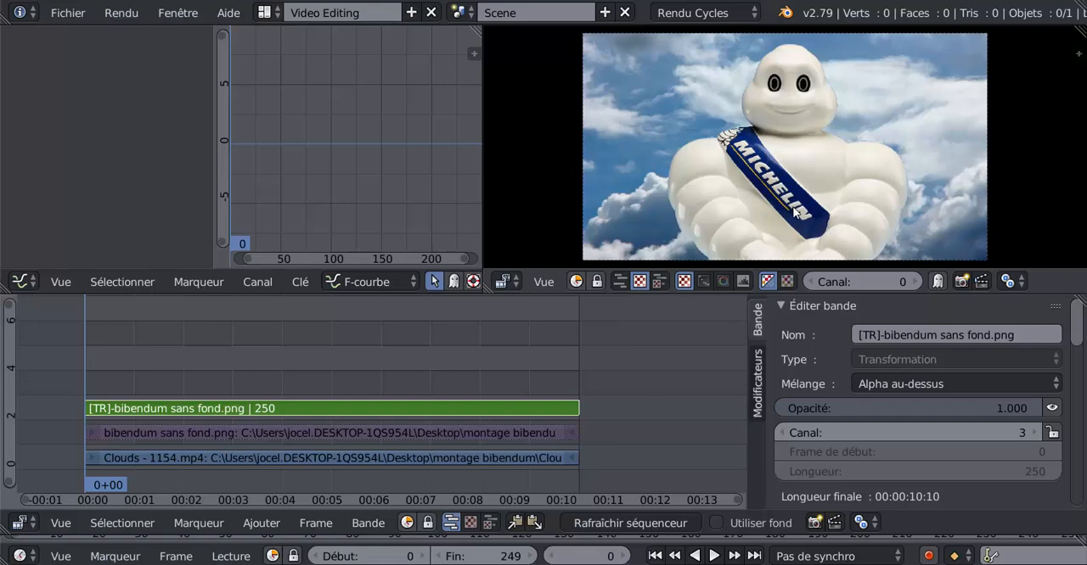
# - Try moving and scaling the transformed Bibendum image directly in the preview
pyautogui.press('g')
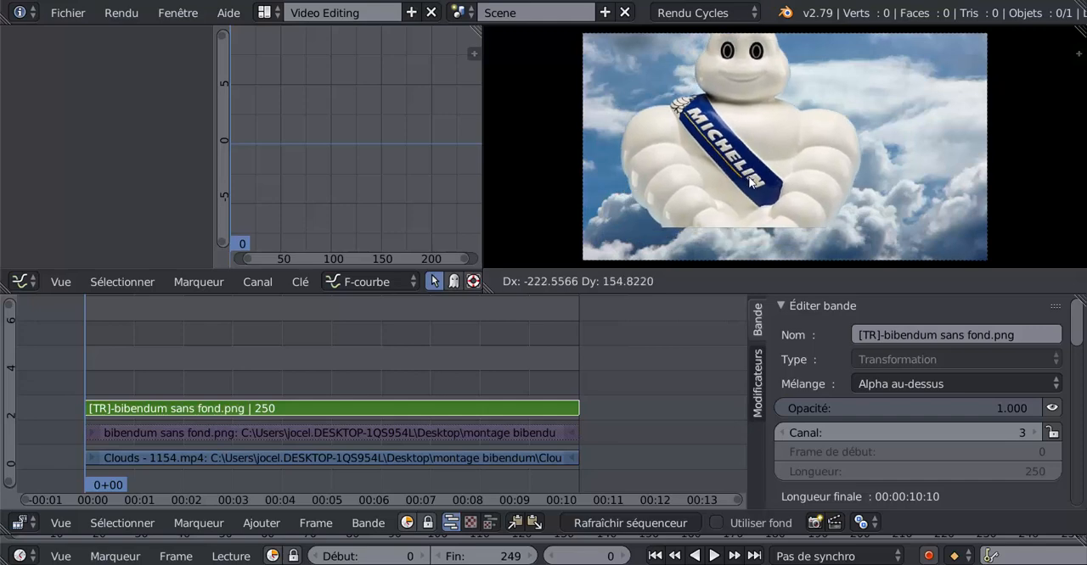
pyautogui.click(771, 199)
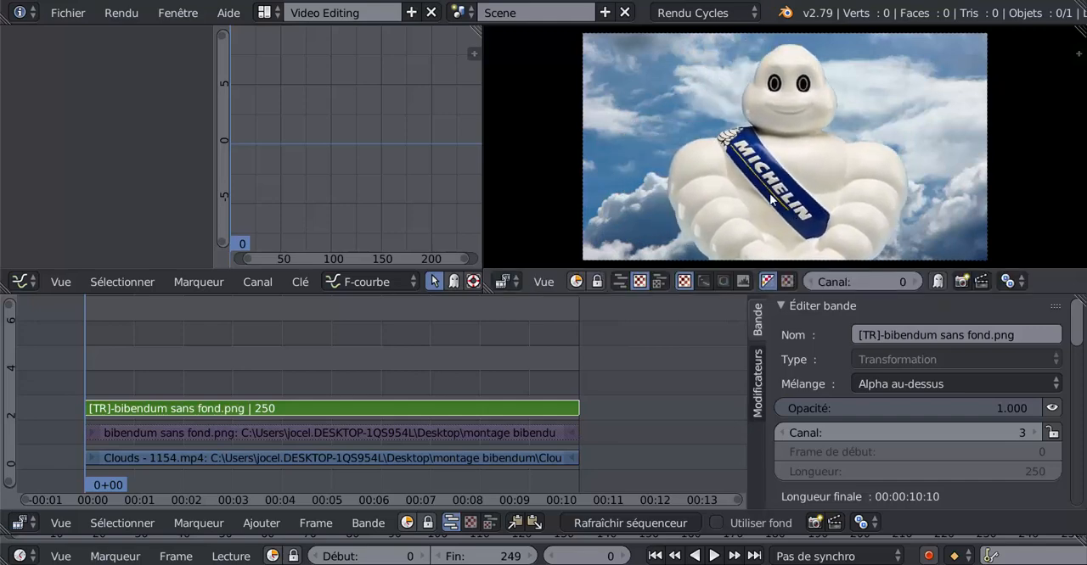
pyautogui.press('s')
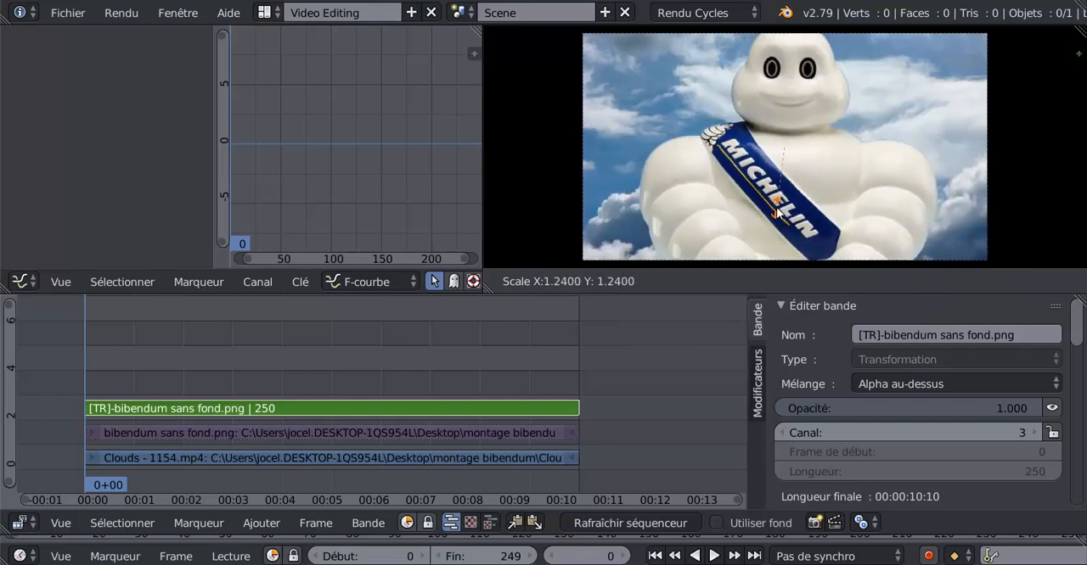
pyautogui.click(819, 204)
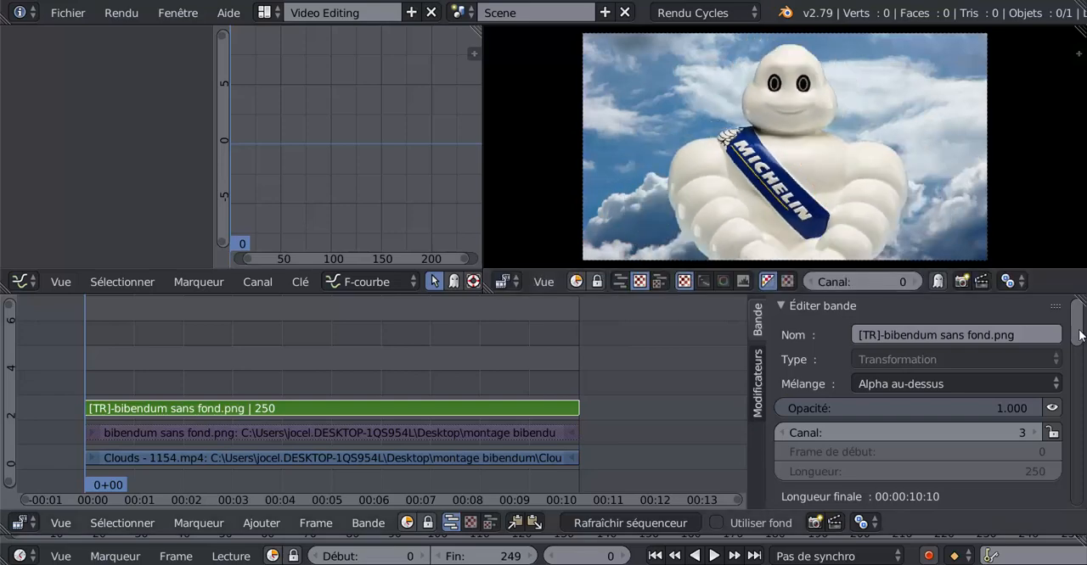
# - Insert a keyframe on the Transform strip's X position of 0 at frame 0
pyautogui.moveTo(1079, 337)
pyautogui.mouseDown()
pyautogui.moveTo(1079, 361)
pyautogui.moveTo(1079, 345)
pyautogui.mouseUp()
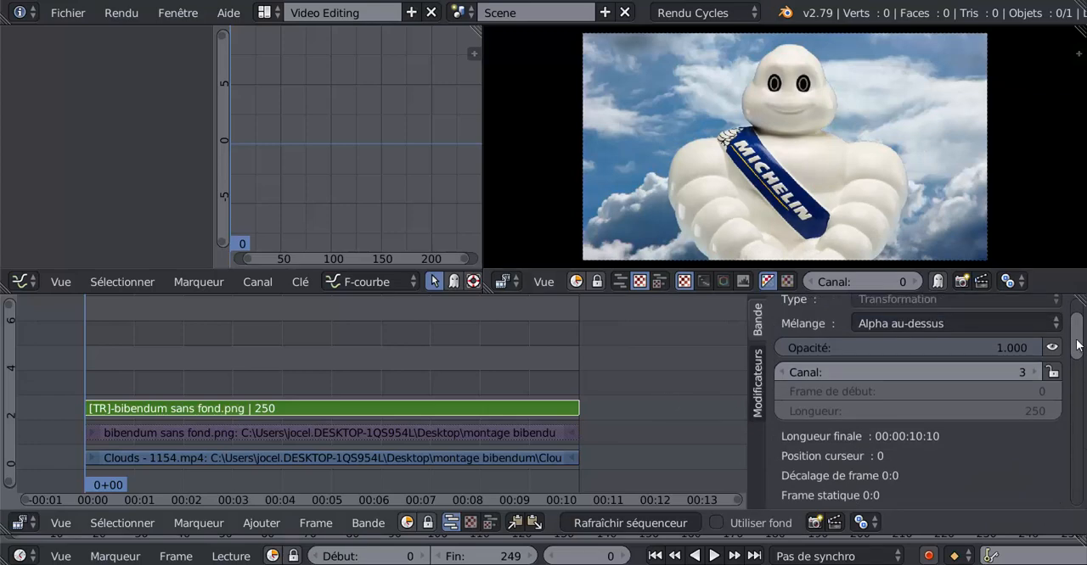
pyautogui.moveTo(1076, 341); pyautogui.dragTo(1078, 341)
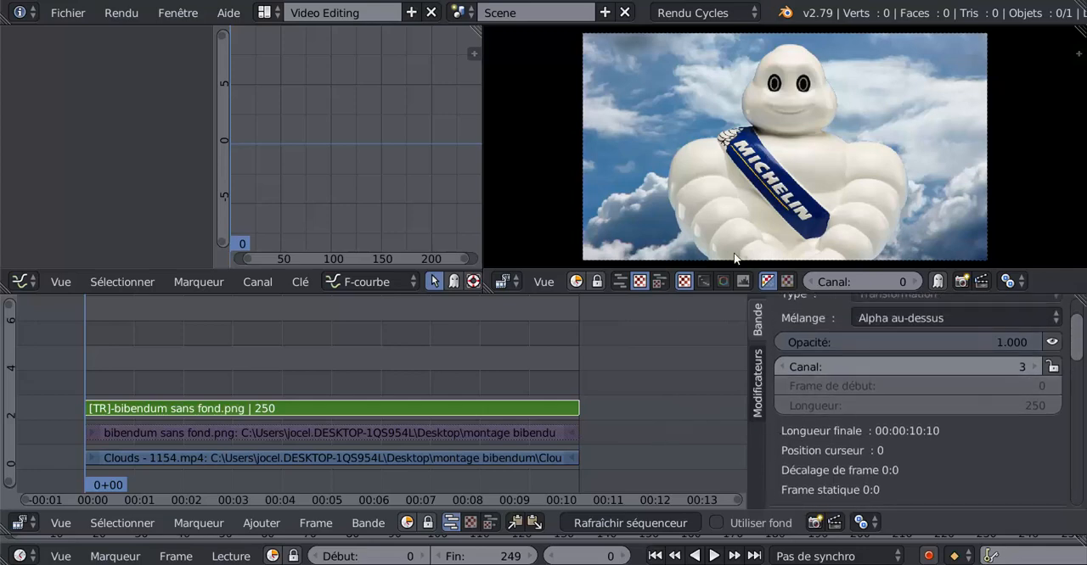
pyautogui.moveTo(1078, 348); pyautogui.dragTo(1085, 409)
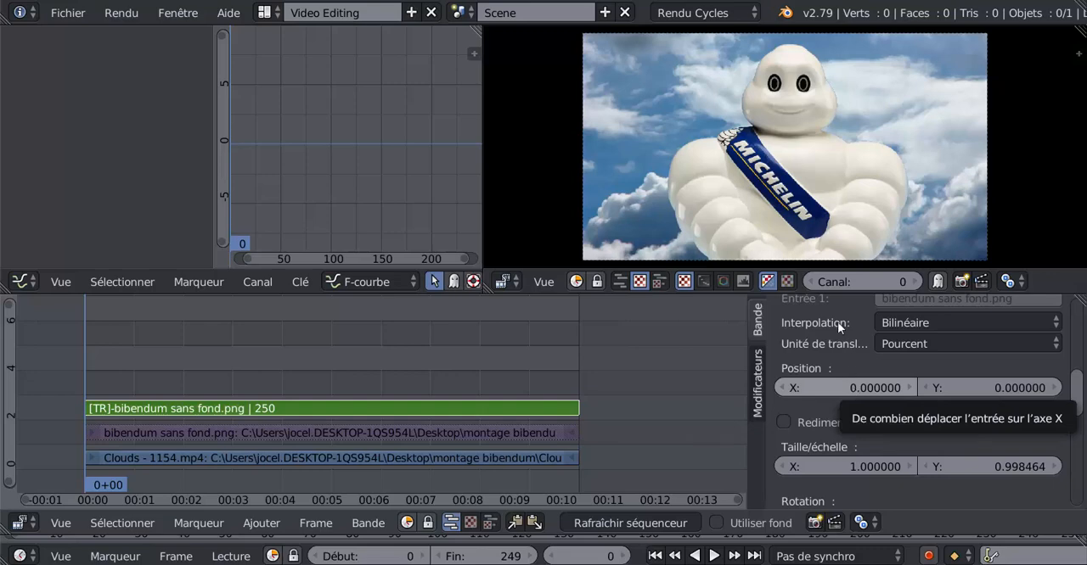
pyautogui.rightClick(855, 389)
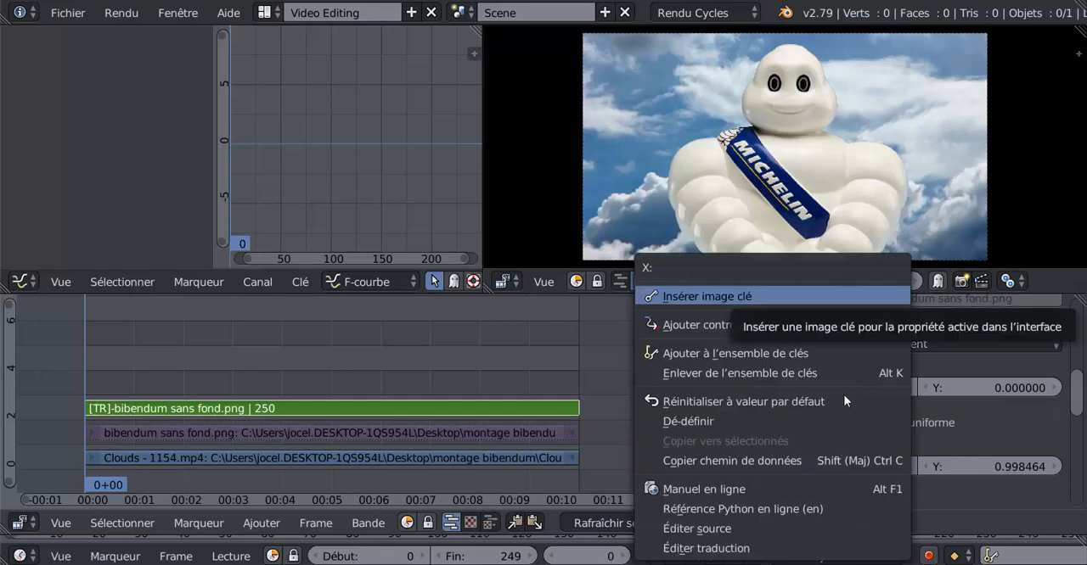
pyautogui.click(746, 299)
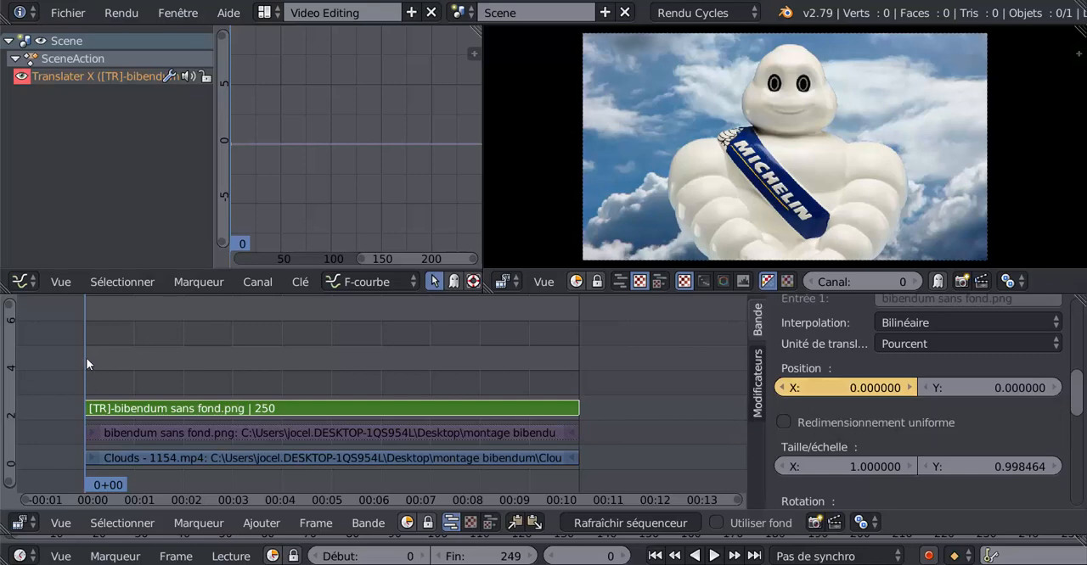
# - At frame 15, move the Bibendum image to about X -26, Y -13.4 and keyframe its X position
pyautogui.hotkey('alt', 'a')
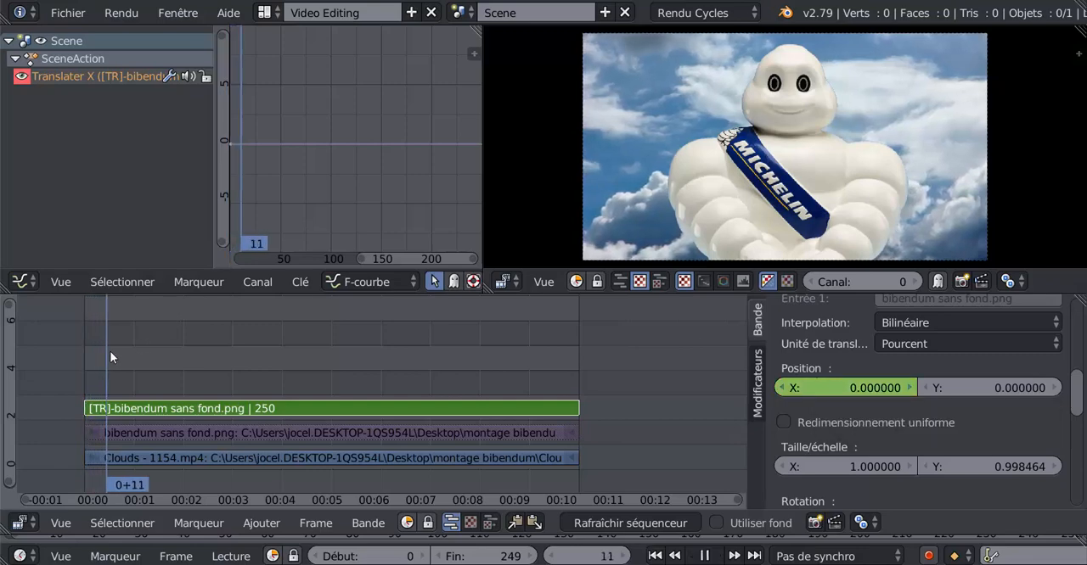
pyautogui.hotkey('alt', 'a')
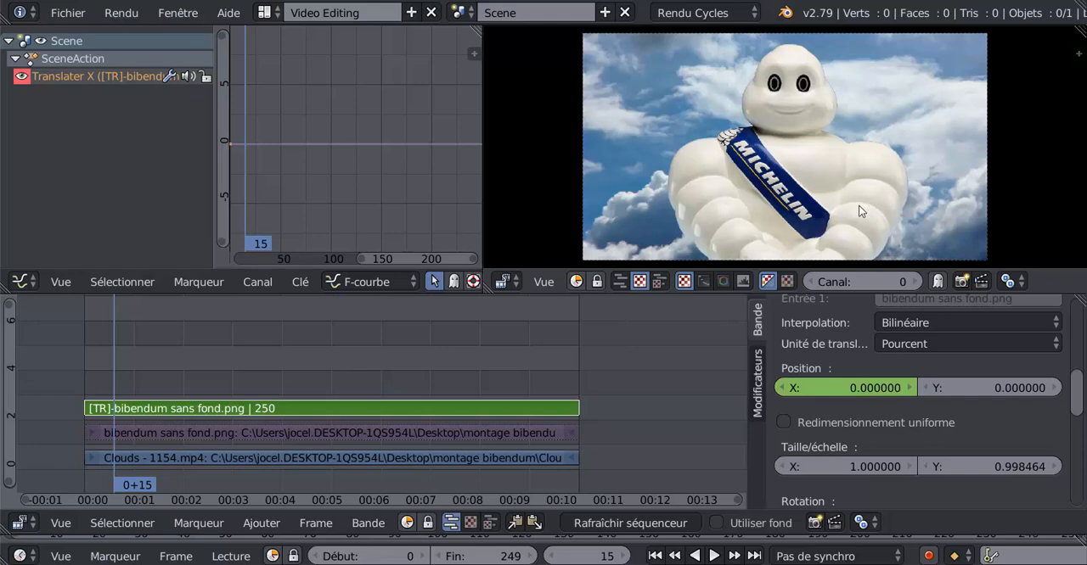
pyautogui.press('g')
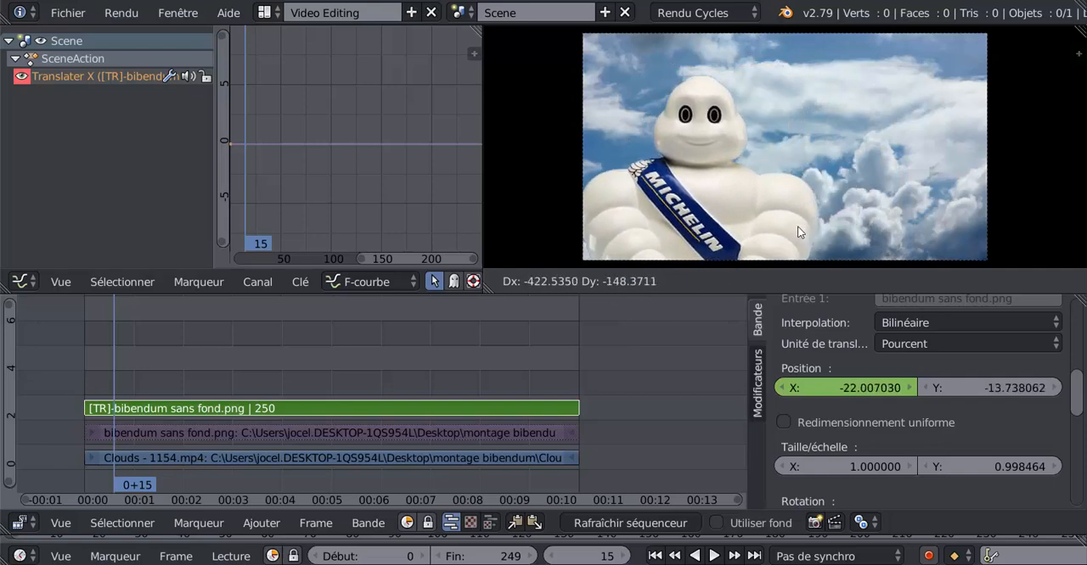
pyautogui.click(753, 242)
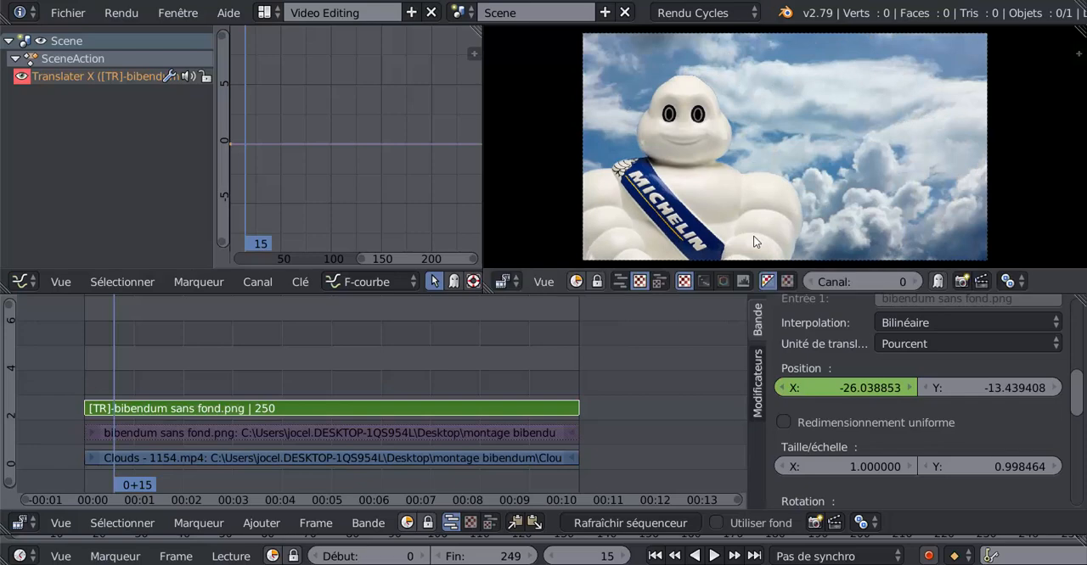
pyautogui.rightClick(845, 388)
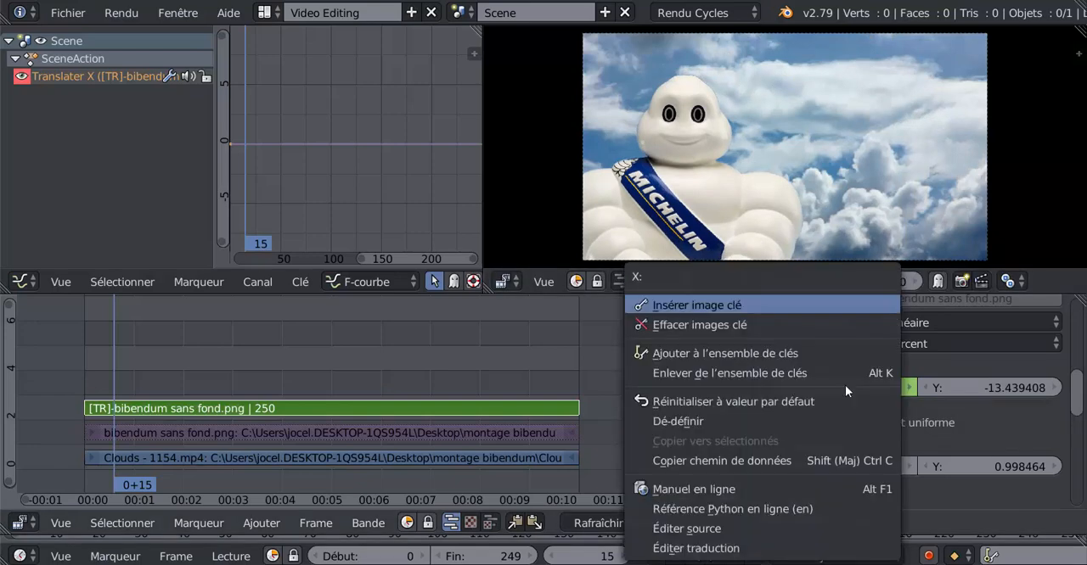
pyautogui.click(723, 305)
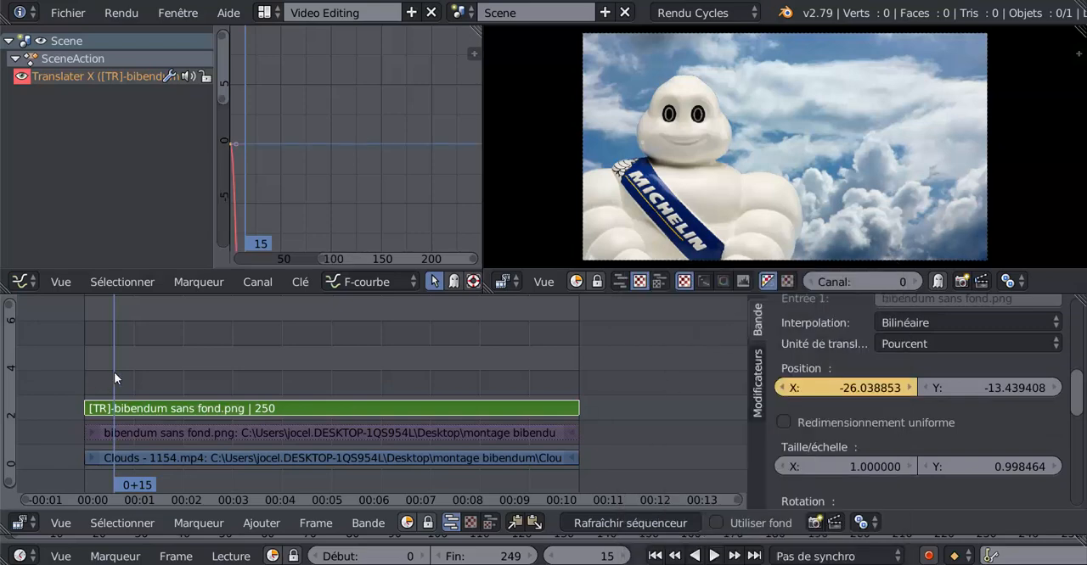
# - At frame 32, move the Bibendum image to about X 17.6, Y -18.8 and keyframe its X position
pyautogui.hotkey('shift', 'alt', 'a')
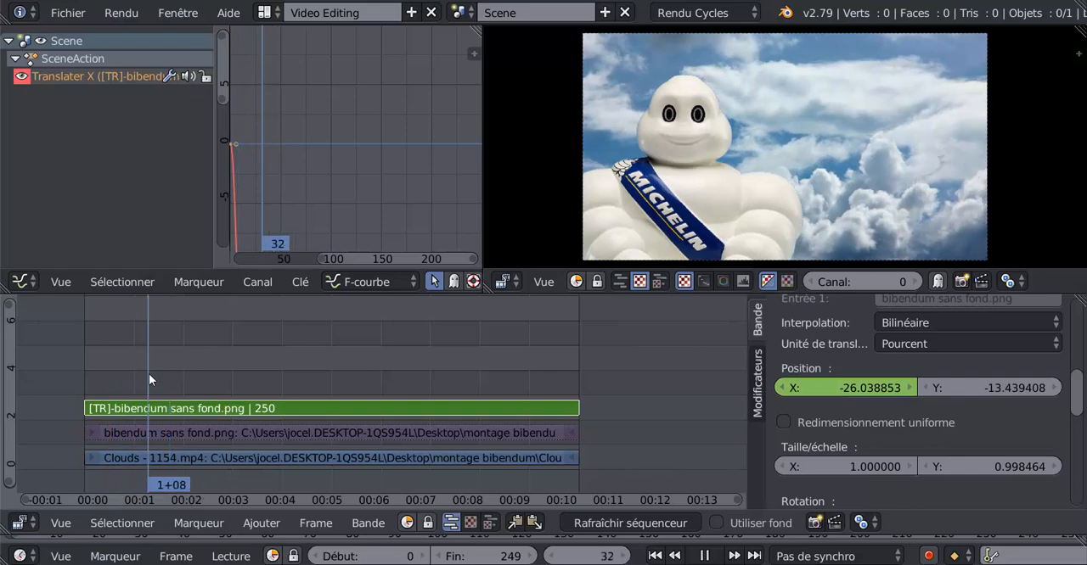
pyautogui.hotkey('alt', 'a')
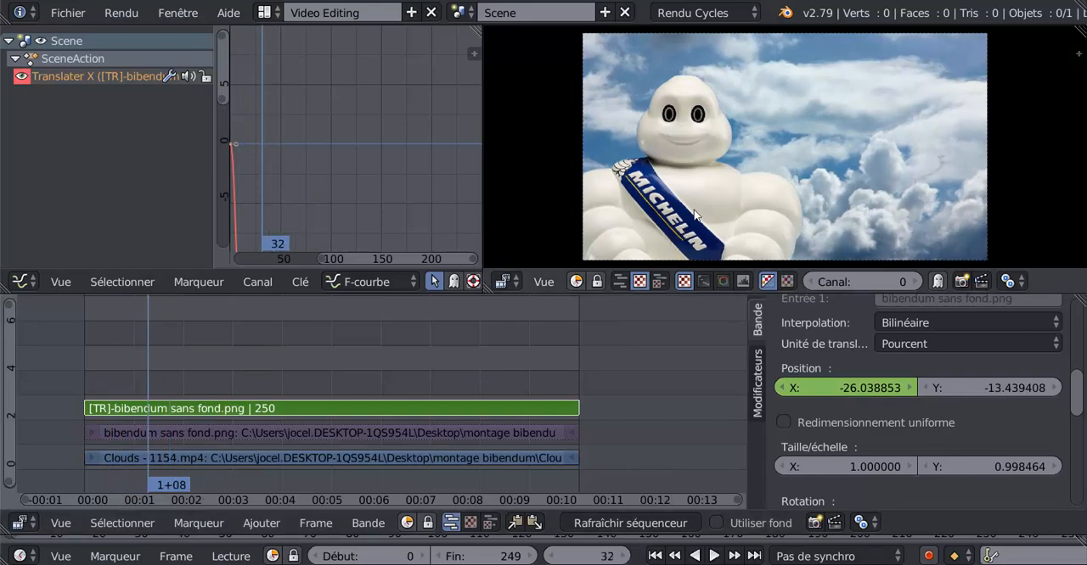
pyautogui.press('g')
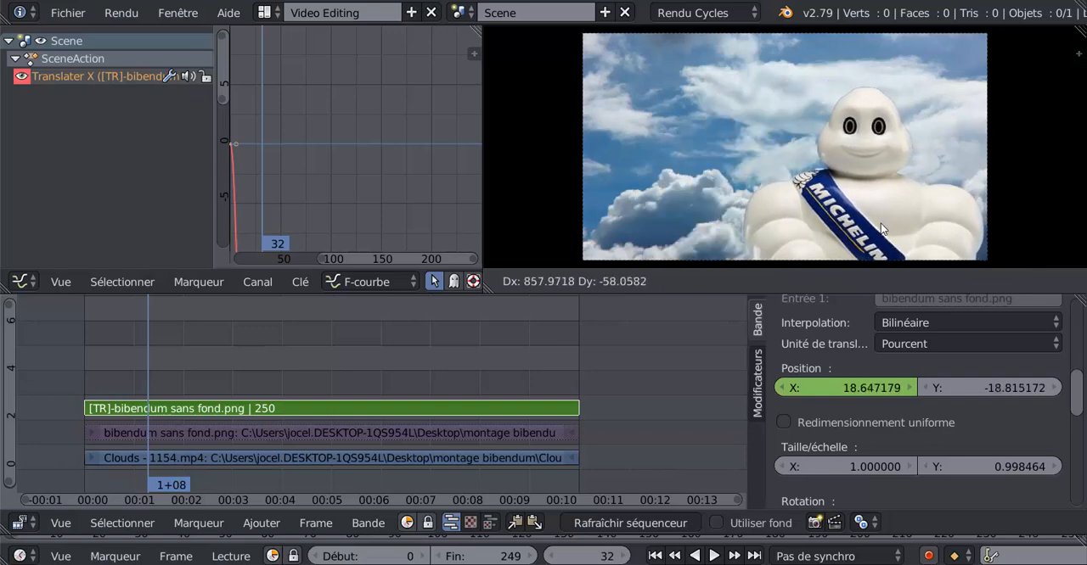
pyautogui.click(877, 223)
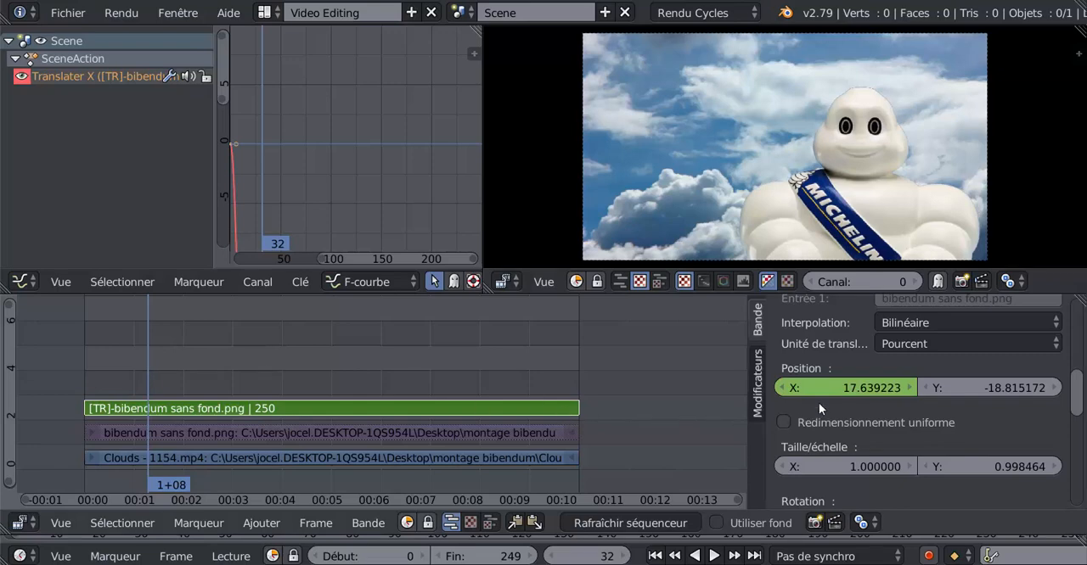
pyautogui.rightClick(849, 387)
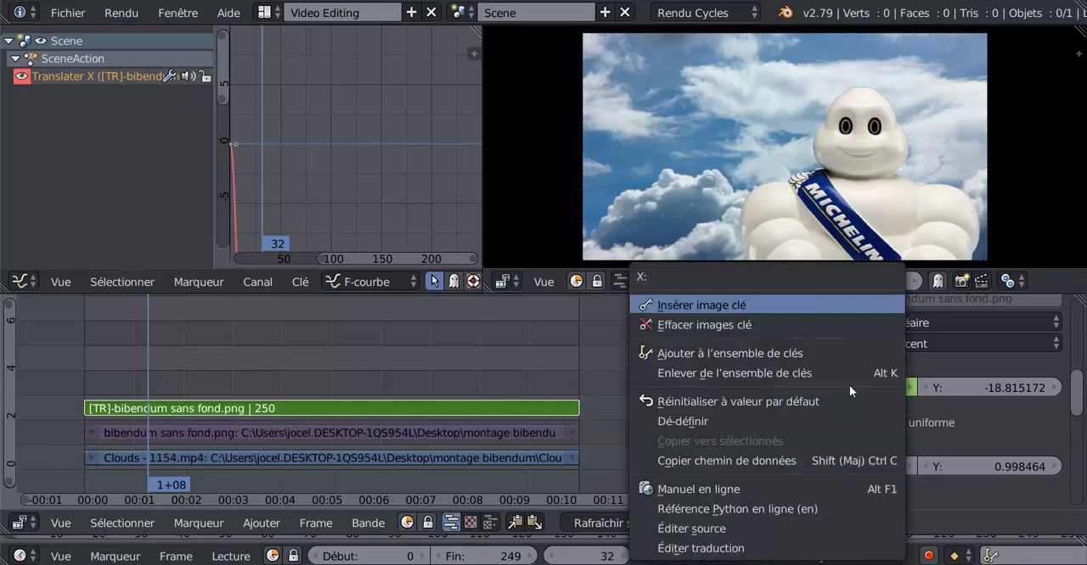
pyautogui.click(784, 304)
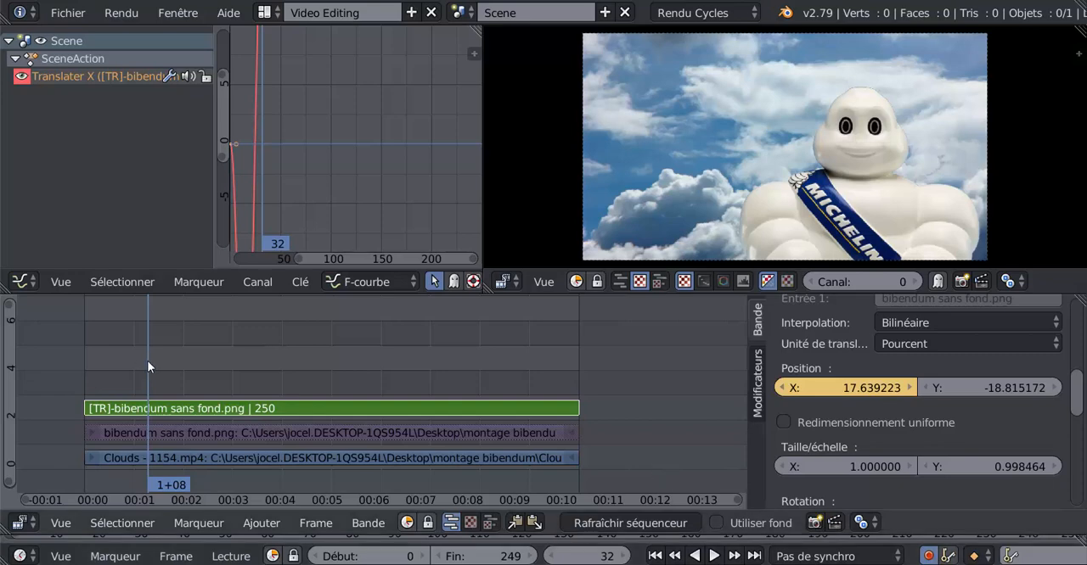
# - Scrub through the position animation and insert a keyframe on the Transform strip's X scale of 1 at frame 50
pyautogui.hotkey('shift', 'alt', 'a')
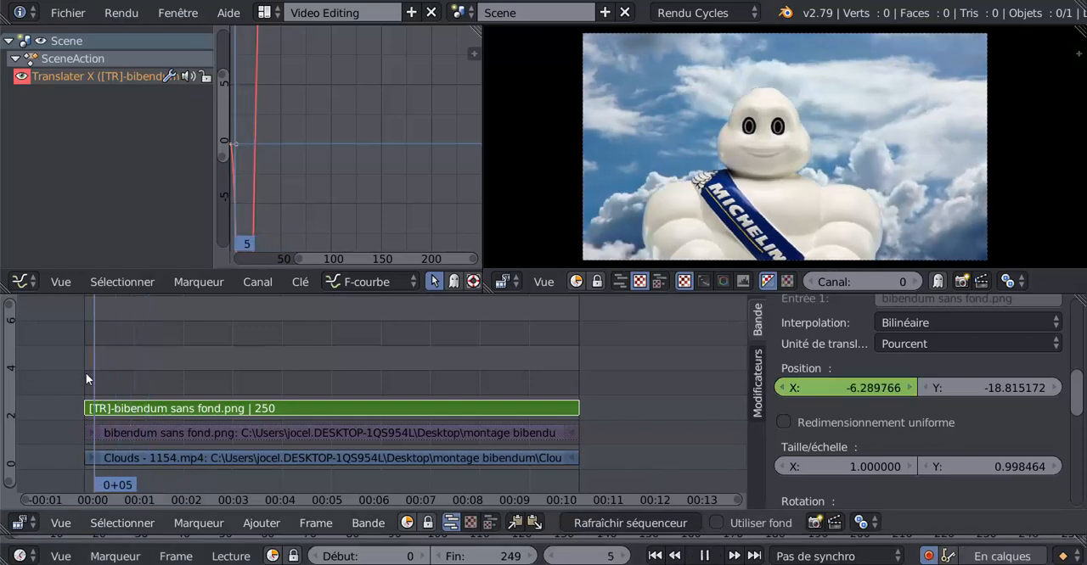
pyautogui.moveTo(99, 372); pyautogui.dragTo(182, 369)
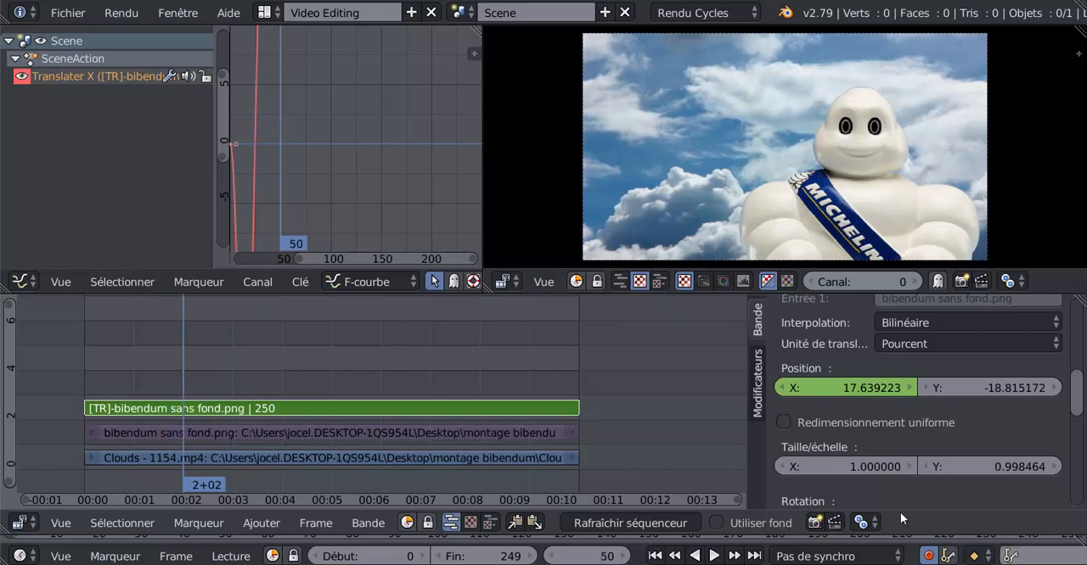
pyautogui.rightClick(851, 464)
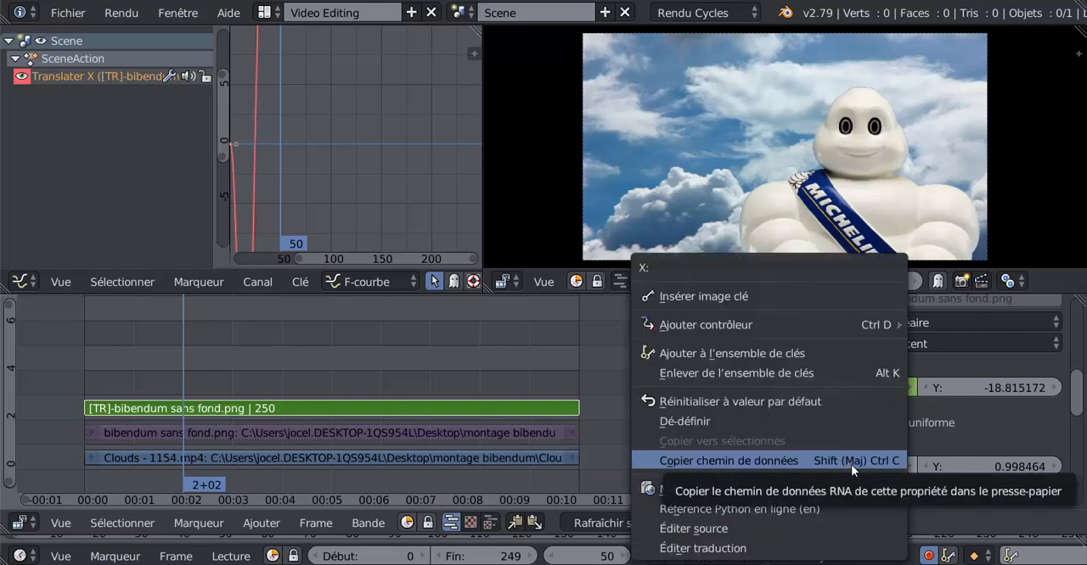
pyautogui.click(720, 296)
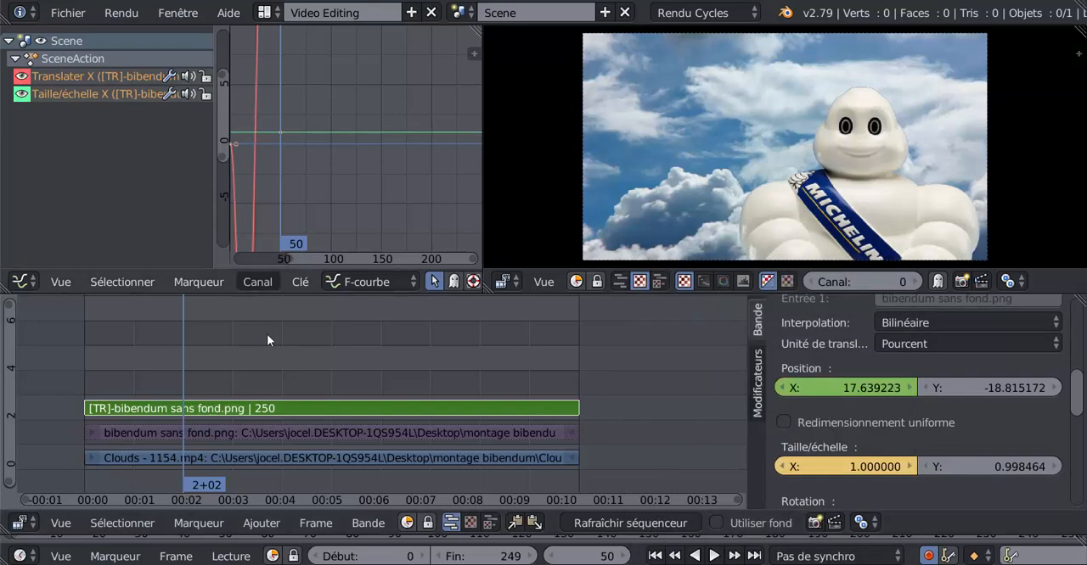
# - At frame 71, scale the Bibendum image down to about 0.61 and move it to about Y -21.5
pyautogui.hotkey('alt', 'a')
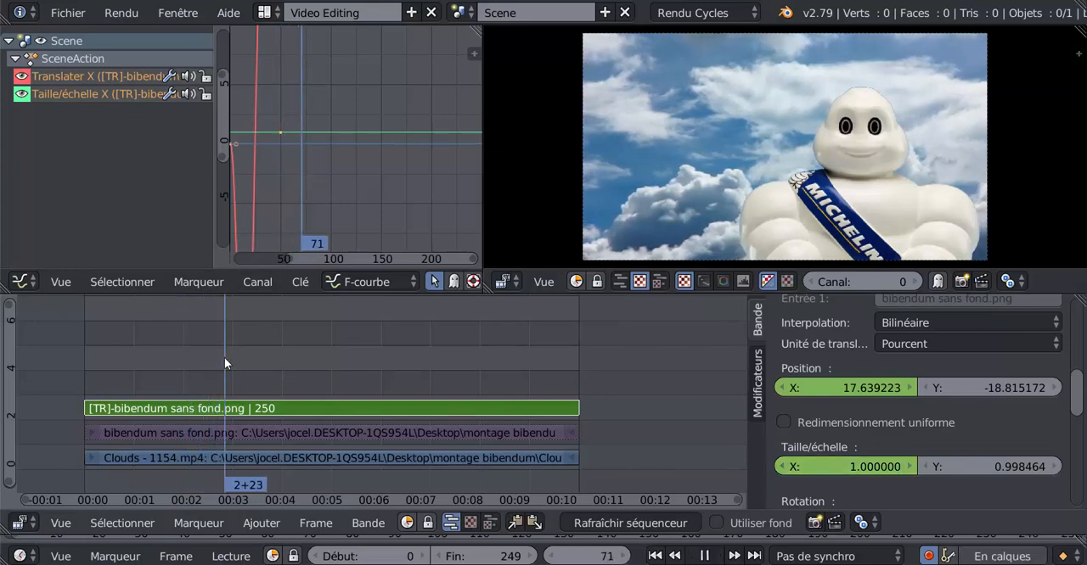
pyautogui.hotkey('alt', 'a')
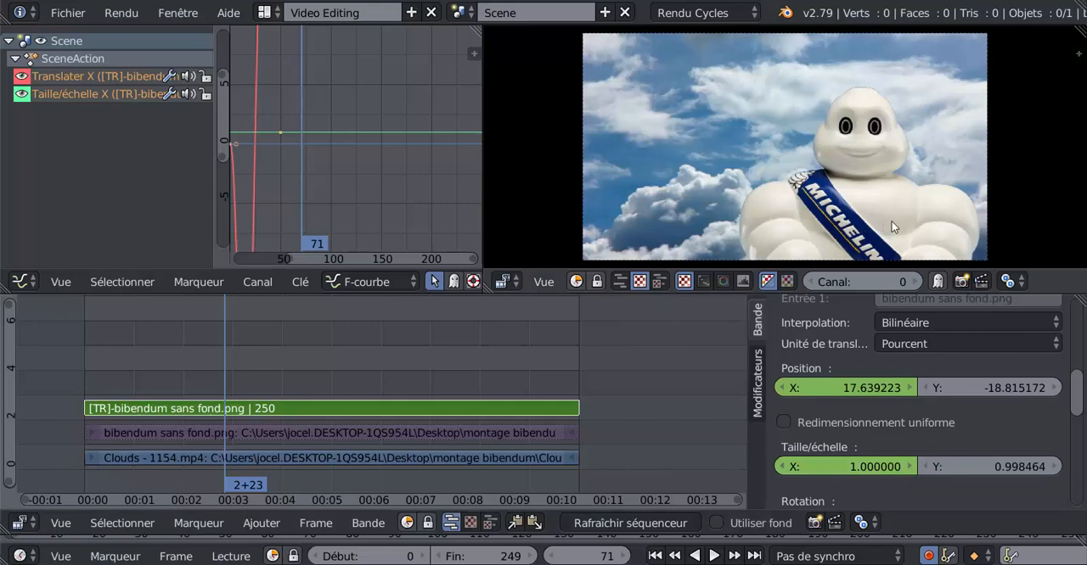
pyautogui.press('s')
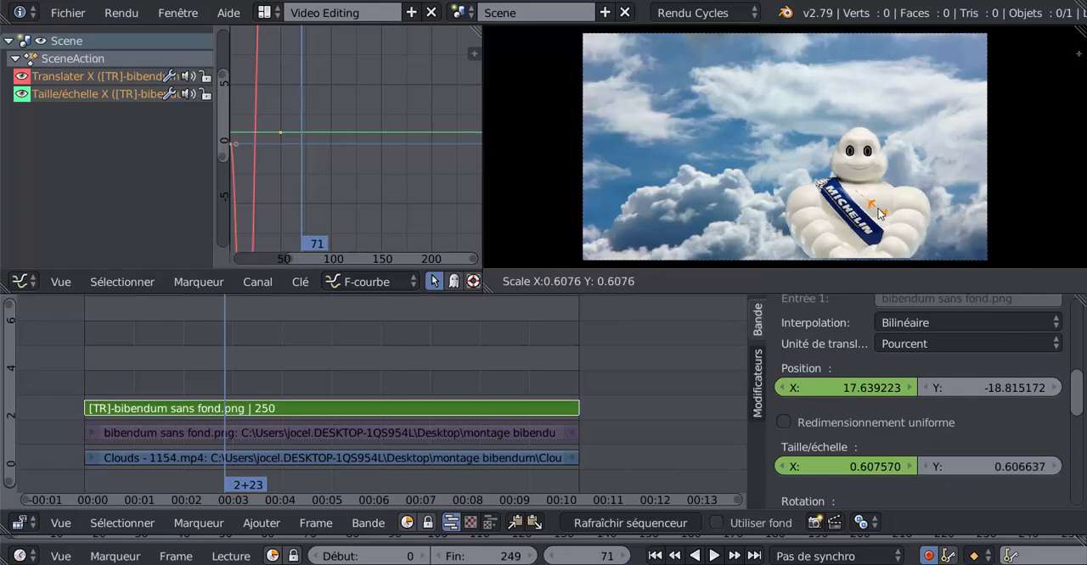
pyautogui.click(879, 213)
pyautogui.press('g')
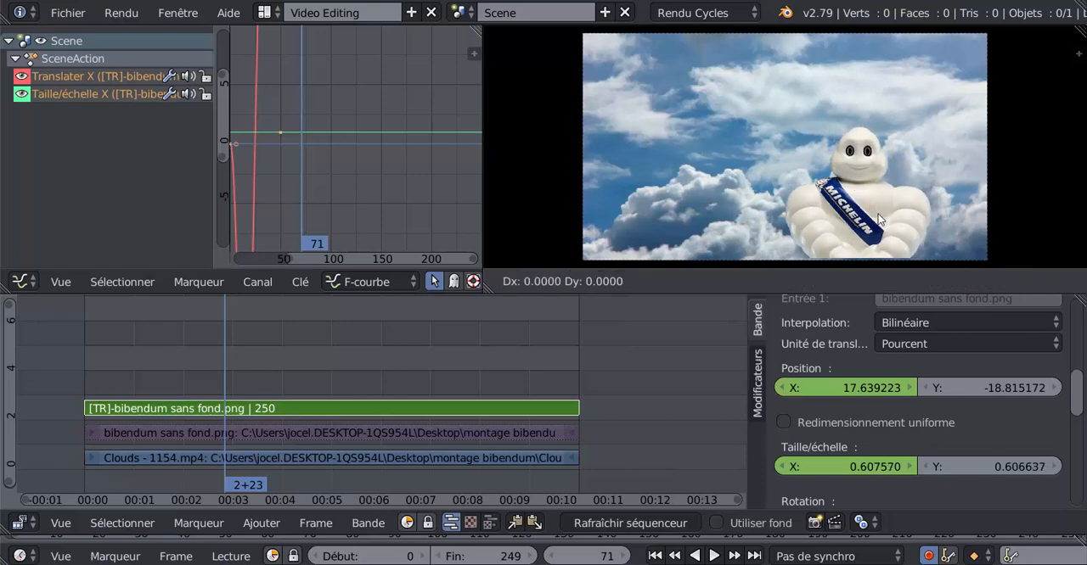
pyautogui.click(878, 219)
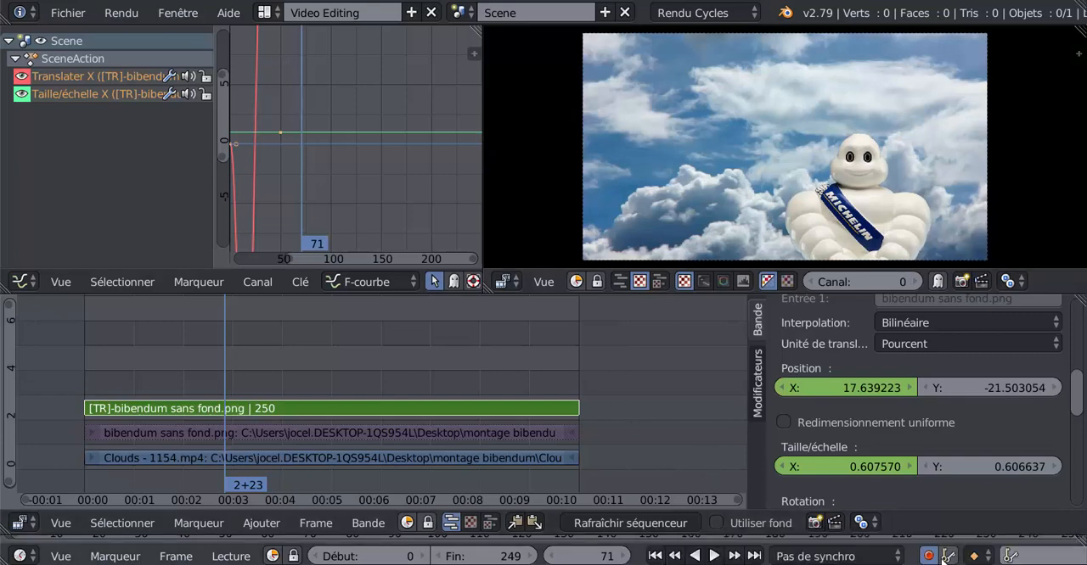
# - Scrub around the scale change to check it and clear the keyframes on the Transform strip's X scale
pyautogui.moveTo(221, 348)
pyautogui.mouseDown()
pyautogui.moveTo(189, 347)
pyautogui.moveTo(232, 347)
pyautogui.mouseUp()
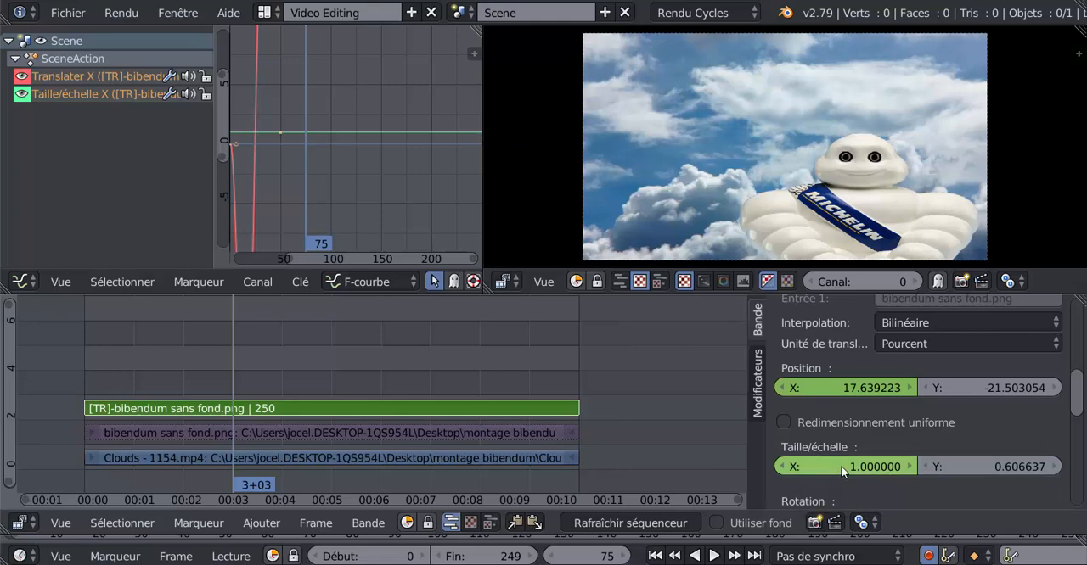
pyautogui.moveTo(231, 359); pyautogui.dragTo(190, 371)
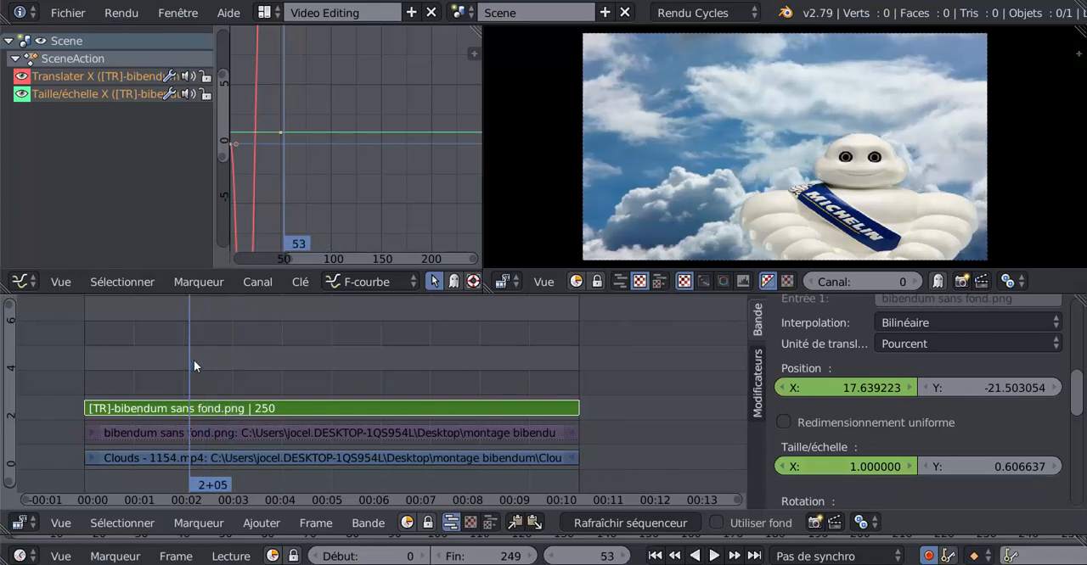
pyautogui.moveTo(165, 366); pyautogui.dragTo(158, 371)
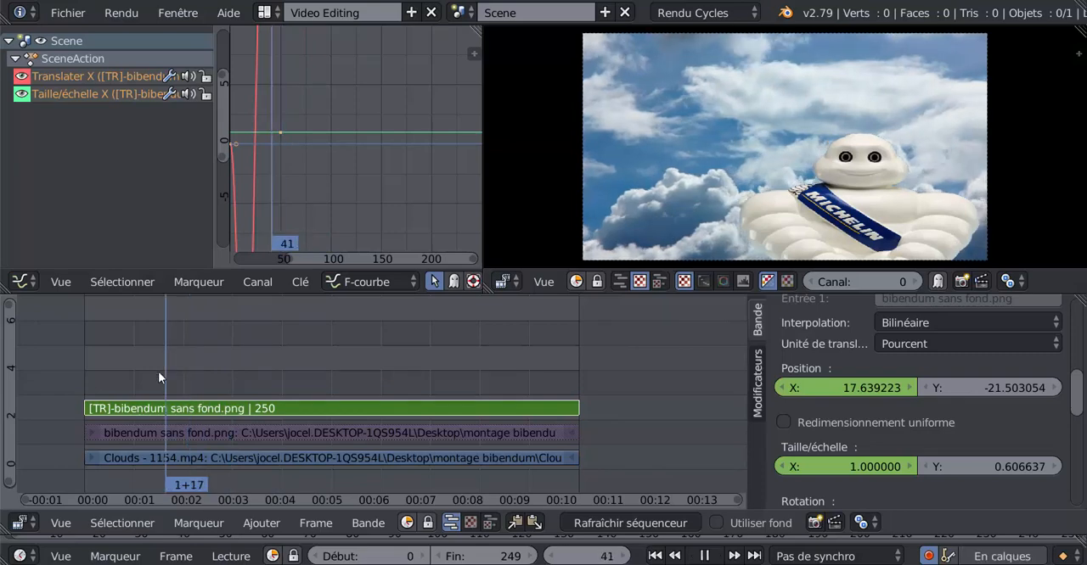
pyautogui.rightClick(875, 467)
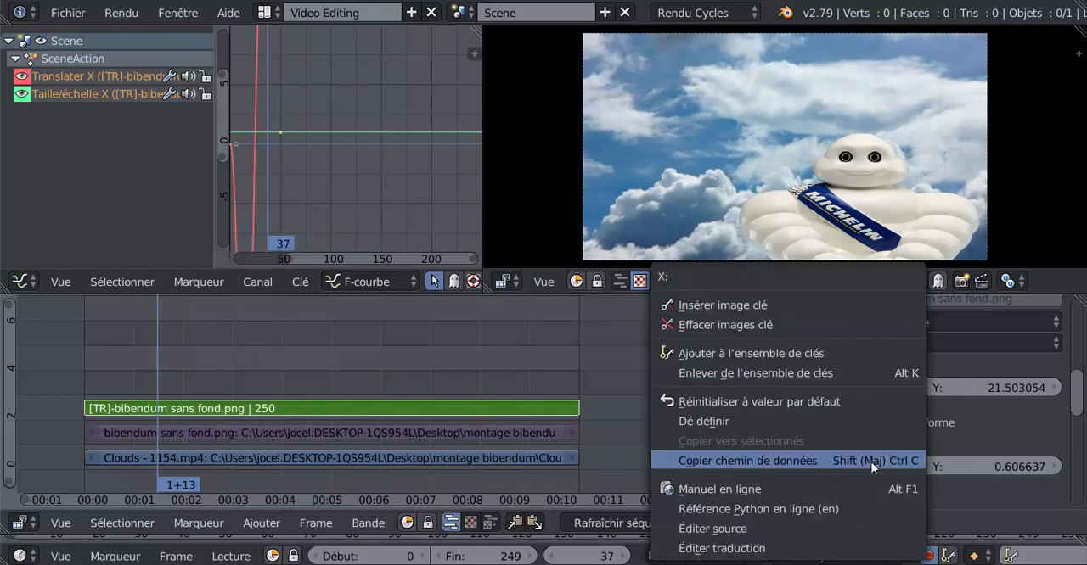
pyautogui.click(746, 325)
# - Reset the Transform strip's Y scale to 1 with the playhead at frame 68
pyautogui.click(148, 375)
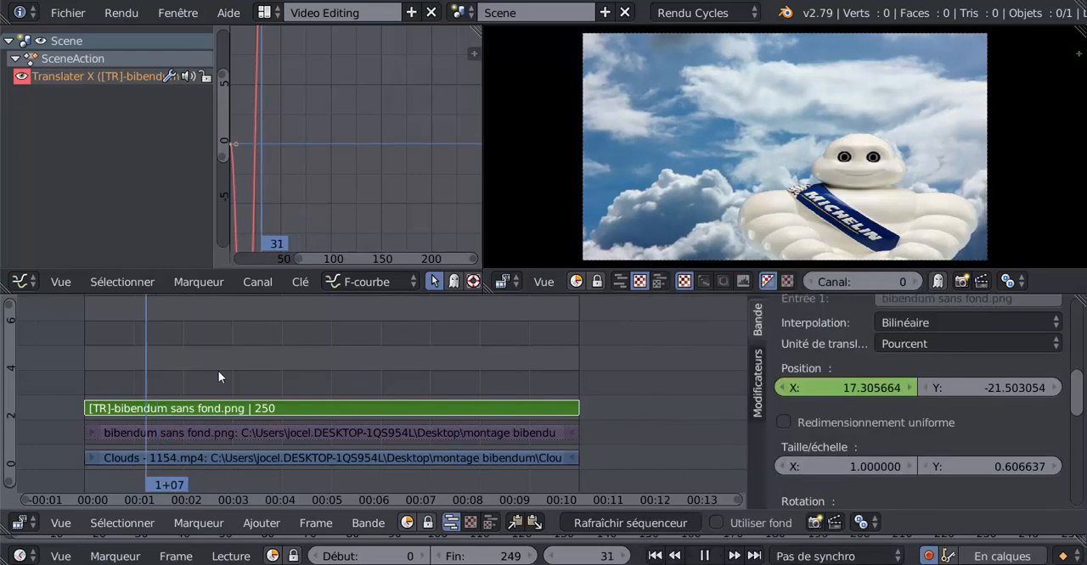
pyautogui.click(219, 371)
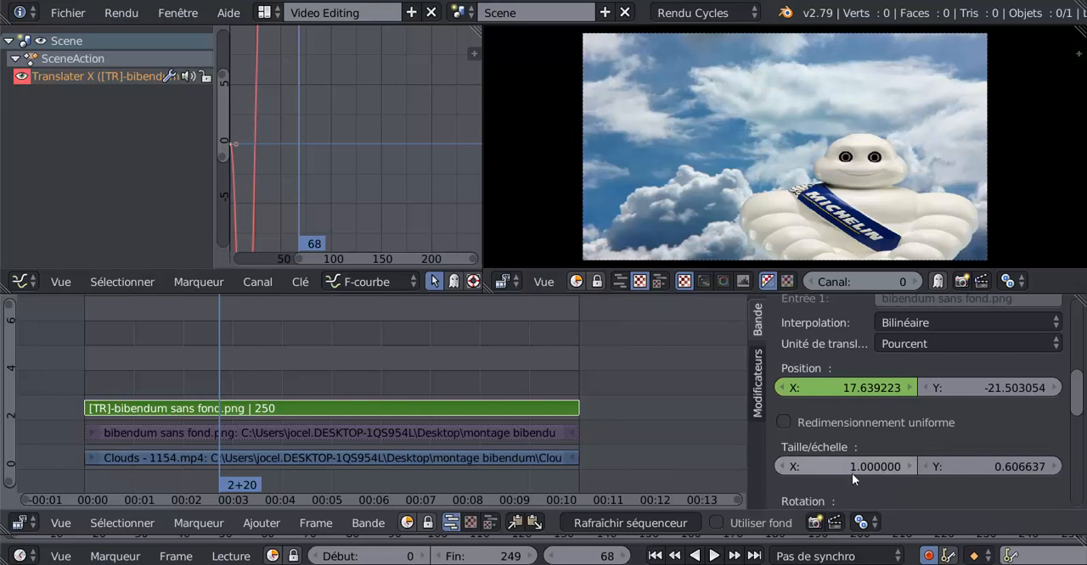
pyautogui.click(1014, 467)
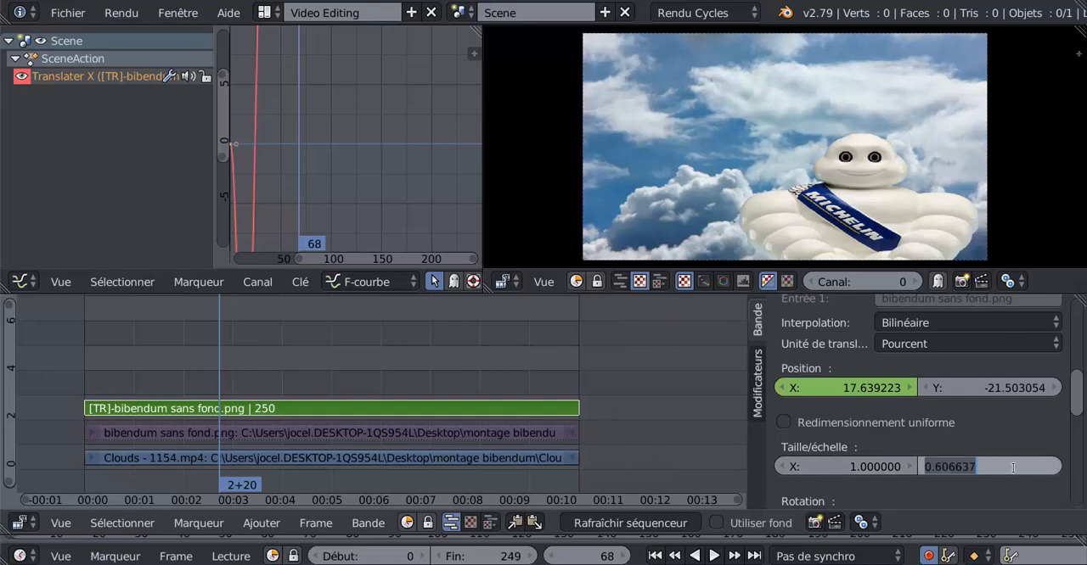
pyautogui.write('1')
pyautogui.press('Return')
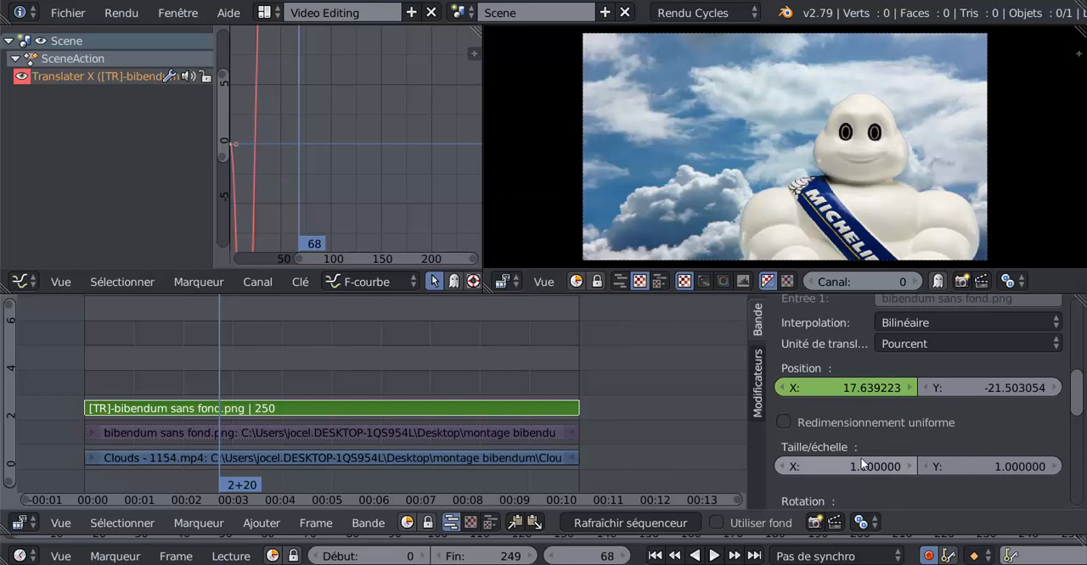
# - At frame 90, insert keyframes on the Transform strip's X and Y scale values of 1
pyautogui.hotkey('alt', 'a')
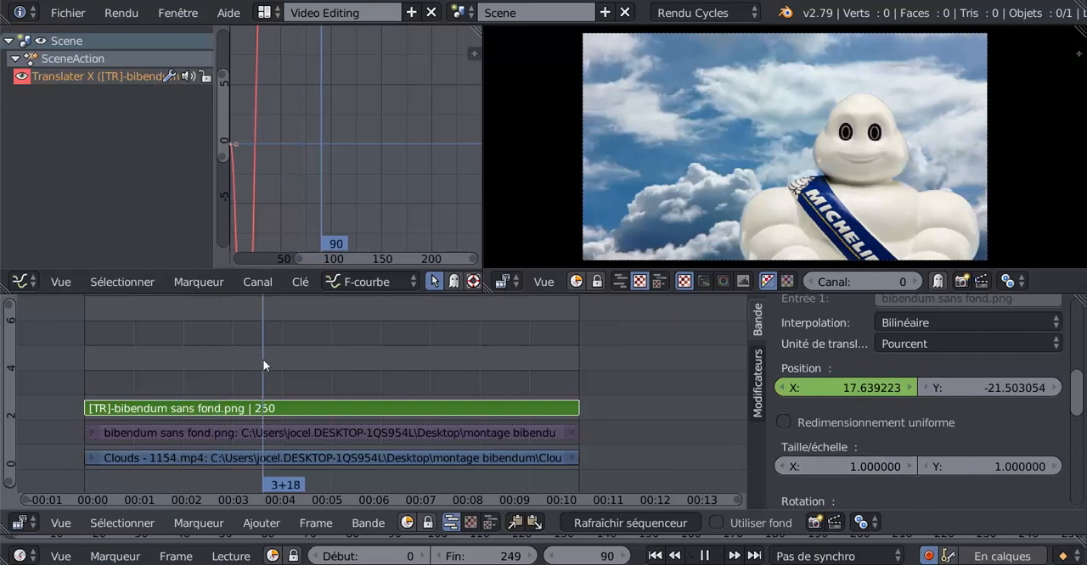
pyautogui.rightClick(835, 466)
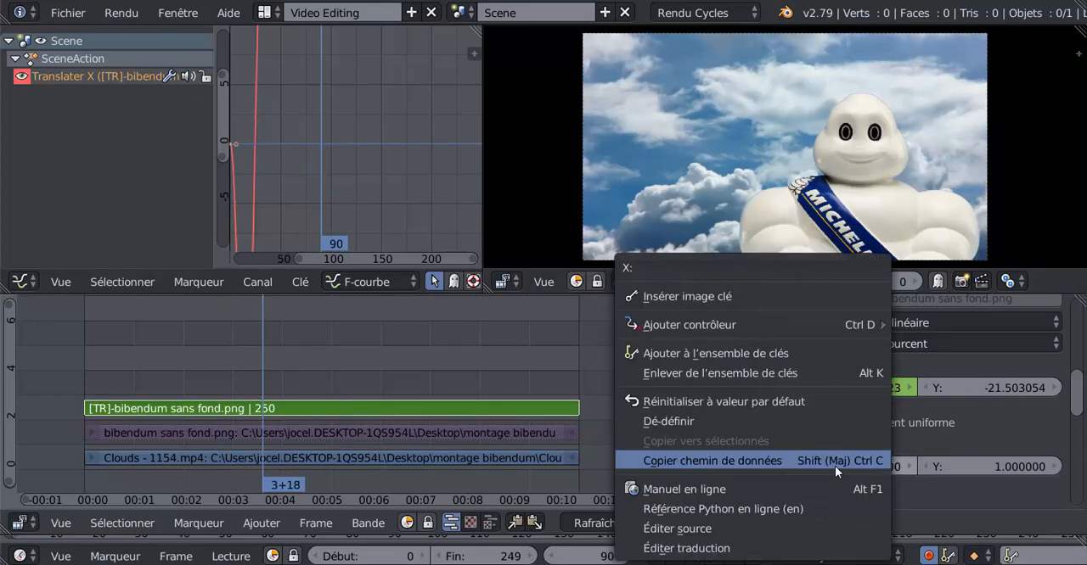
pyautogui.click(737, 296)
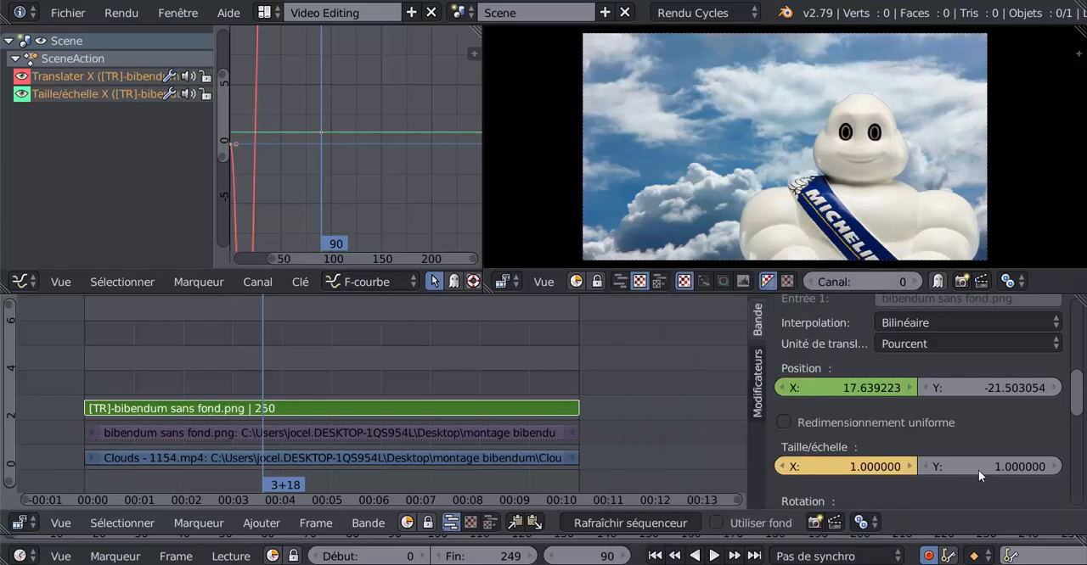
pyautogui.rightClick(978, 471)
pyautogui.click(911, 290)
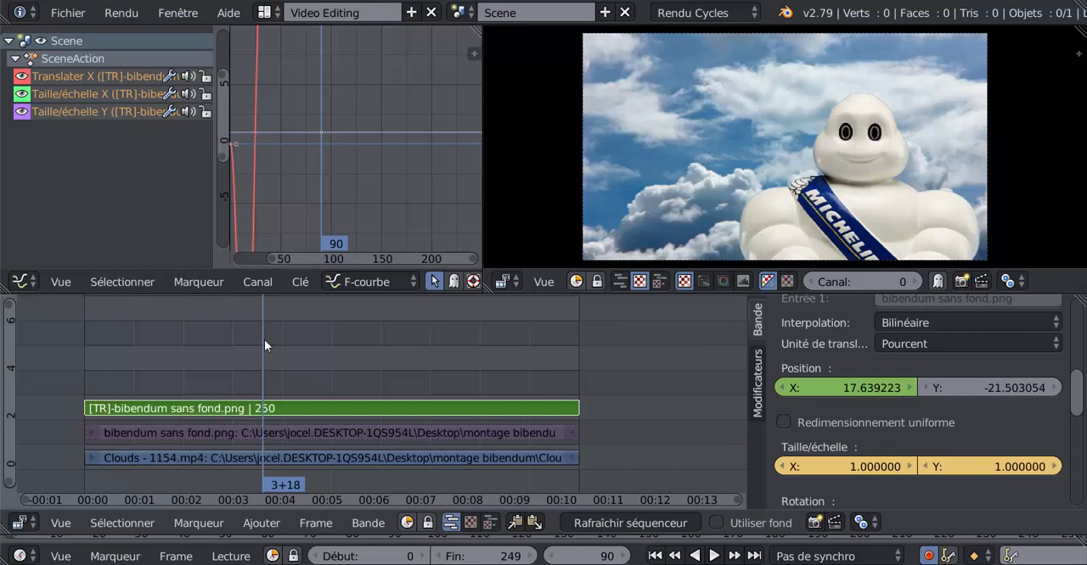
# - At frame 119, try scaling the Bibendum image down uniformly to about 0.56 without keyframing it
pyautogui.hotkey('alt', 'a')
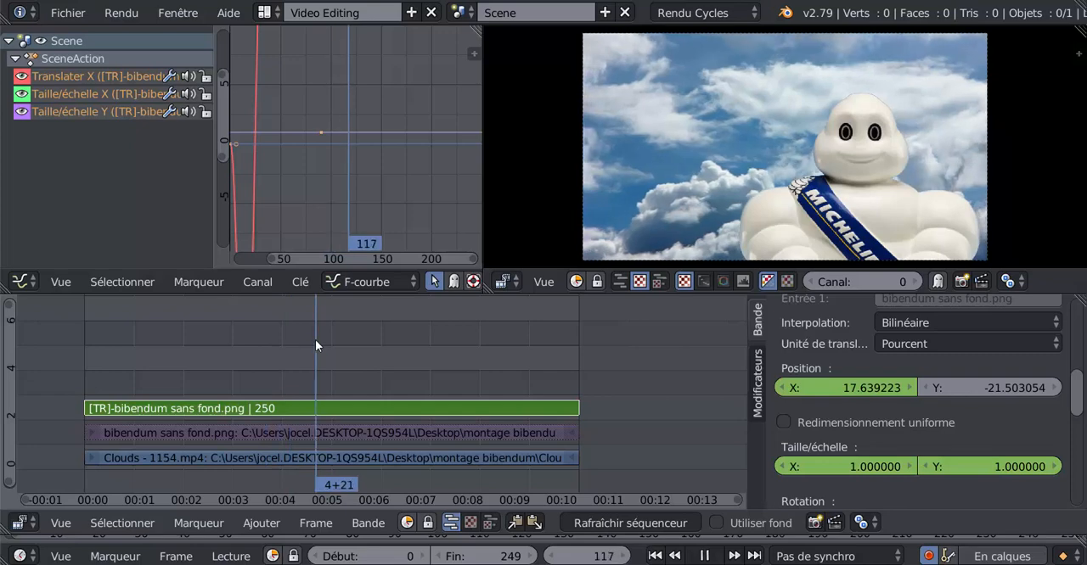
pyautogui.hotkey('alt', 'a')
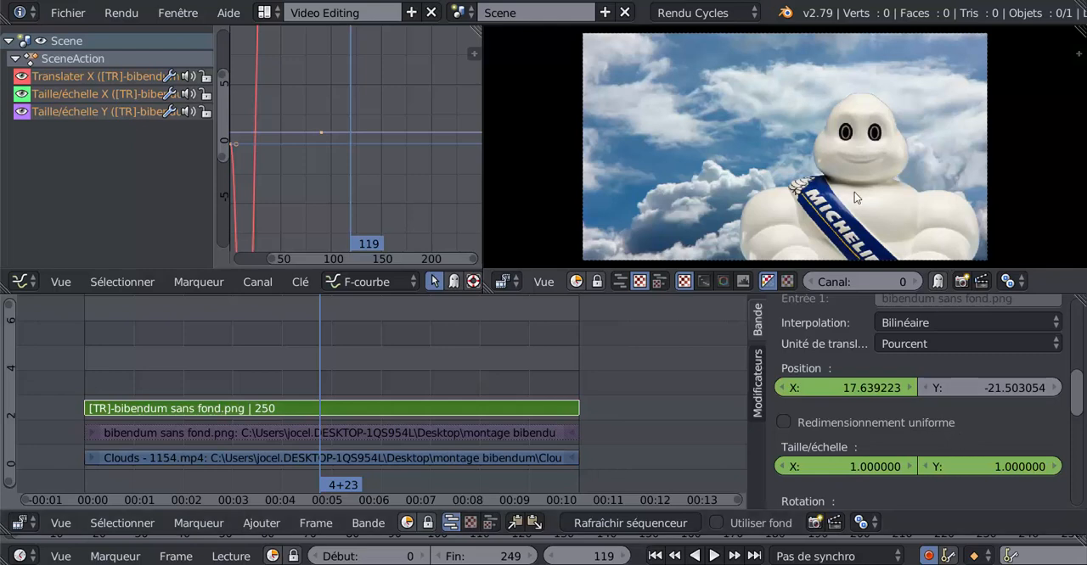
pyautogui.press('s')
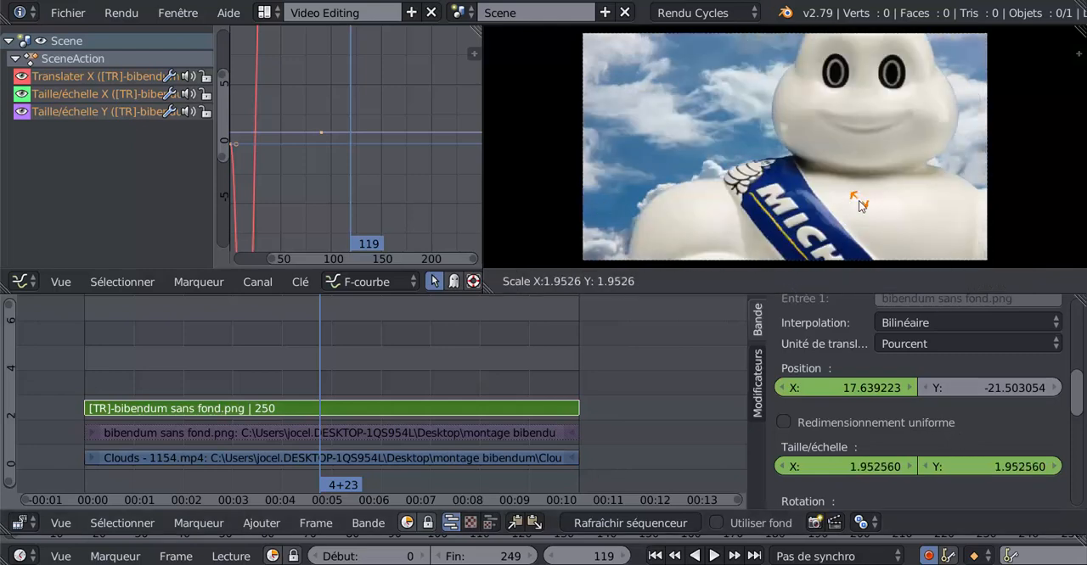
pyautogui.click(856, 200)
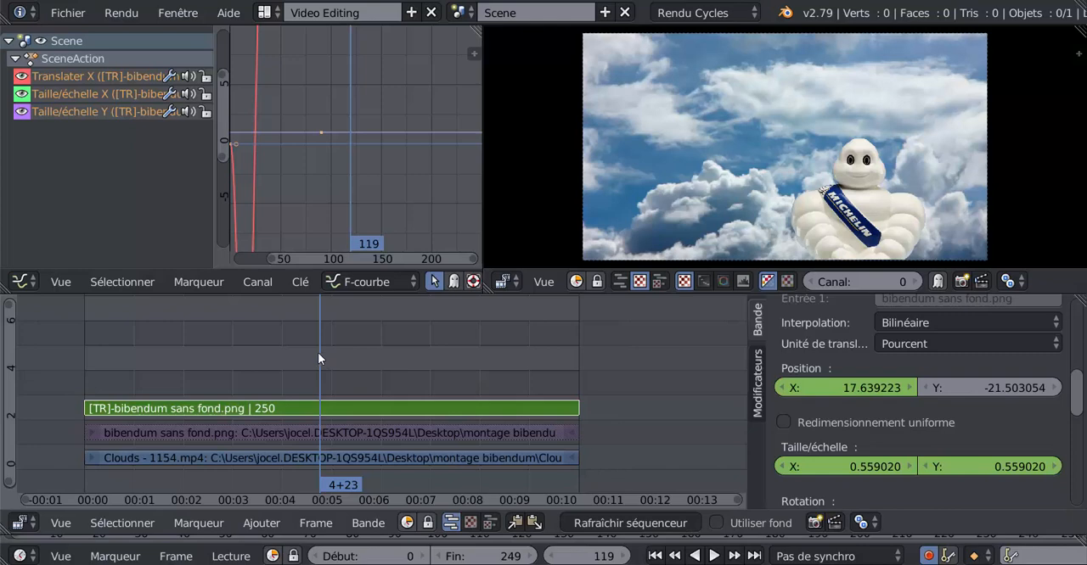
# - Scrub back to frame 98 and play the animation to check the Bibendum image's scale over time
pyautogui.hotkey('shift', 'alt', 'a')
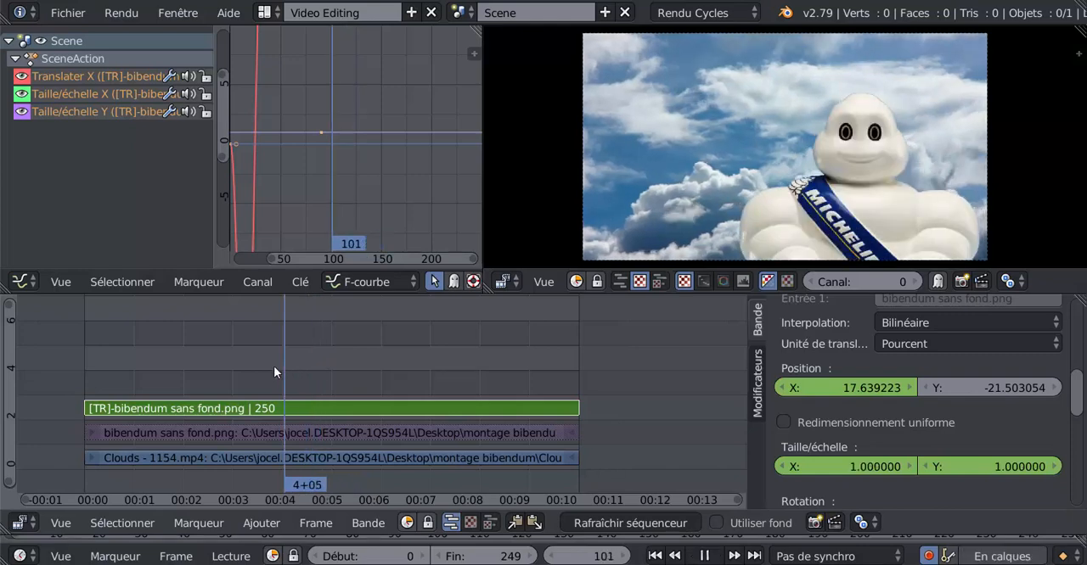
pyautogui.hotkey('alt', 'a')
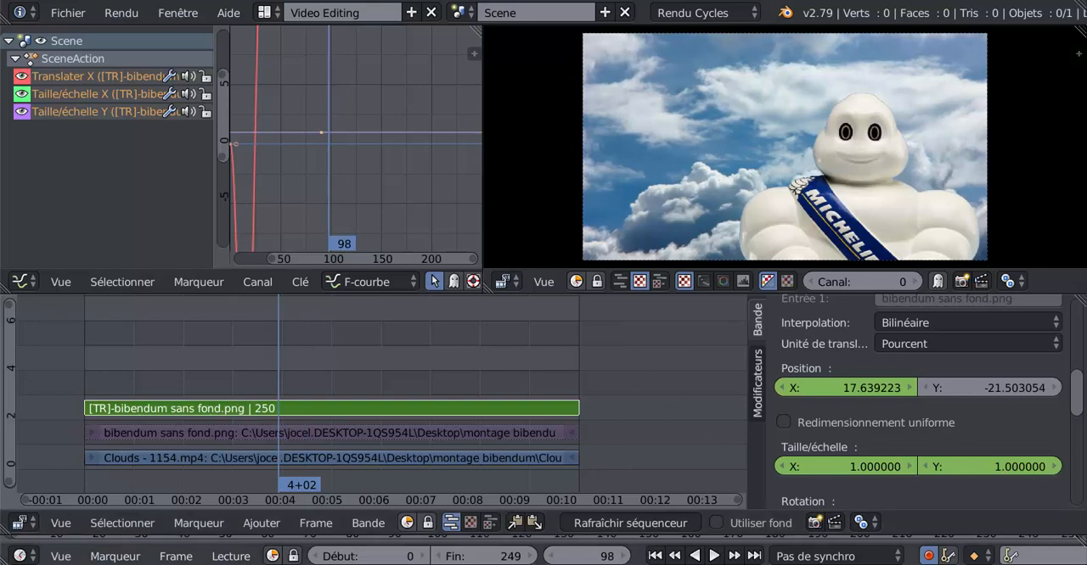
pyautogui.click(713, 555)
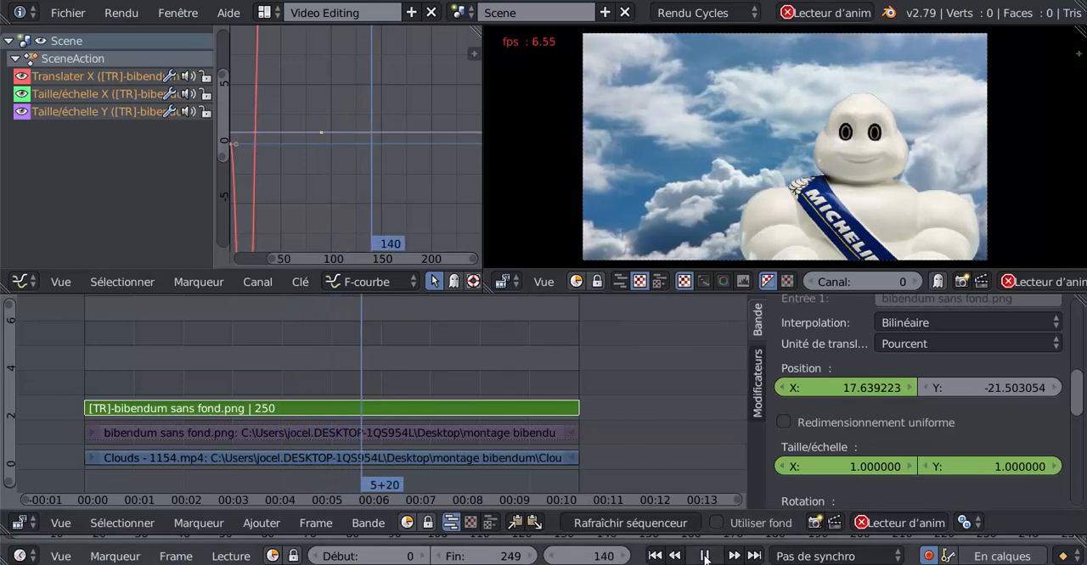
pyautogui.hotkey('alt', 'a')
pyautogui.moveTo(356, 360); pyautogui.dragTo(385, 369)
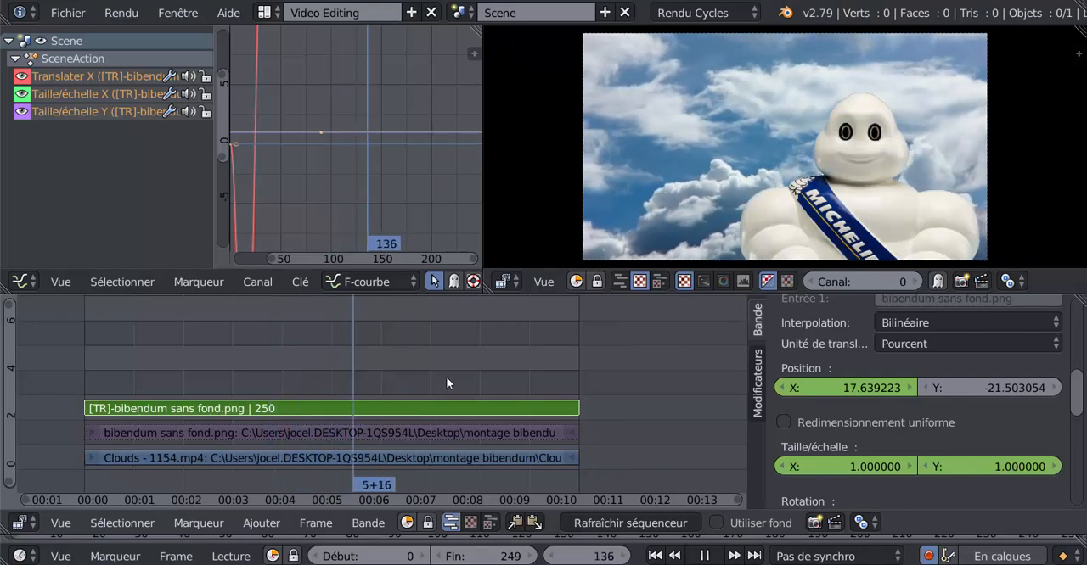
# - At frame 139, insert keyframes on the Transform strip's X and Y scale values of 1
pyautogui.moveTo(447, 382); pyautogui.dragTo(251, 388)
pyautogui.moveTo(177, 387); pyautogui.dragTo(360, 378)
pyautogui.rightClick(841, 466)
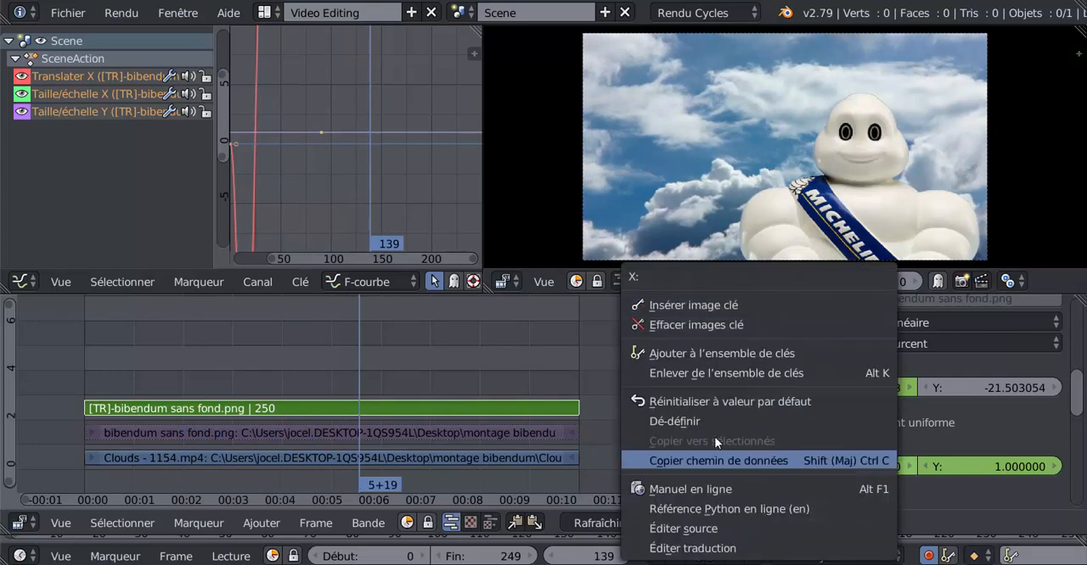
pyautogui.click(785, 308)
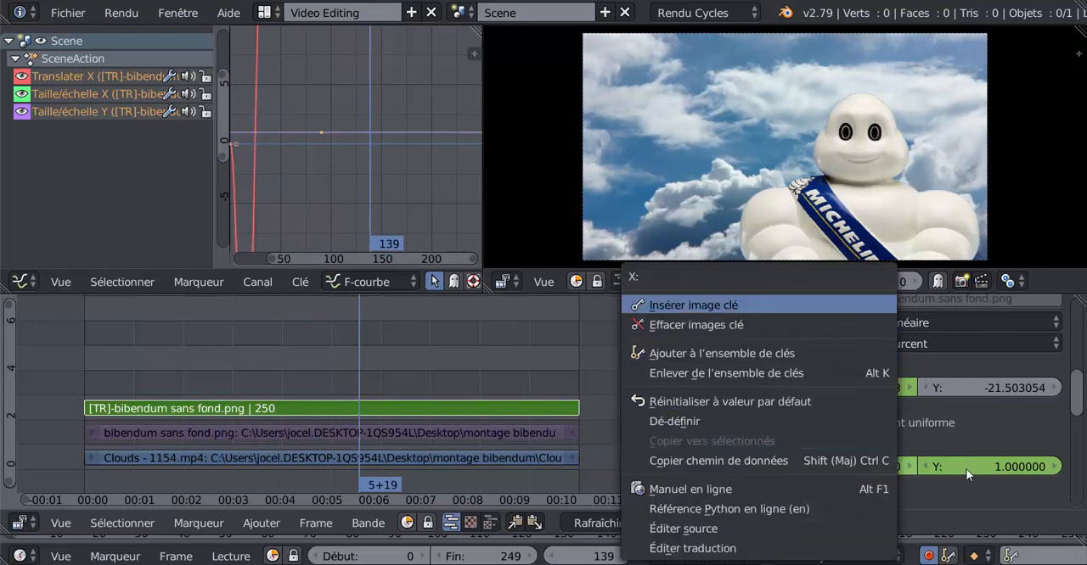
pyautogui.rightClick(968, 470)
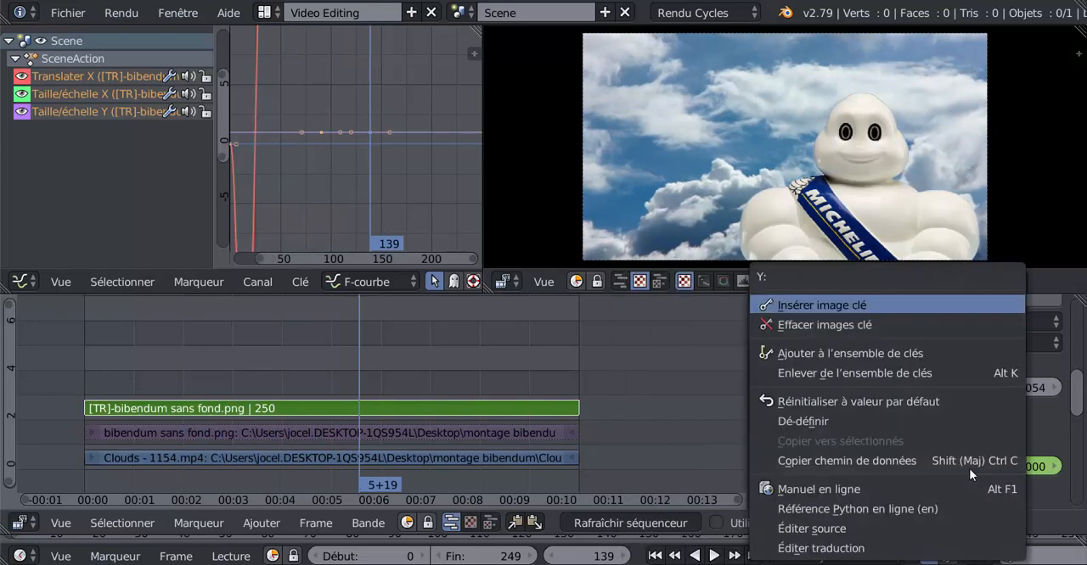
pyautogui.click(875, 309)
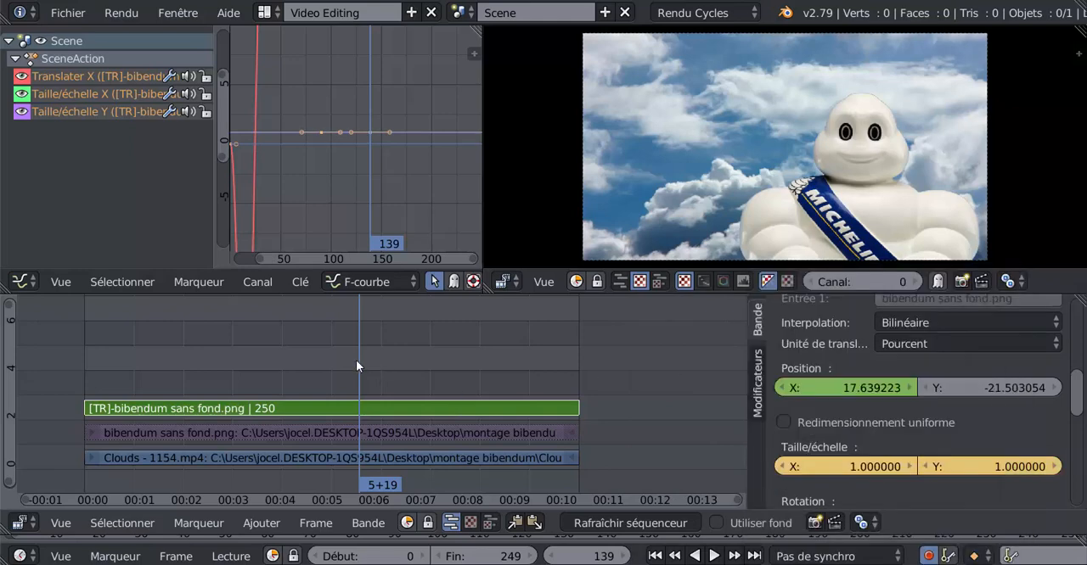
# - Go back to frame 121 and insert a keyframe on the Transform strip's X scale value of 1
pyautogui.click(298, 371)
pyautogui.hotkey('alt', 'a')
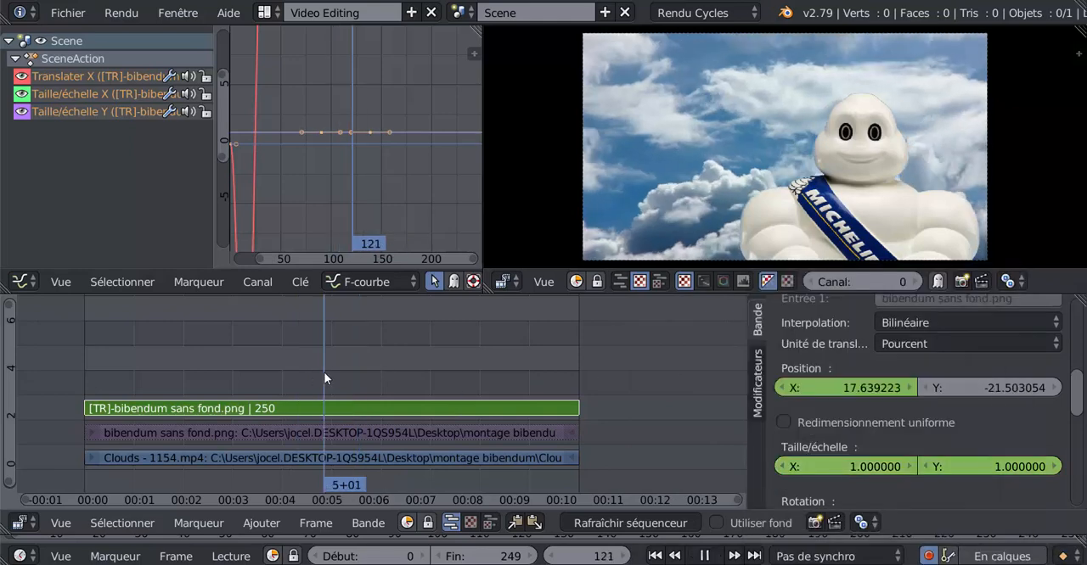
pyautogui.hotkey('alt', 'a')
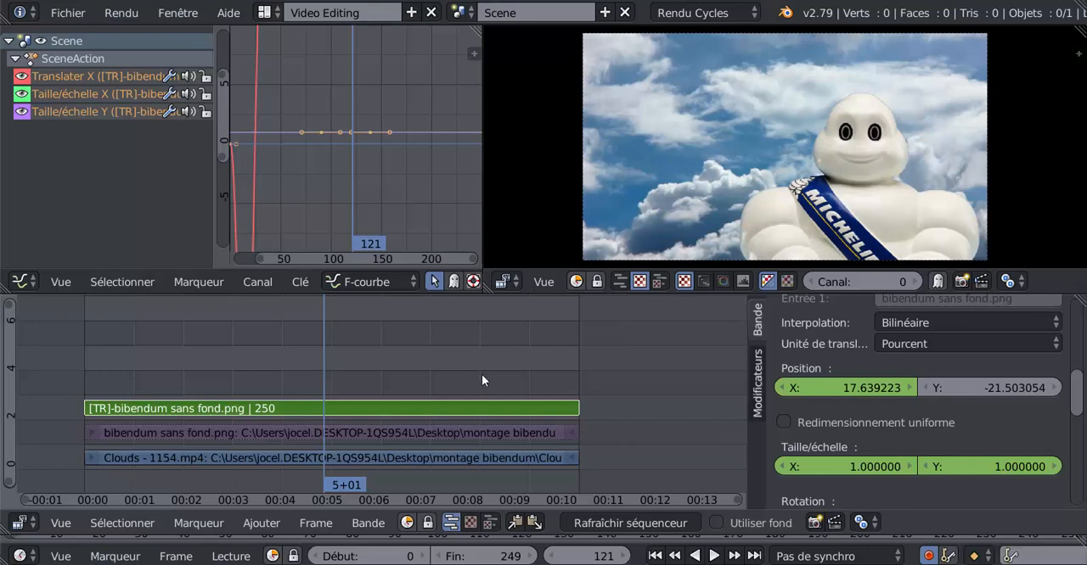
pyautogui.rightClick(867, 463)
pyautogui.click(750, 305)
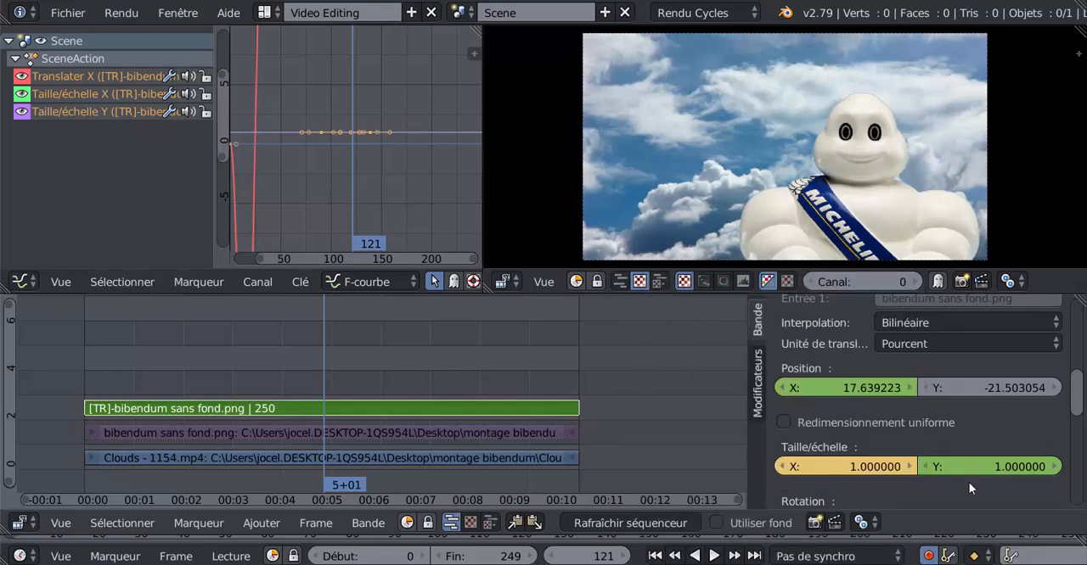
# - Clear all keyframes from the Transform strip's Y scale and X scale
pyautogui.rightClick(970, 465)
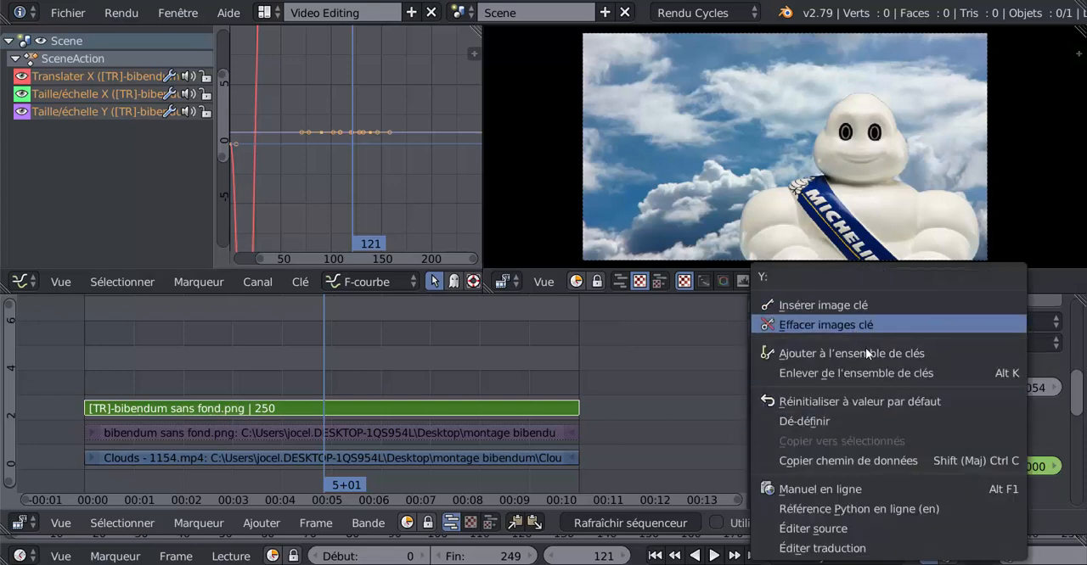
pyautogui.click(850, 326)
pyautogui.rightClick(862, 464)
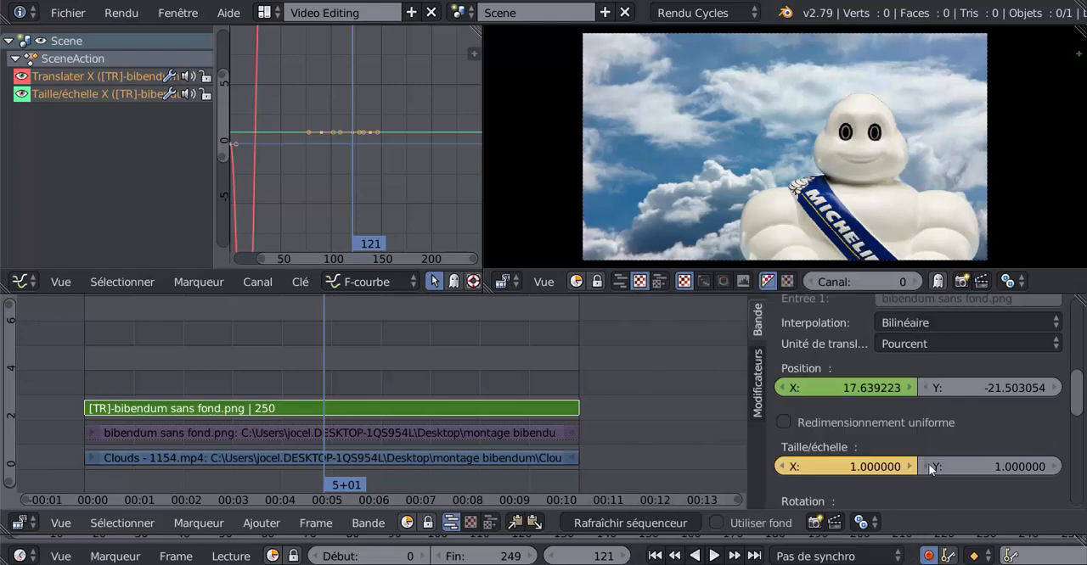
pyautogui.rightClick(878, 466)
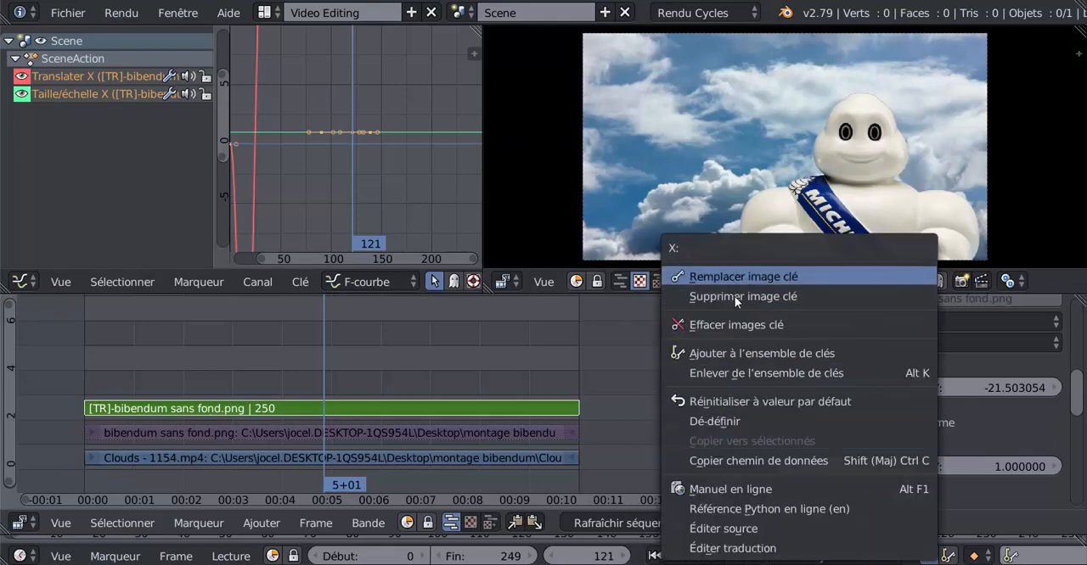
pyautogui.rightClick(877, 463)
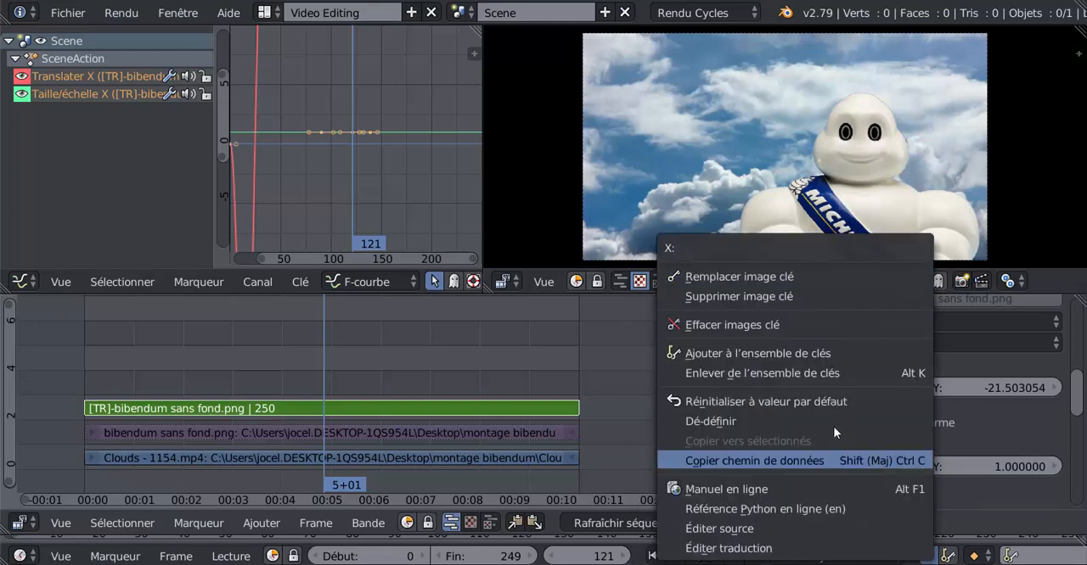
pyautogui.click(764, 298)
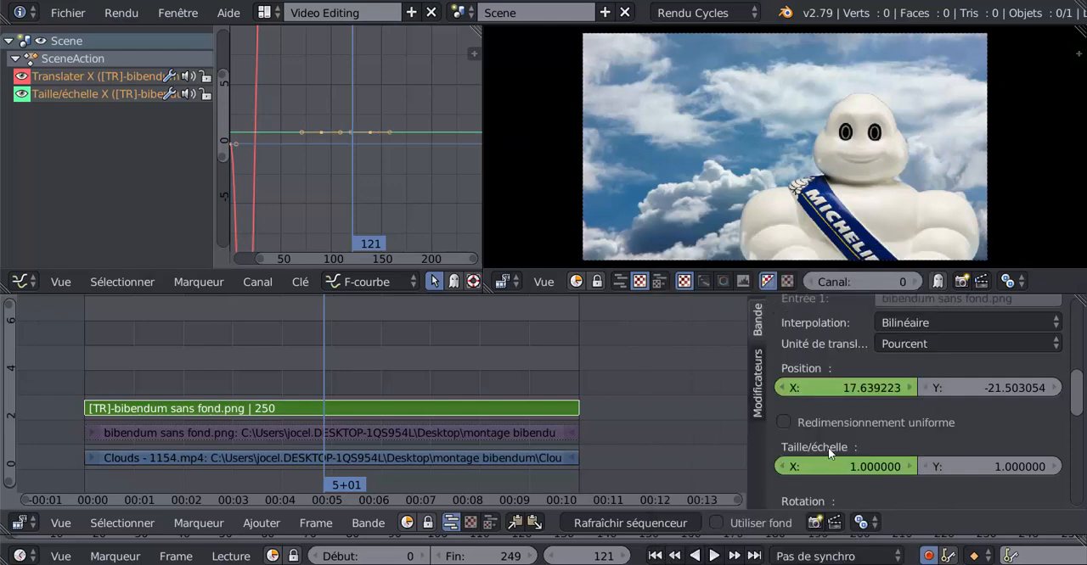
pyautogui.rightClick(866, 465)
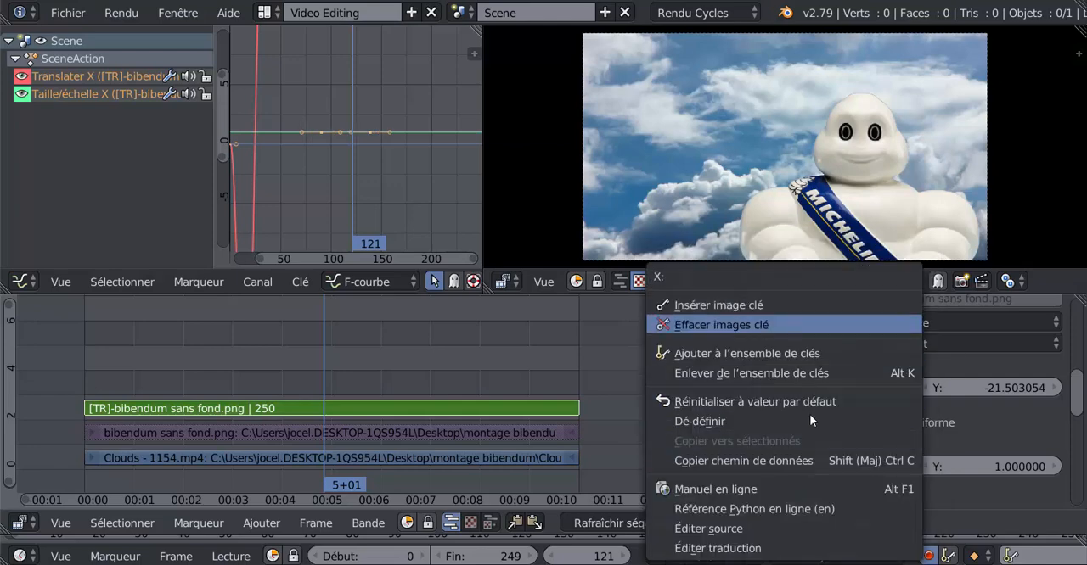
pyautogui.click(736, 321)
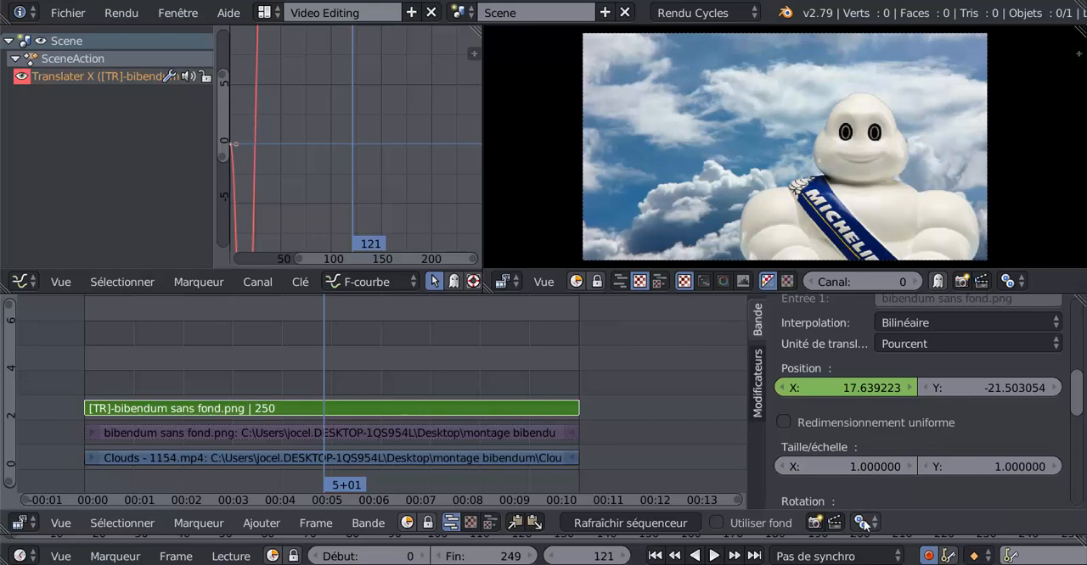
# - Insert new keyframes on the Transform strip's X and Y scale values of 1 at frame 121
pyautogui.rightClick(835, 463)
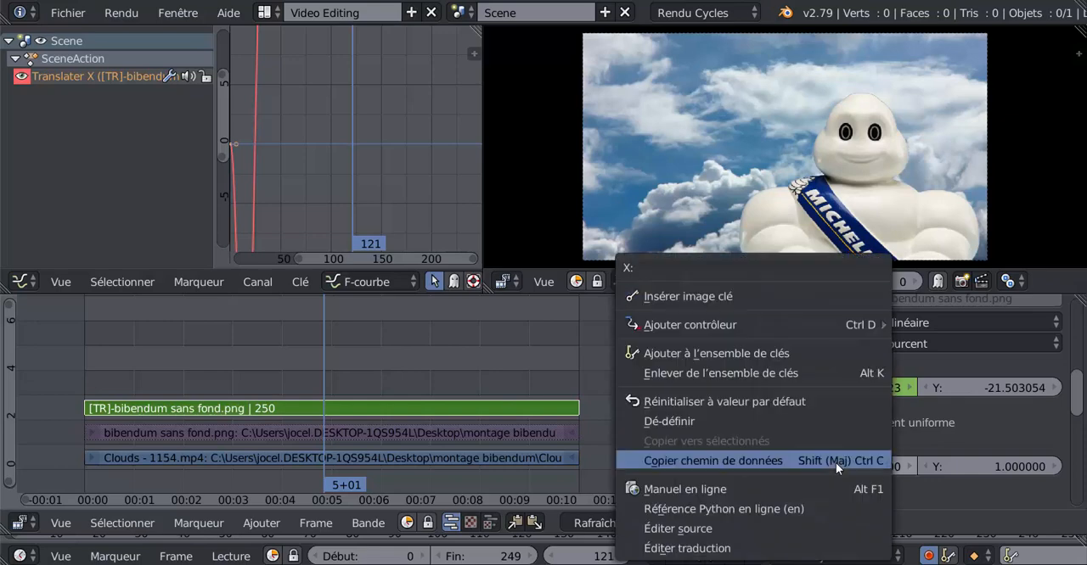
pyautogui.click(722, 297)
pyautogui.rightClick(961, 468)
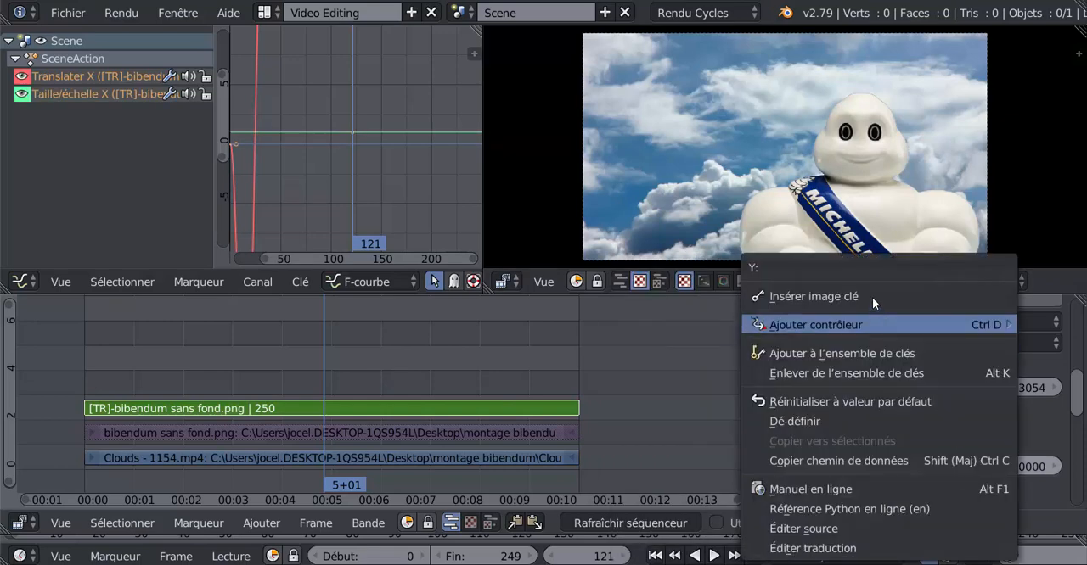
pyautogui.click(849, 299)
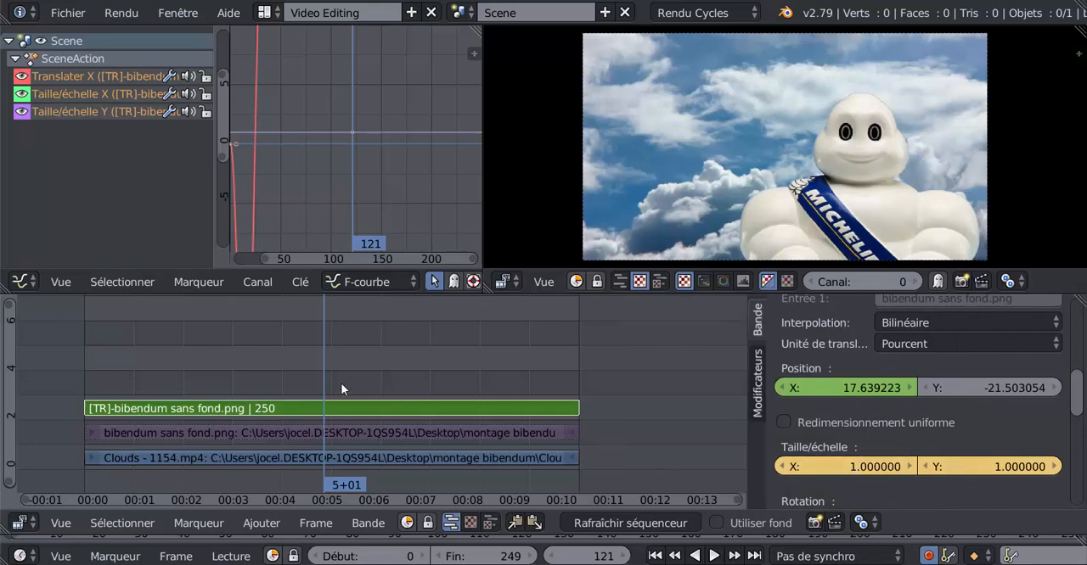
# - At frame 144, scale the Bibendum image down uniformly to about 0.51 and insert keyframes on its X and Y scale
pyautogui.hotkey('alt', 'a')
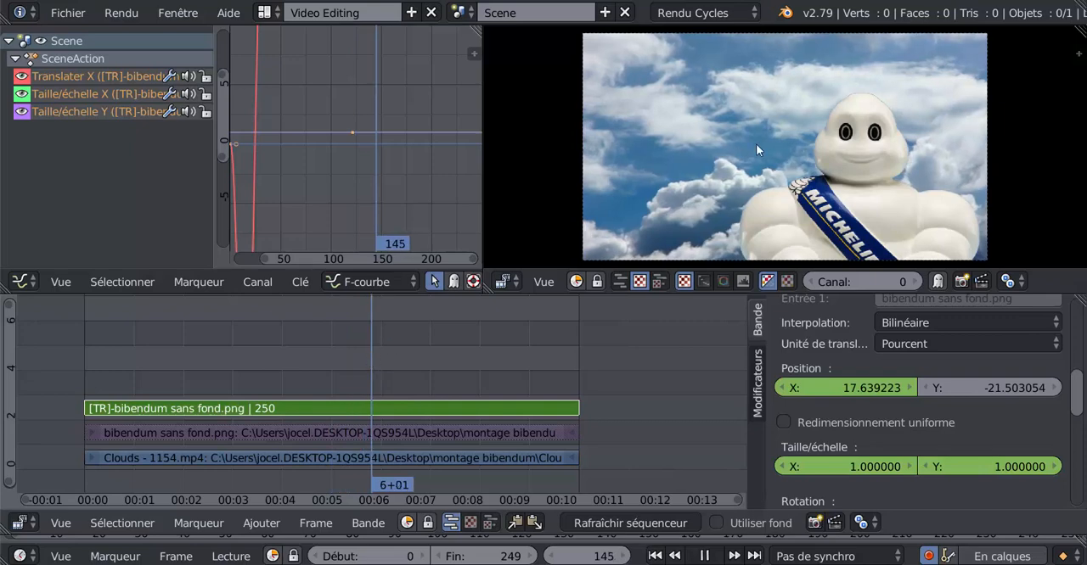
pyautogui.hotkey('alt', 'a')
pyautogui.press('s')
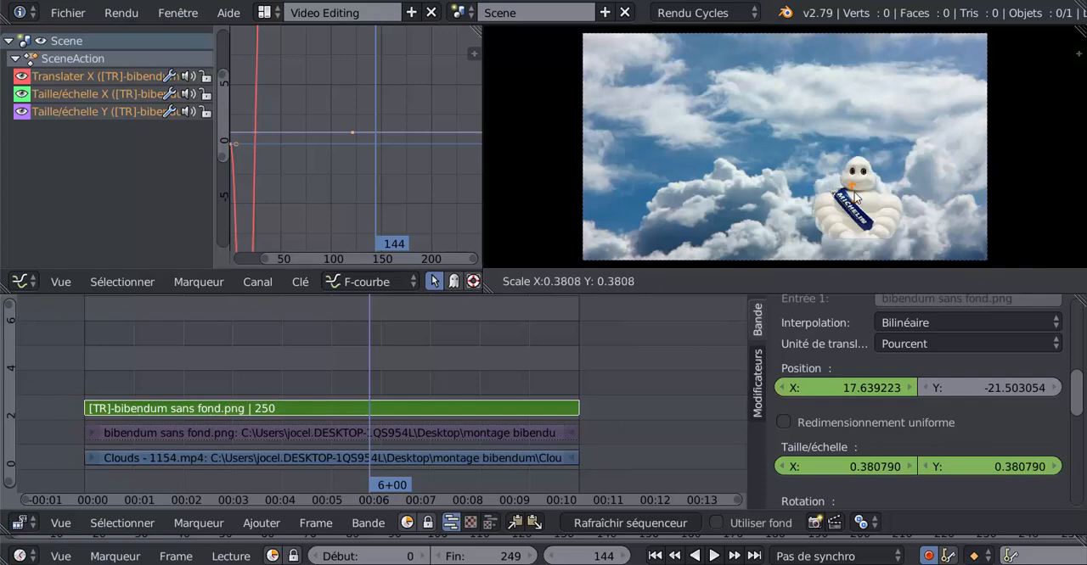
pyautogui.click(854, 192)
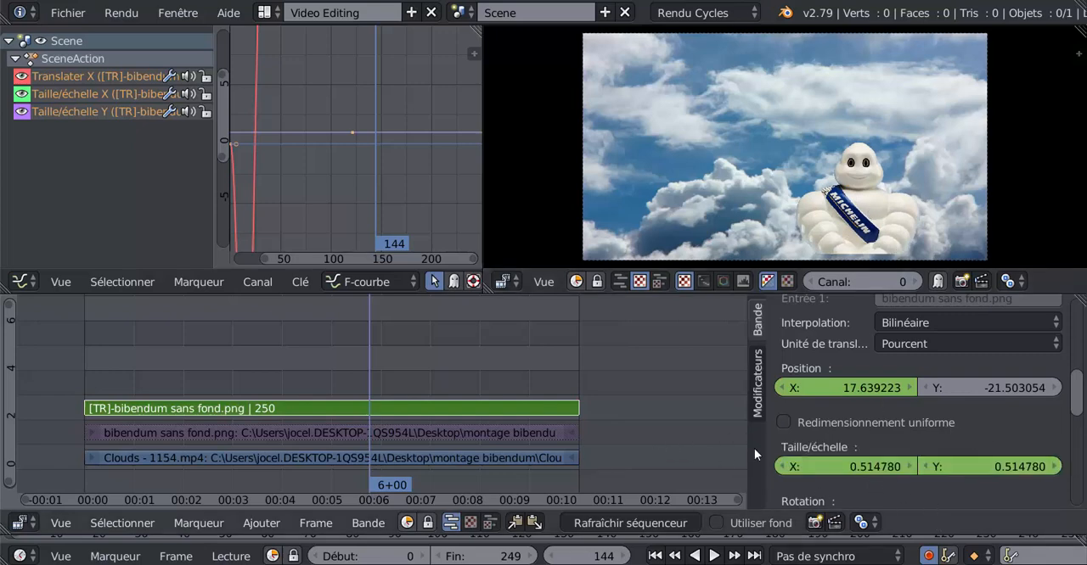
pyautogui.rightClick(839, 466)
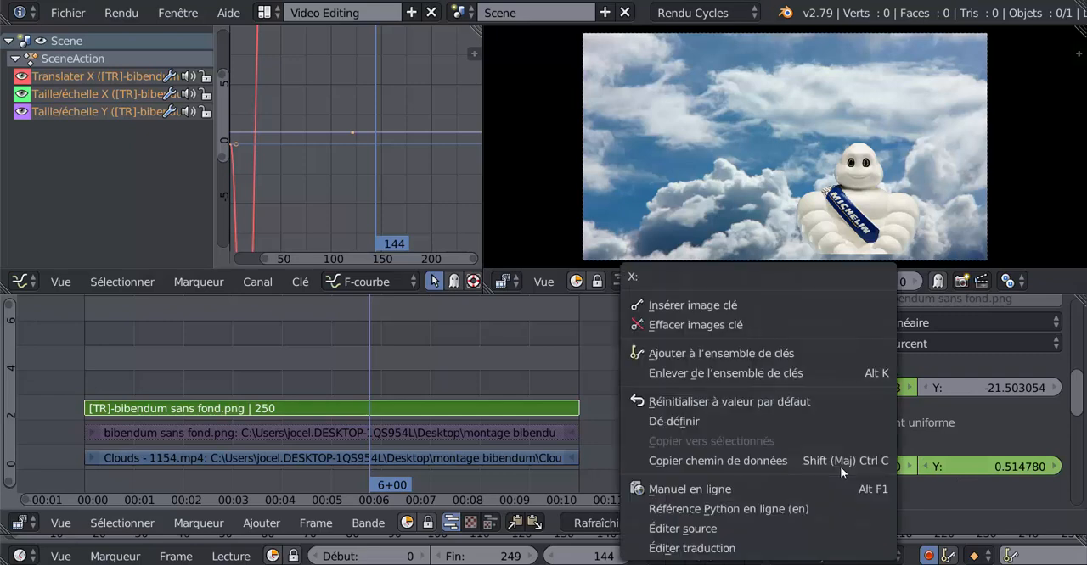
pyautogui.click(748, 305)
pyautogui.rightClick(963, 466)
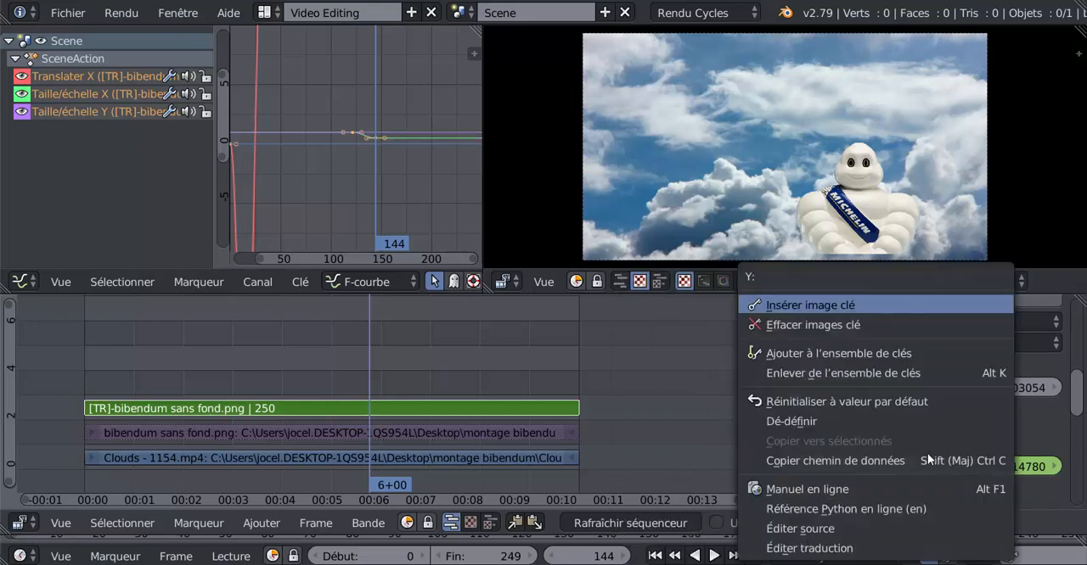
pyautogui.click(846, 306)
# - Play and scrub the animation from about frame 122 onward to check how the Bibendum image shrinks
pyautogui.hotkey('shift', 'alt', 'a')
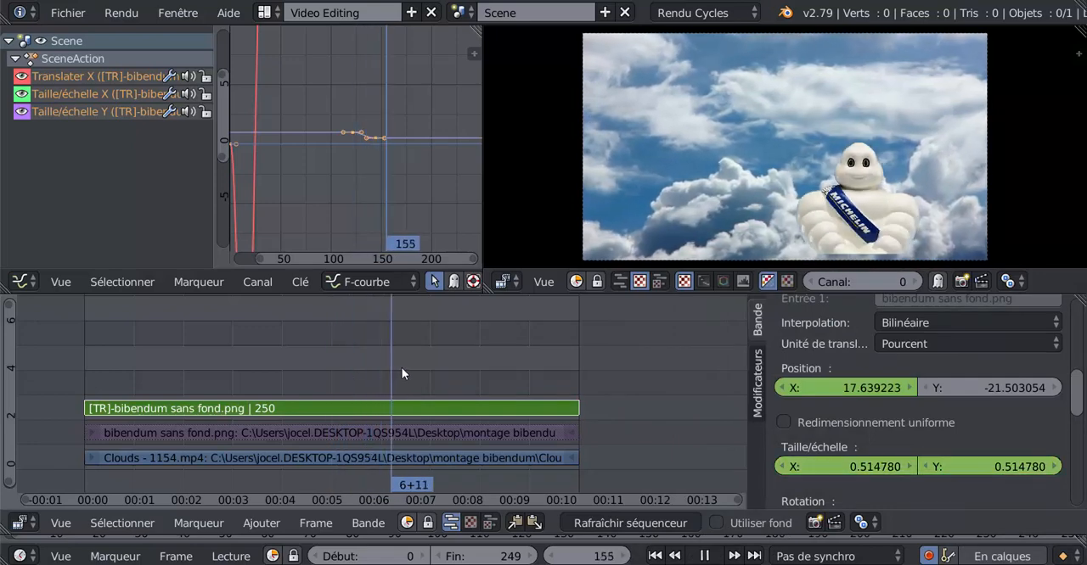
pyautogui.hotkey('alt', 'a')
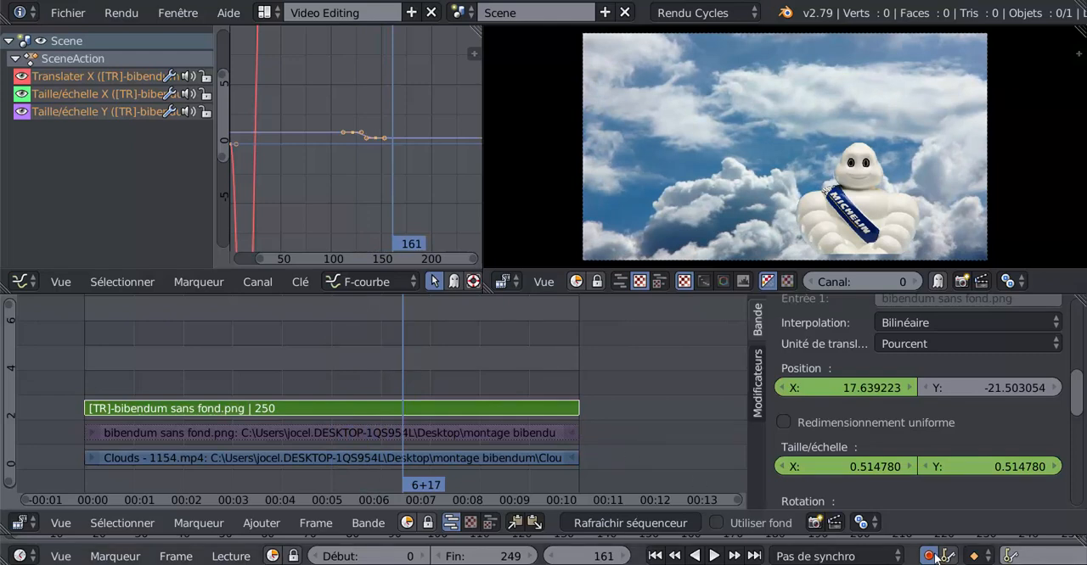
pyautogui.click(326, 356)
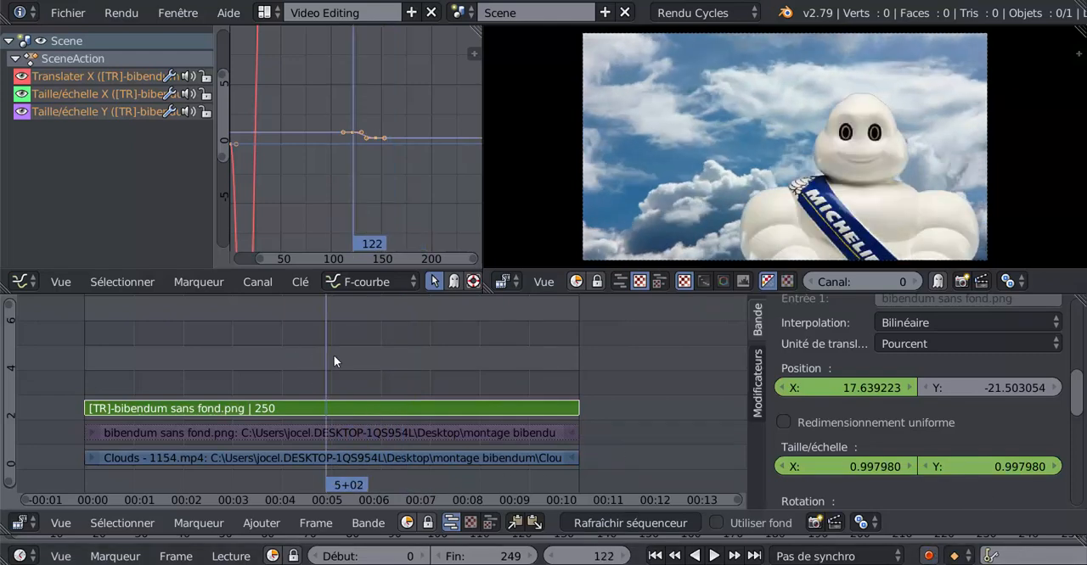
pyautogui.click(713, 556)
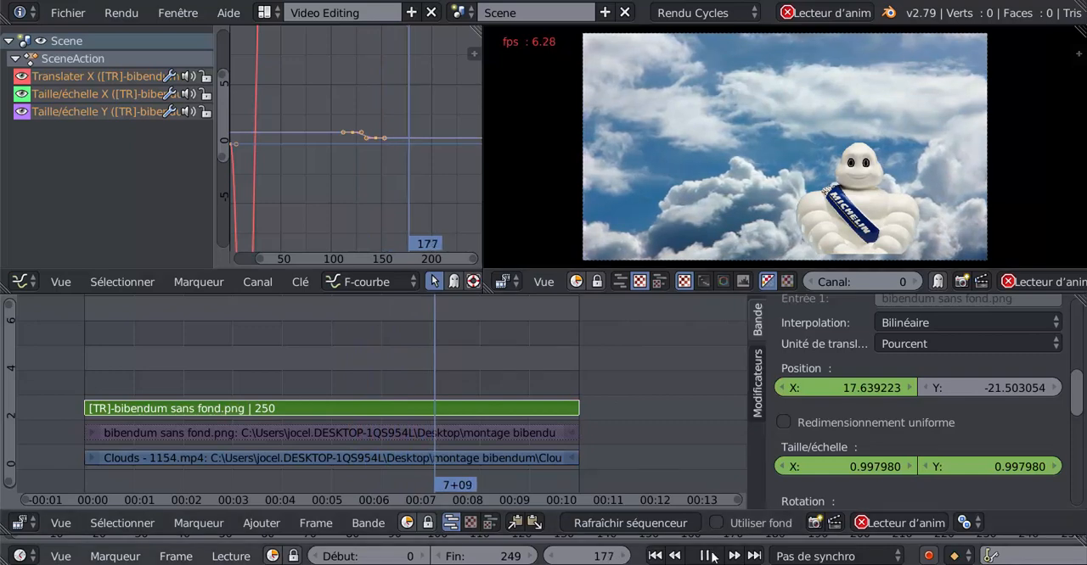
pyautogui.hotkey('alt', 'a')
pyautogui.moveTo(439, 359); pyautogui.dragTo(355, 360)
pyautogui.hotkey('alt', 'a')
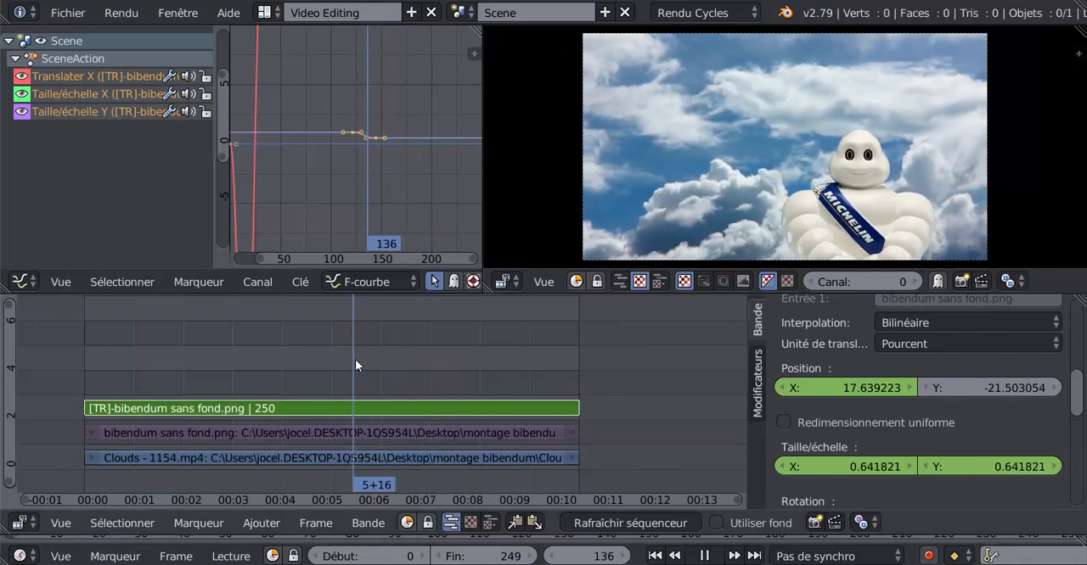
pyautogui.hotkey('alt', 'a')
pyautogui.hotkey('alt', 'a')
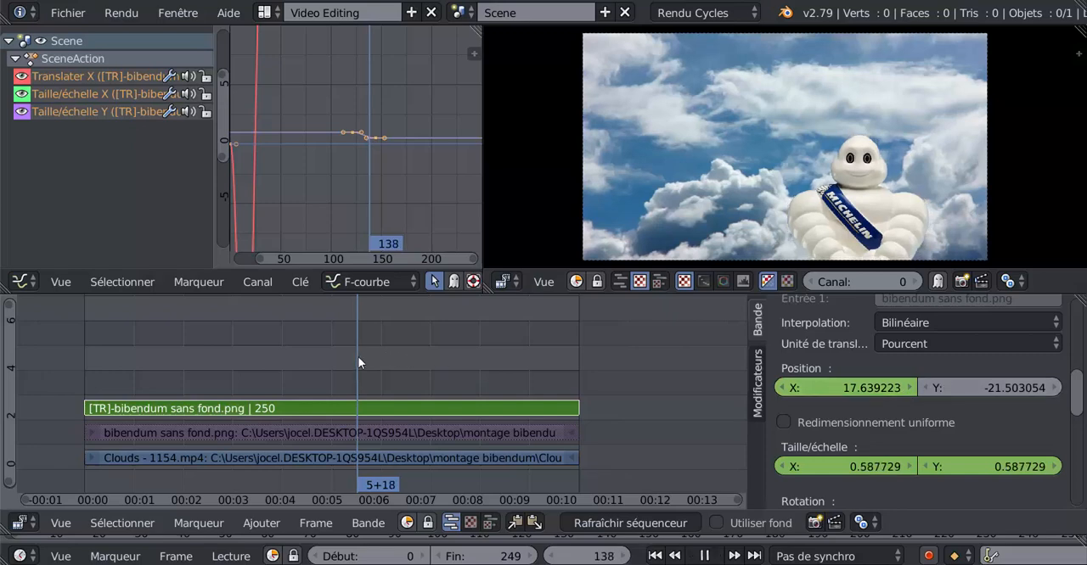
pyautogui.moveTo(384, 354); pyautogui.dragTo(376, 357)
pyautogui.hotkey('alt', 'a')
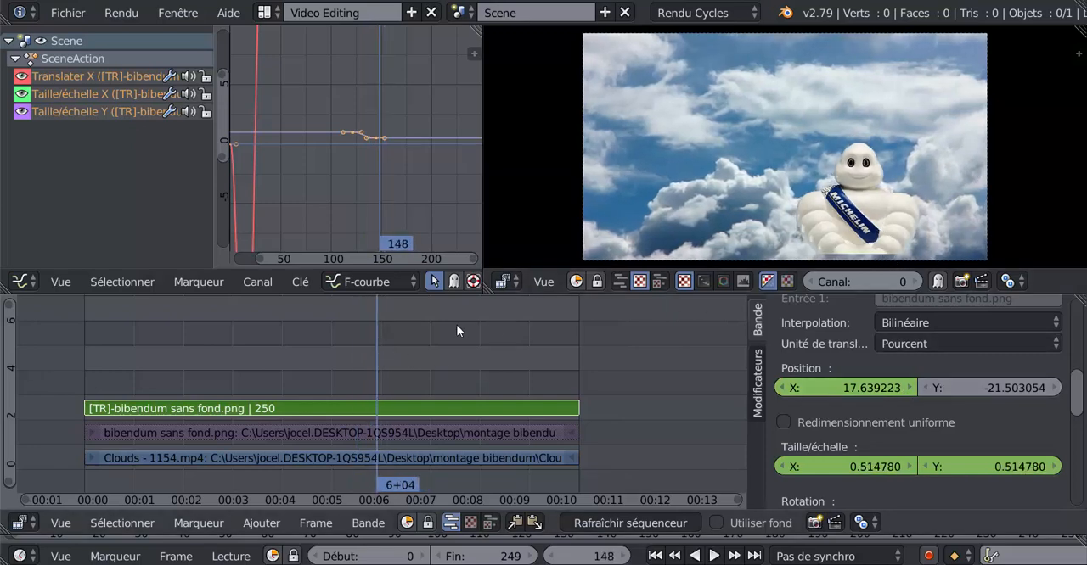
# - At frame 131, insert a keyframe on the Transform strip's Y position of -21.503054
pyautogui.moveTo(378, 357); pyautogui.dragTo(334, 362)
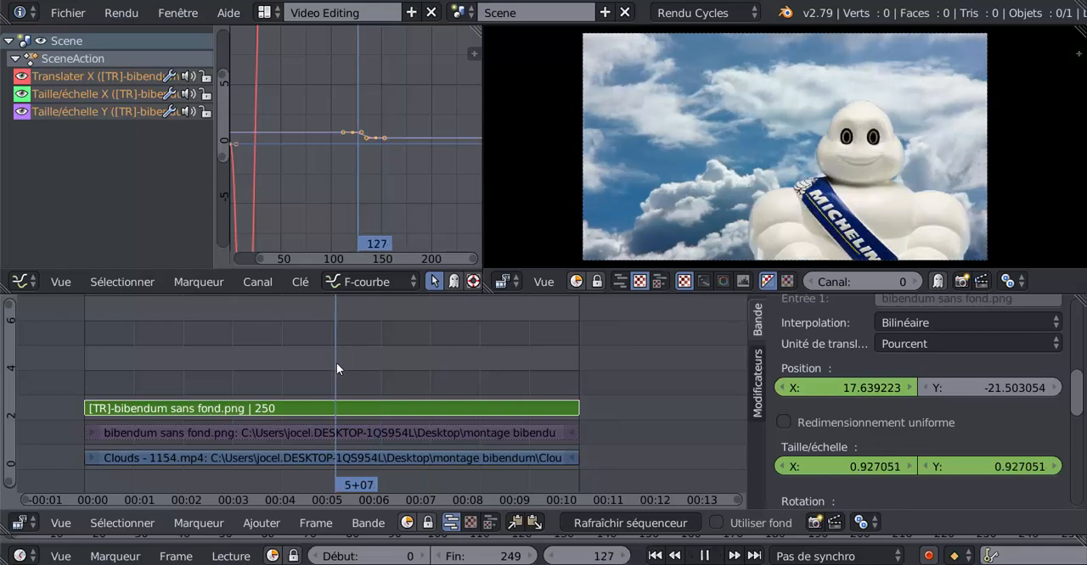
pyautogui.hotkey('alt', 'a')
pyautogui.hotkey('alt', 'a')
pyautogui.rightClick(974, 389)
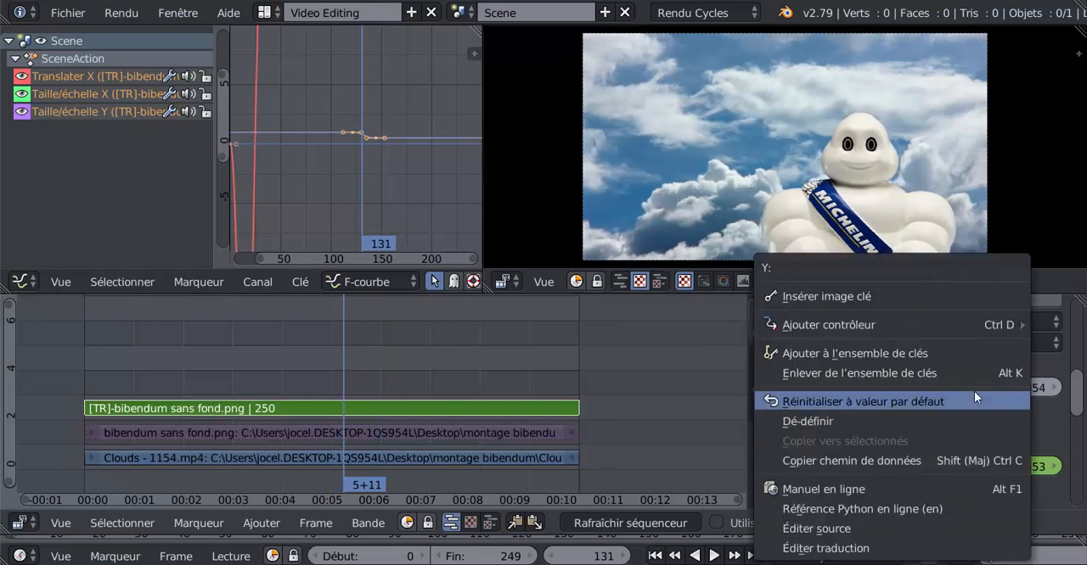
pyautogui.click(892, 293)
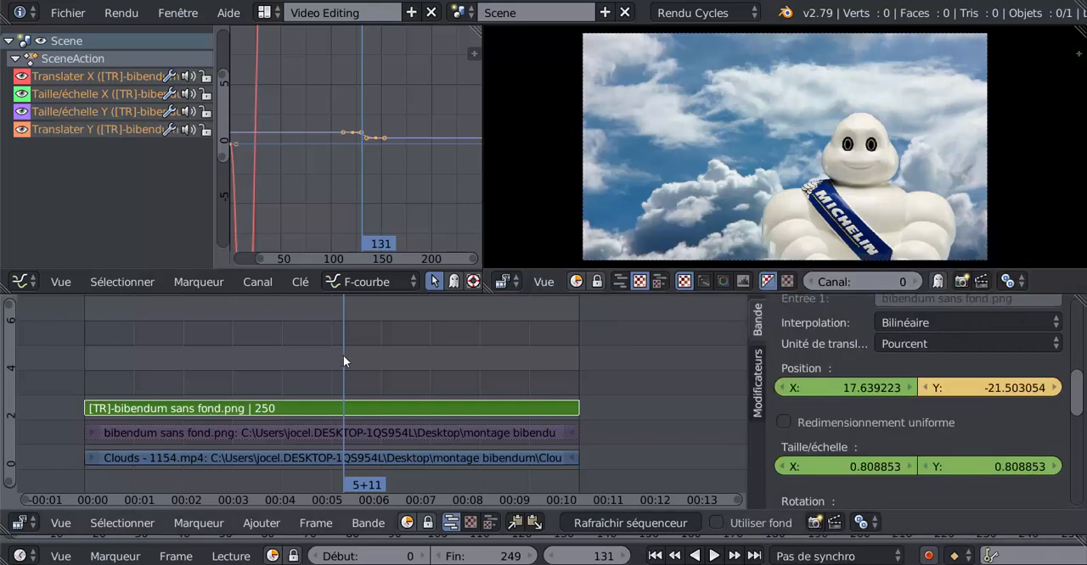
# - At frame 142, move the Bibendum image to about X 17.81, Y -25.39 and insert keyframes on its X and Y position
pyautogui.hotkey('alt', 'a')
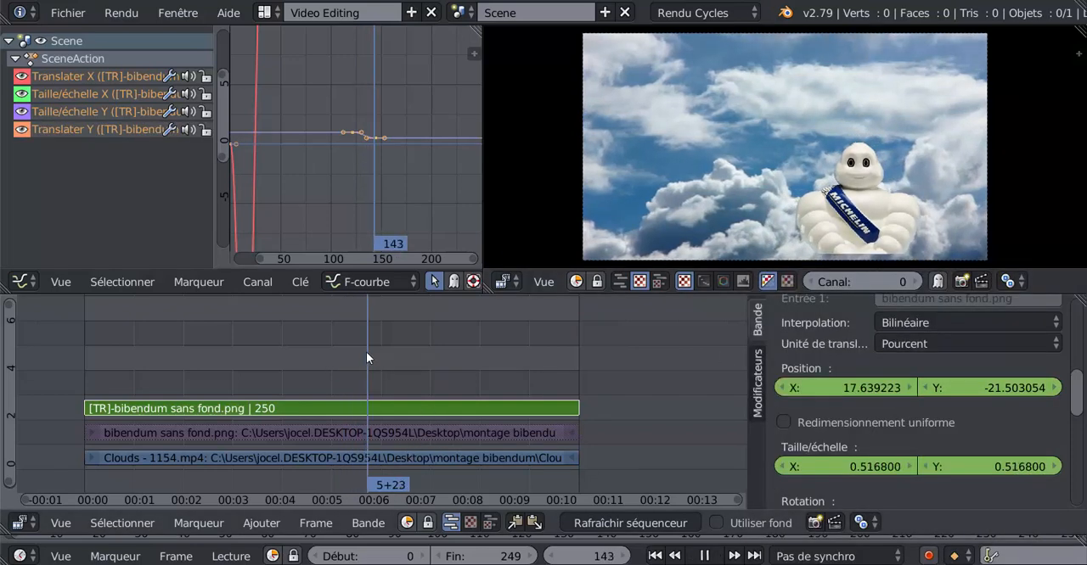
pyautogui.moveTo(366, 352); pyautogui.dragTo(365, 352)
pyautogui.hotkey('alt', 'a')
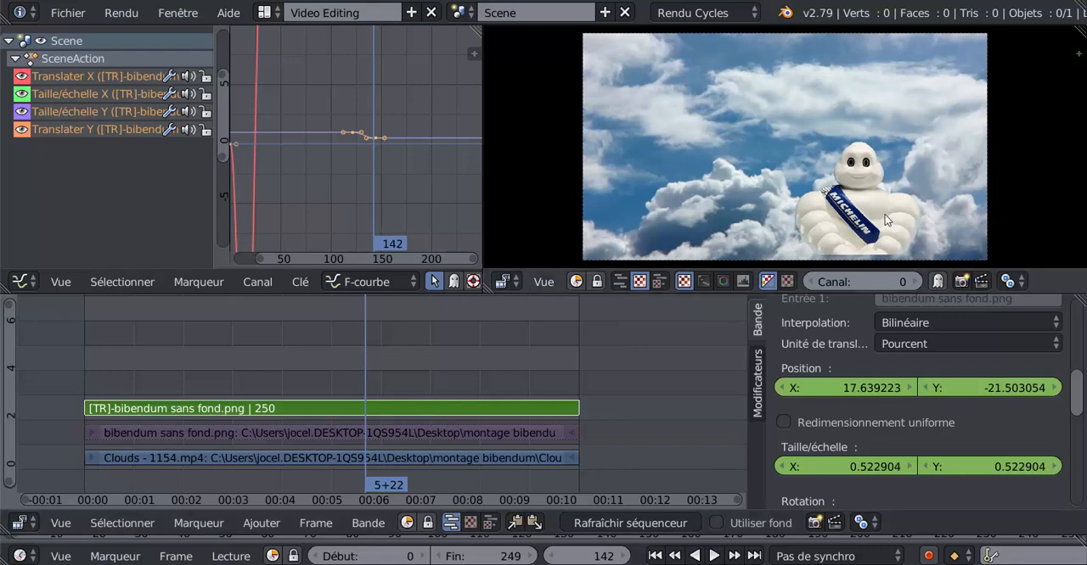
pyautogui.press('g')
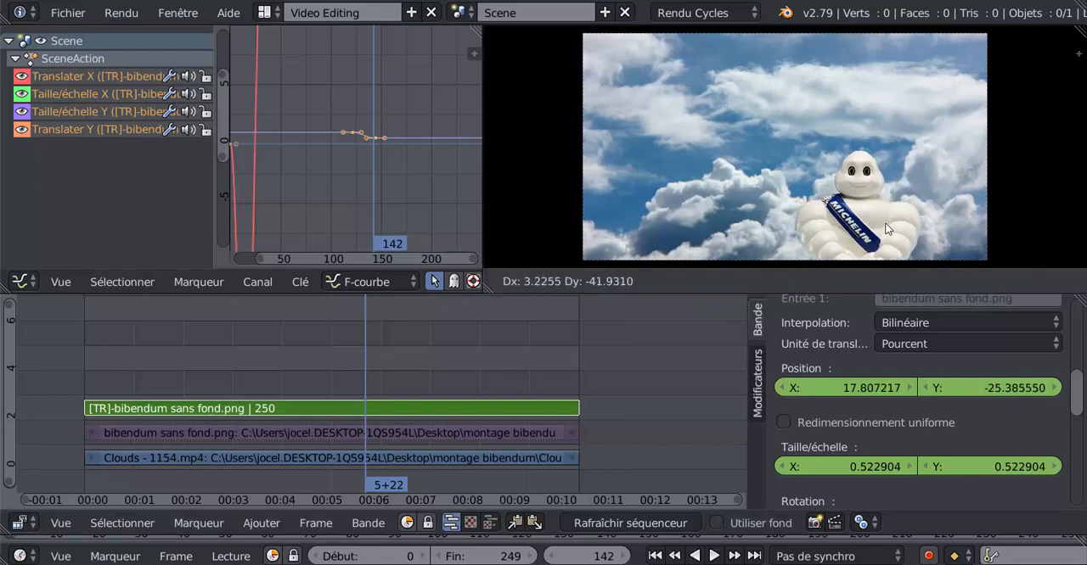
pyautogui.click(885, 225)
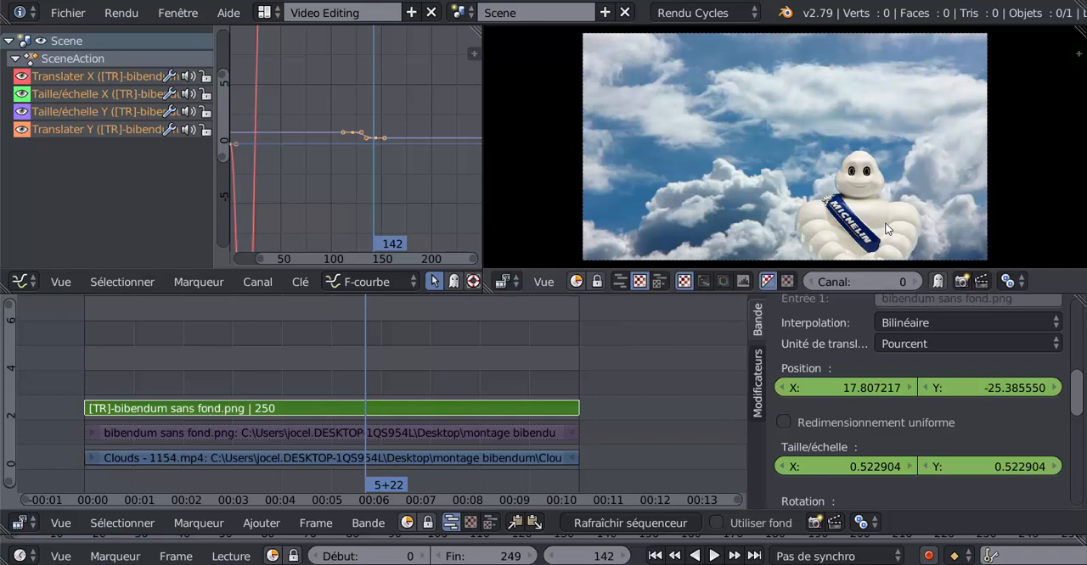
pyautogui.rightClick(880, 392)
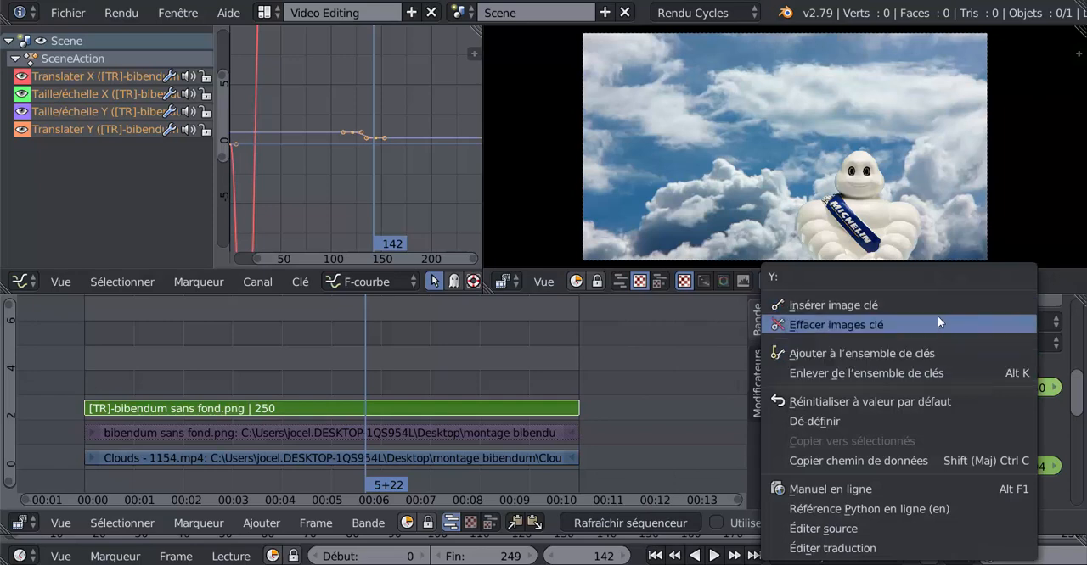
pyautogui.click(933, 305)
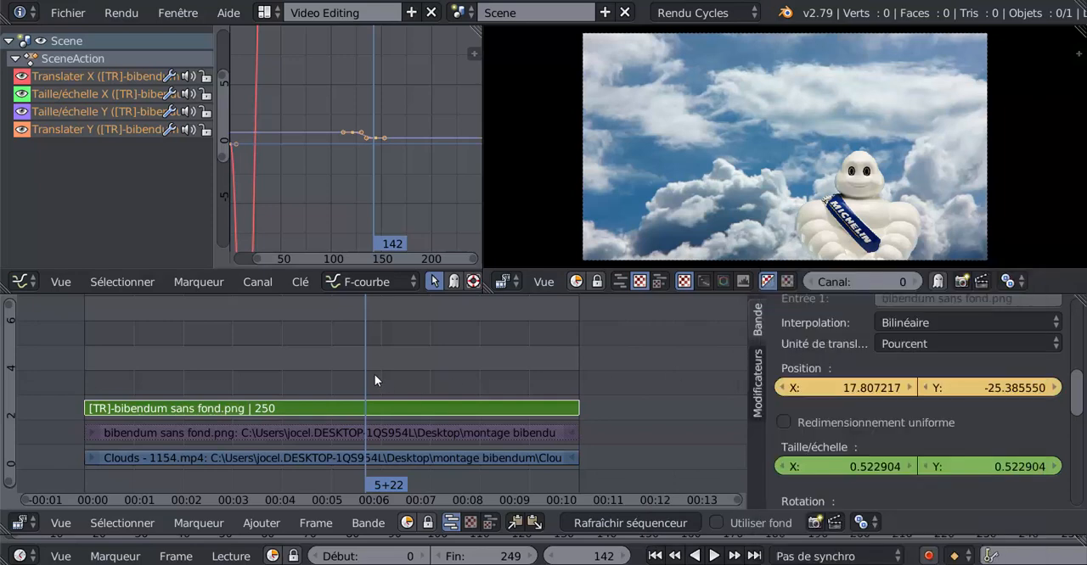
# - At frame 174, move the Bibendum image to about X -2.86, Y 2.99 and scale it up uniformly to about 1.08
pyautogui.hotkey('alt', 'a')
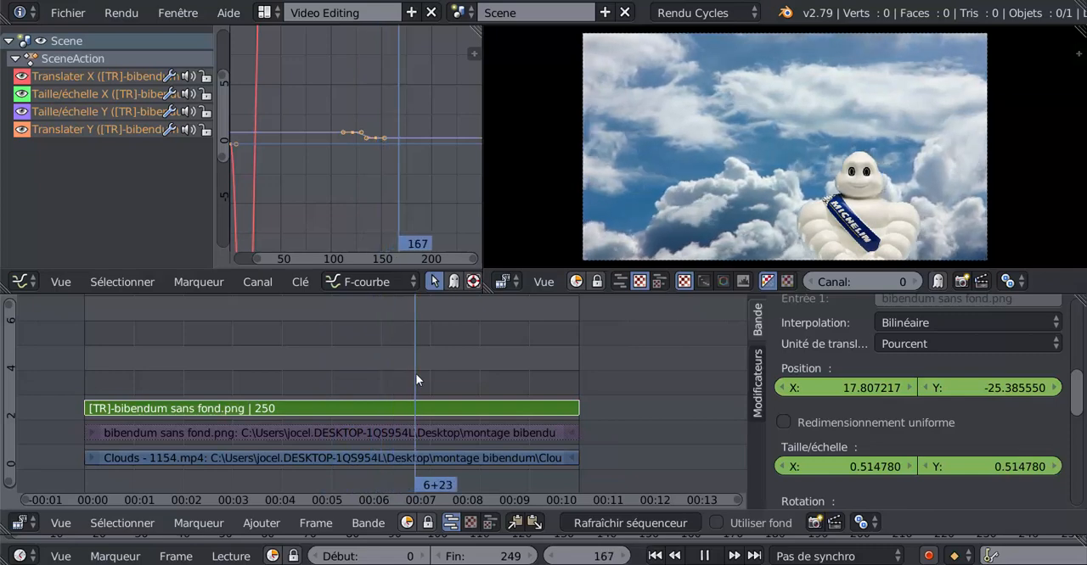
pyautogui.hotkey('alt', 'a')
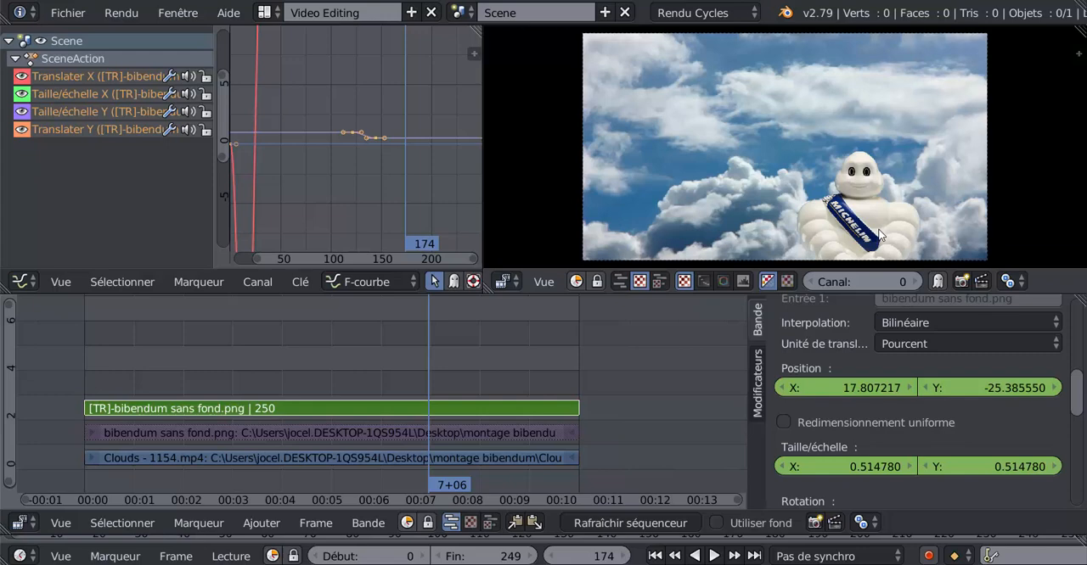
pyautogui.press('g')
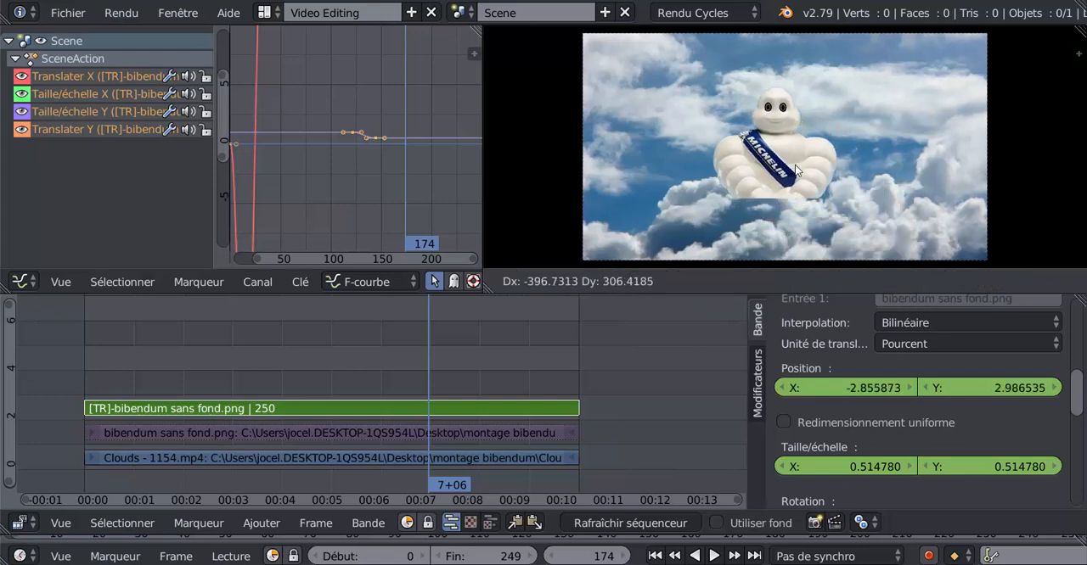
pyautogui.click(795, 169)
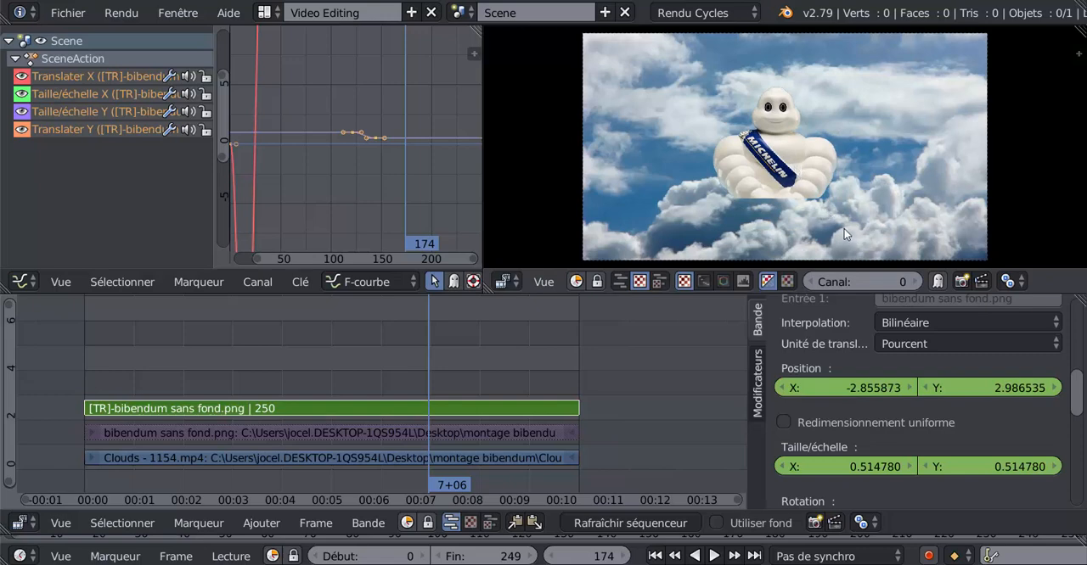
pyautogui.press('s')
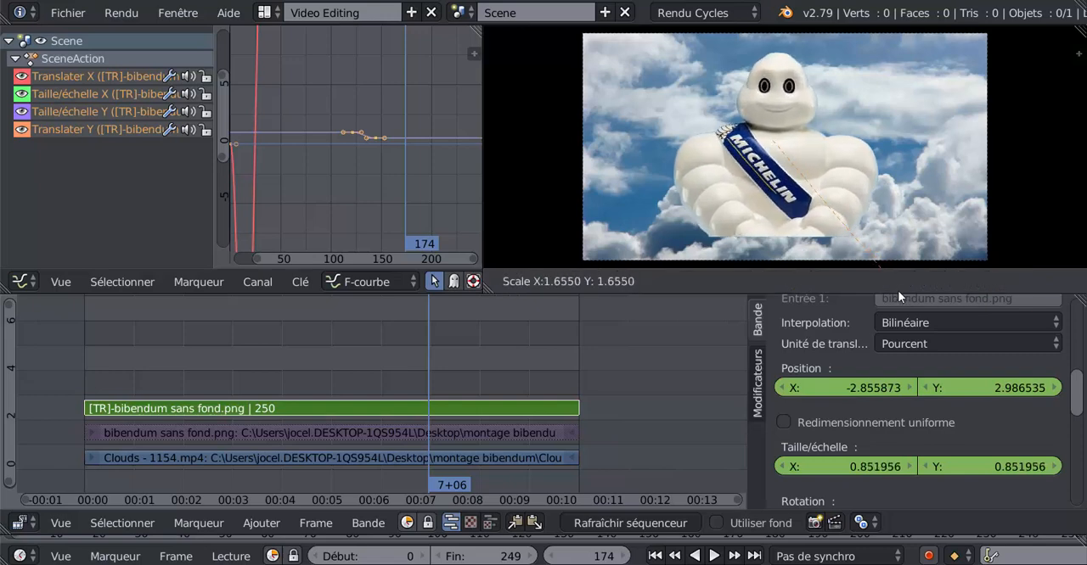
pyautogui.click(915, 327)
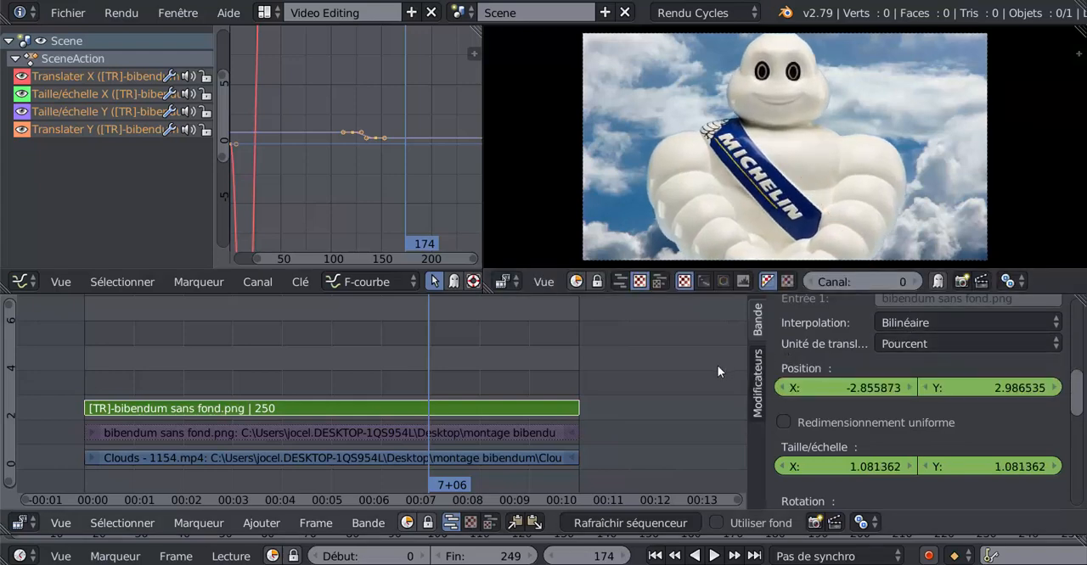
# - Insert keyframes on the Transform strip's X and Y position and X and Y scale at frame 174
pyautogui.rightClick(834, 388)
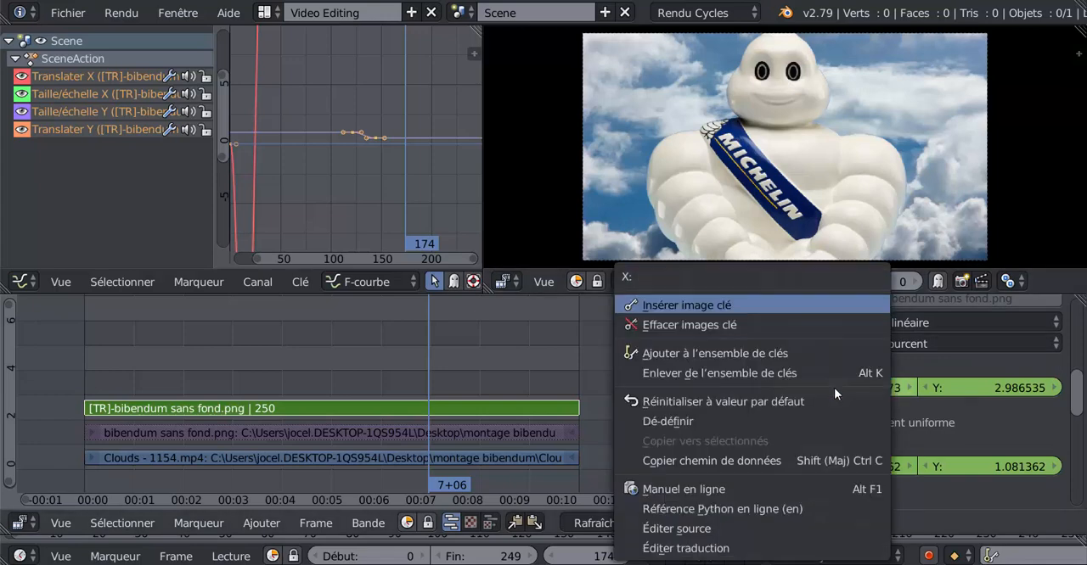
pyautogui.click(774, 307)
pyautogui.rightClick(951, 384)
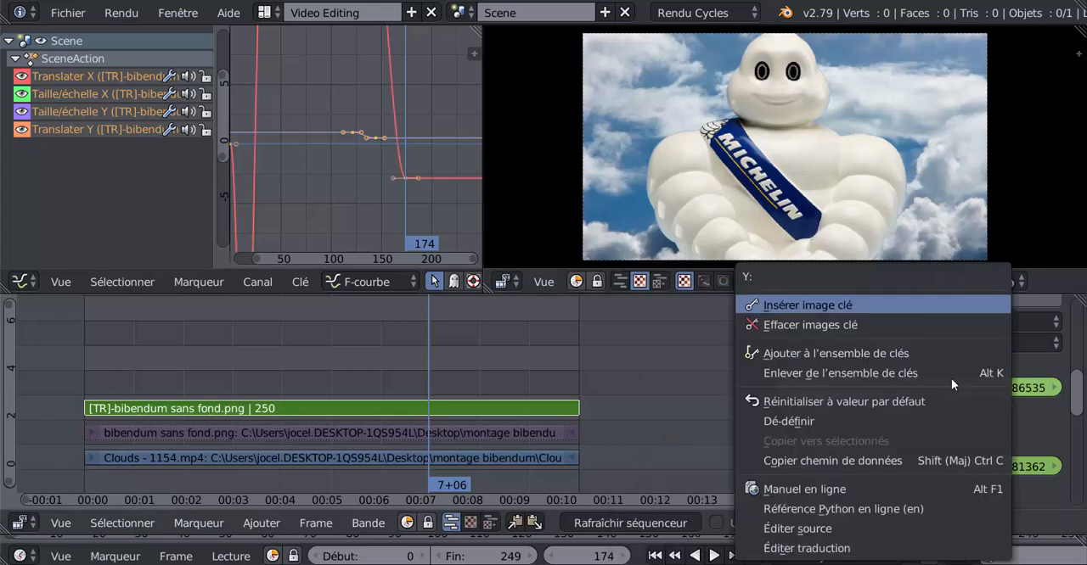
pyautogui.click(904, 307)
pyautogui.rightClick(858, 467)
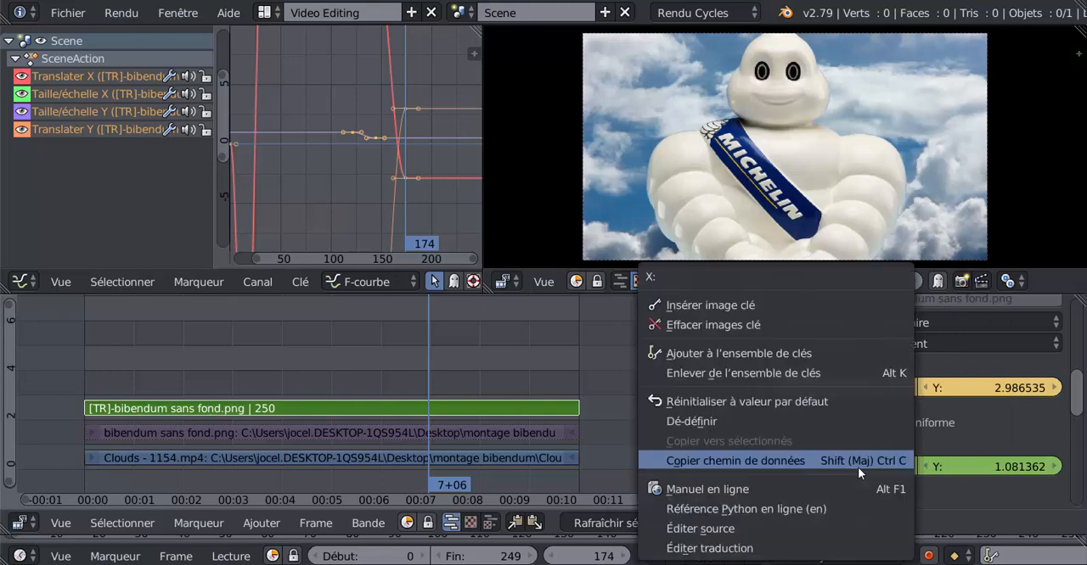
pyautogui.click(794, 309)
pyautogui.rightClick(951, 460)
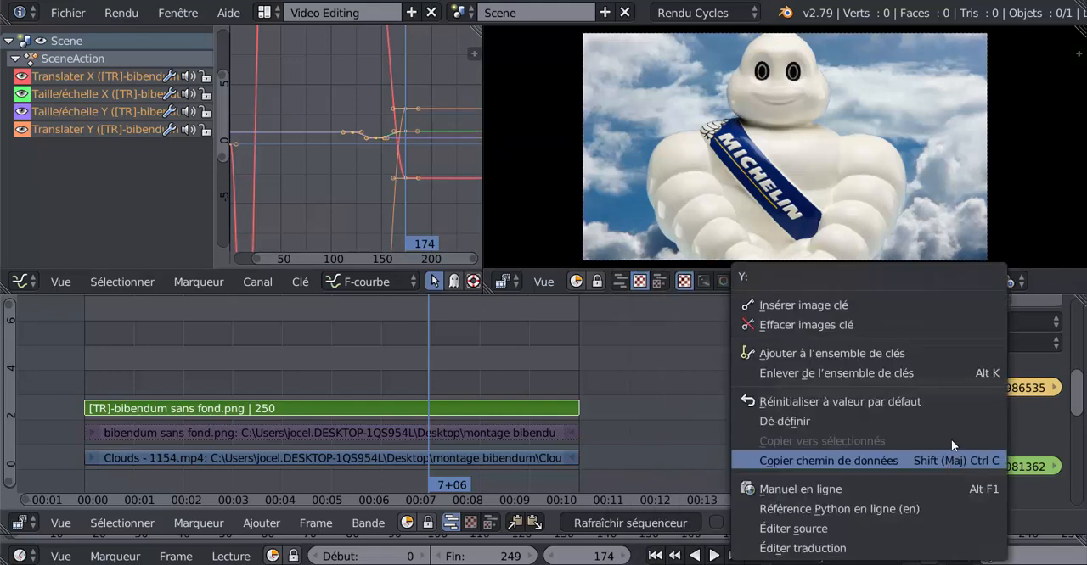
pyautogui.click(879, 304)
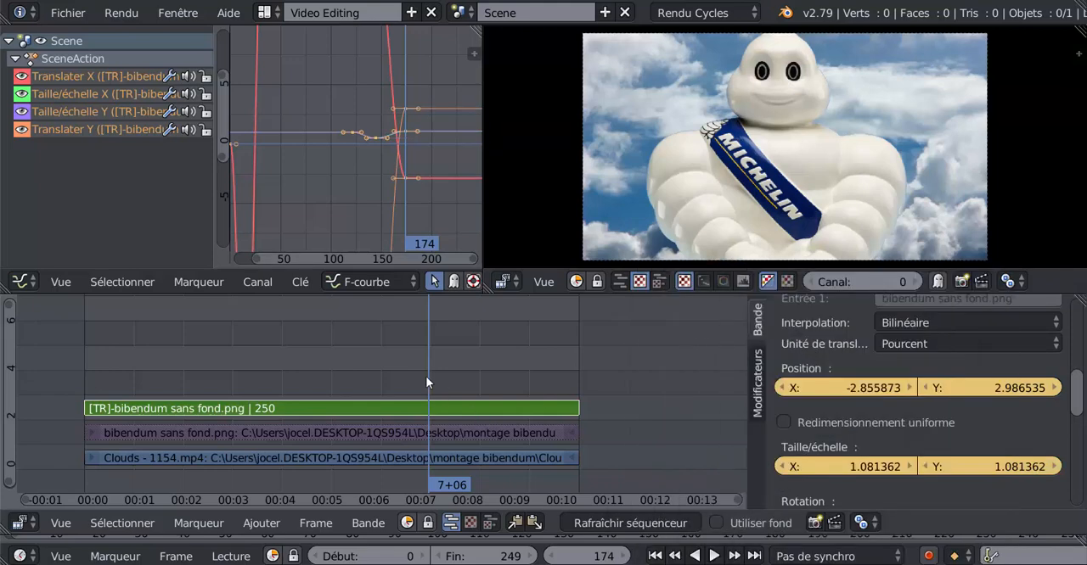
# - Scrub through the animation between about frames 52 and 218 to check the Bibendum image's movement and scaling
pyautogui.hotkey('shift', 'alt', 'a')
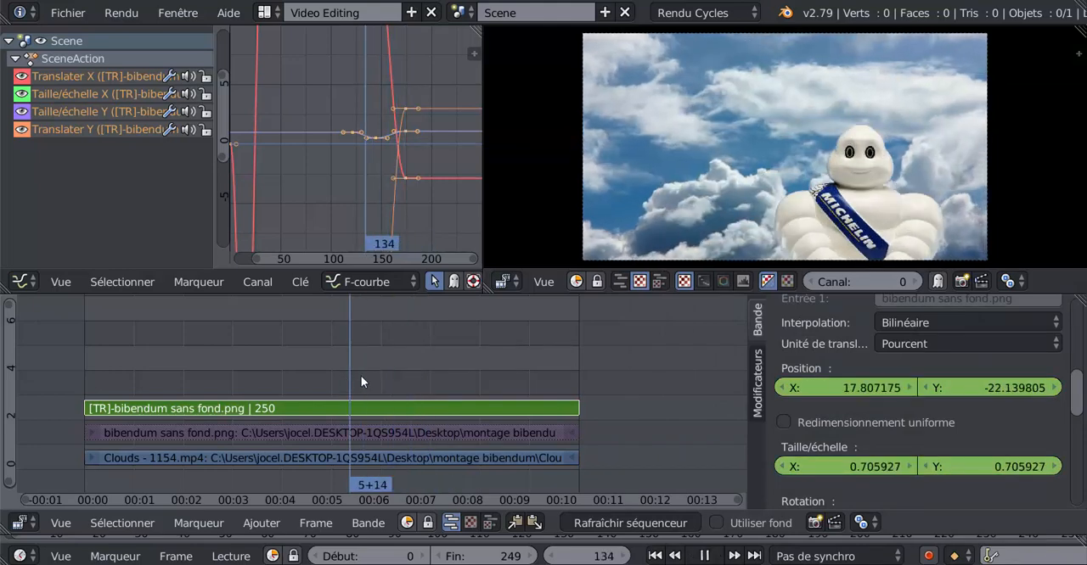
pyautogui.hotkey('alt', 'a')
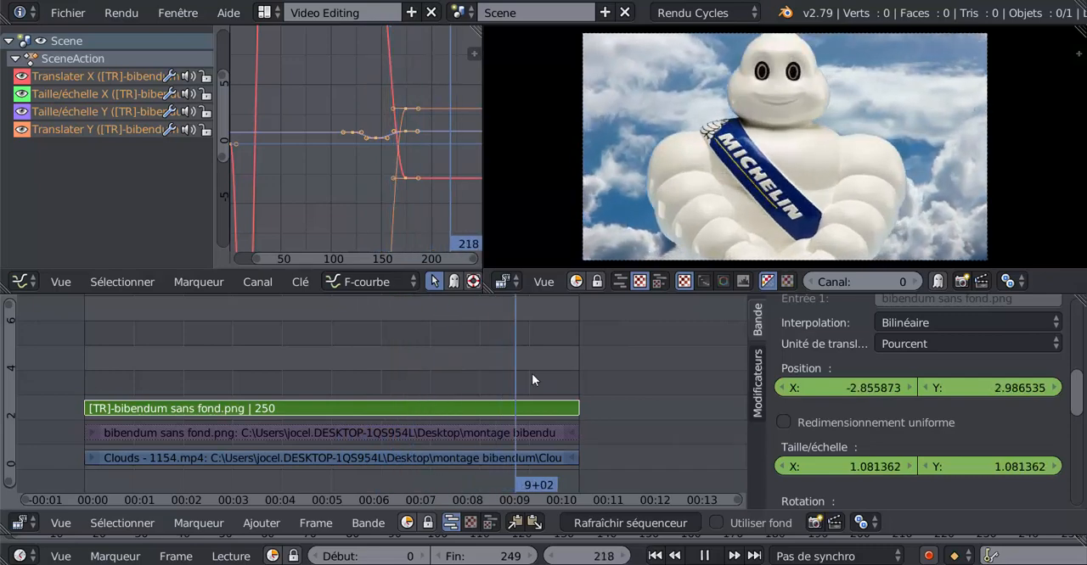
pyautogui.moveTo(532, 373); pyautogui.dragTo(188, 368)
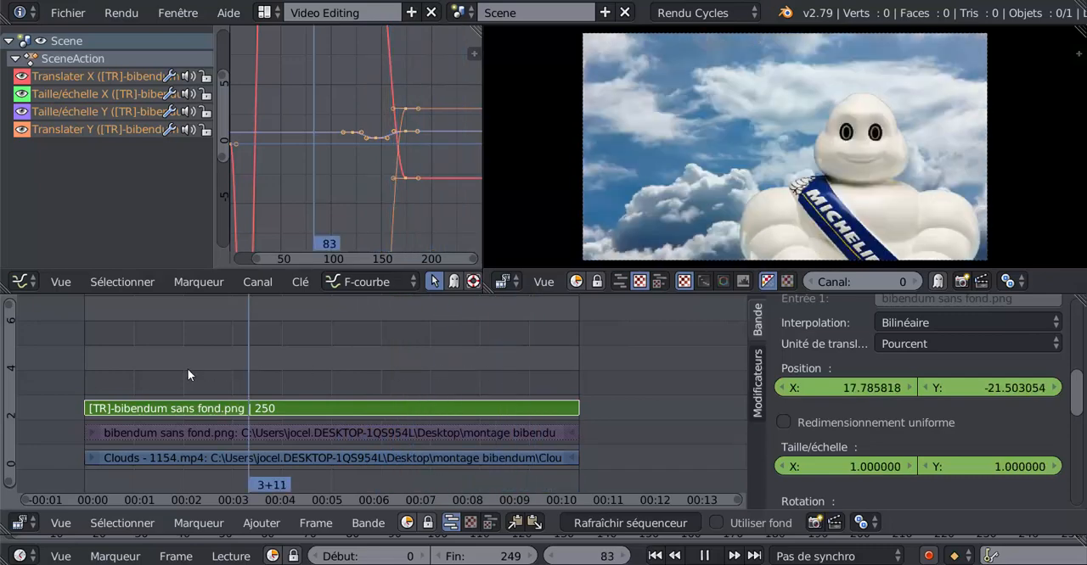
pyautogui.hotkey('alt', 'a')
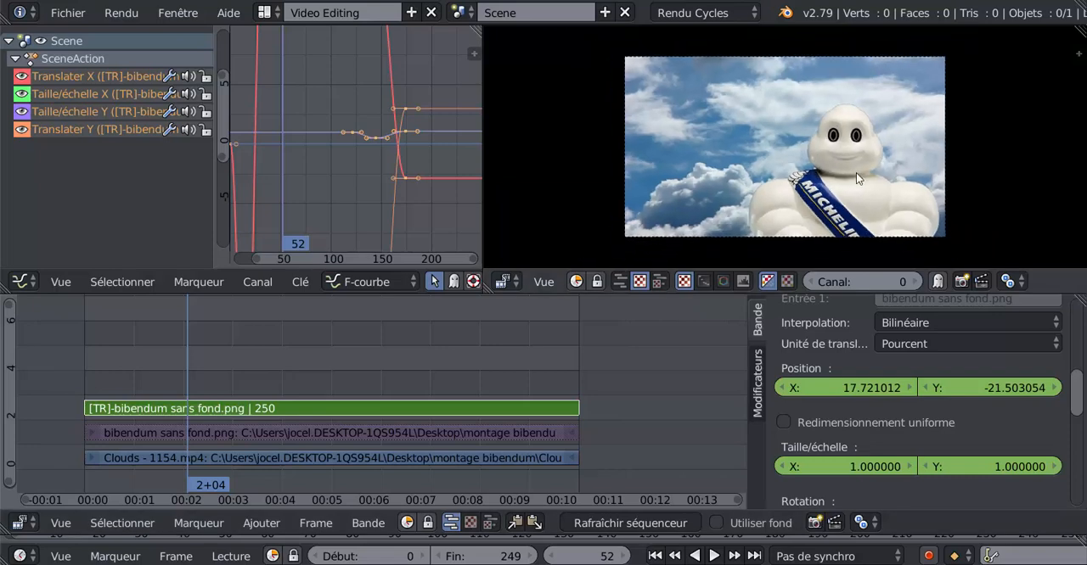
# - Play the animation from frame 52 and again from frame 0 to check the playback speed in a smaller preview
pyautogui.scroll(-1, 764, 178)
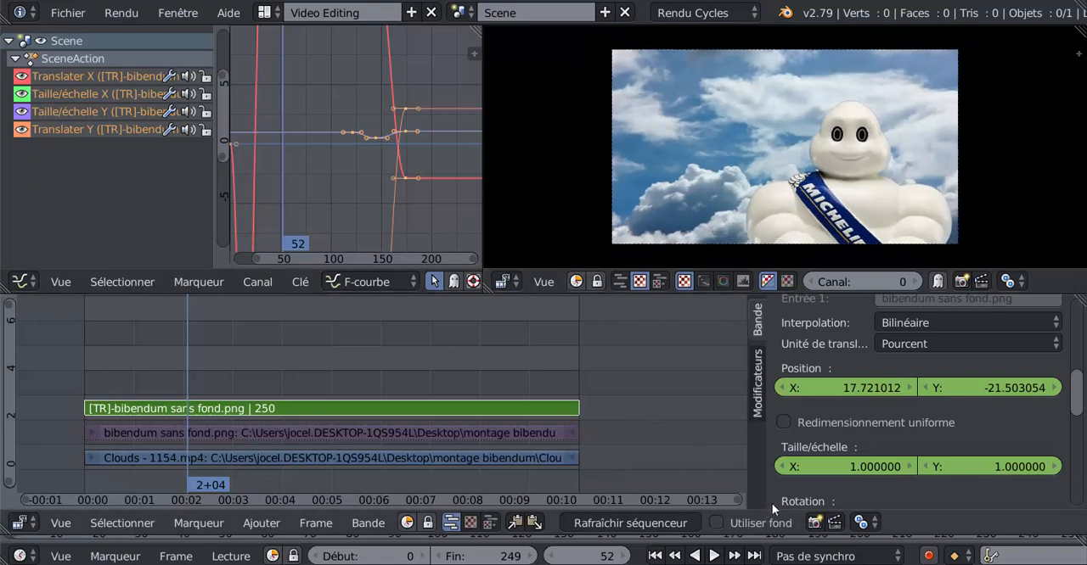
pyautogui.click(714, 556)
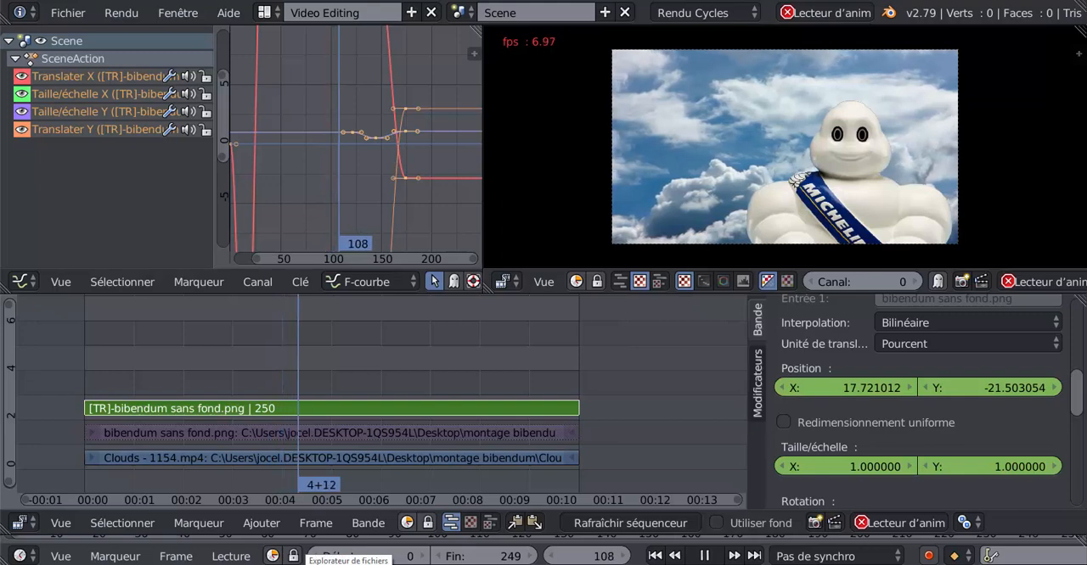
pyautogui.click(704, 557)
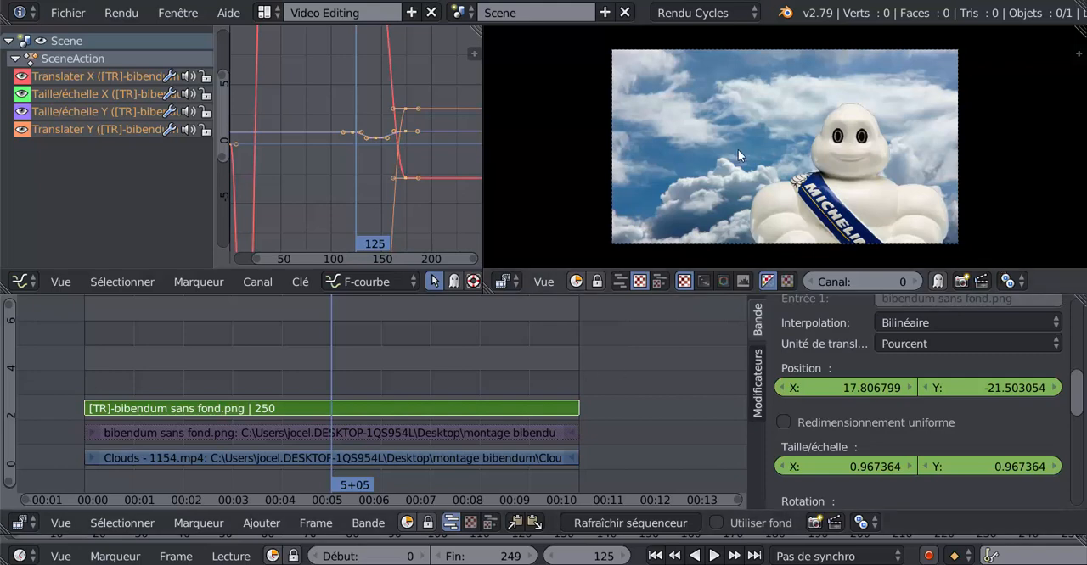
pyautogui.scroll(-2, 766, 164)
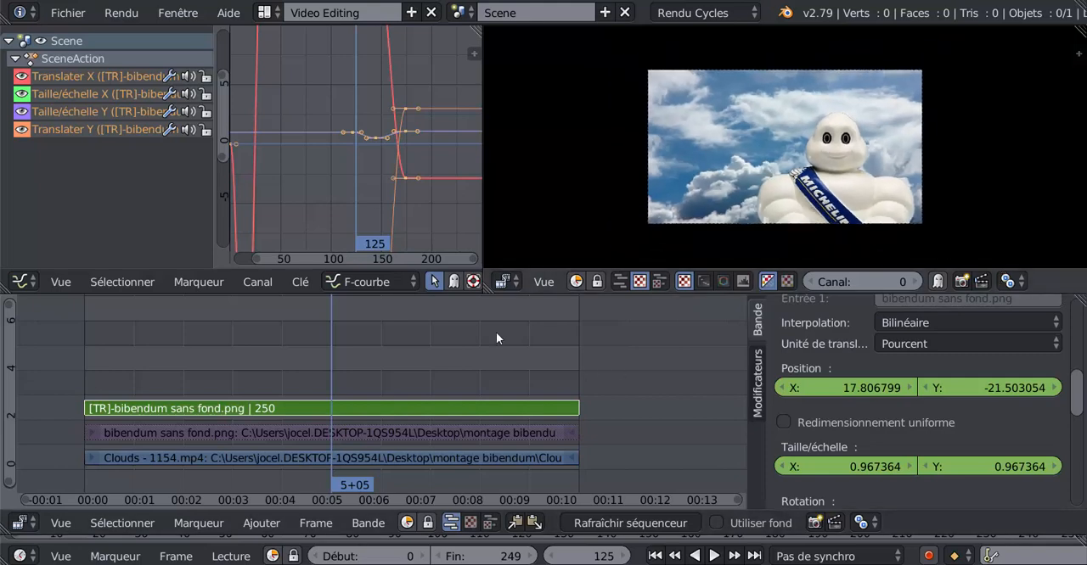
pyautogui.click(55, 363)
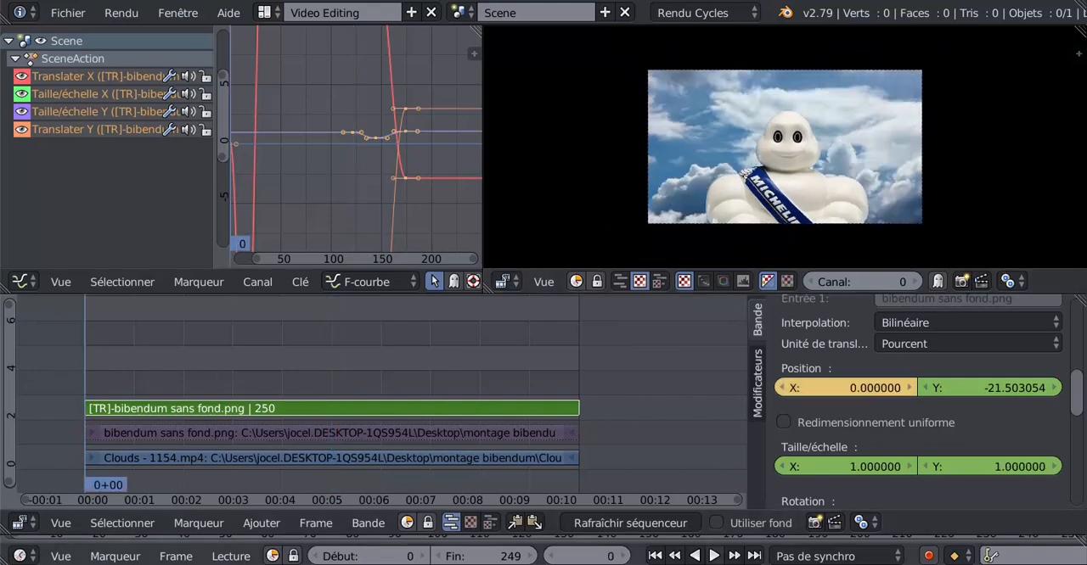
pyautogui.click(714, 555)
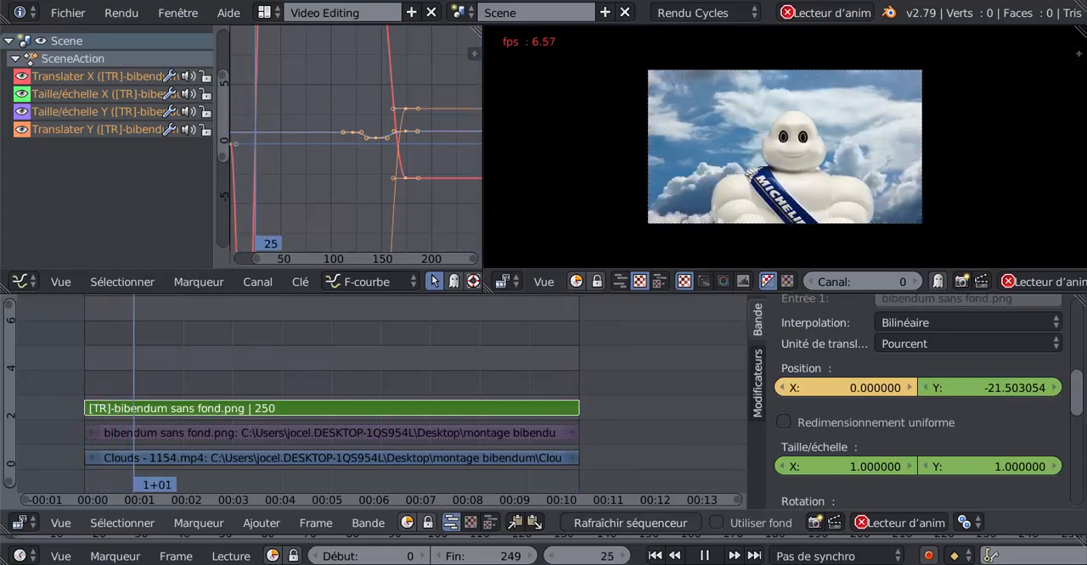
pyautogui.click(704, 556)
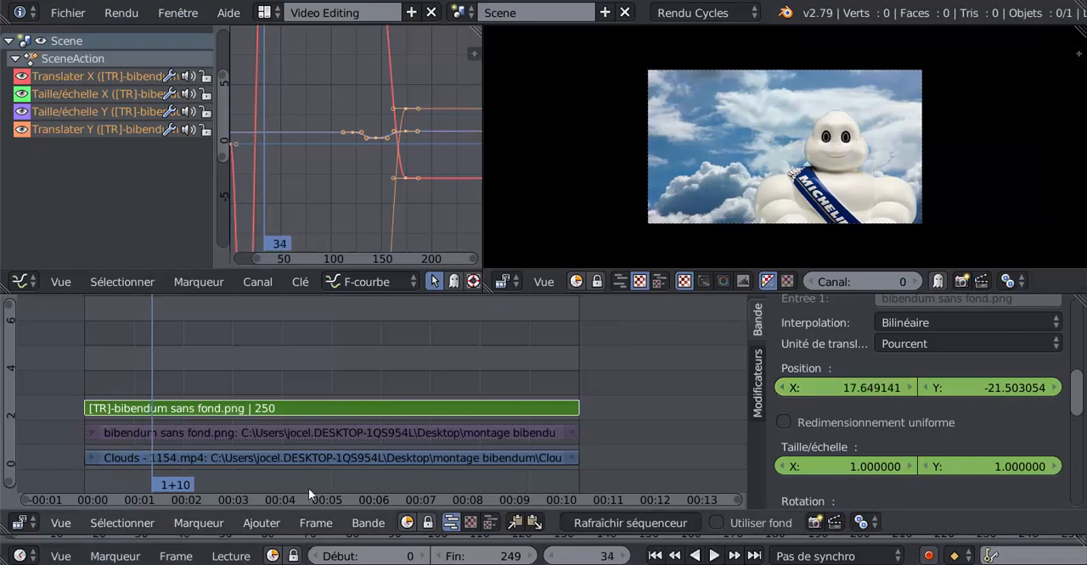
# - Add all the wheel frames from the "rendu roue qui roule" folder as an image strip starting at frame 0
pyautogui.moveTo(153, 366)
pyautogui.mouseDown()
pyautogui.moveTo(55, 361)
pyautogui.moveTo(175, 365)
pyautogui.mouseUp()
pyautogui.click(60, 364)
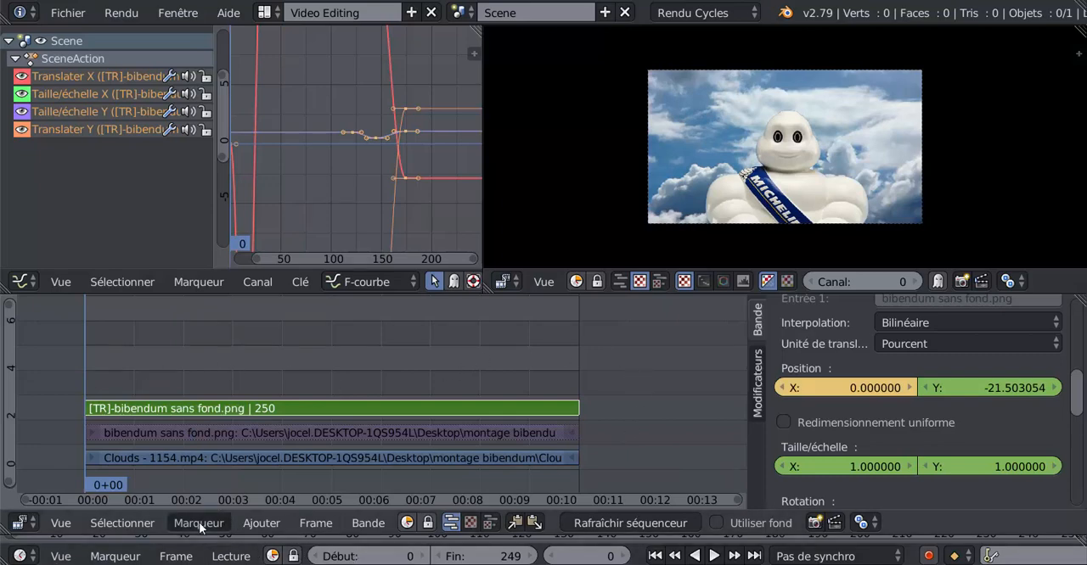
pyautogui.click(262, 523)
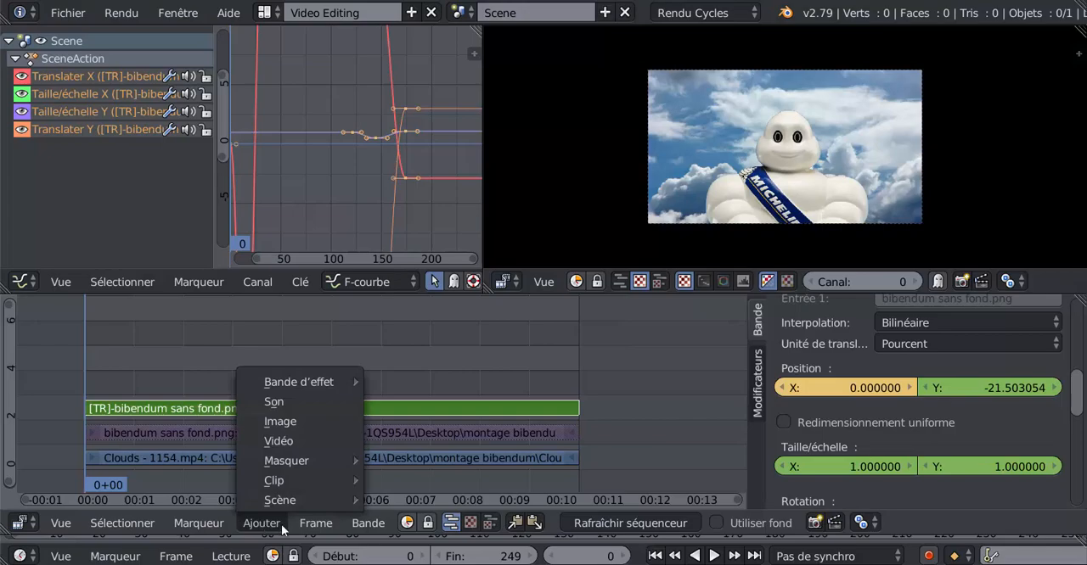
pyautogui.click(282, 421)
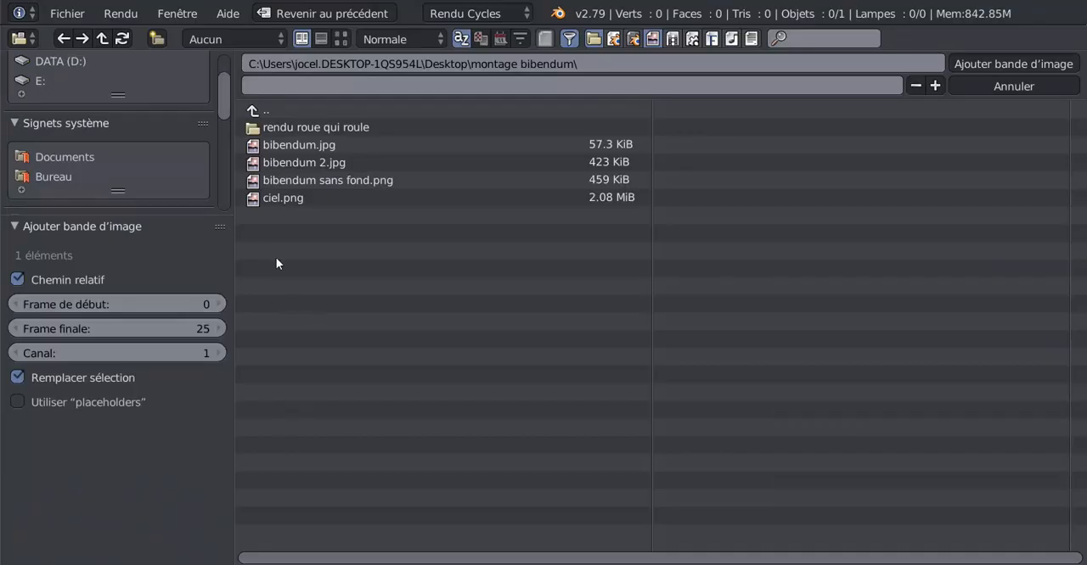
pyautogui.click(291, 128)
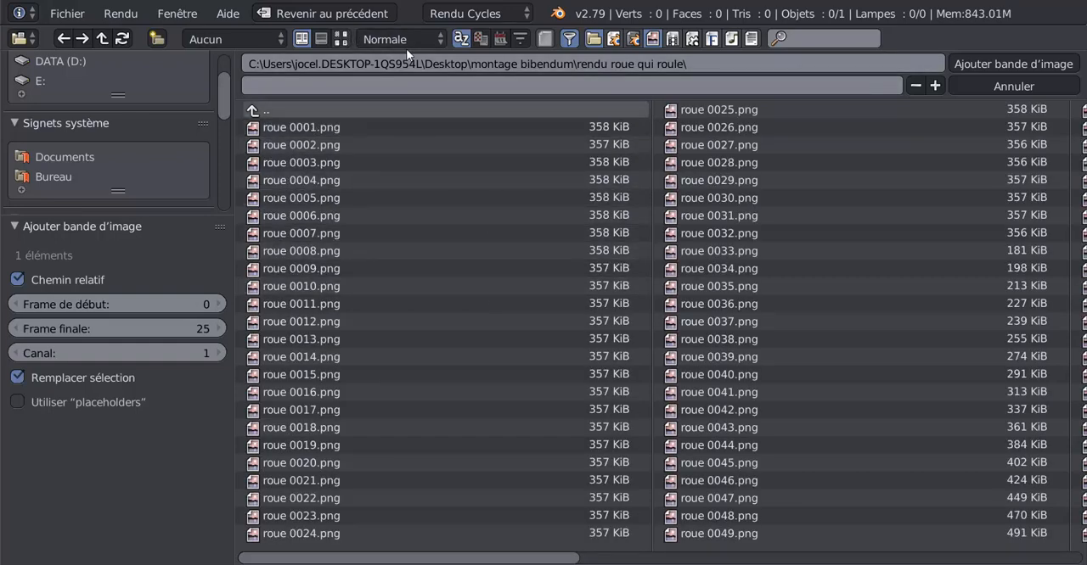
pyautogui.click(340, 39)
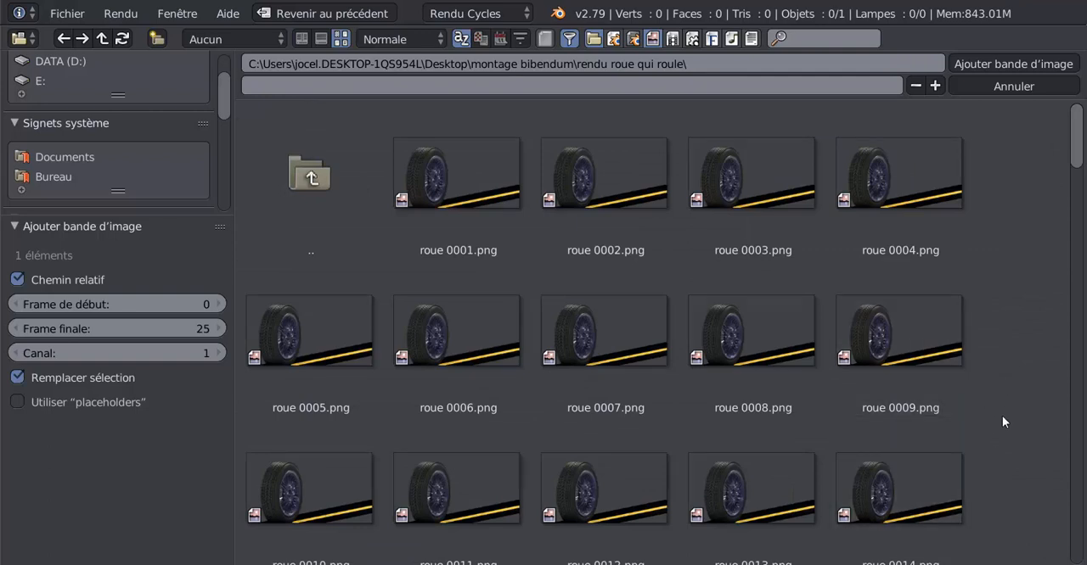
pyautogui.press('a')
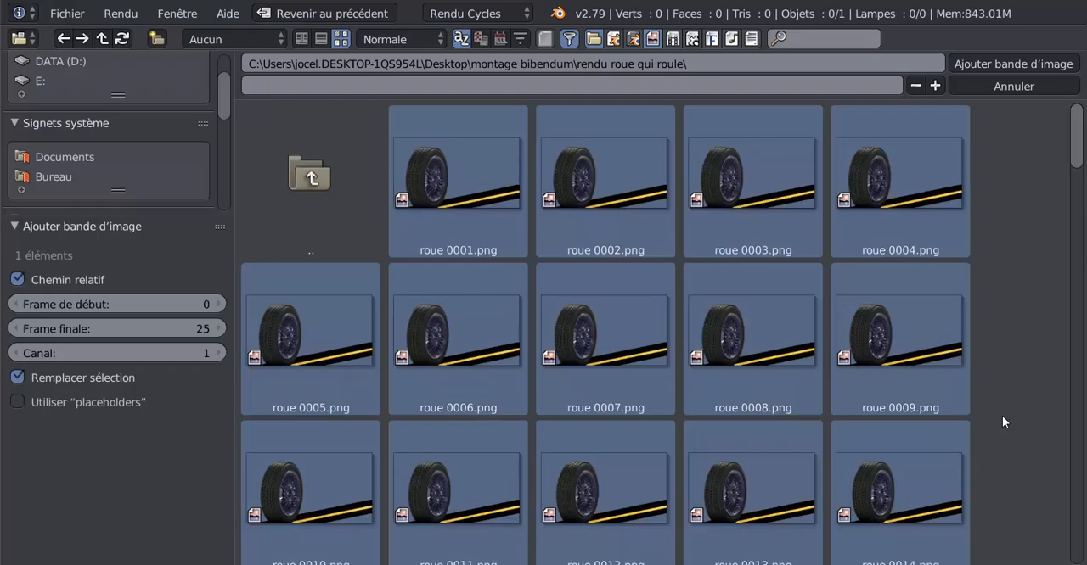
pyautogui.click(987, 66)
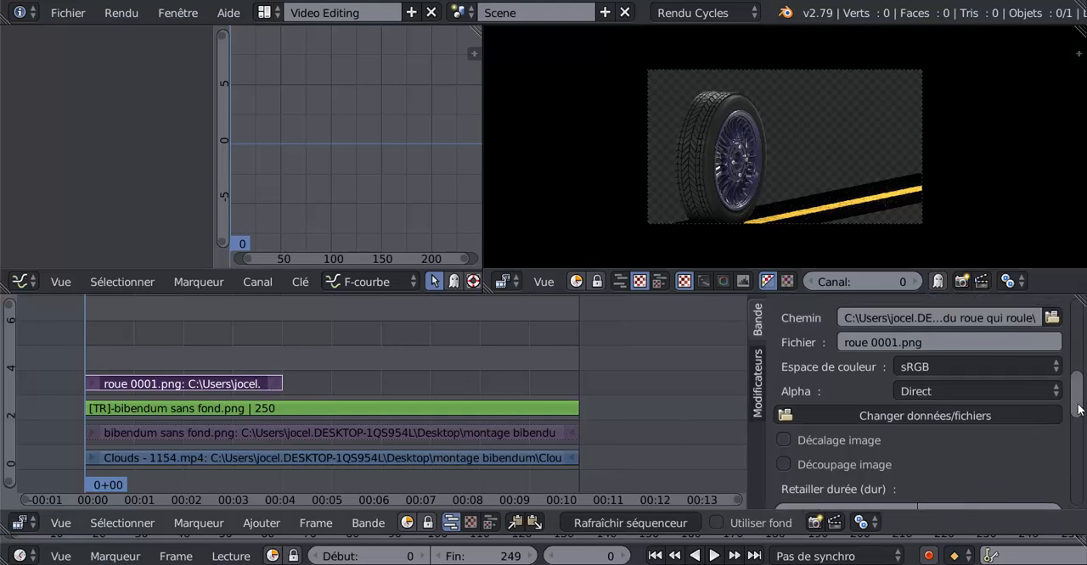
# - Try the Alpha en-dessous blend mode on the wheel image strip and check the composite over the first seven frames
pyautogui.scroll(6, 947, 420)
pyautogui.scroll(1, 824, 389)
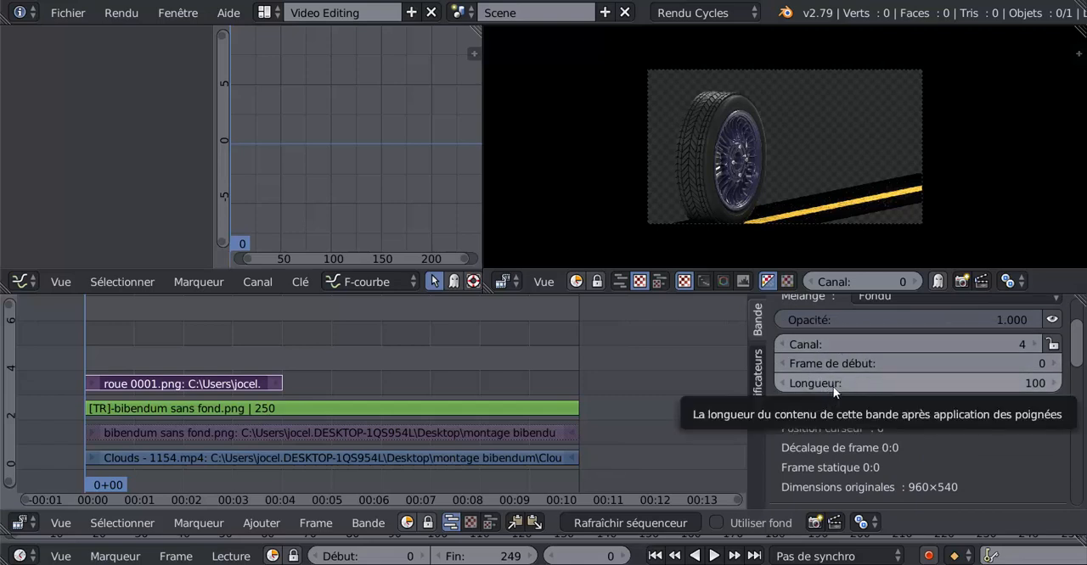
pyautogui.scroll(-2, 947, 422)
pyautogui.scroll(3, 946, 418)
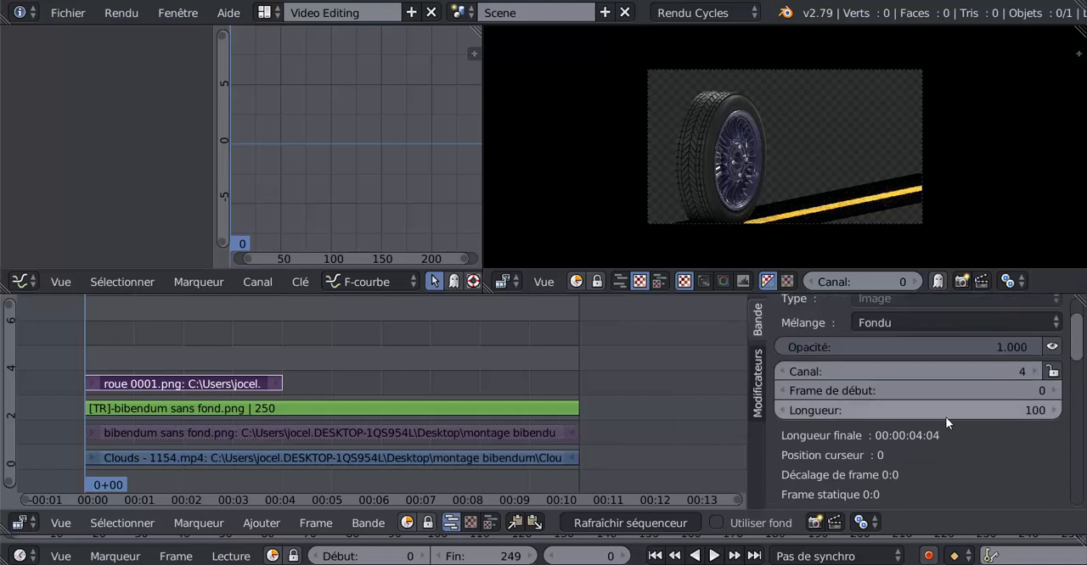
pyautogui.click(926, 376)
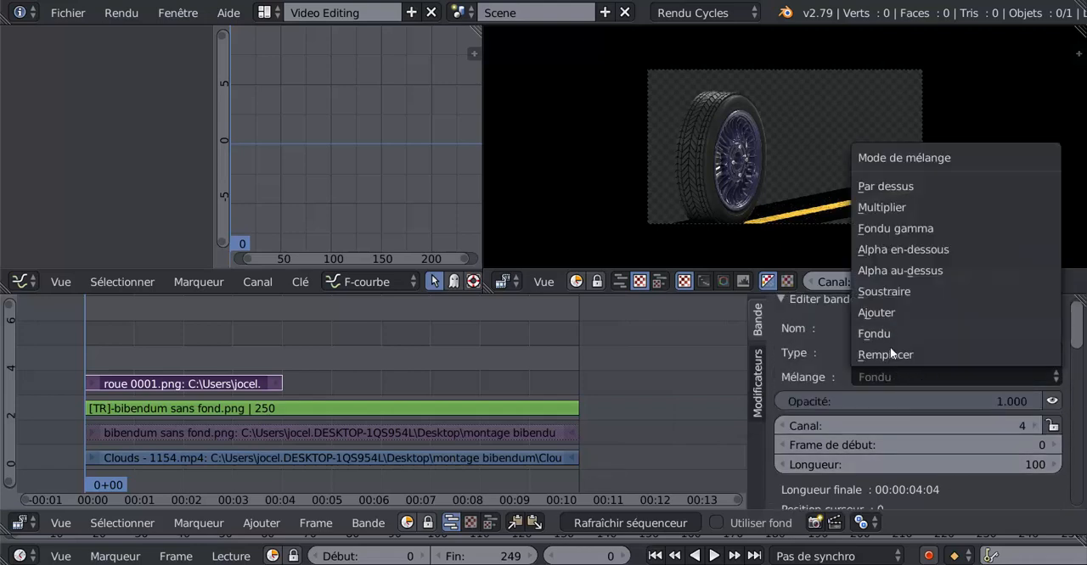
pyautogui.click(929, 251)
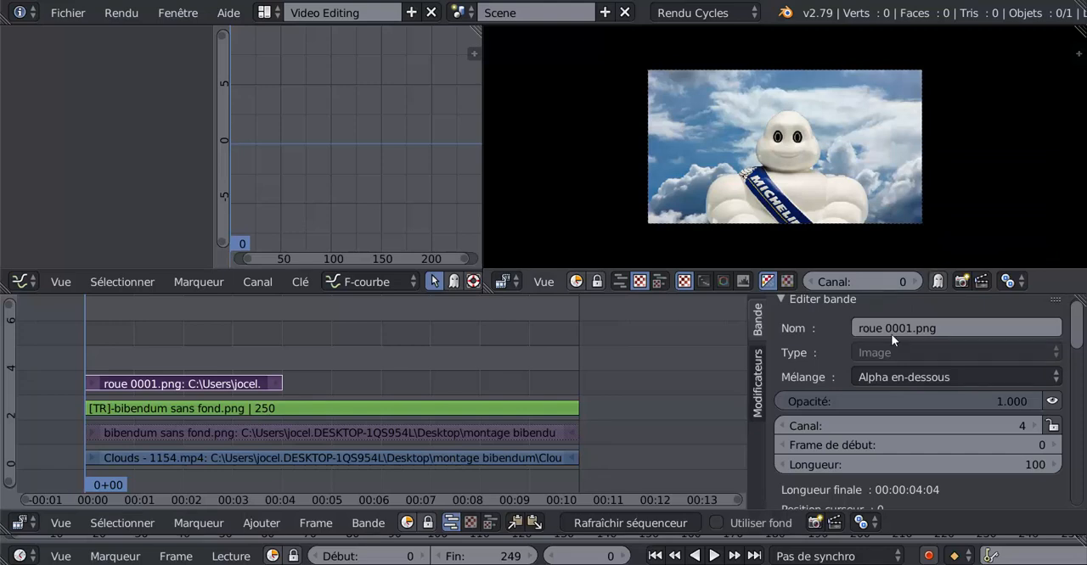
pyautogui.moveTo(81, 342); pyautogui.dragTo(98, 347)
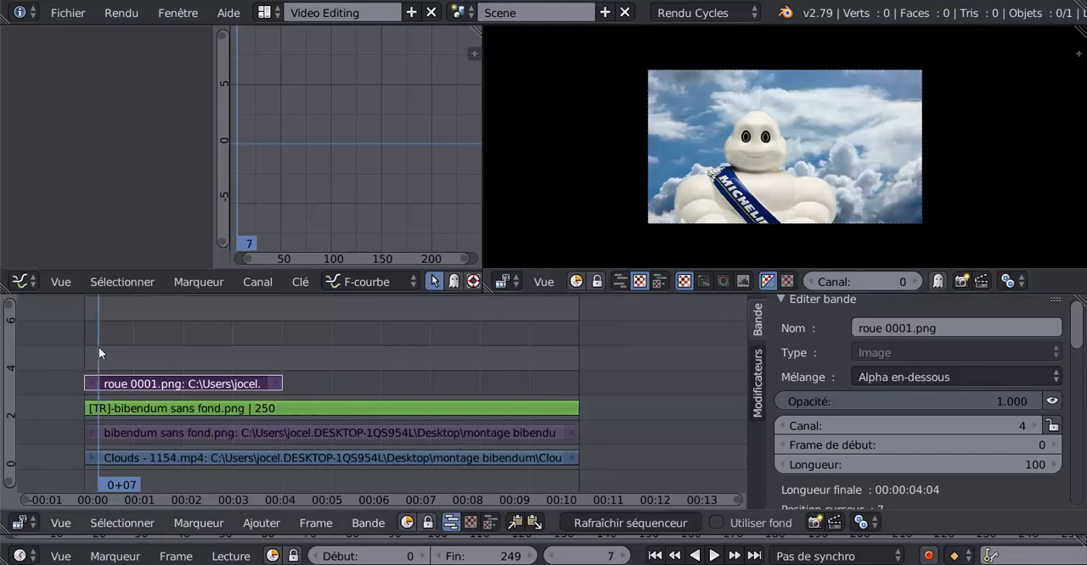
pyautogui.click(893, 375)
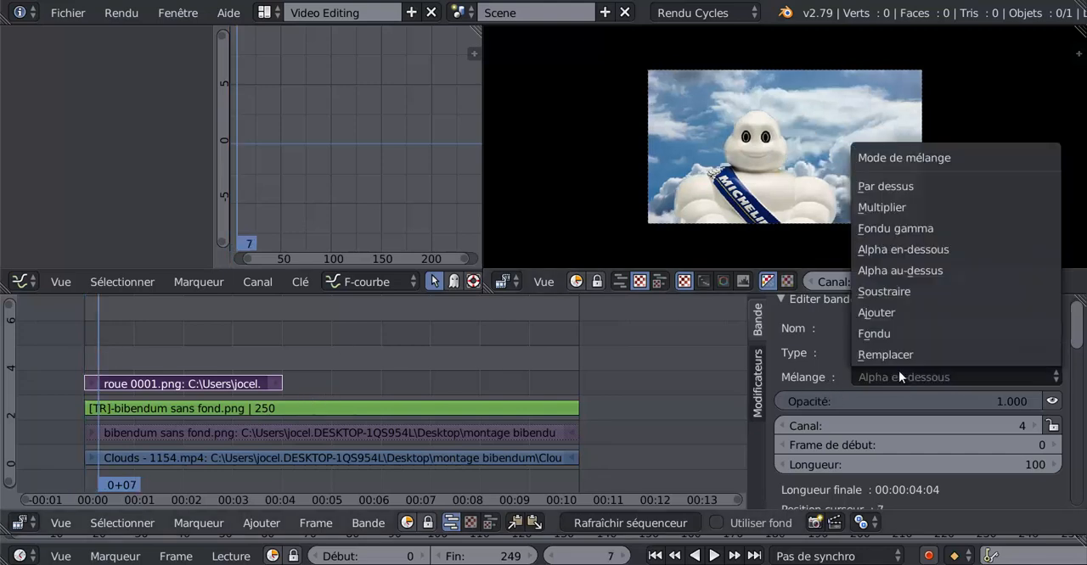
pyautogui.click(915, 250)
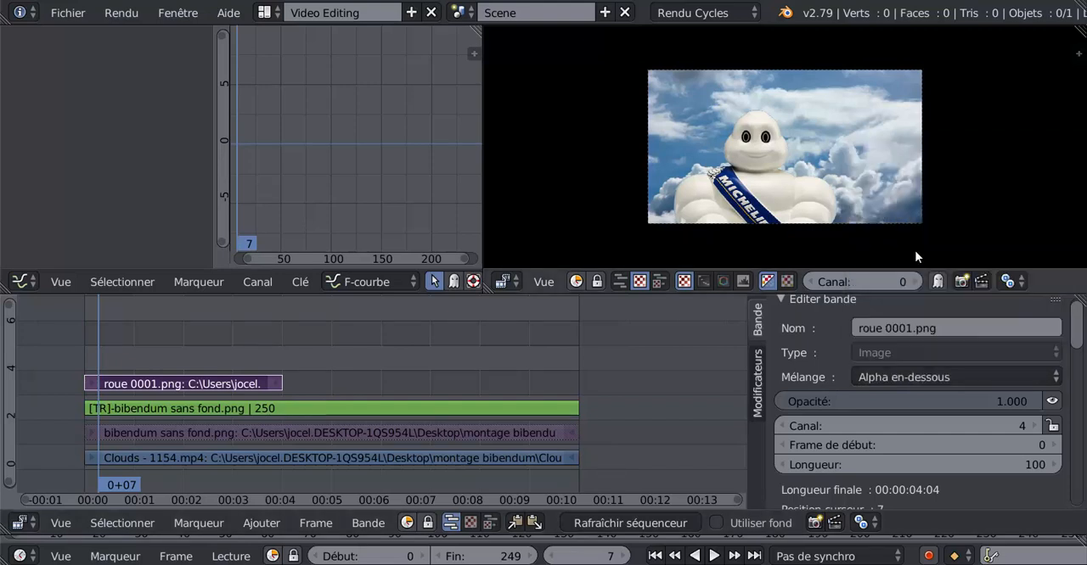
# - Set the wheel strip's blend mode to Alpha au-dessus and preview the composite up to about frame 63
pyautogui.click(923, 374)
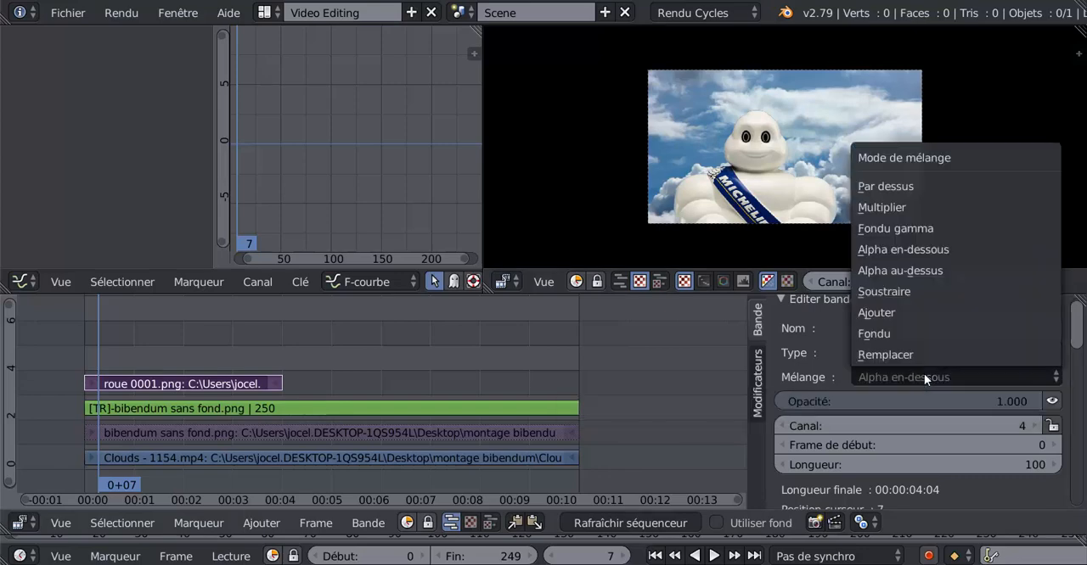
pyautogui.click(922, 272)
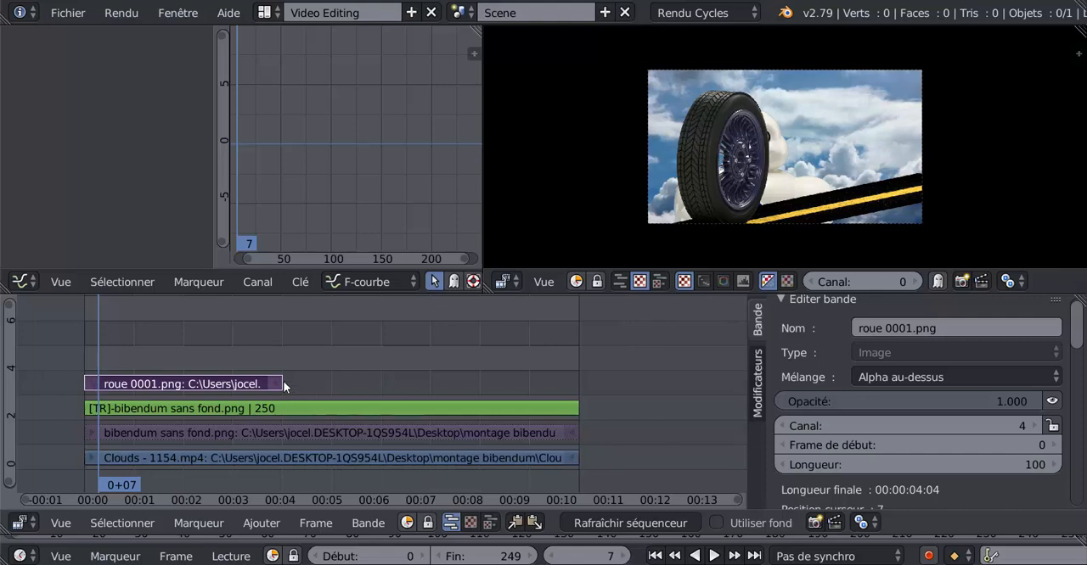
pyautogui.click(923, 380)
pyautogui.hotkey('alt', 'a')
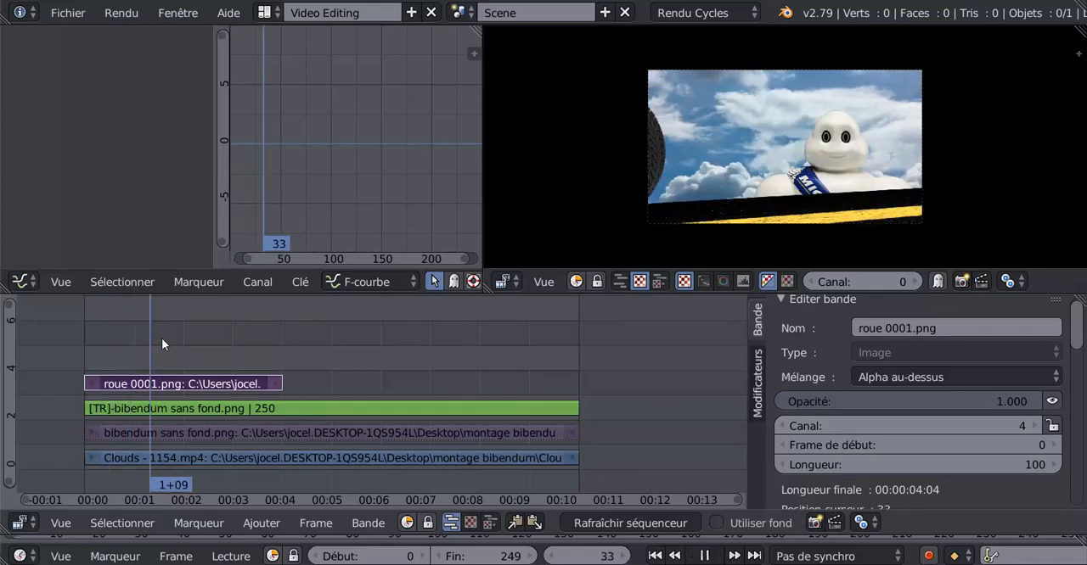
pyautogui.moveTo(178, 339); pyautogui.dragTo(210, 326)
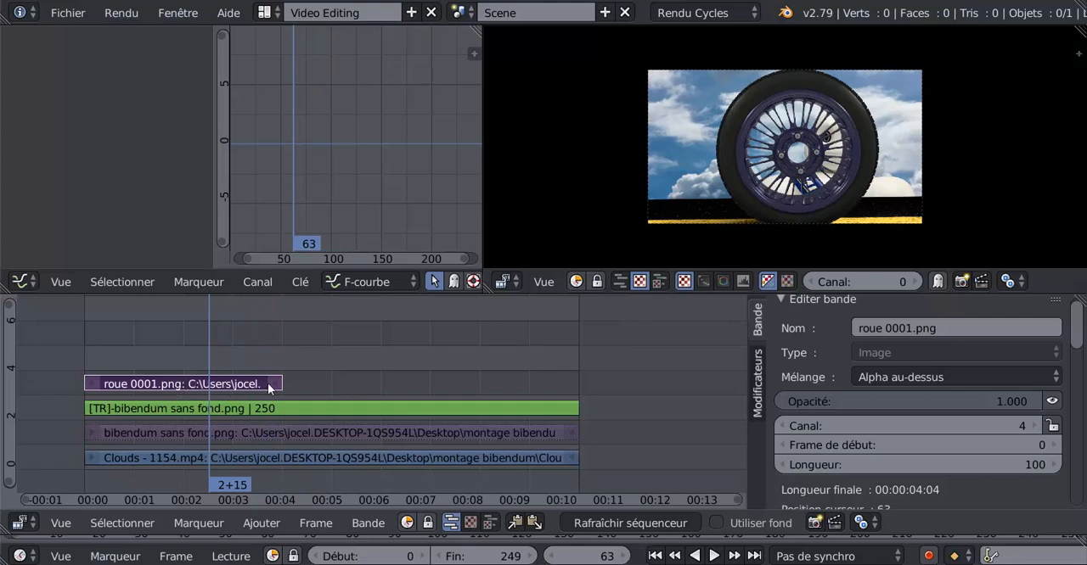
# - Duplicate the wheel image strip and offset the copy by 100 frames on the same channel
pyautogui.hotkey('shift', 'd')
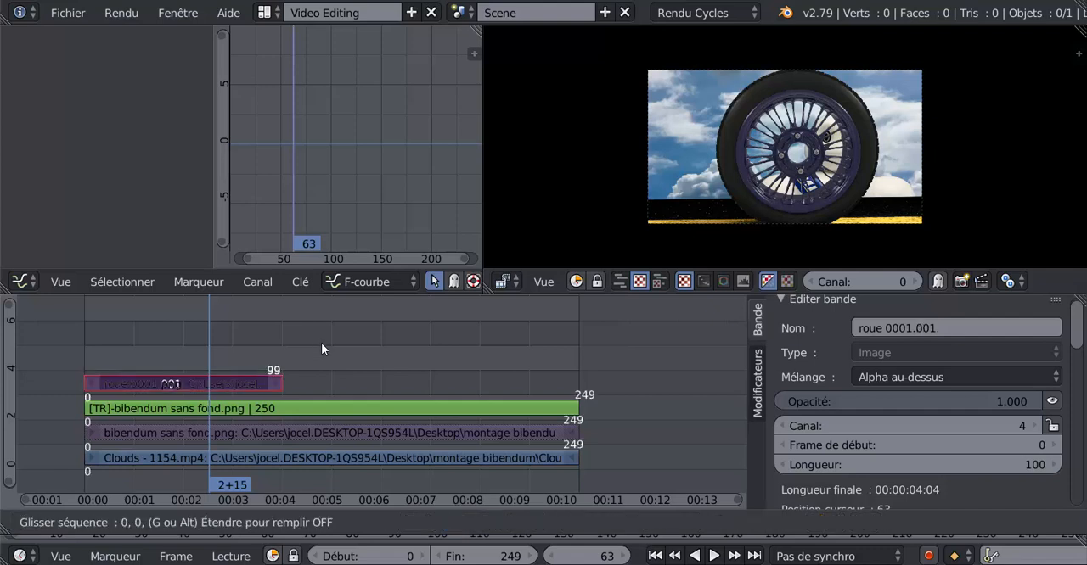
pyautogui.write('100')
pyautogui.press('Return')
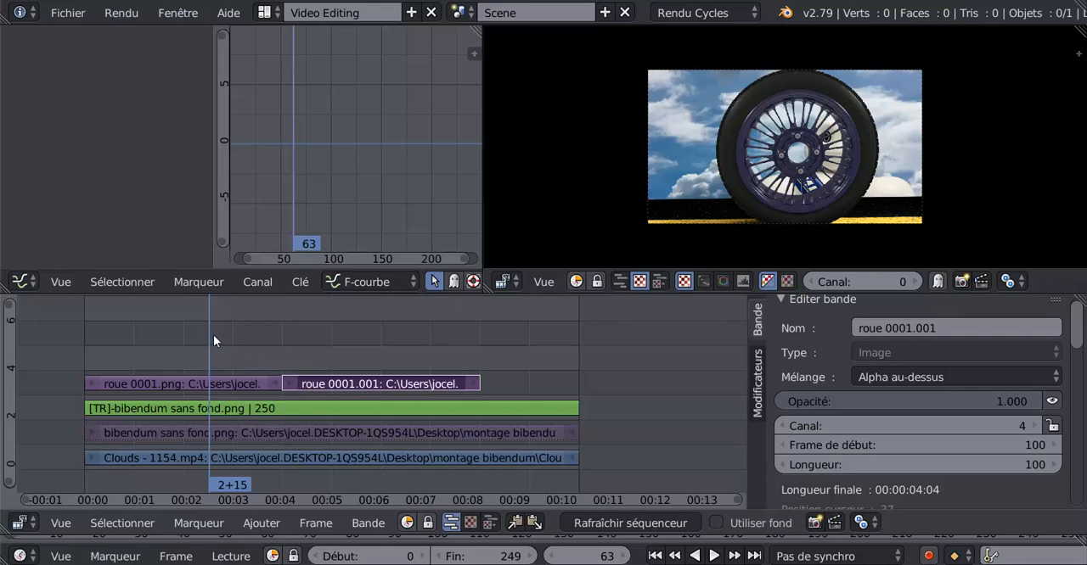
# - Play and step through the frames around 95 to 97 to check the transition between the two wheel strips
pyautogui.hotkey('alt', 'a')
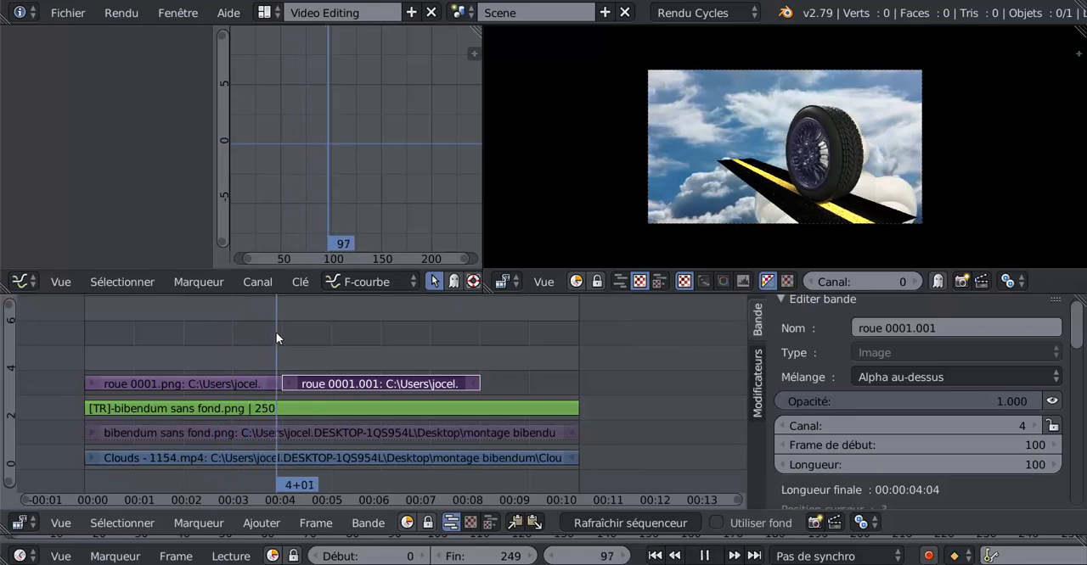
pyautogui.hotkey('alt', 'a')
pyautogui.press('Left')
pyautogui.press('Left')
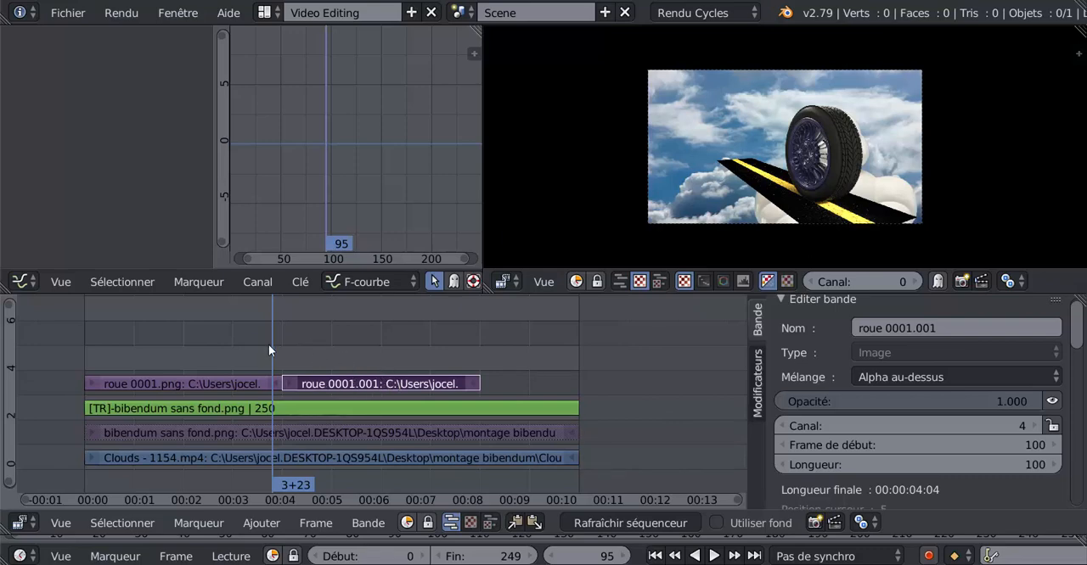
pyautogui.moveTo(271, 344)
pyautogui.mouseDown()
pyautogui.moveTo(82, 349)
pyautogui.moveTo(363, 345)
pyautogui.moveTo(276, 356)
pyautogui.mouseUp()
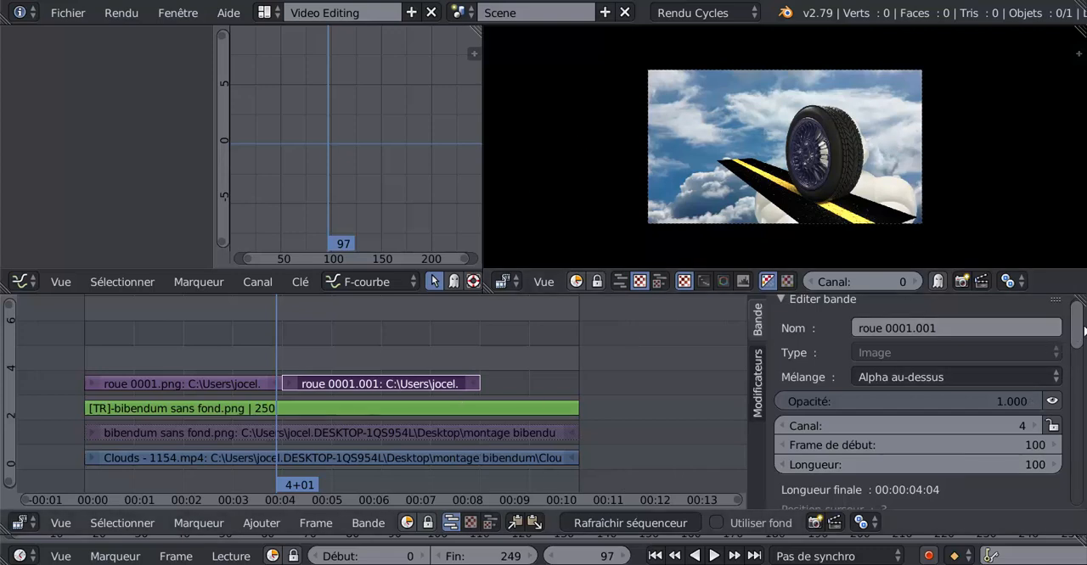
# - Reverse the frame order of the duplicated wheel strip with the Inverser filter option
pyautogui.scroll(-8, 1081, 355)
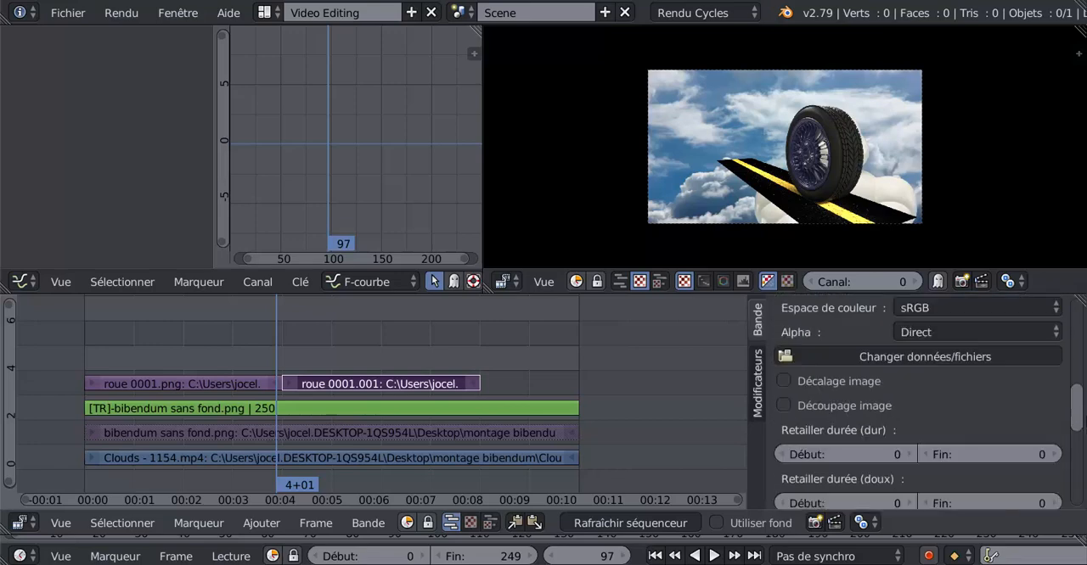
pyautogui.scroll(-4, 1077, 399)
pyautogui.scroll(-2, 1083, 451)
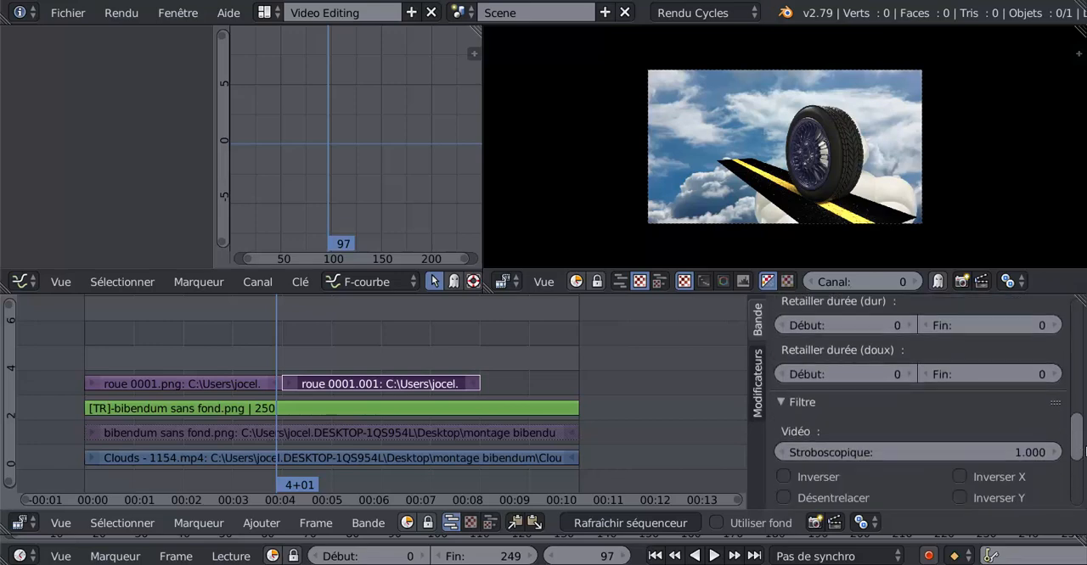
pyautogui.scroll(-3, 1085, 452)
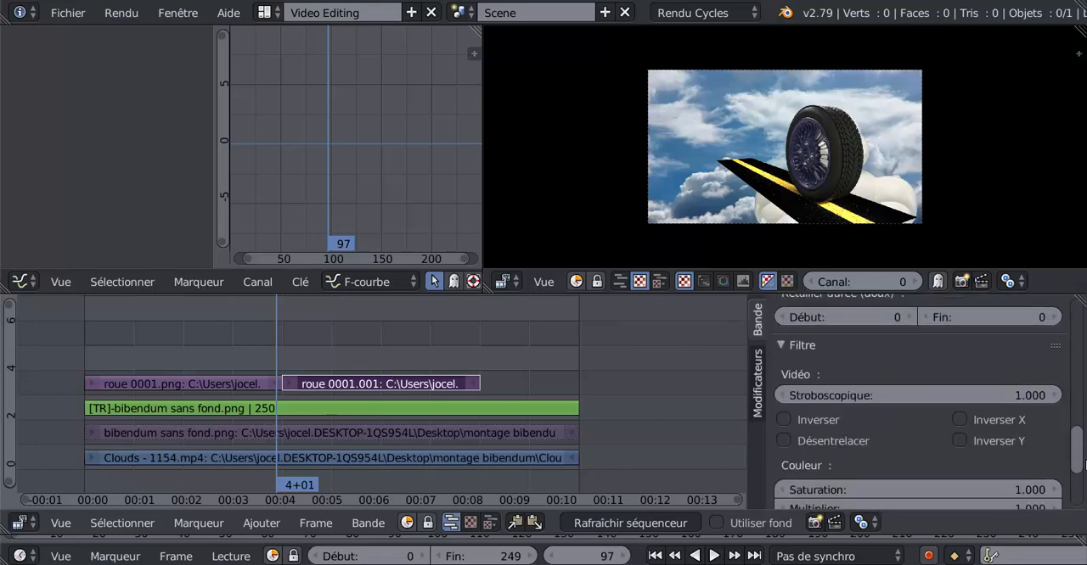
pyautogui.click(782, 420)
pyautogui.scroll(-1, 780, 419)
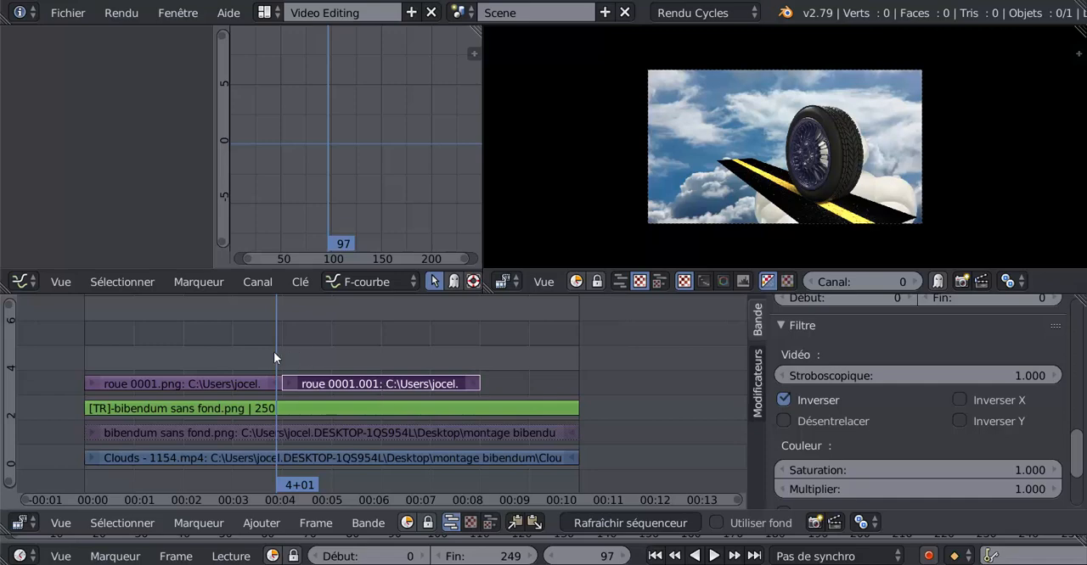
# - Play and scrub from about frame 84 to 145 to check the wheel's reversed return movement
pyautogui.hotkey('alt', 'a')
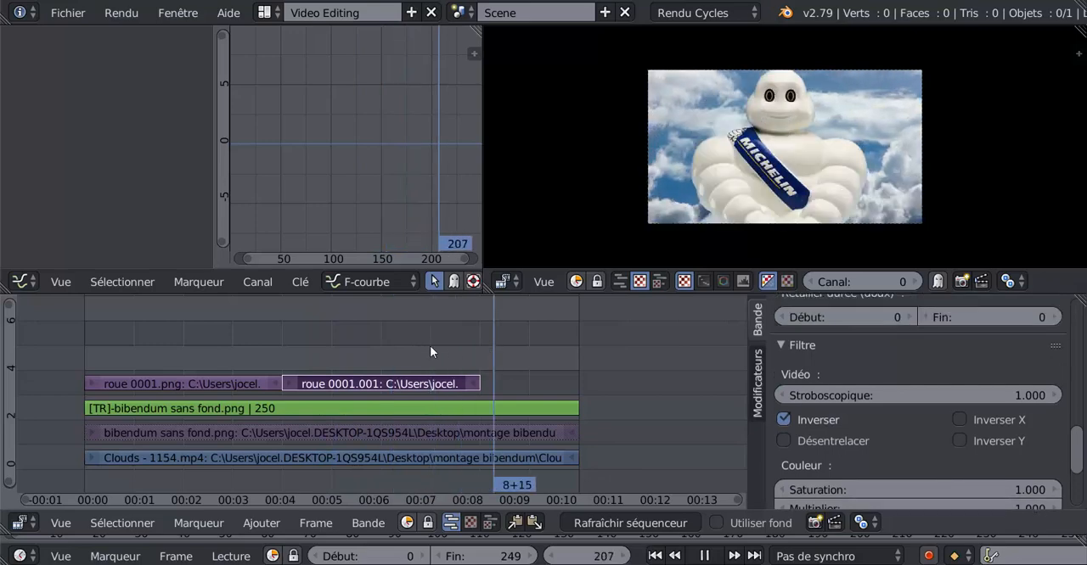
pyautogui.moveTo(430, 345); pyautogui.dragTo(253, 348)
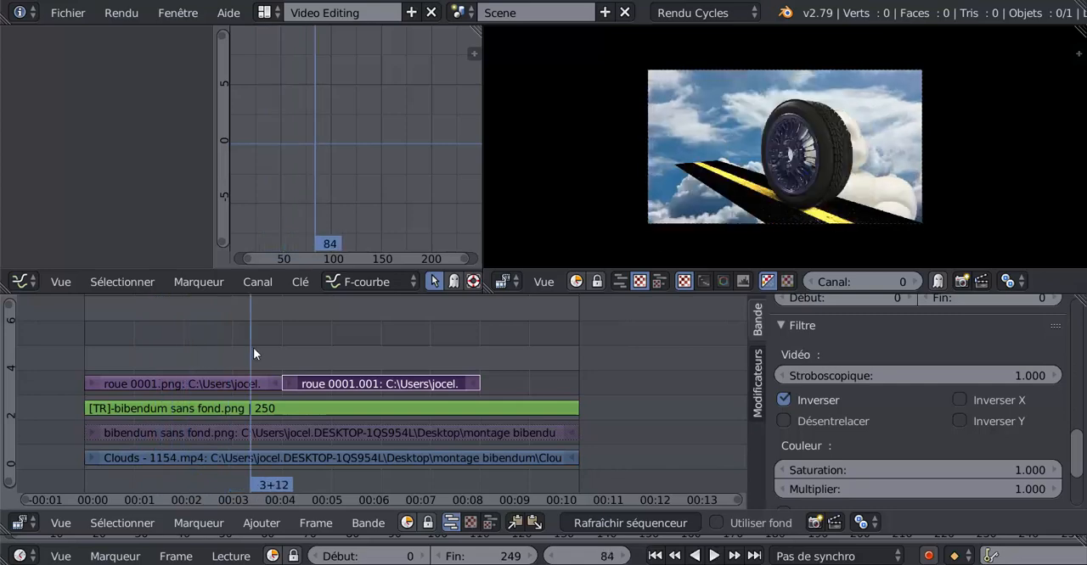
pyautogui.click(712, 555)
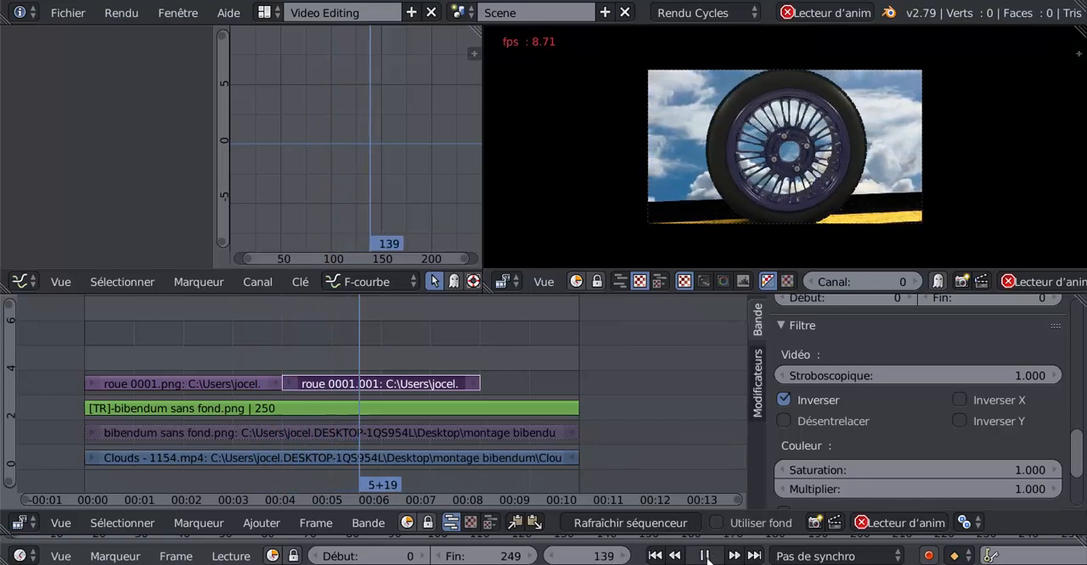
pyautogui.click(704, 556)
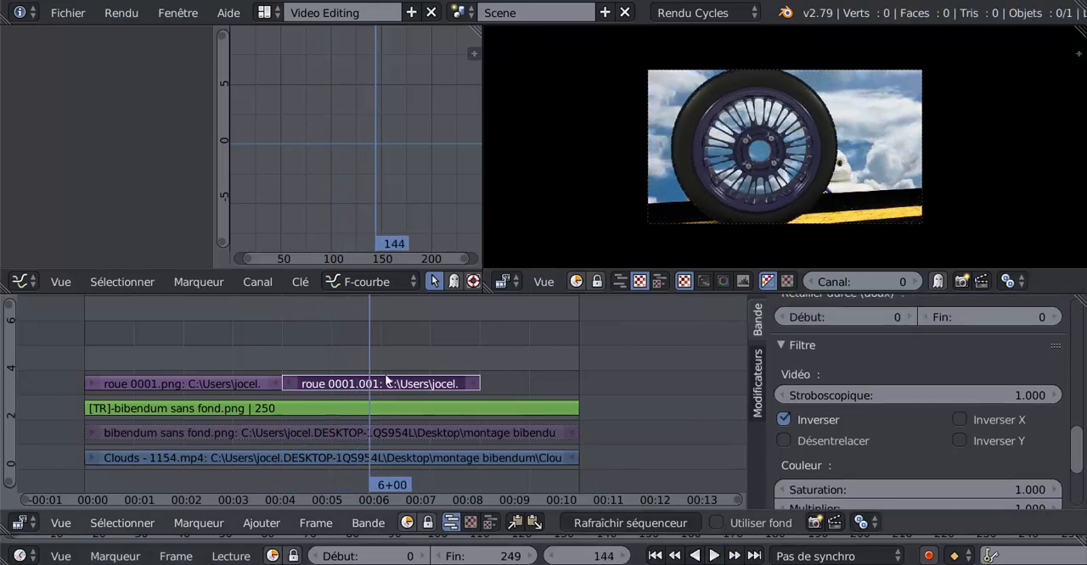
pyautogui.click(289, 341)
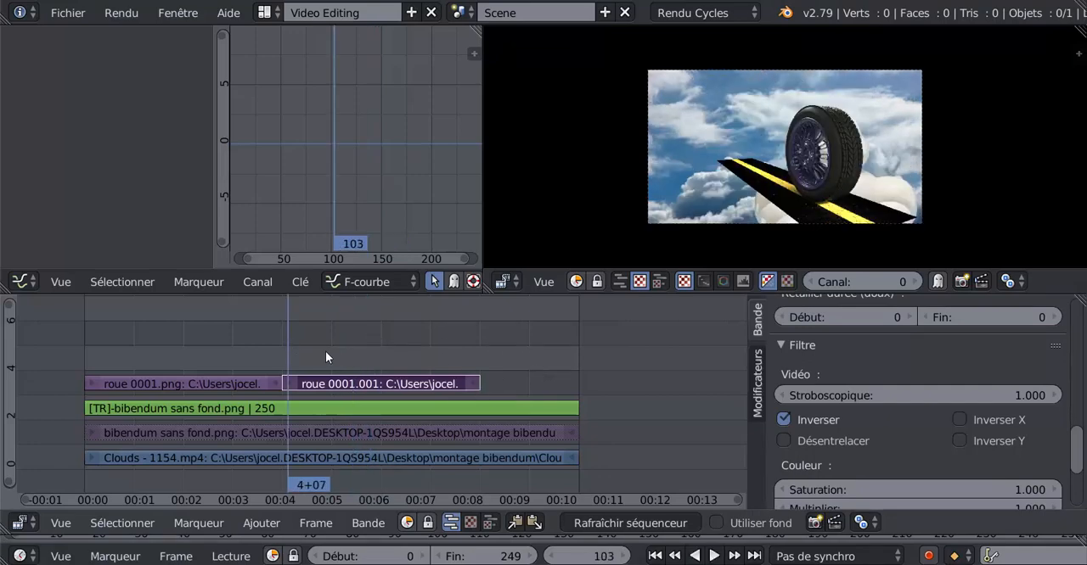
pyautogui.moveTo(287, 341); pyautogui.dragTo(371, 337)
# - Extend the end of the duplicated wheel strip to frame 249
pyautogui.click(475, 387)
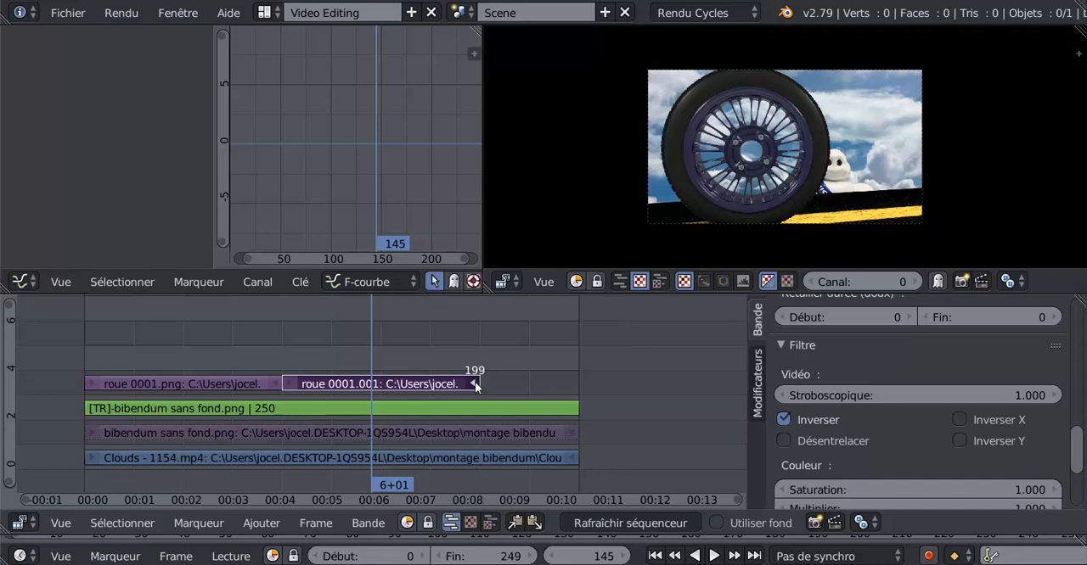
pyautogui.press('g')
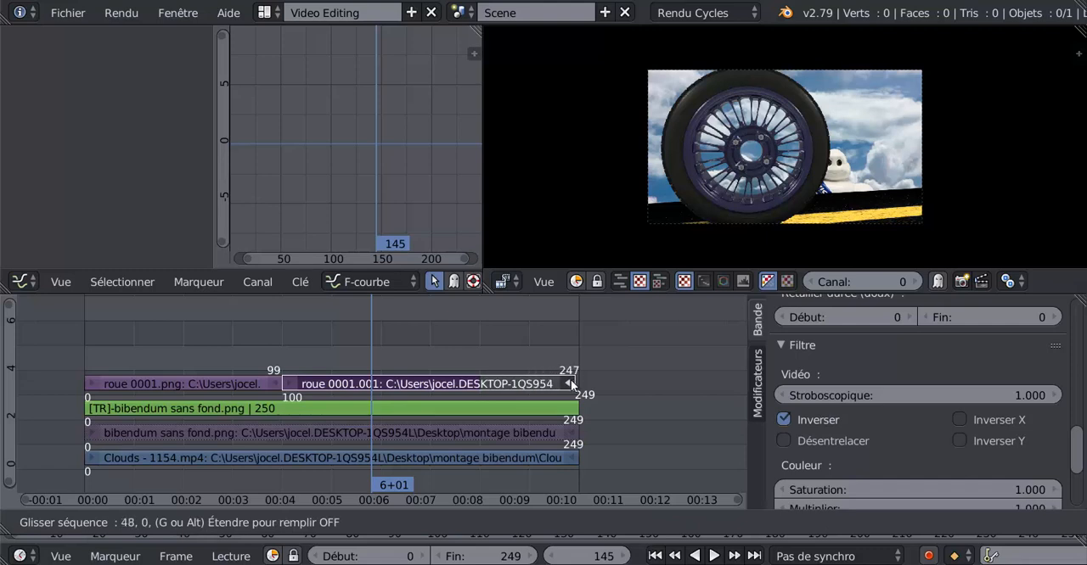
pyautogui.click(573, 380)
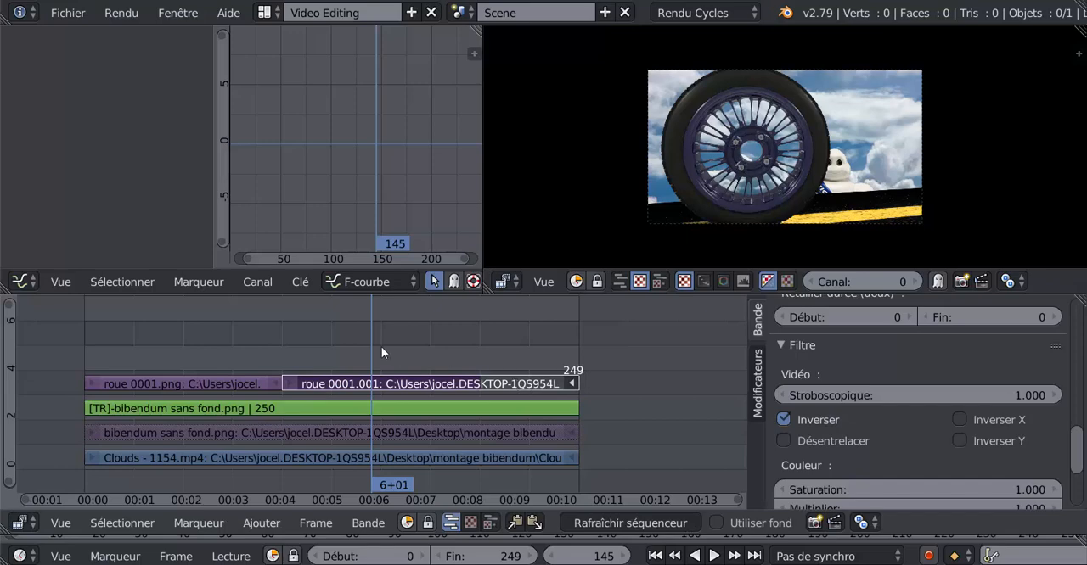
# - Scrub from about frame 236 to 241 to check the held wheel image near the montage's end
pyautogui.moveTo(505, 343); pyautogui.dragTo(551, 342)
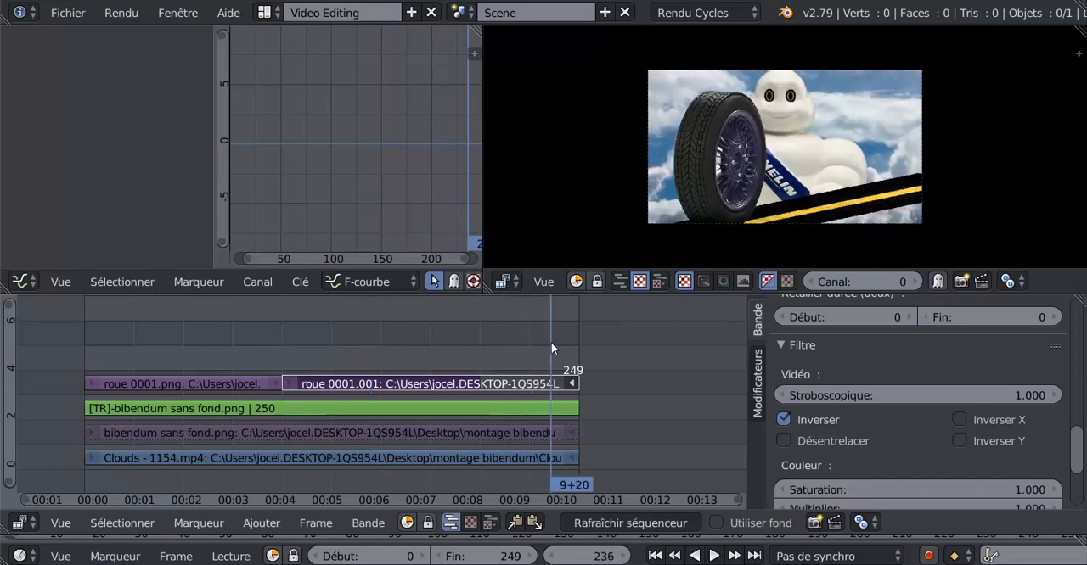
pyautogui.press('Right')
pyautogui.press('Right')
pyautogui.press('Right')
pyautogui.press('Right')
pyautogui.press('Right')
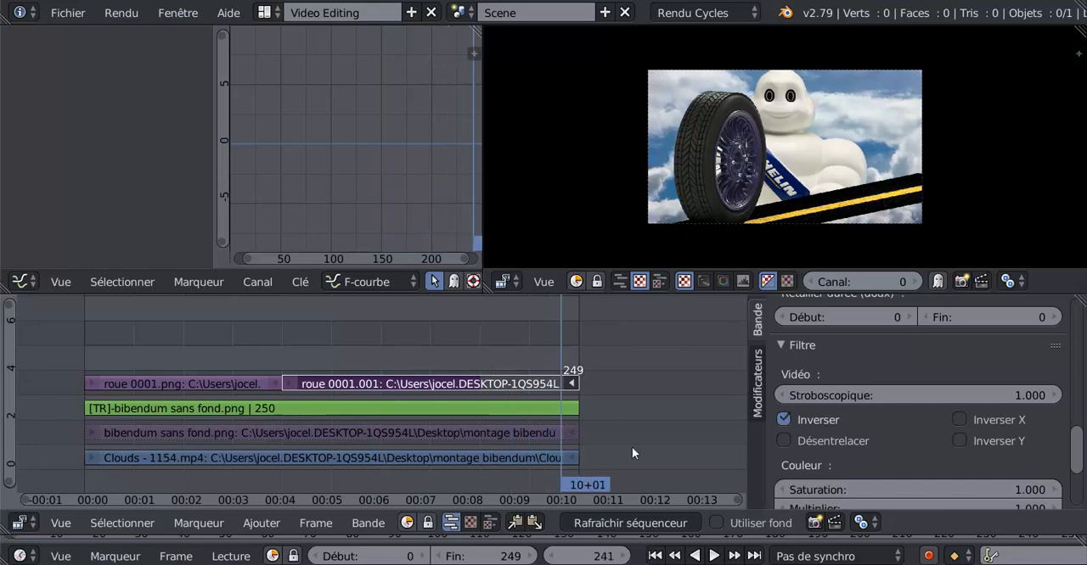
# - Add the sound file jingle celtik_karma.mp3 from the Desktop's zic folder as a strip starting at frame 241
pyautogui.scroll(-1, 632, 447)
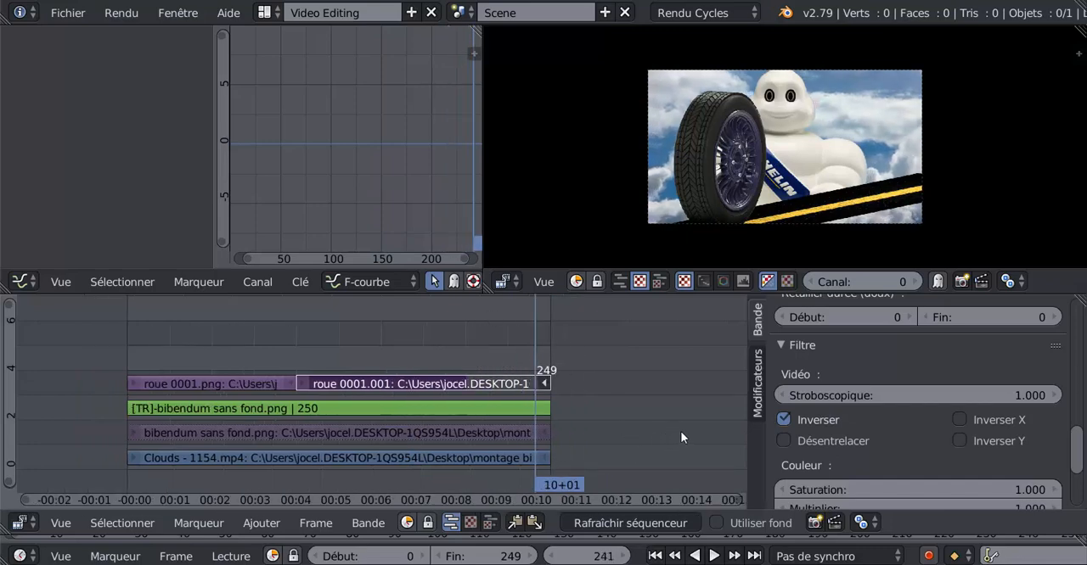
pyautogui.click(259, 523)
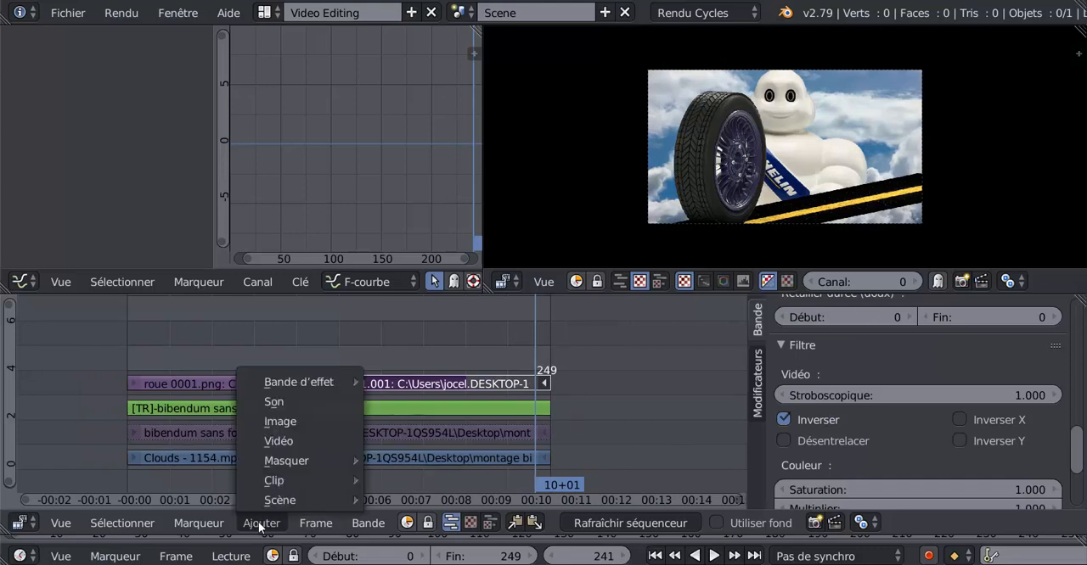
pyautogui.click(277, 403)
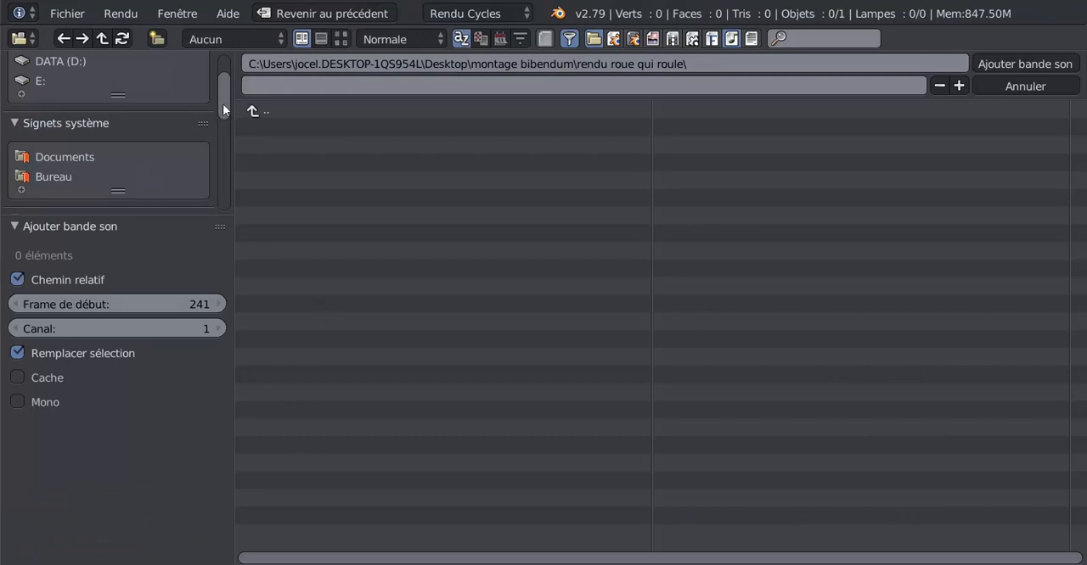
pyautogui.moveTo(219, 110)
pyautogui.mouseDown()
pyautogui.moveTo(223, 158)
pyautogui.moveTo(221, 123)
pyautogui.mouseUp()
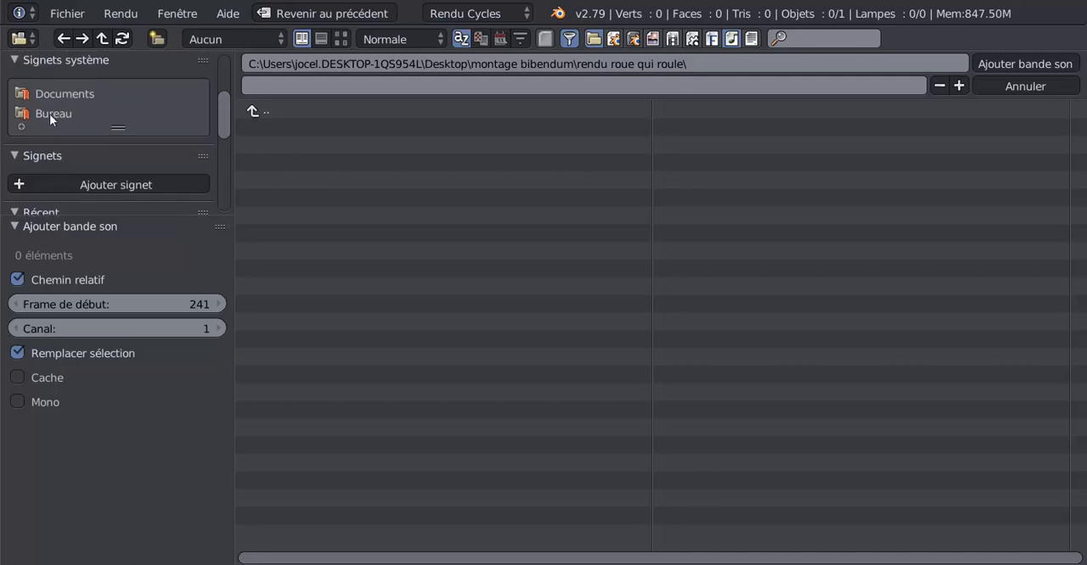
pyautogui.click(49, 114)
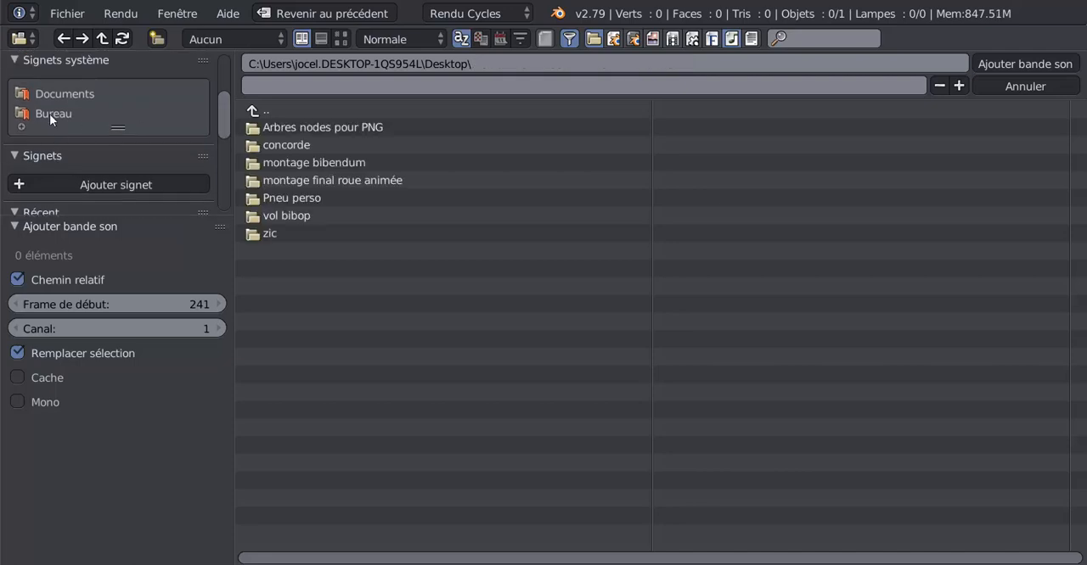
pyautogui.click(257, 233)
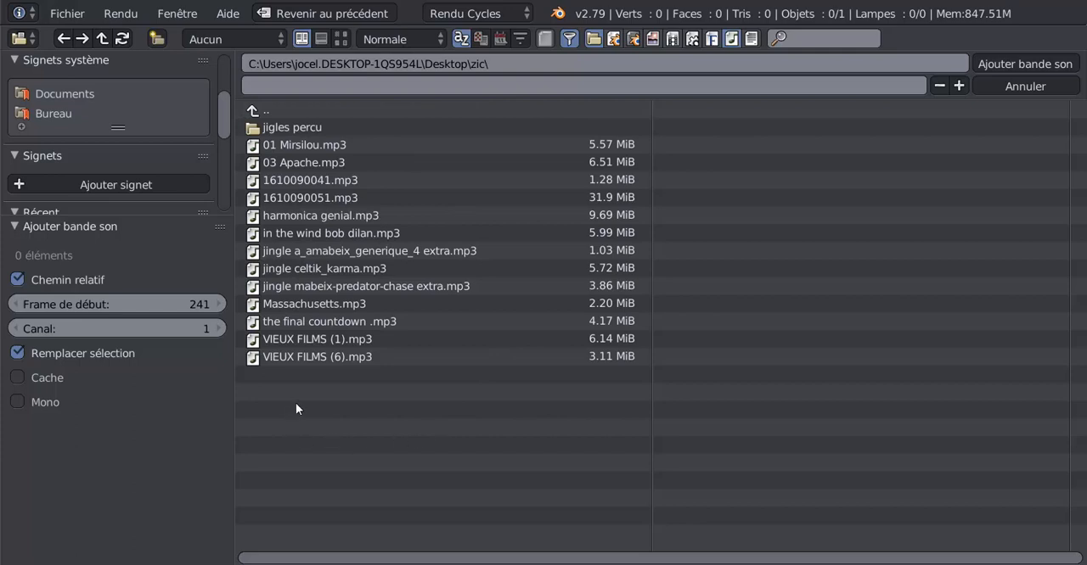
pyautogui.click(294, 267)
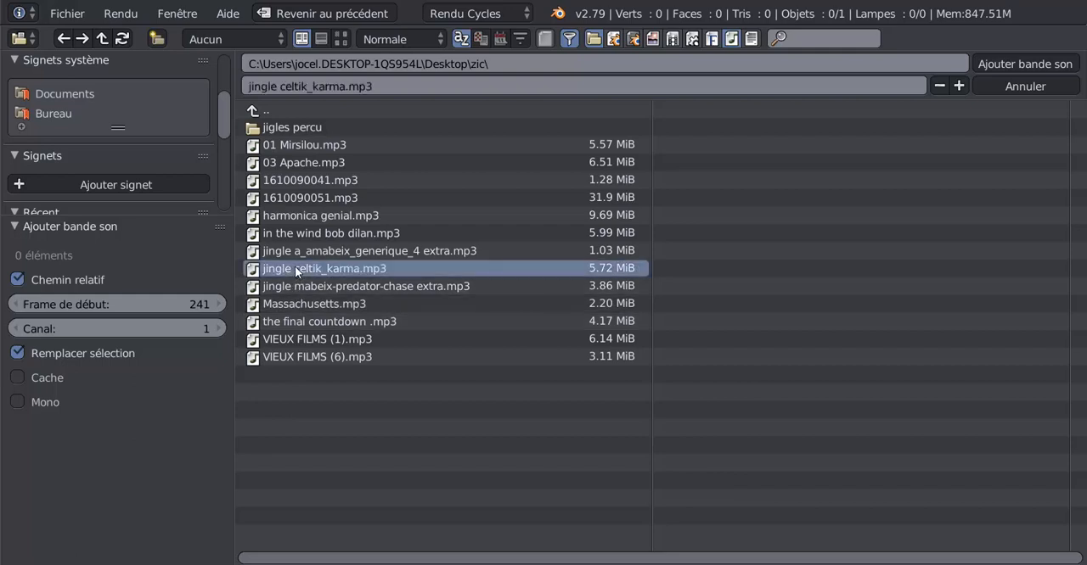
pyautogui.click(1015, 62)
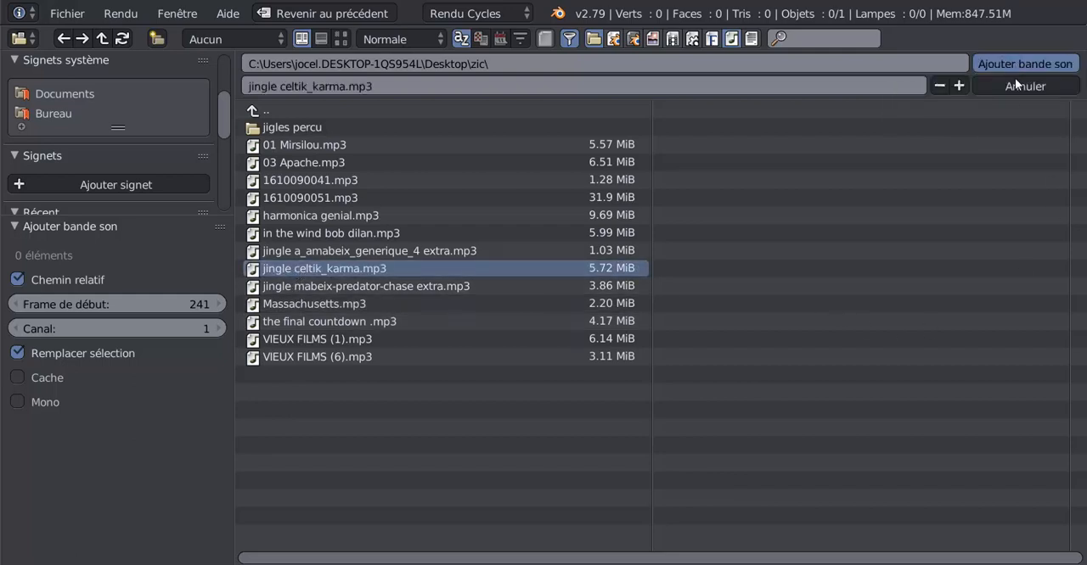
pyautogui.scroll(-6, 582, 408)
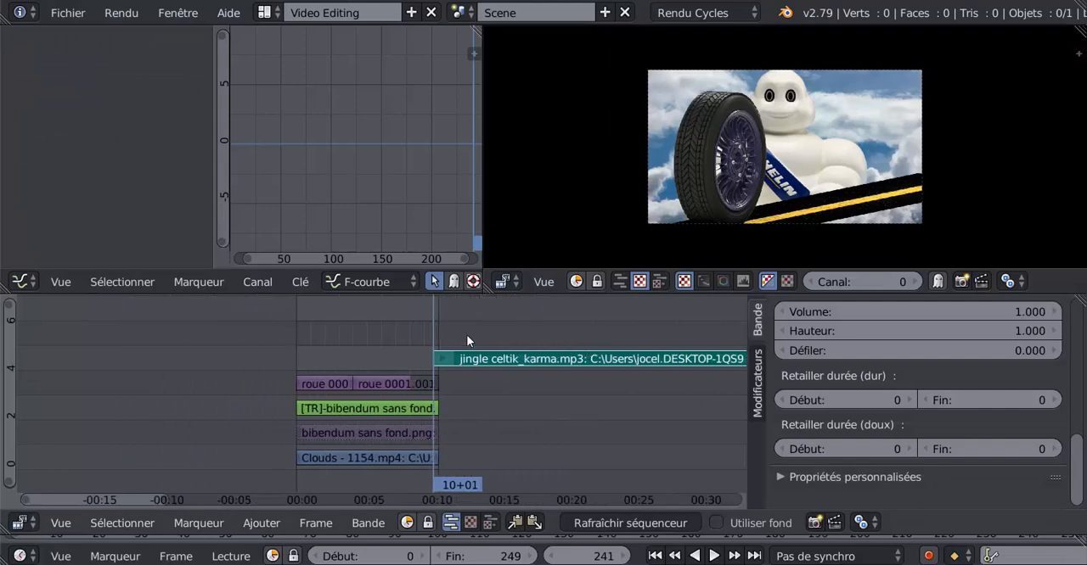
# - Return the playhead to frame 0 and move the sound strip to start at frame 0 on channel 6
pyautogui.hotkey('alt', 'a')
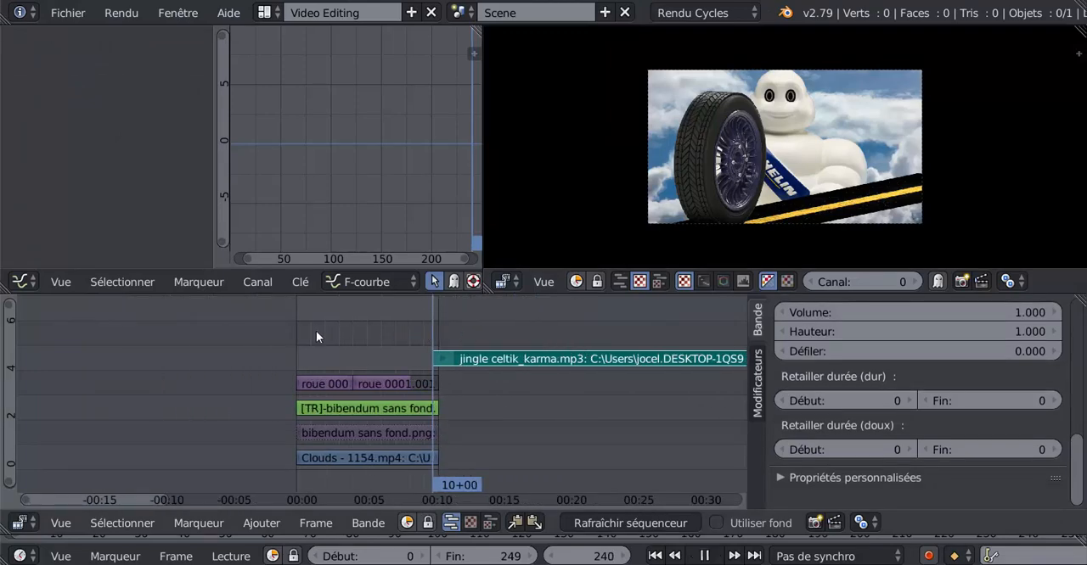
pyautogui.press('Escape')
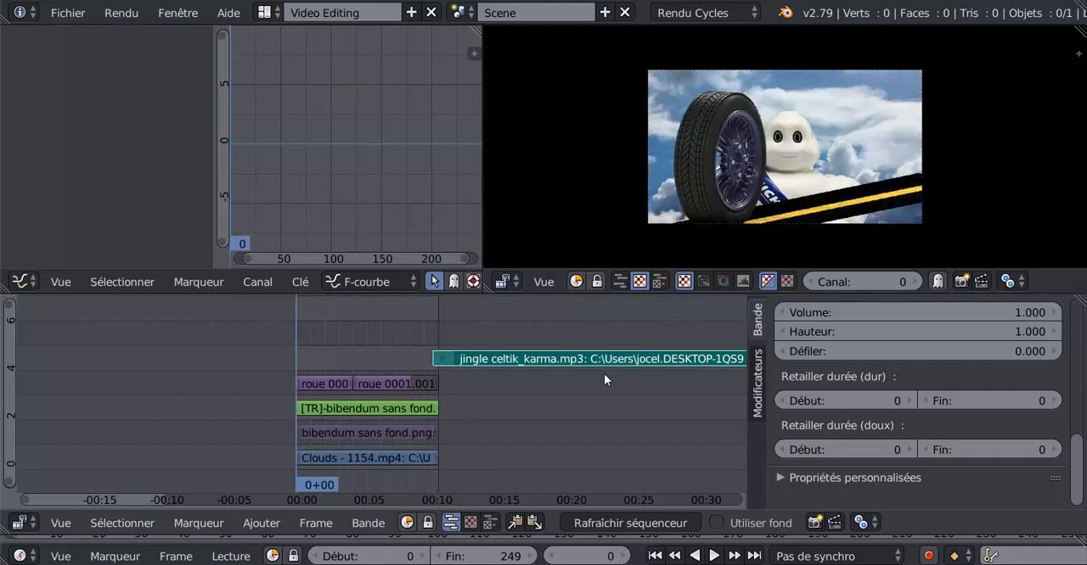
pyautogui.scroll(4, 604, 373)
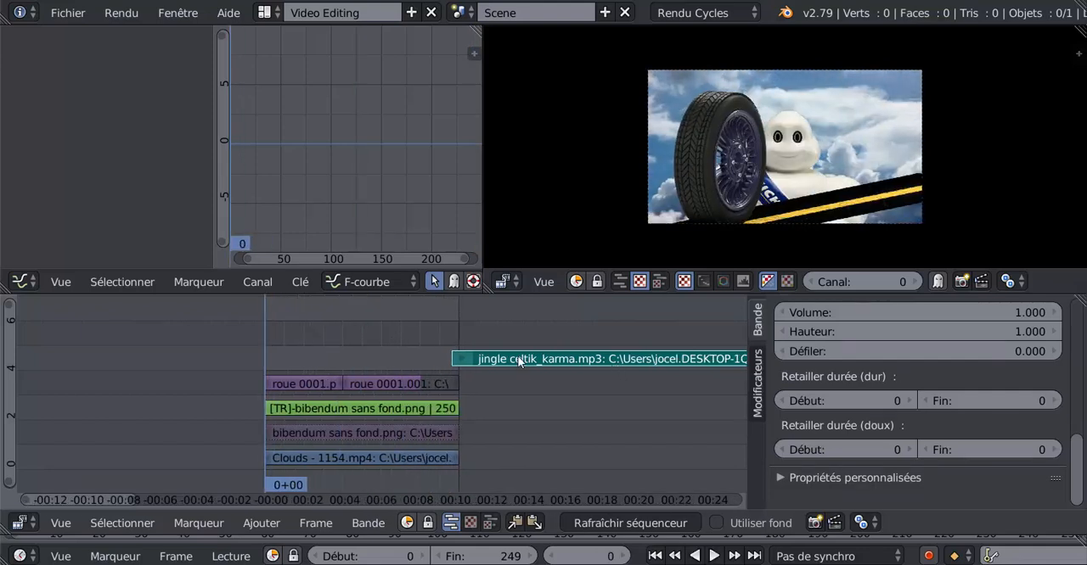
pyautogui.press('g')
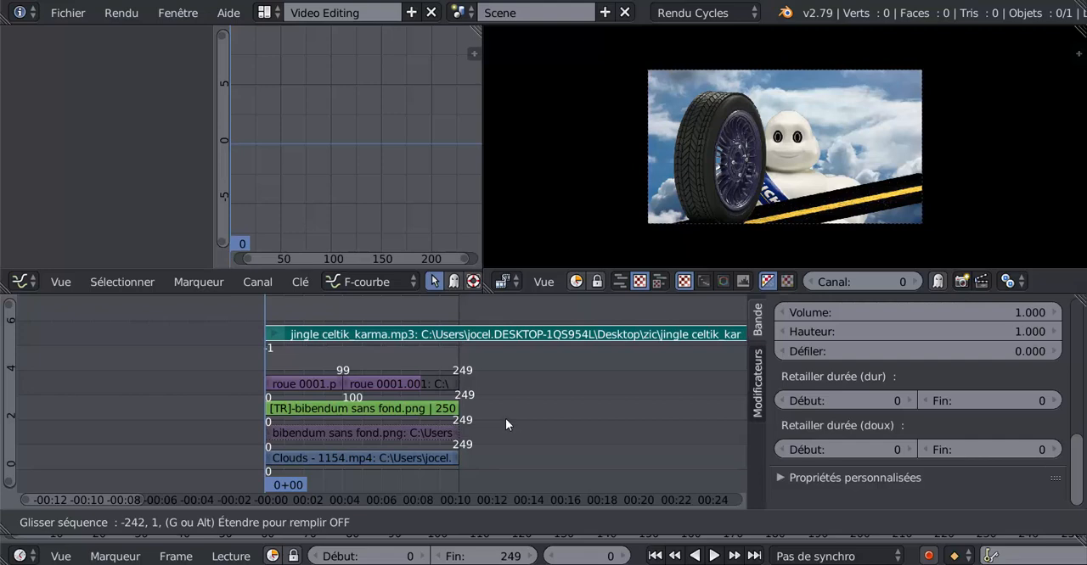
pyautogui.click(506, 418)
# - Trim the end of the sound strip to frame 249 so it matches the montage's length
pyautogui.scroll(-10, 596, 377)
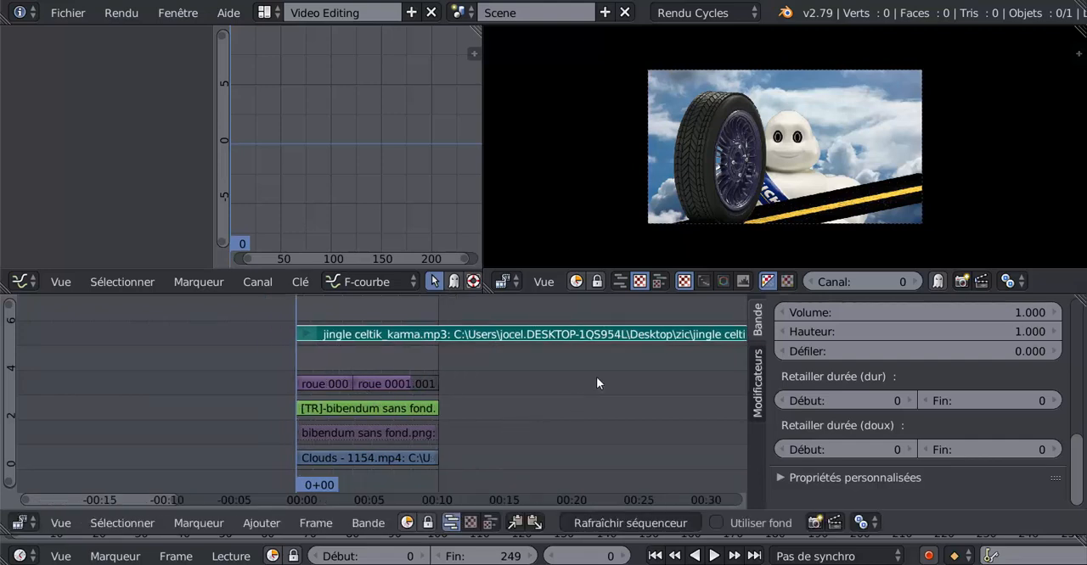
pyautogui.scroll(-3, 599, 377)
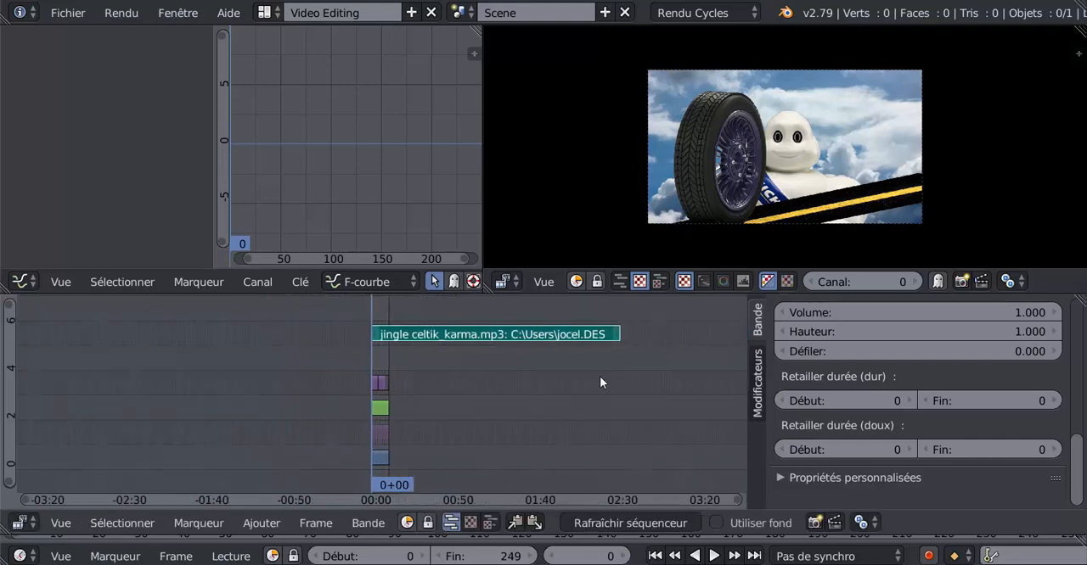
pyautogui.scroll(4, 600, 377)
pyautogui.rightClick(702, 333)
pyautogui.press('g')
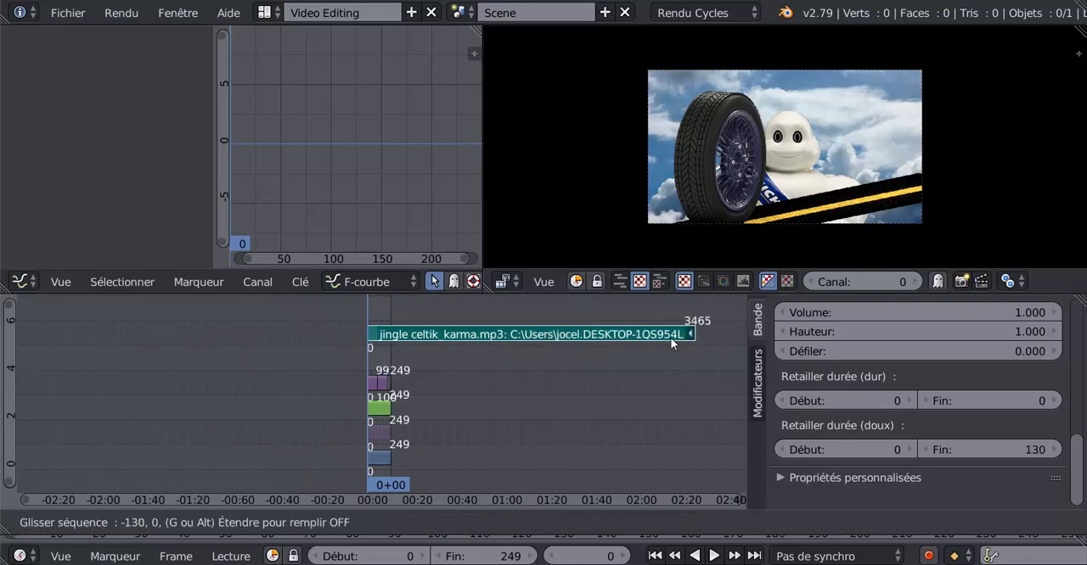
pyautogui.click(395, 346)
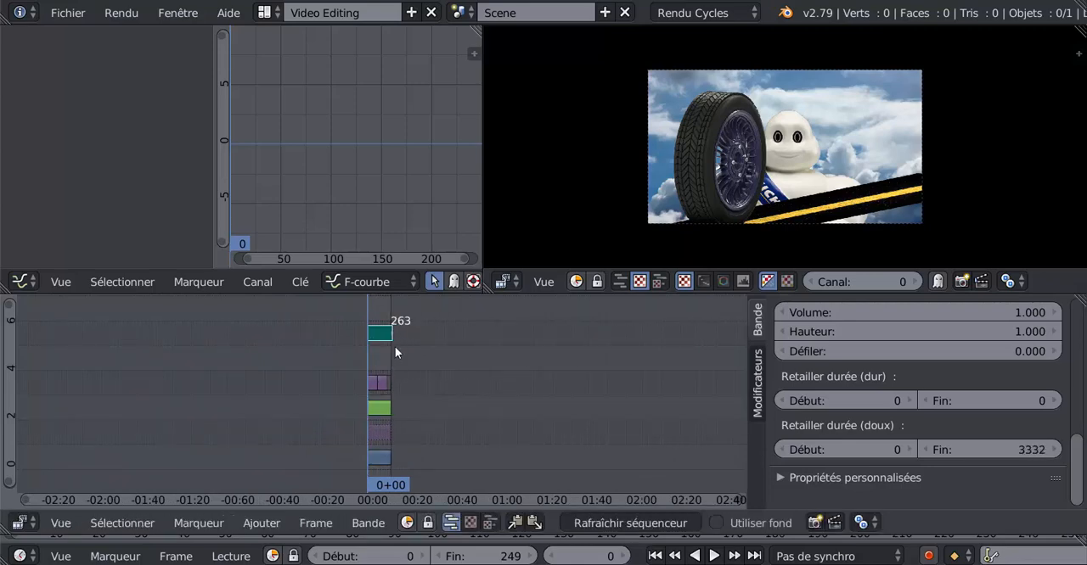
pyautogui.scroll(6, 465, 361)
pyautogui.scroll(8, 465, 361)
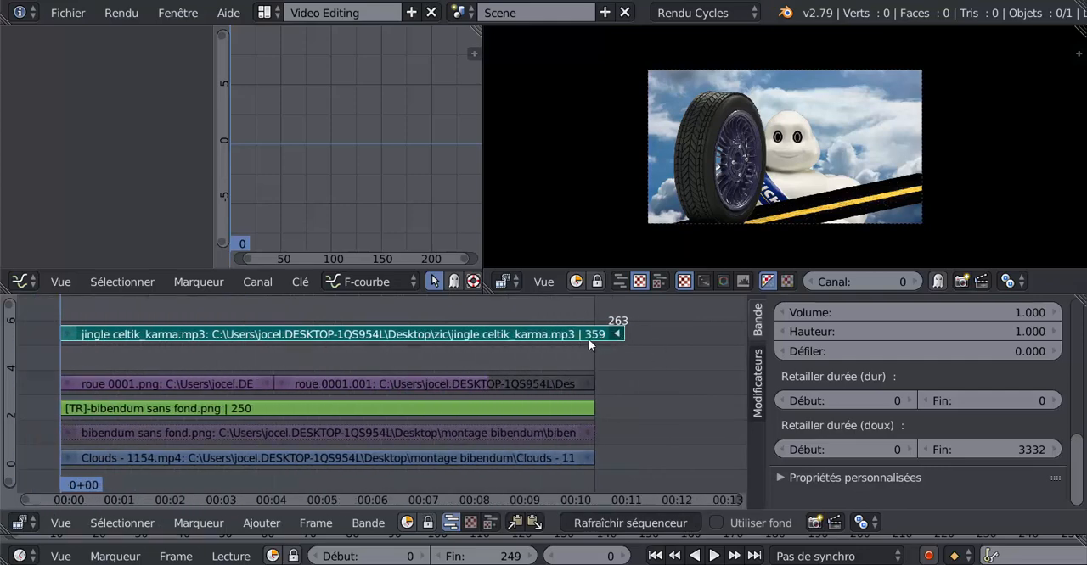
pyautogui.press('g')
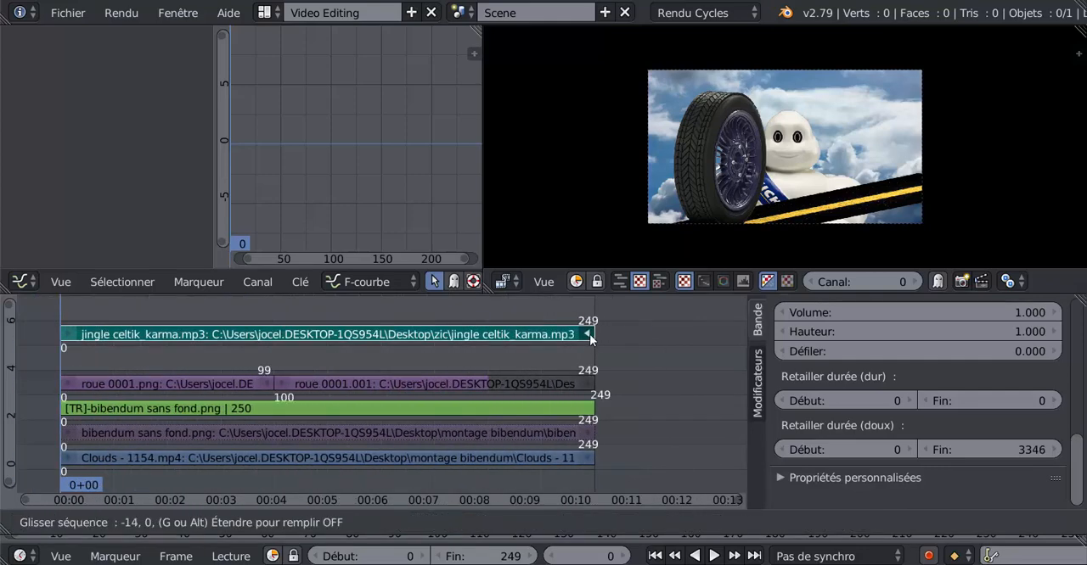
pyautogui.click(590, 335)
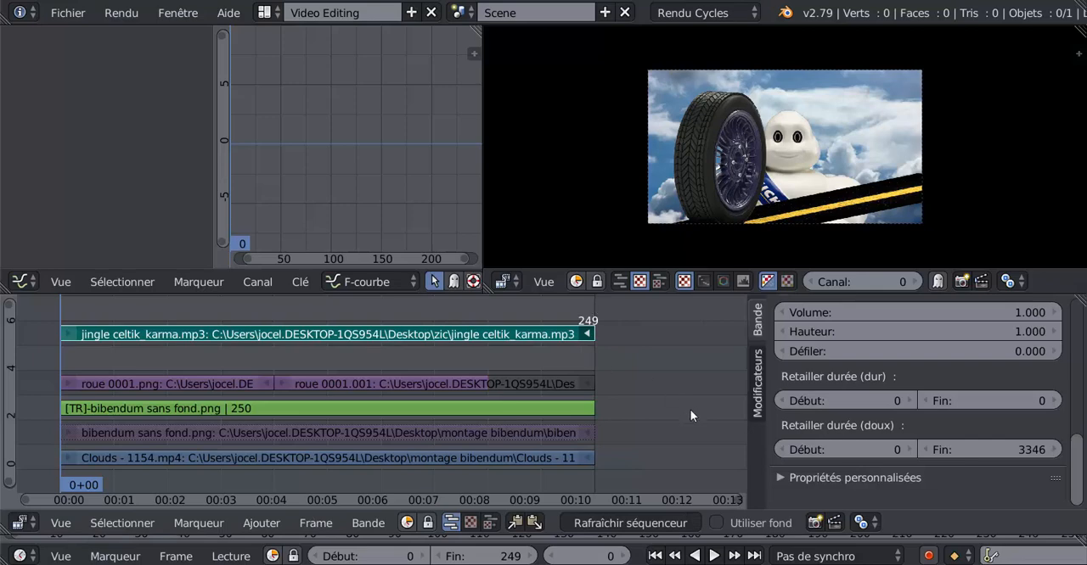
# - Play the montage from frame 0 to about 28 with its soundtrack and examine the sound strip's volume, pitch and pan settings
pyautogui.click(713, 556)
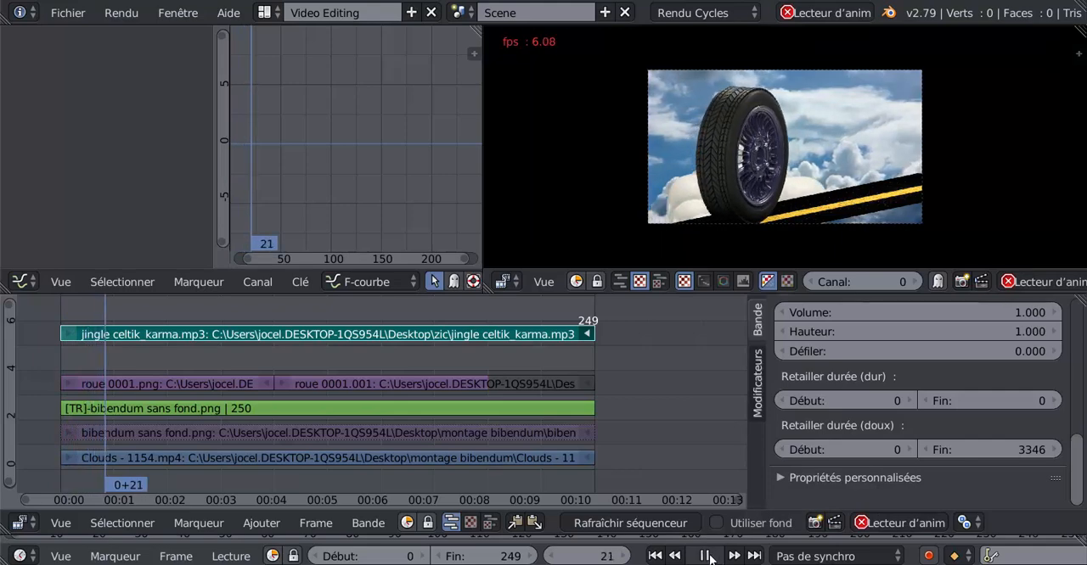
pyautogui.click(706, 556)
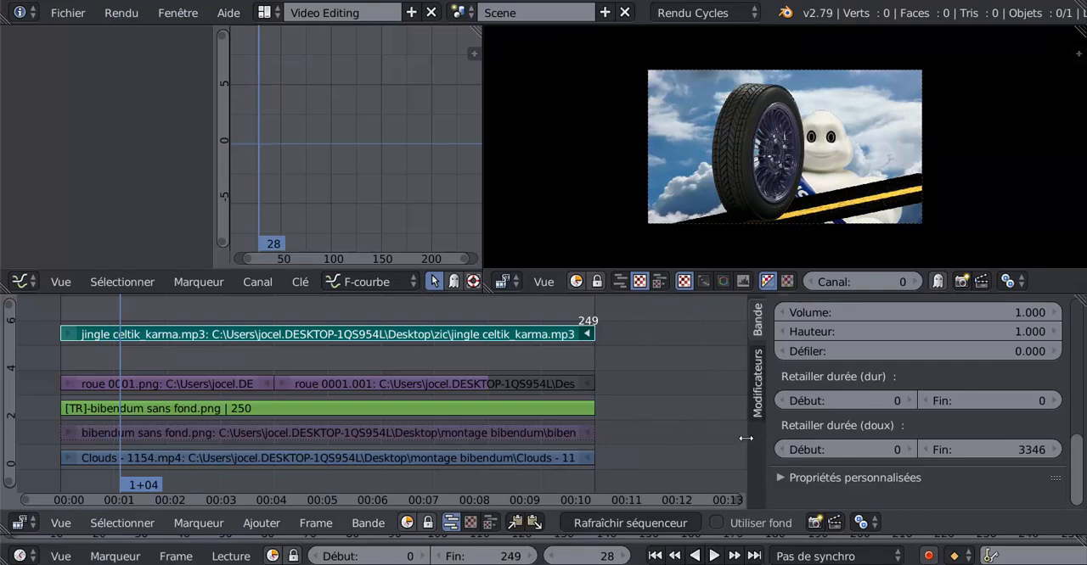
pyautogui.moveTo(745, 438); pyautogui.dragTo(888, 437)
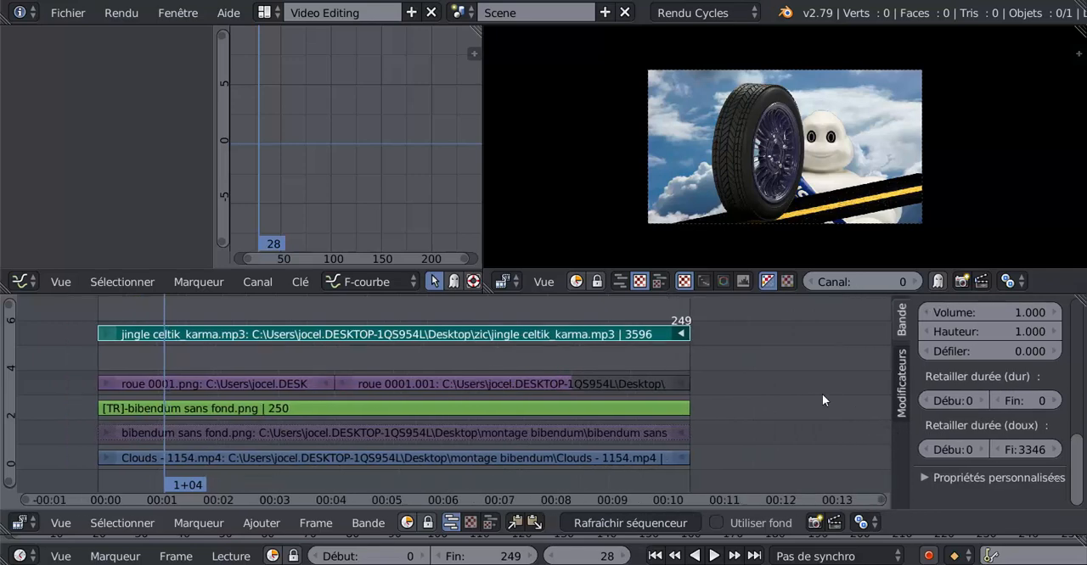
pyautogui.press('Home')
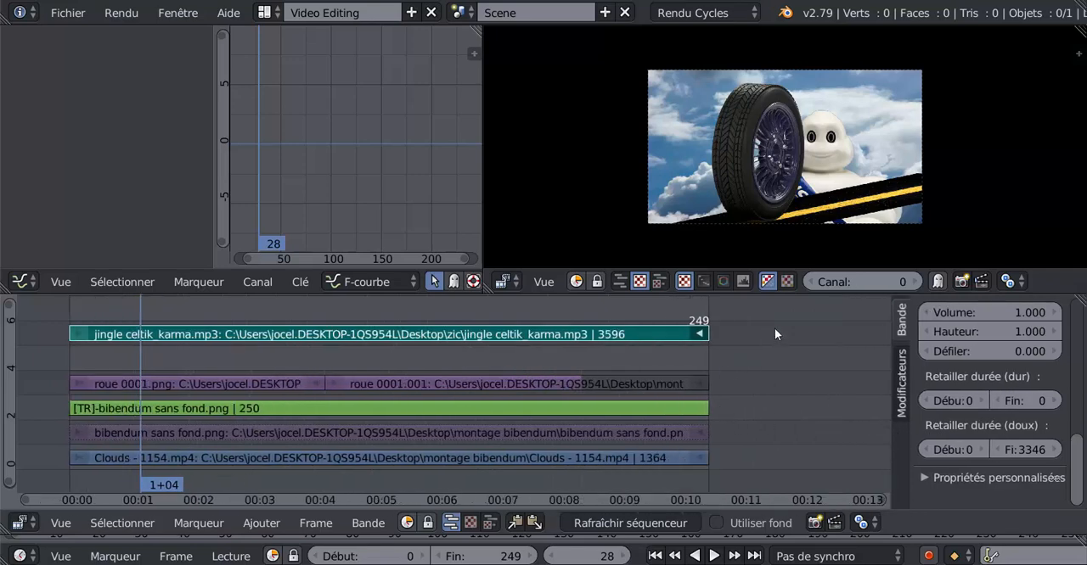
pyautogui.moveTo(797, 294)
pyautogui.mouseDown()
pyautogui.moveTo(809, 318)
pyautogui.moveTo(823, 224)
pyautogui.moveTo(798, 286)
pyautogui.mouseUp()
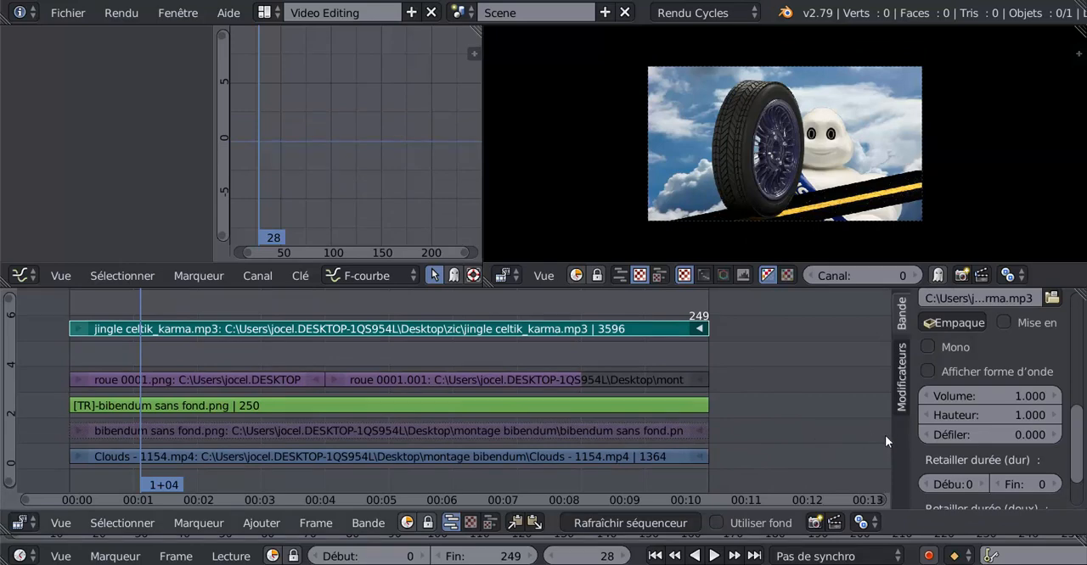
pyautogui.moveTo(891, 431); pyautogui.dragTo(765, 433)
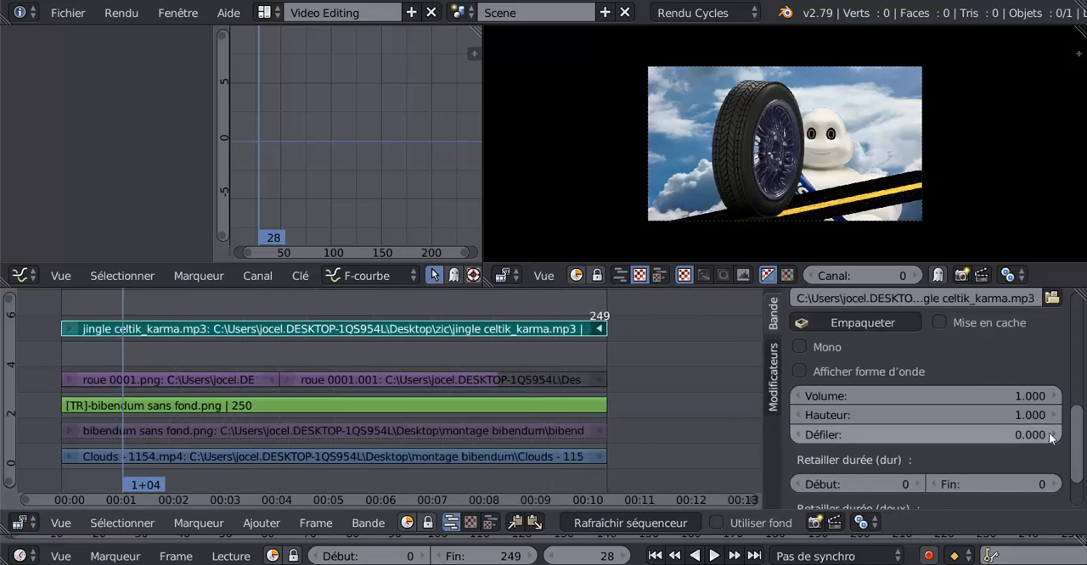
# - Select the Bibendum transform strip and try to move its image directly in the preview
pyautogui.scroll(10, 925, 435)
pyautogui.click(400, 406)
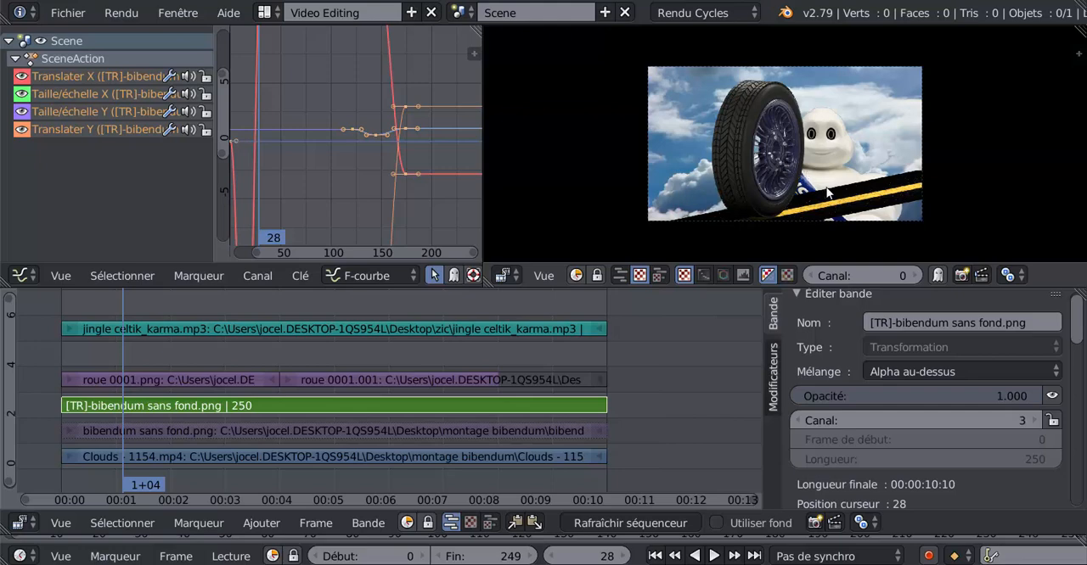
pyautogui.scroll(2, 807, 179)
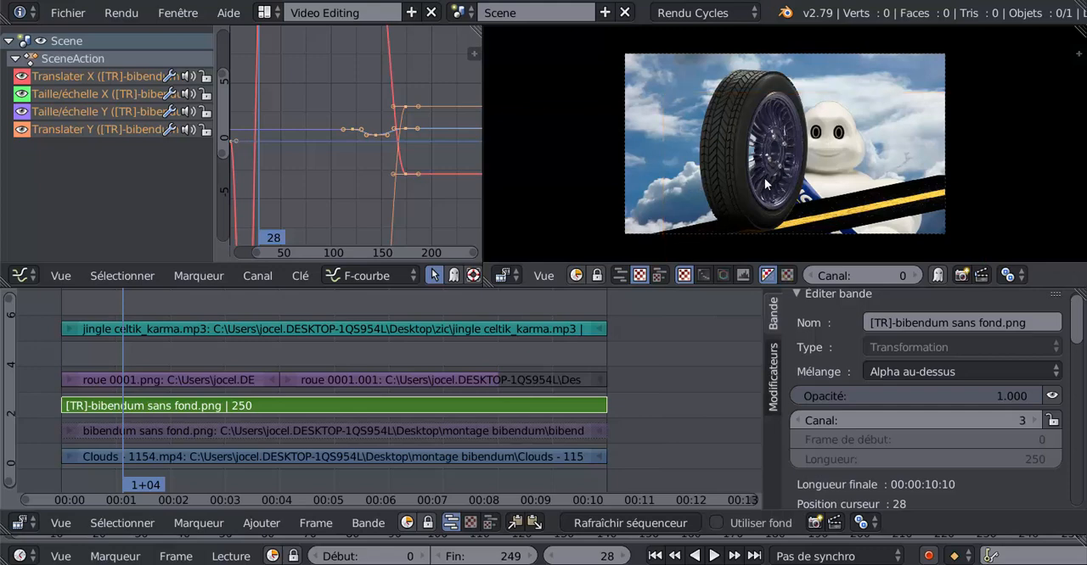
pyautogui.press('g')
pyautogui.rightClick(798, 156)
pyautogui.press('g')
pyautogui.rightClick(737, 116)
pyautogui.press('g')
pyautogui.rightClick(738, 109)
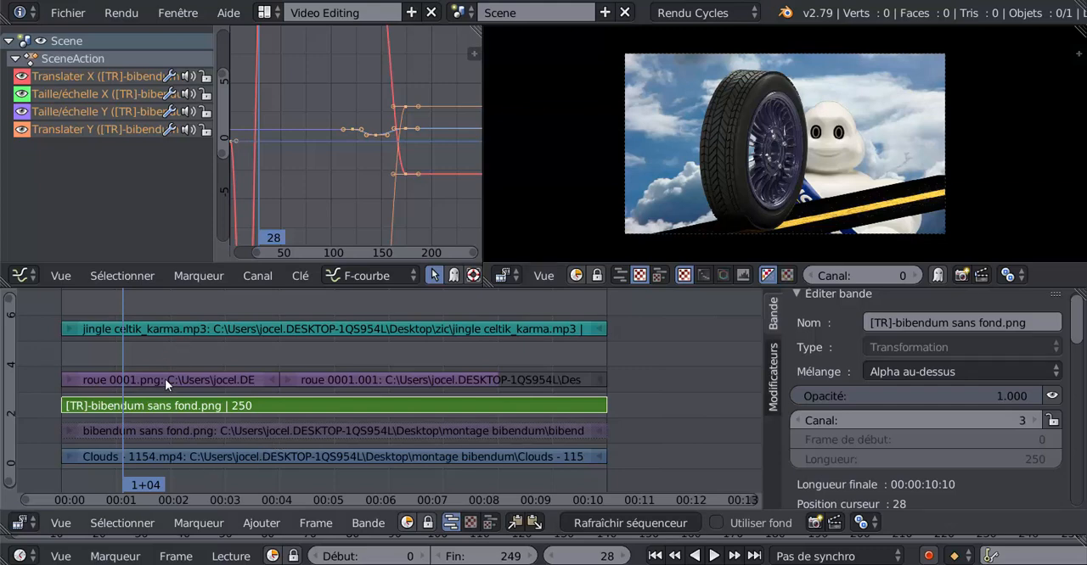
# - Go to frame 47 and add a Transform effect to the first wheel strip, roue 0001.png
pyautogui.hotkey('alt', 'a')
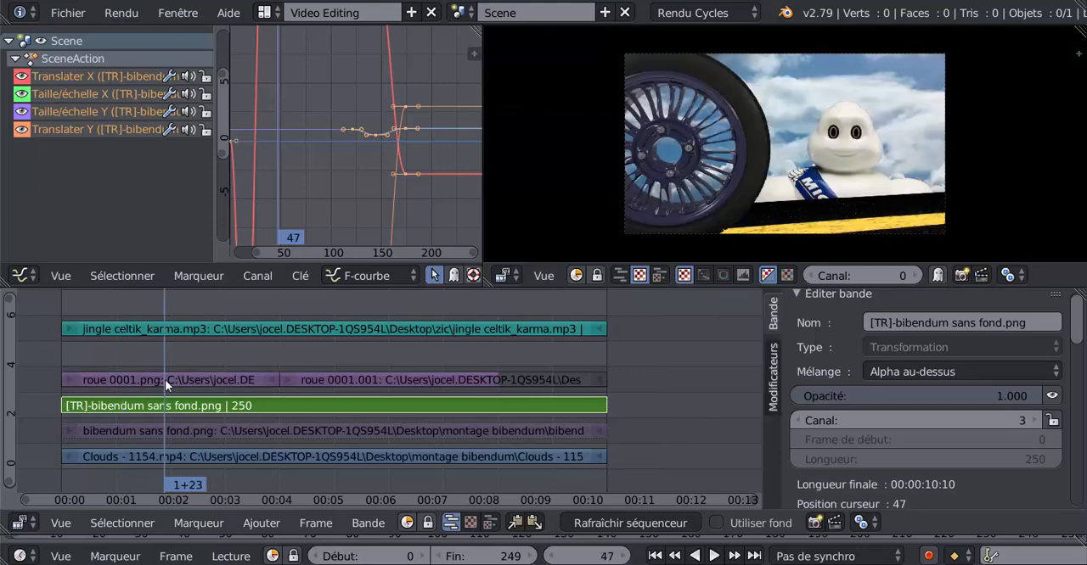
pyautogui.rightClick(193, 379)
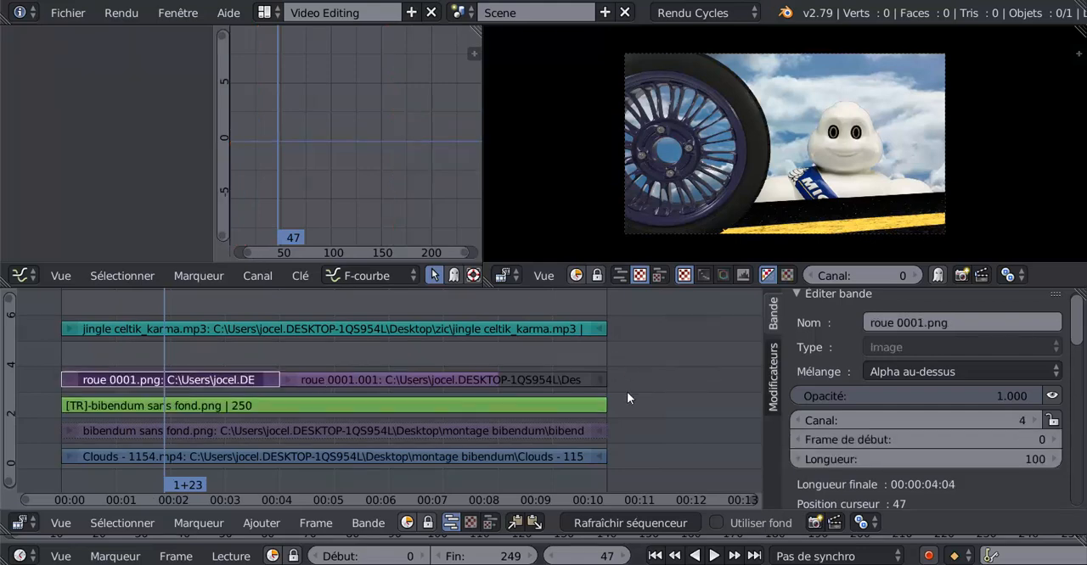
pyautogui.press('t')
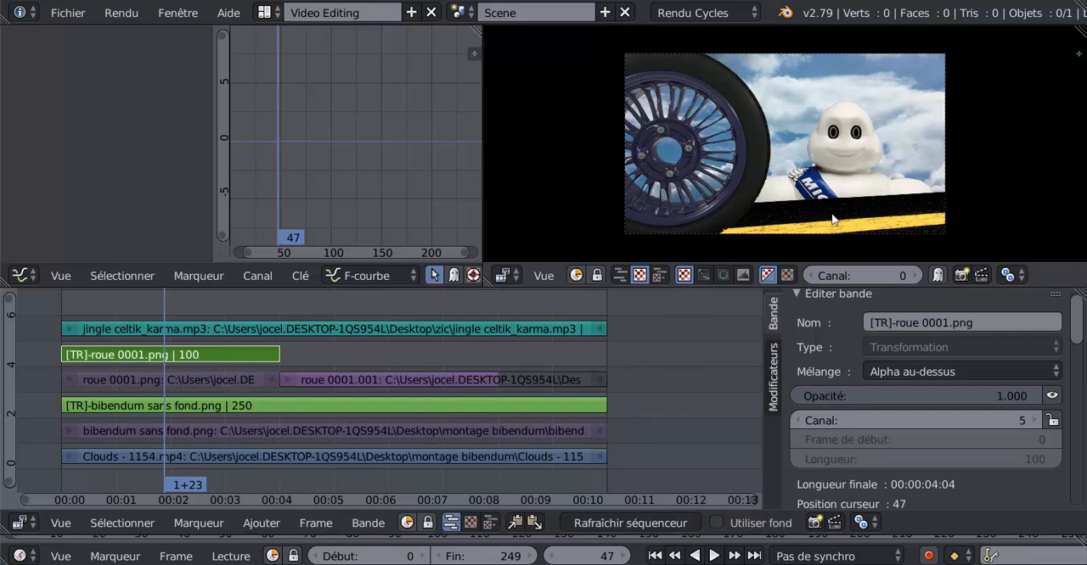
# - Shift the transformed wheel image rightward and slightly up within the preview frame, and play from frame 47 to check it
pyautogui.rightClick(756, 138)
pyautogui.press('g')
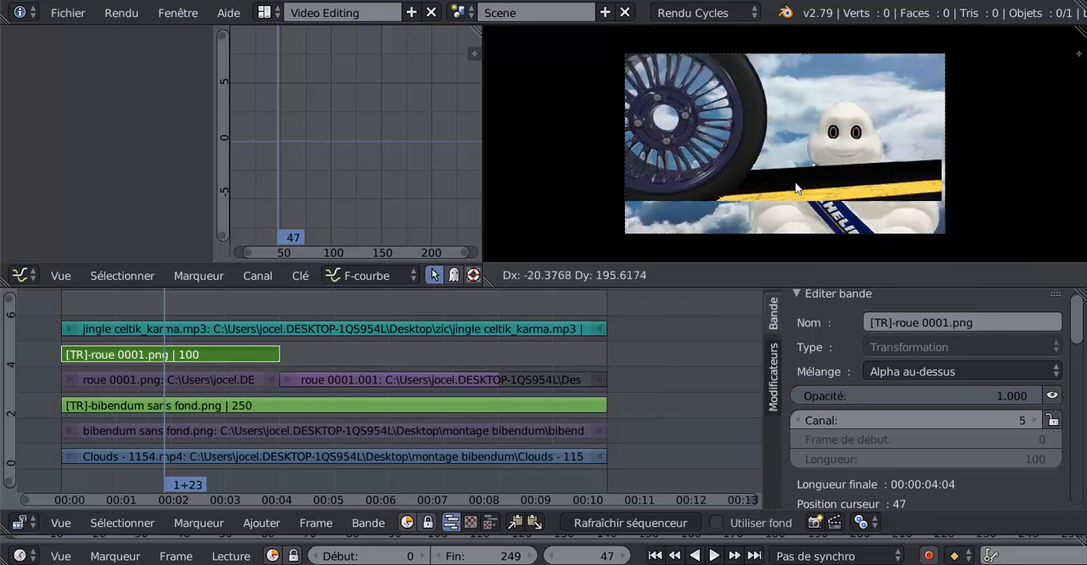
pyautogui.click(914, 188)
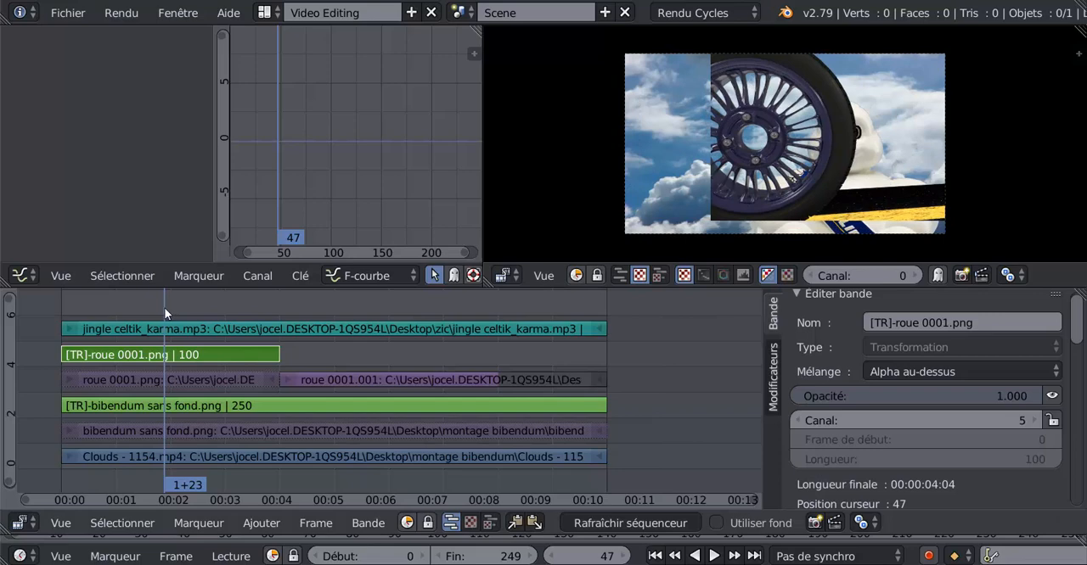
pyautogui.hotkey('alt', 'a')
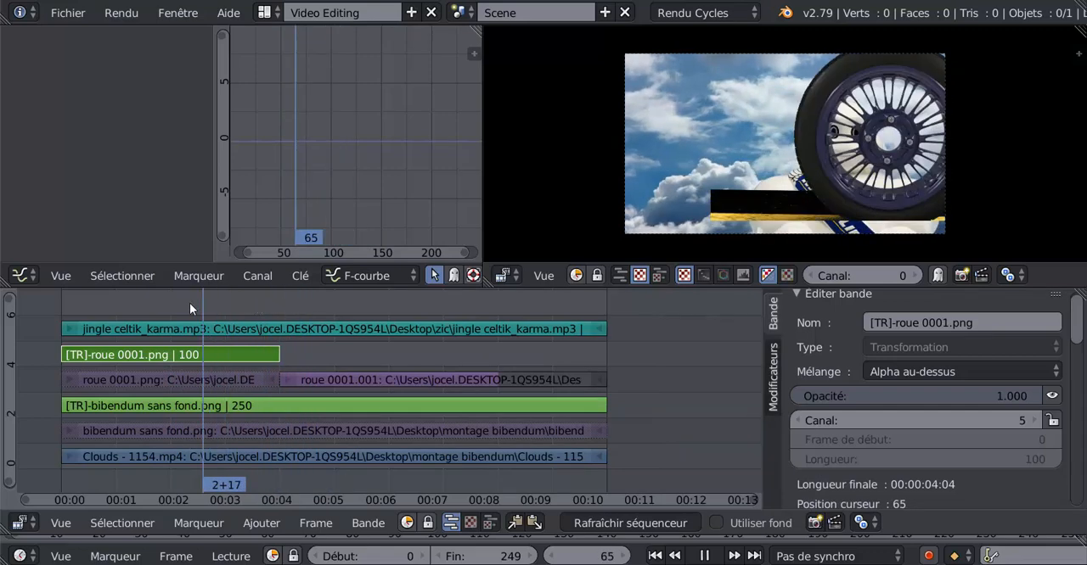
# - Stop playback at frame 79 and select the Clouds - 1154.mp4 video strip
pyautogui.hotkey('alt', 'a')
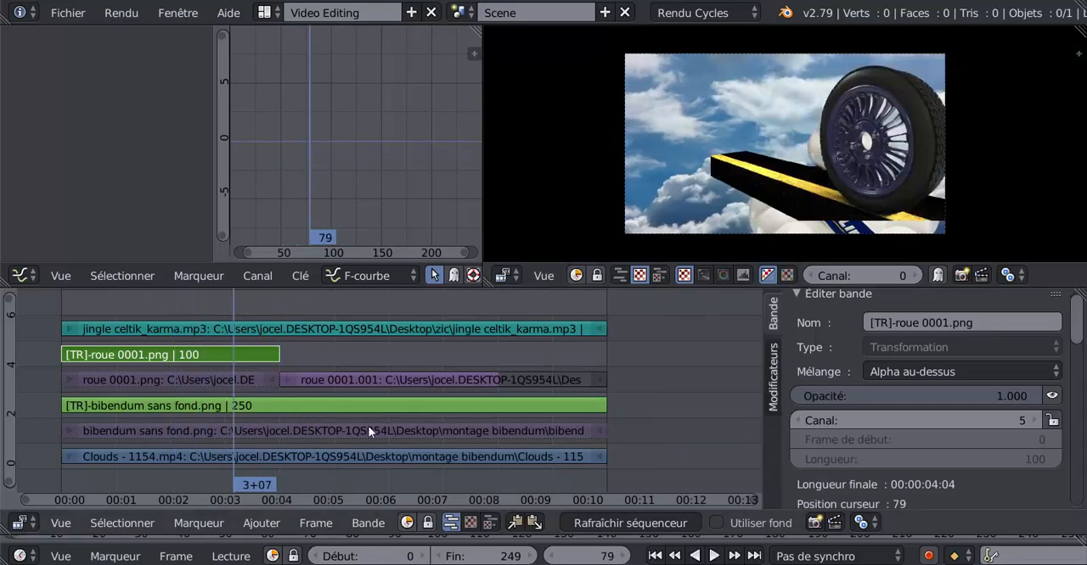
pyautogui.rightClick(311, 456)
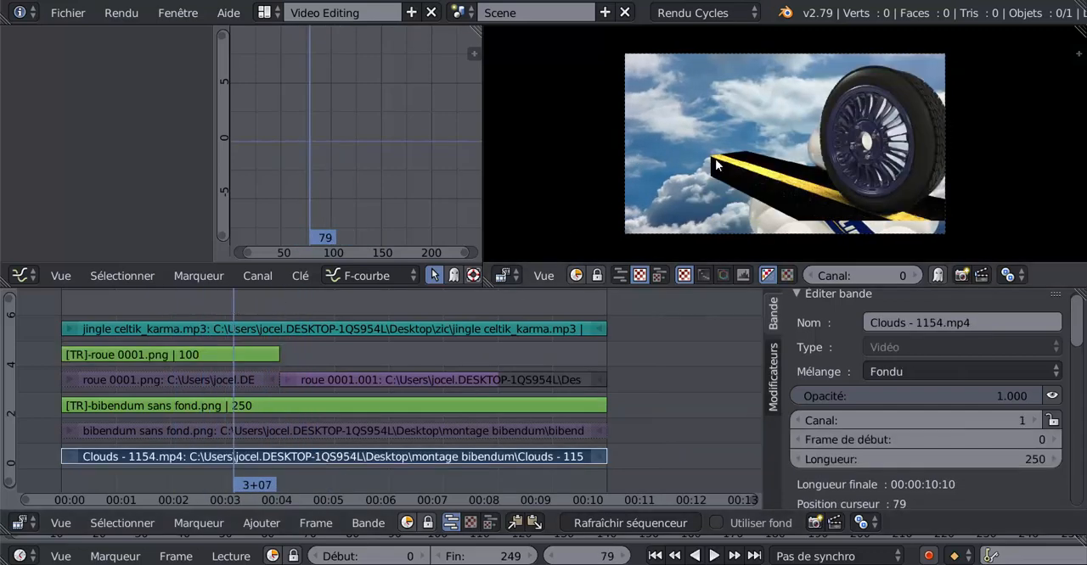
pyautogui.rightClick(711, 91)
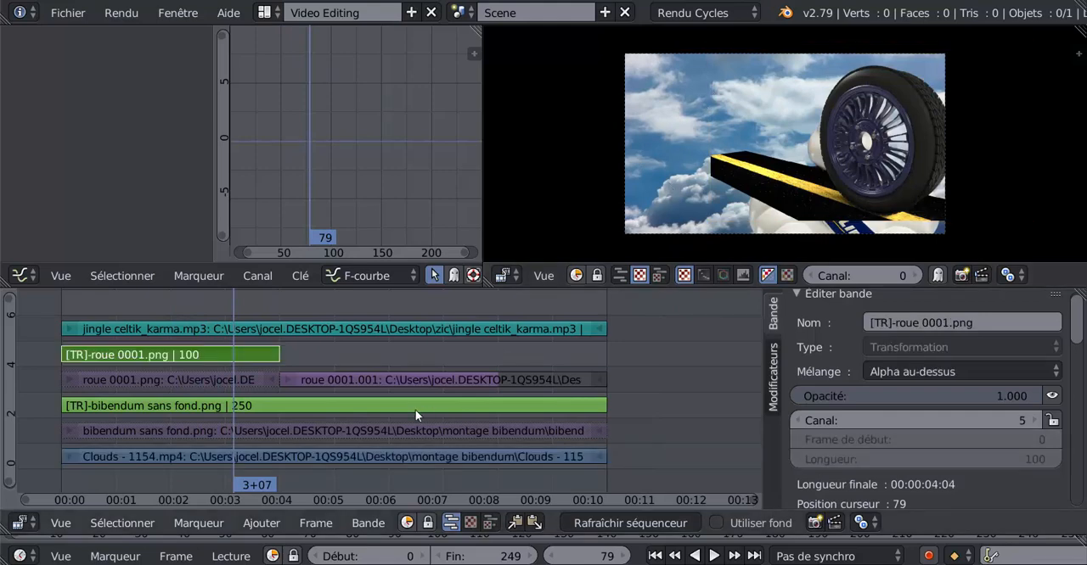
pyautogui.rightClick(321, 457)
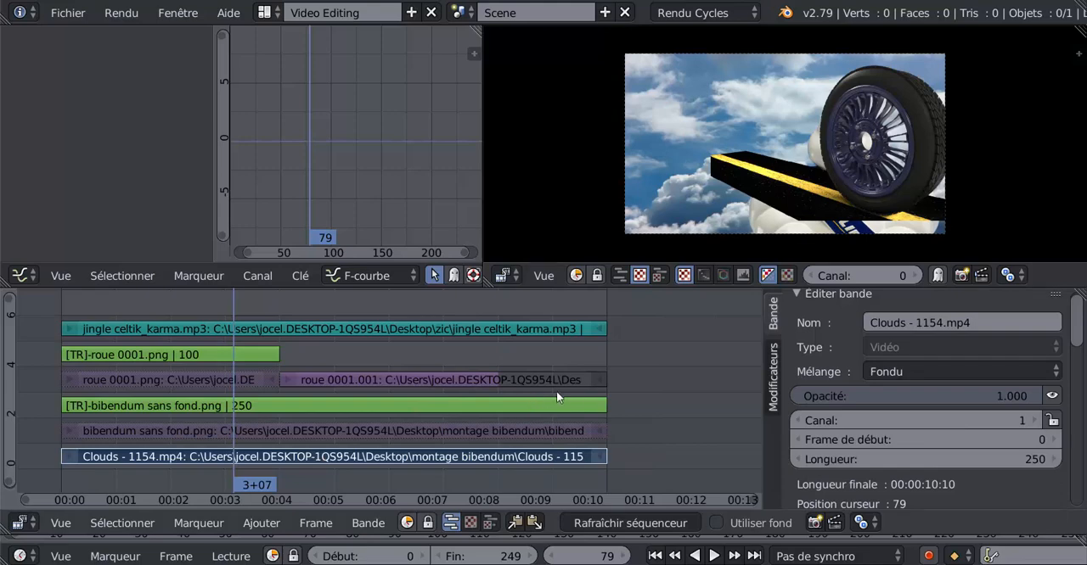
# - Add a Transform effect to the Clouds - 1154.mp4 strip, and add a second one to the same source strip
pyautogui.press('t')
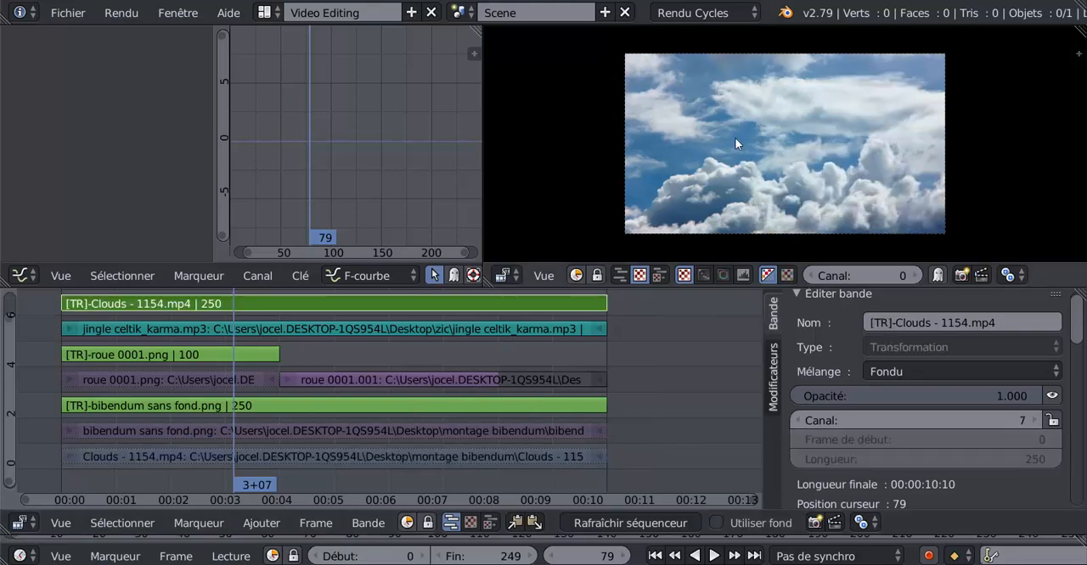
pyautogui.rightClick(363, 458)
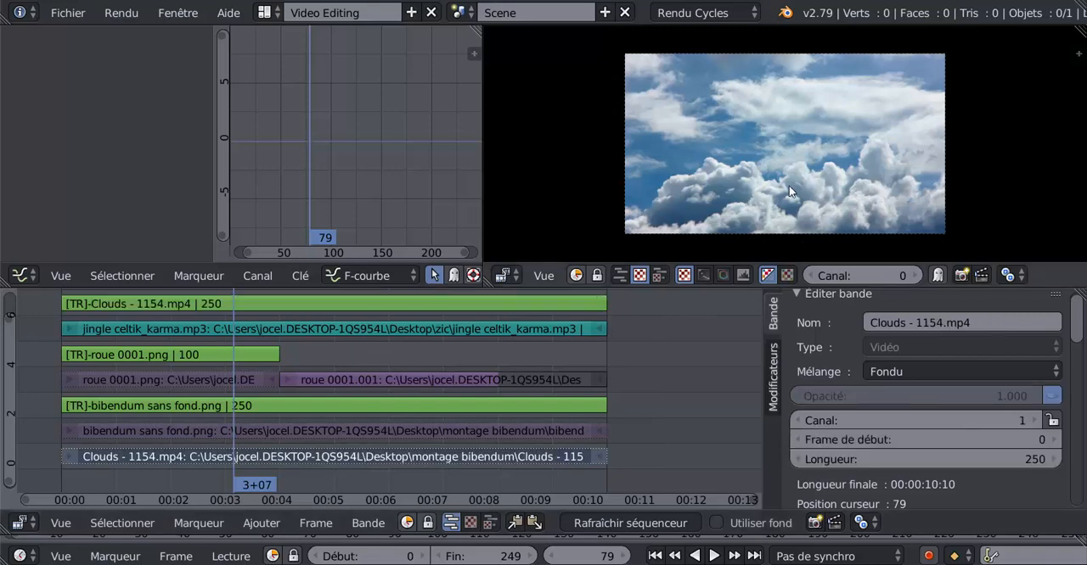
pyautogui.press('t')
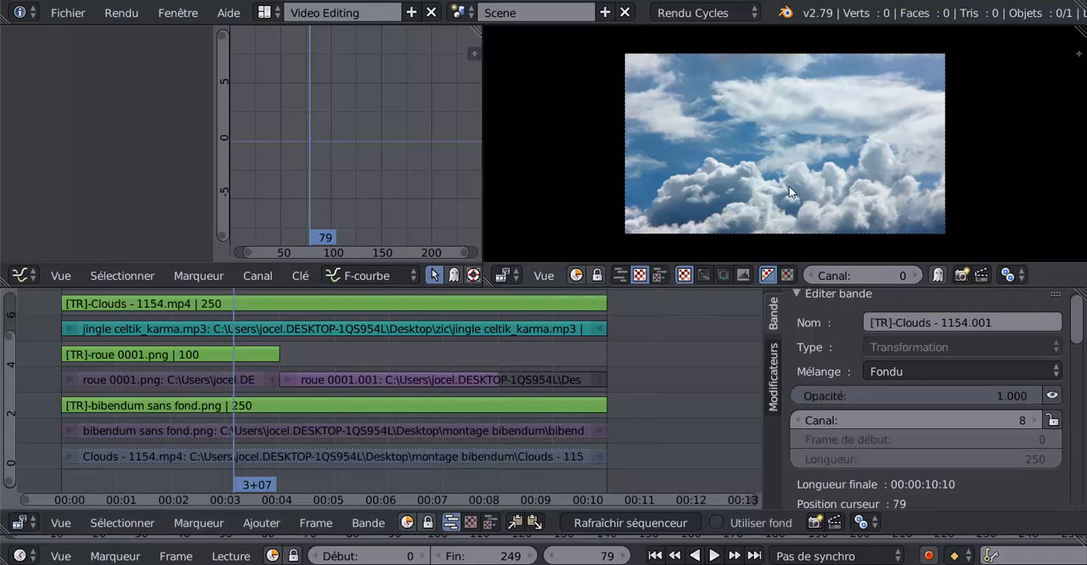
pyautogui.rightClick(214, 456)
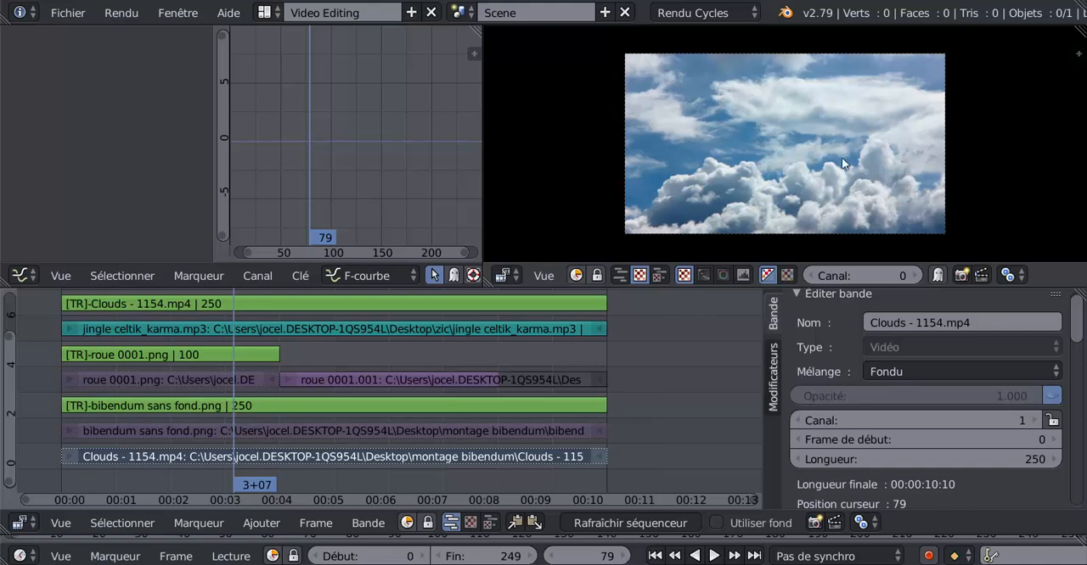
pyautogui.rightClick(809, 169)
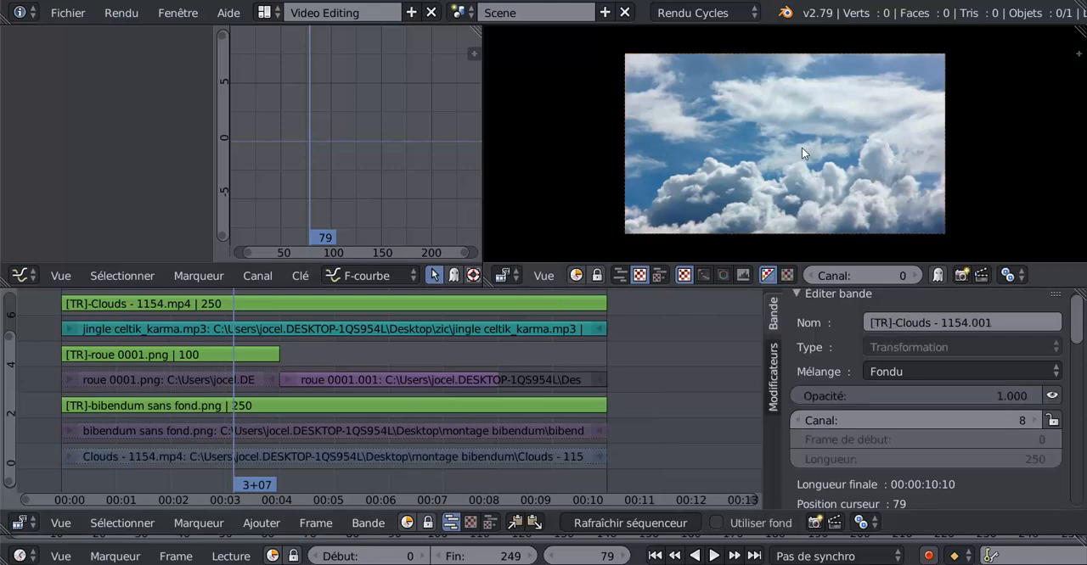
# - Delete the second Clouds transform strip and undo back to before either Transform effect was added to the cloud video
pyautogui.scroll(3, 742, 394)
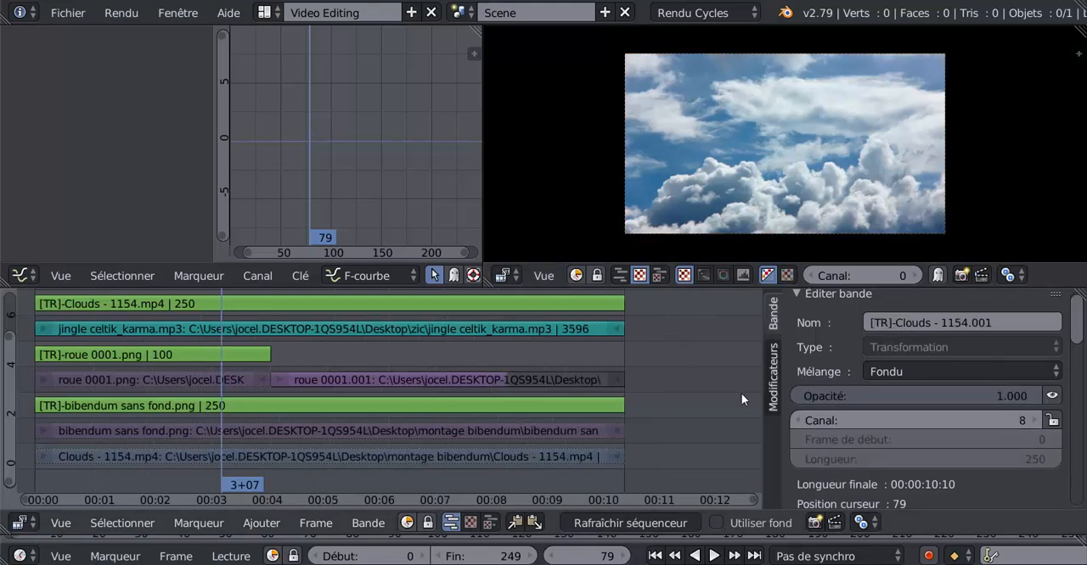
pyautogui.scroll(-3, 741, 393)
pyautogui.moveTo(731, 397); pyautogui.dragTo(743, 416, button='middle')
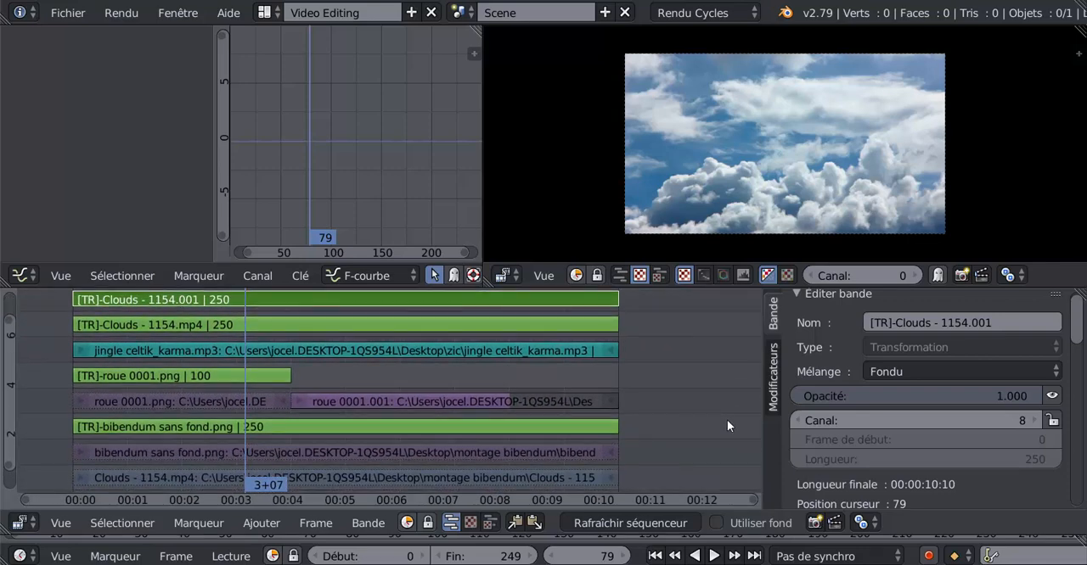
pyautogui.press('Delete')
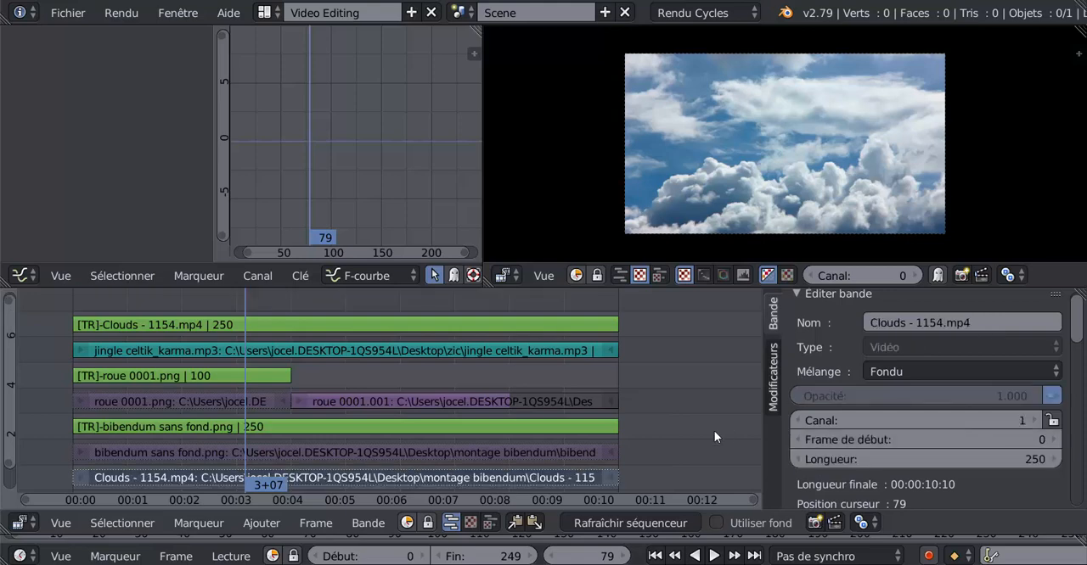
pyautogui.hotkey('ctrl', 'z')
pyautogui.scroll(-4, 714, 437)
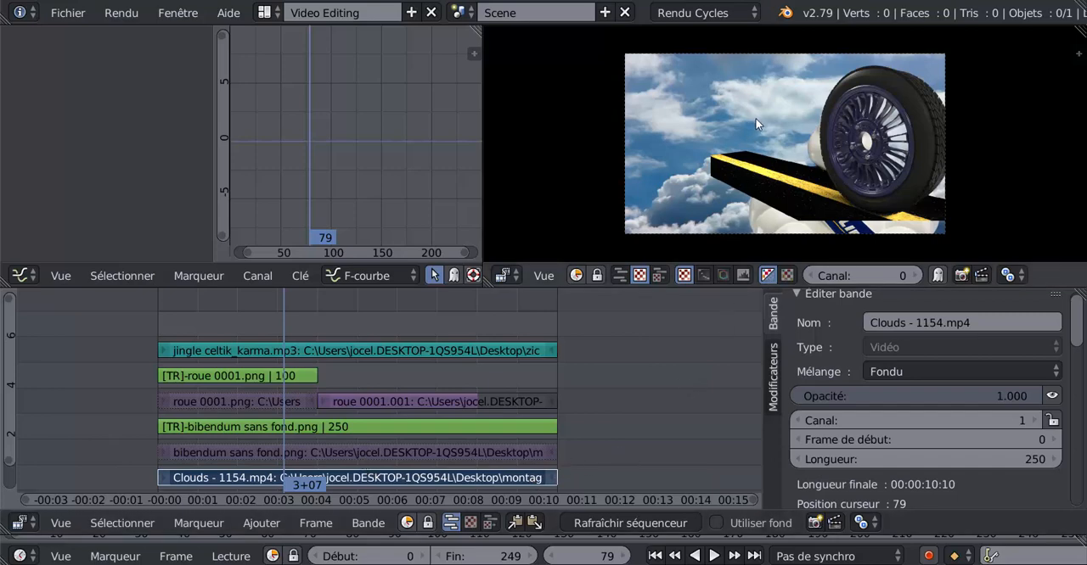
# - Add a single Transform effect to the Clouds - 1154.mp4 strip and try moving and scaling its image in the preview
pyautogui.press('t')
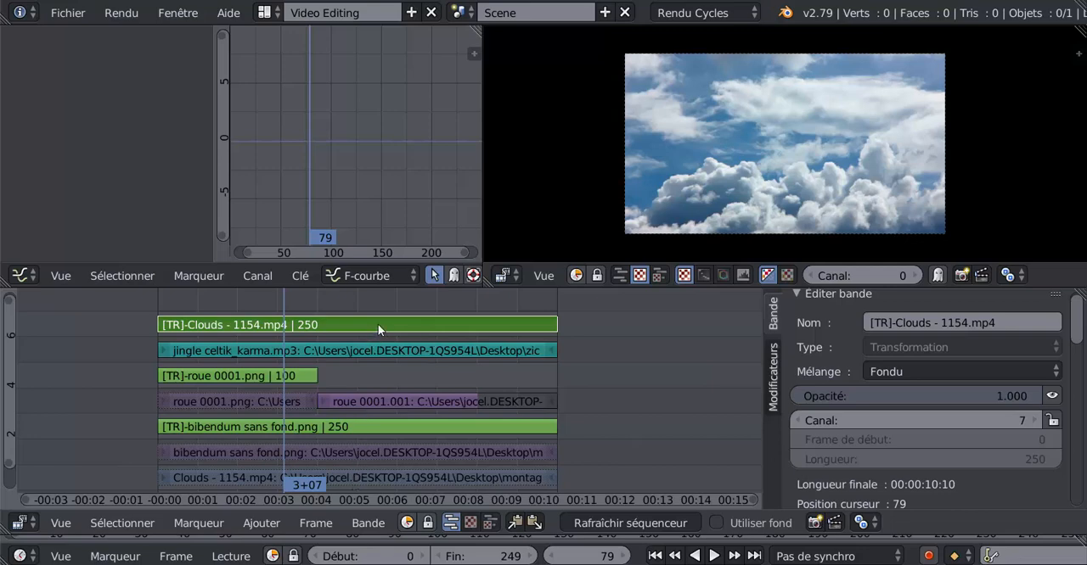
pyautogui.press('g')
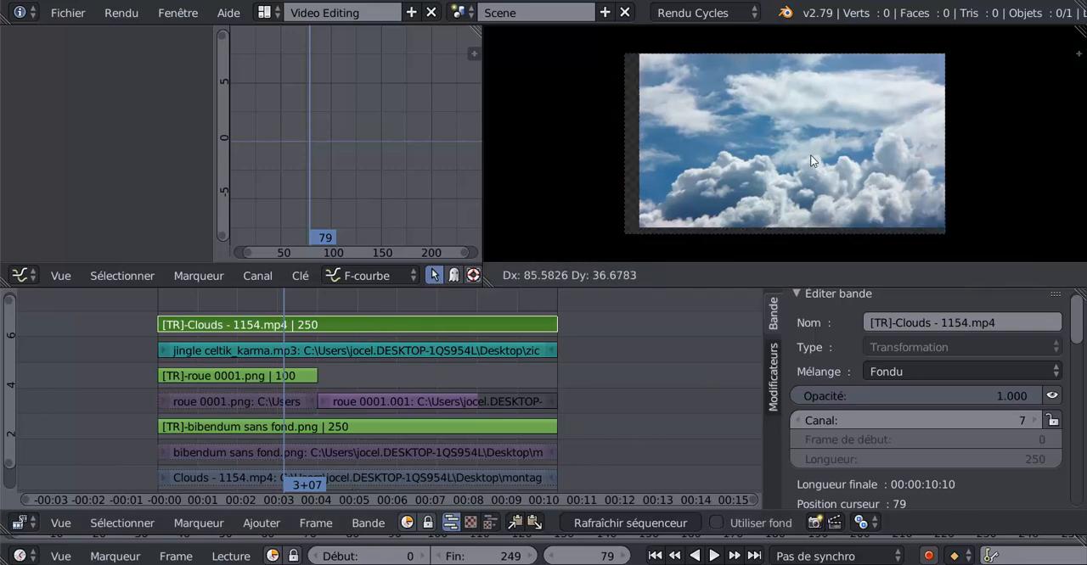
pyautogui.press('Escape')
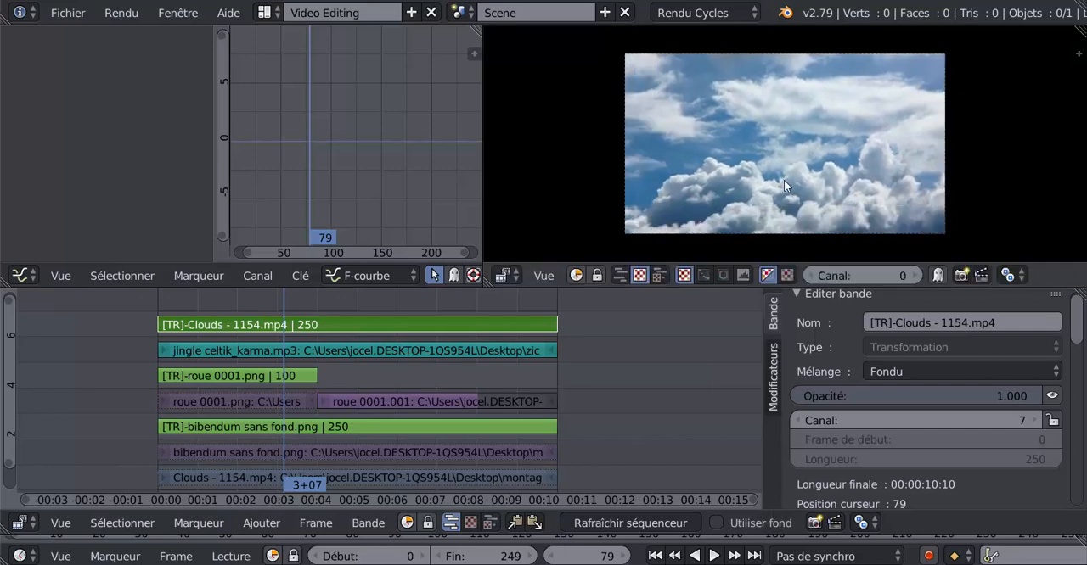
pyautogui.press('s')
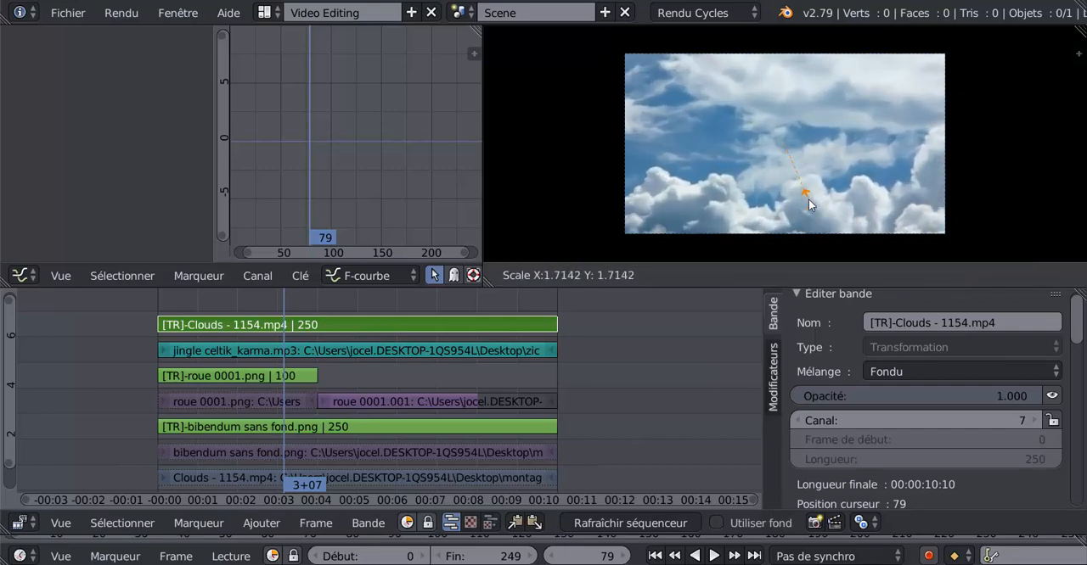
pyautogui.click(784, 213)
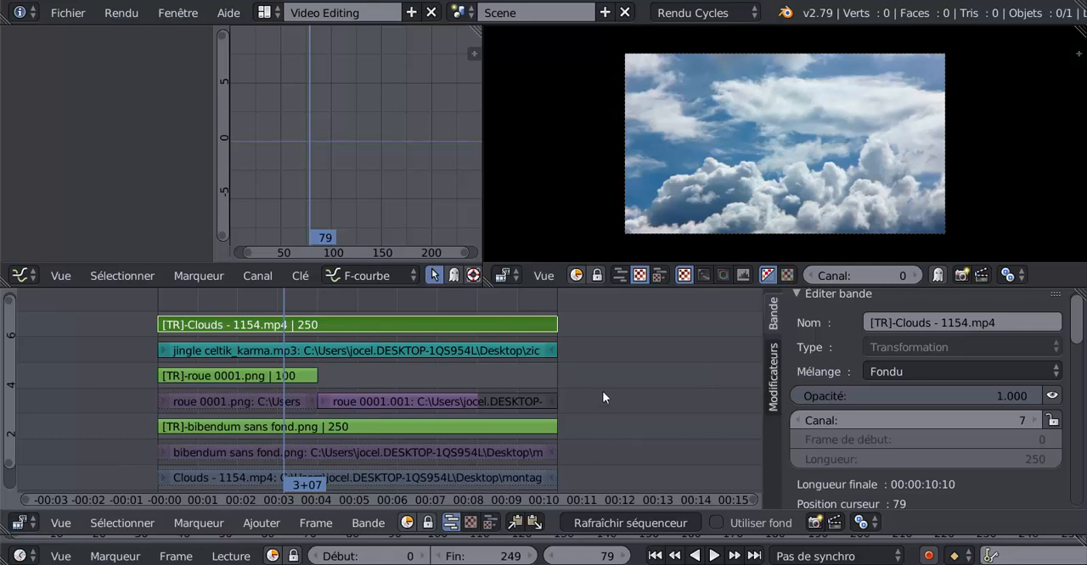
# - Delete the Transform strips of Clouds - 1154.mp4 and roue 0001.png, then scrub through the montage and return to frame 0
pyautogui.press('Delete')
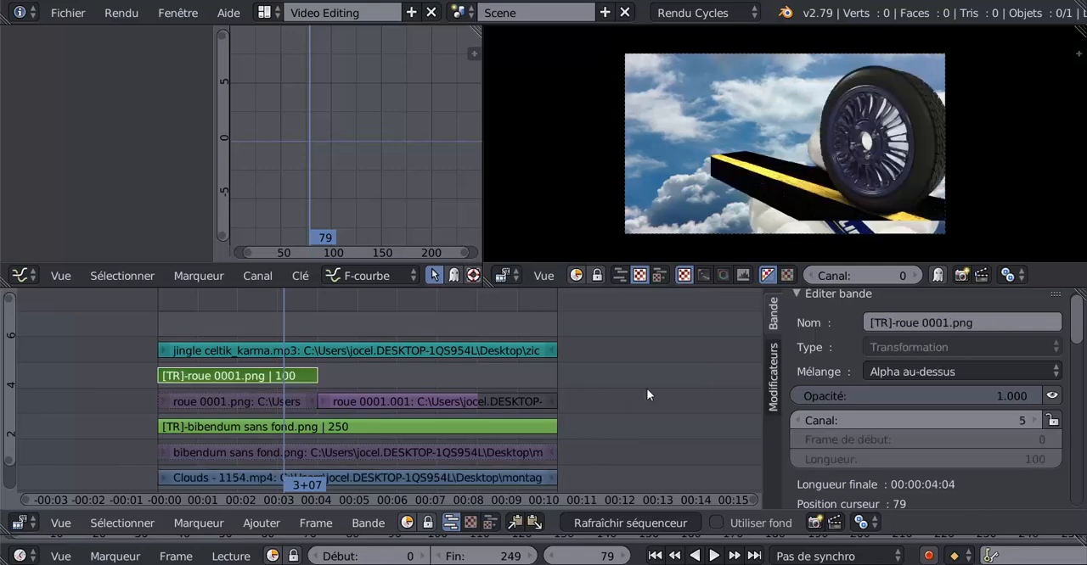
pyautogui.hotkey('ctrl', 'z')
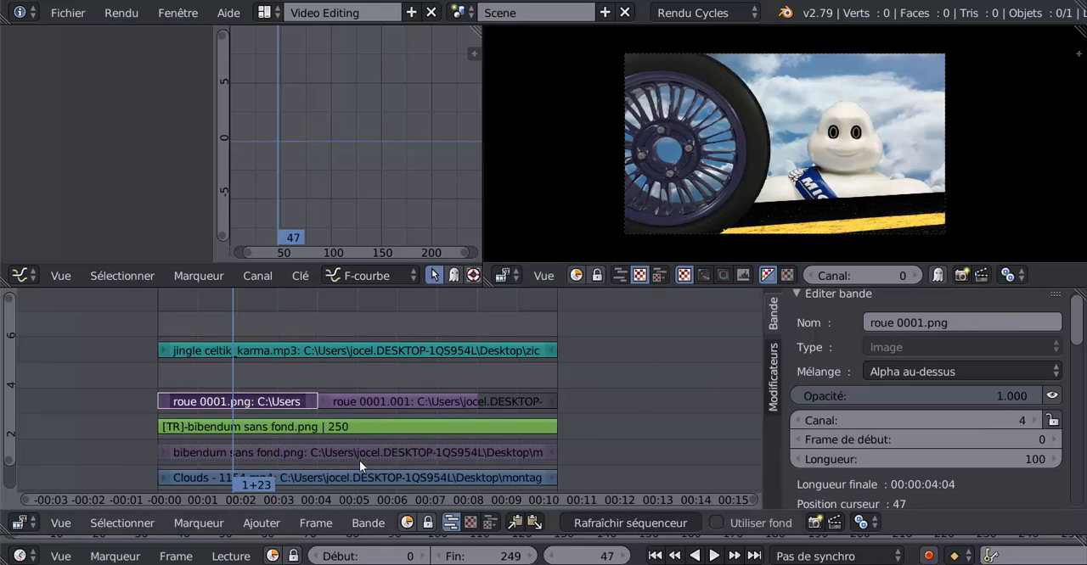
pyautogui.moveTo(234, 323); pyautogui.dragTo(455, 323)
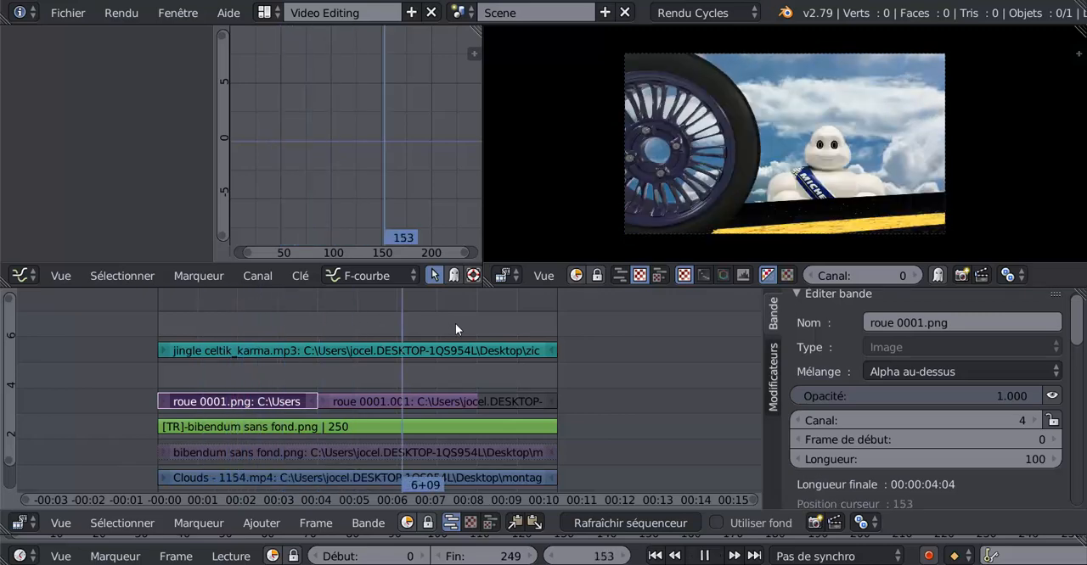
pyautogui.moveTo(386, 323); pyautogui.dragTo(144, 342)
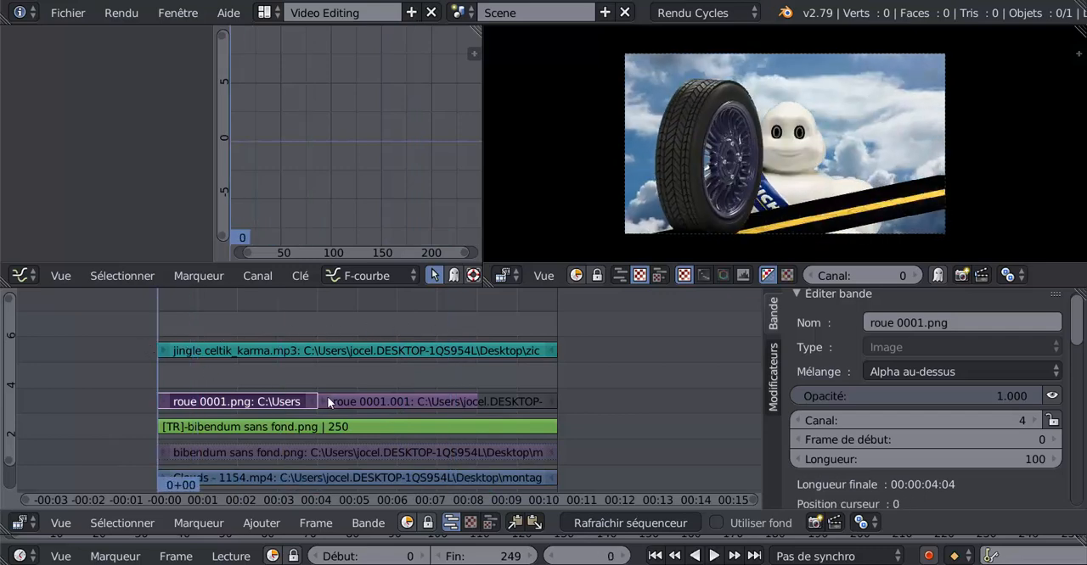
# - Move the jingle celtik_karma.mp3 strip to channel 7 and both roue image strips to channel 5
pyautogui.rightClick(342, 349)
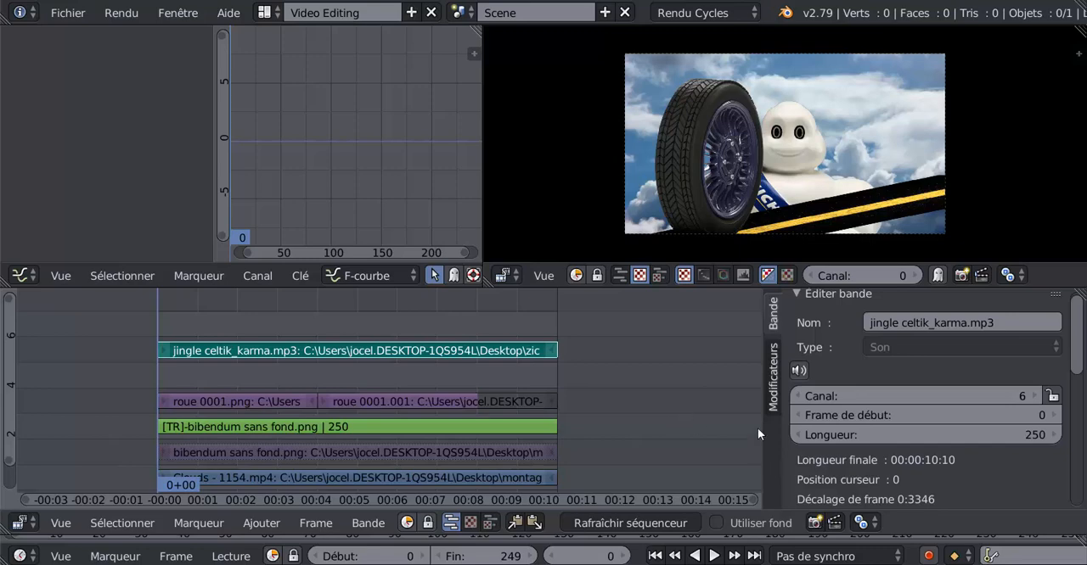
pyautogui.click(1037, 396)
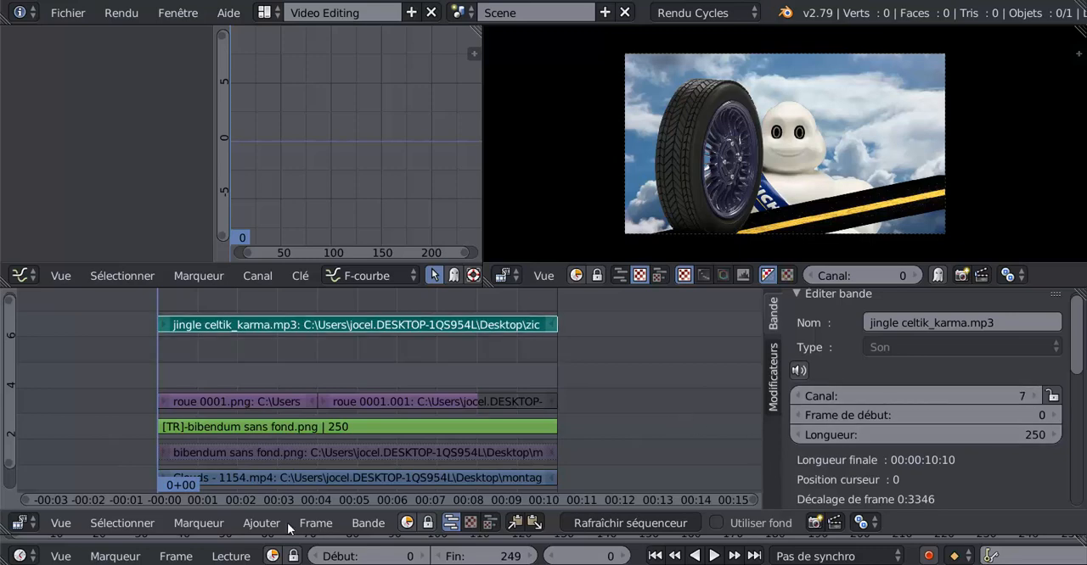
pyautogui.click(257, 397)
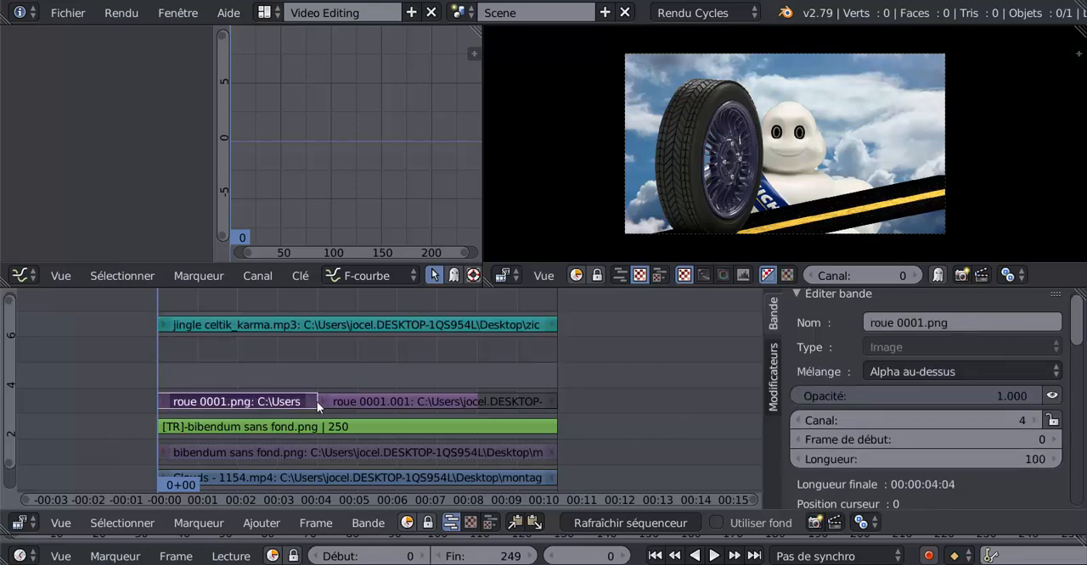
pyautogui.click(366, 397)
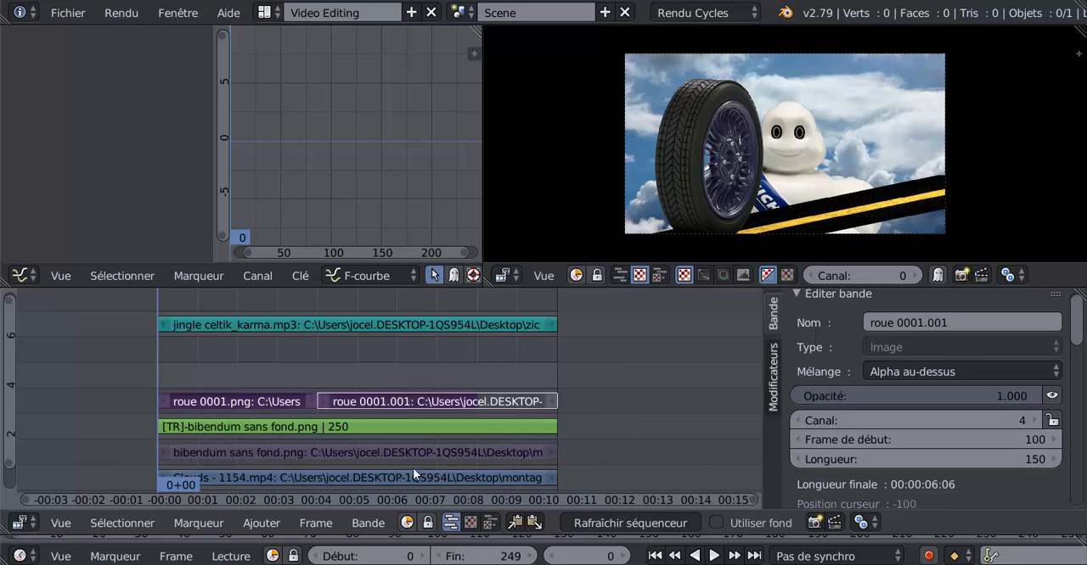
pyautogui.click(1035, 419)
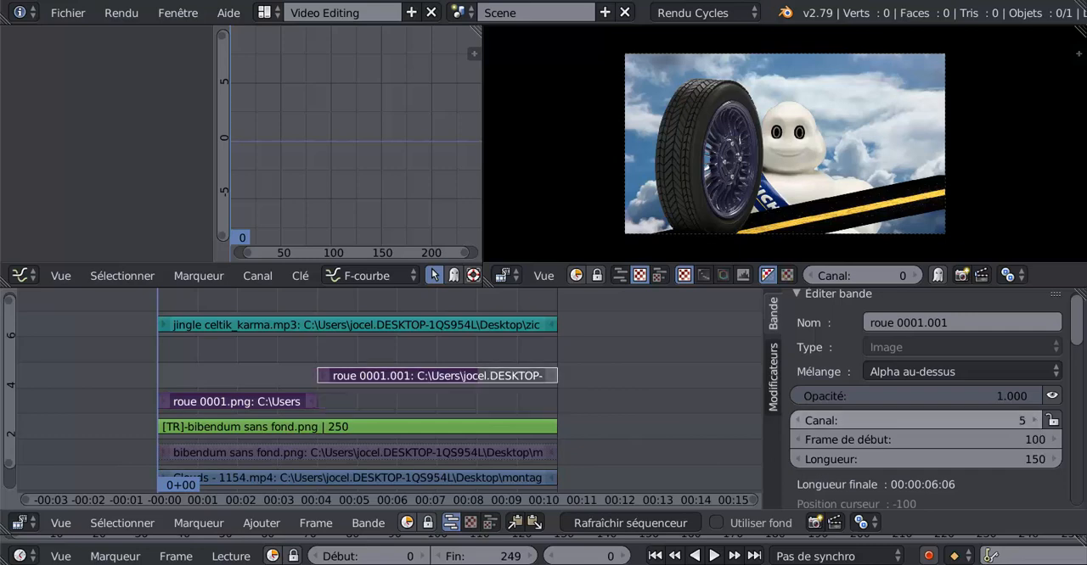
pyautogui.click(202, 402)
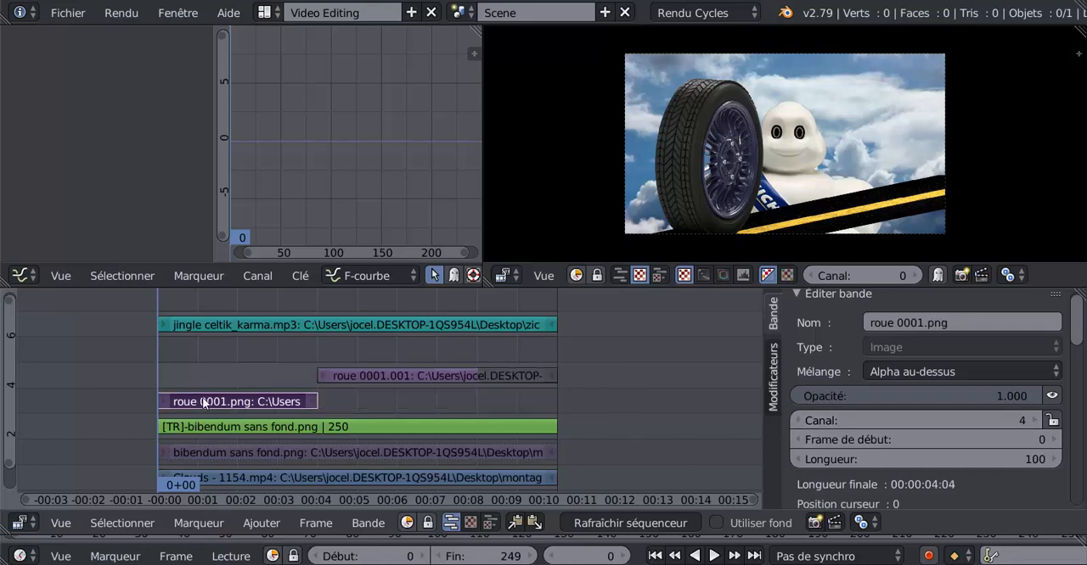
pyautogui.click(1033, 418)
# - Move the bibendum Transform strip to channel 4 and its source bibendum sans fond.png to channel 3
pyautogui.click(293, 427)
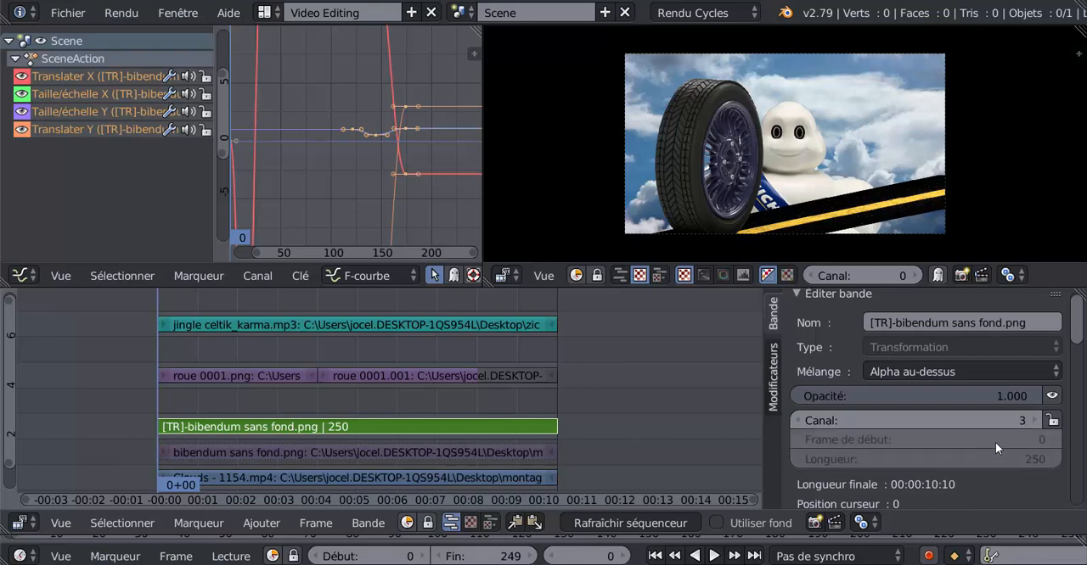
pyautogui.click(1033, 419)
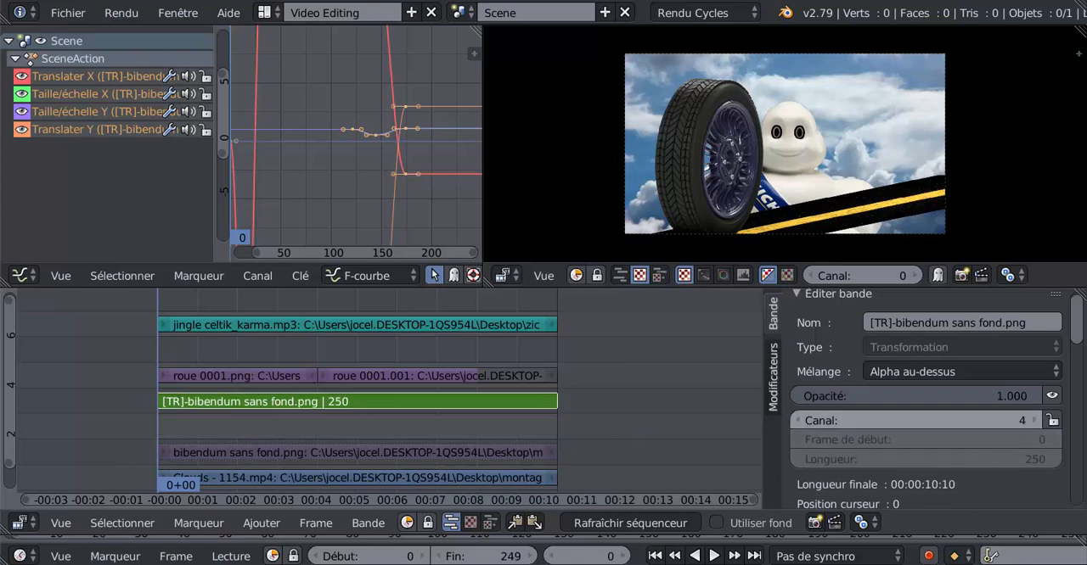
pyautogui.click(365, 453)
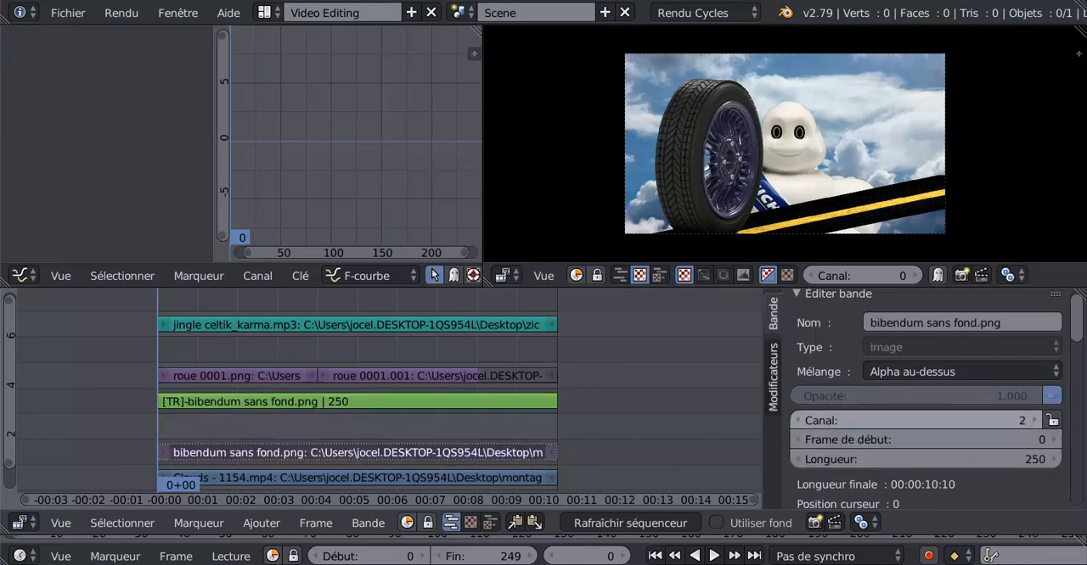
pyautogui.click(1033, 419)
# - Add a Transform effect to the Clouds - 1154.mp4 strip in the free channel 2
pyautogui.click(287, 479)
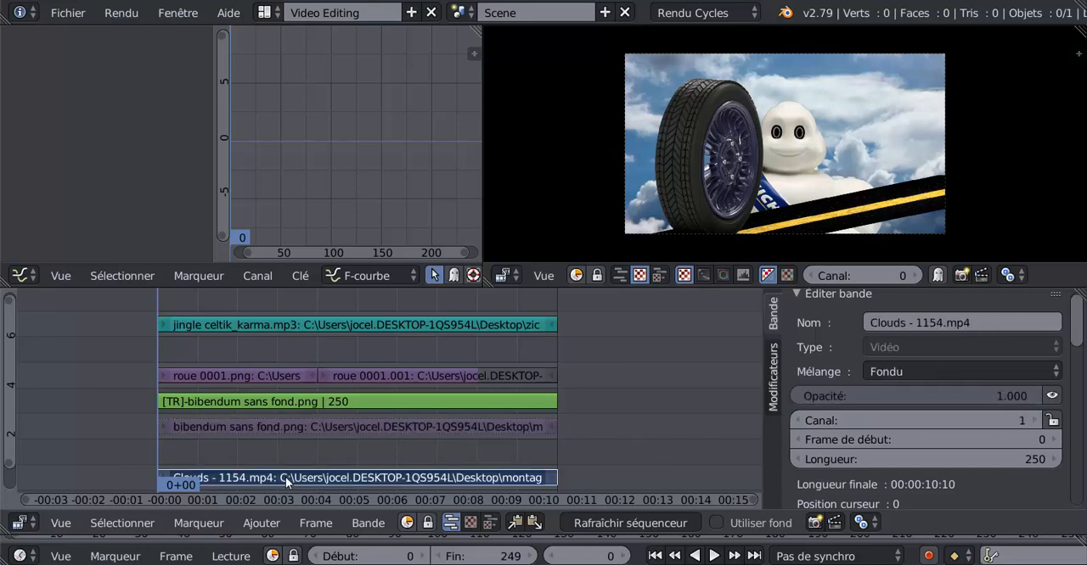
pyautogui.press('t')
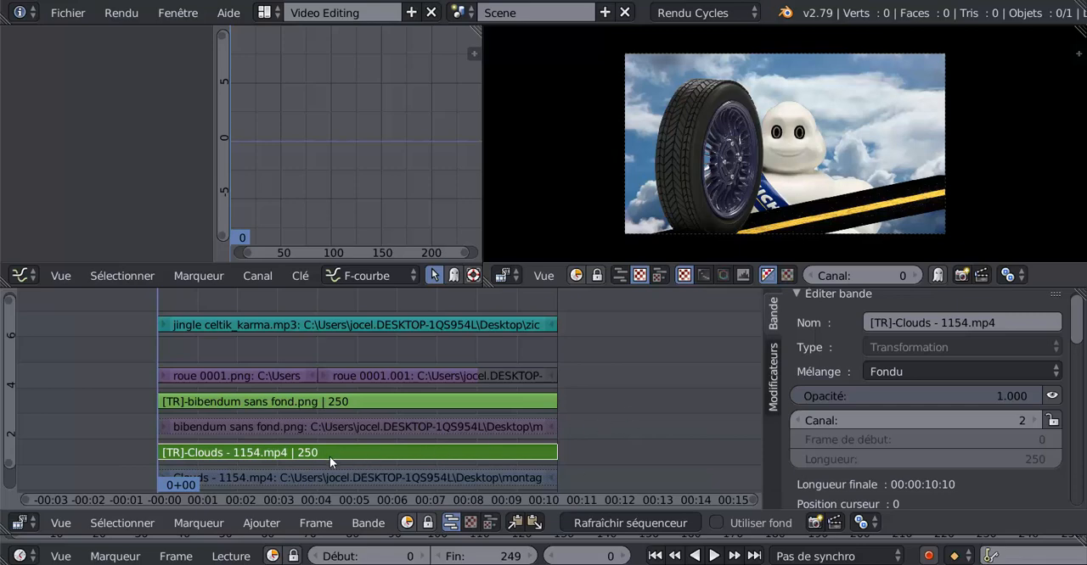
pyautogui.rightClick(889, 119)
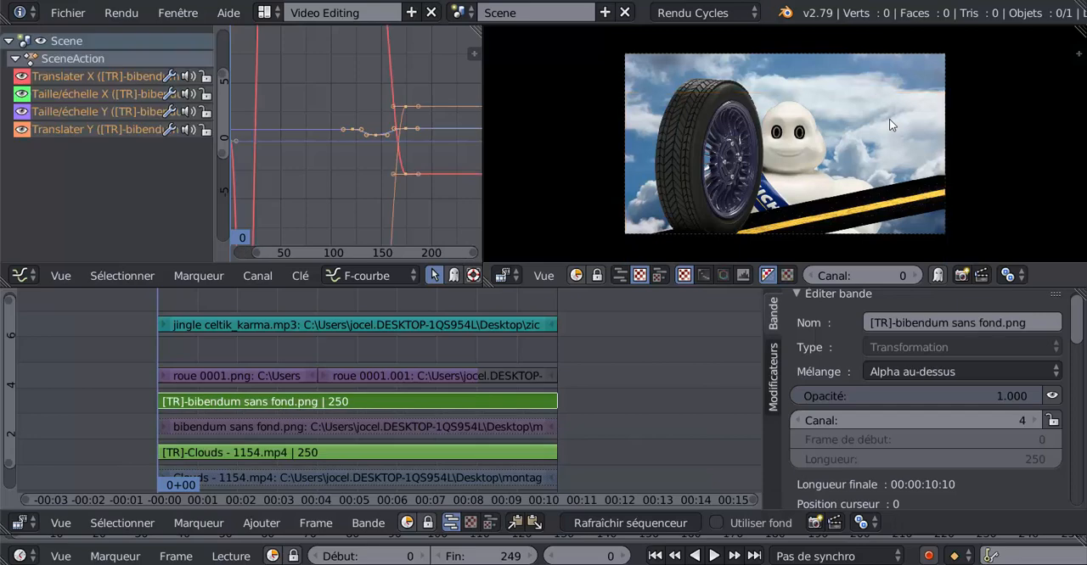
pyautogui.rightClick(333, 481)
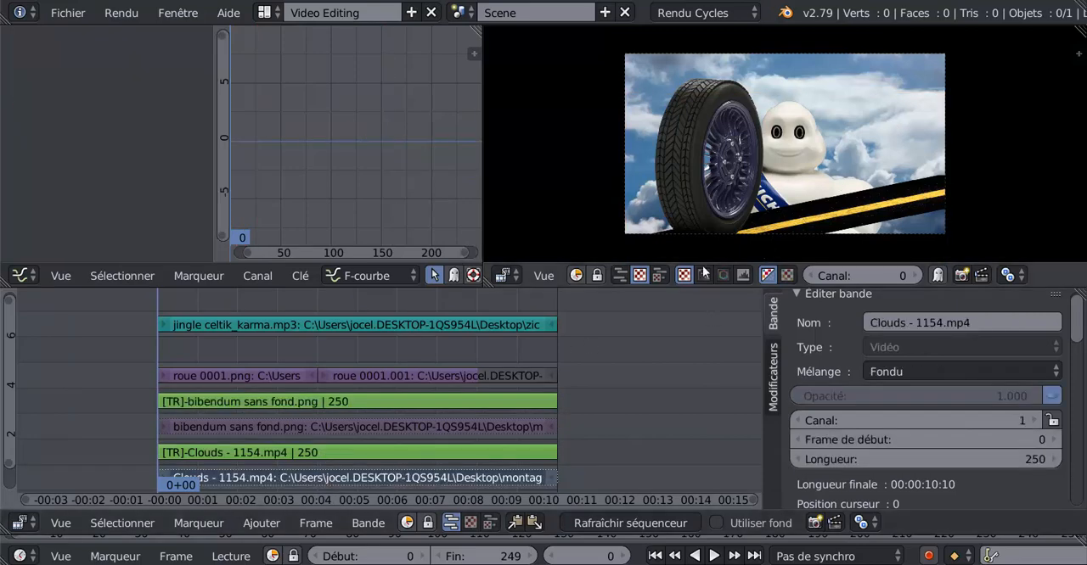
pyautogui.rightClick(315, 454)
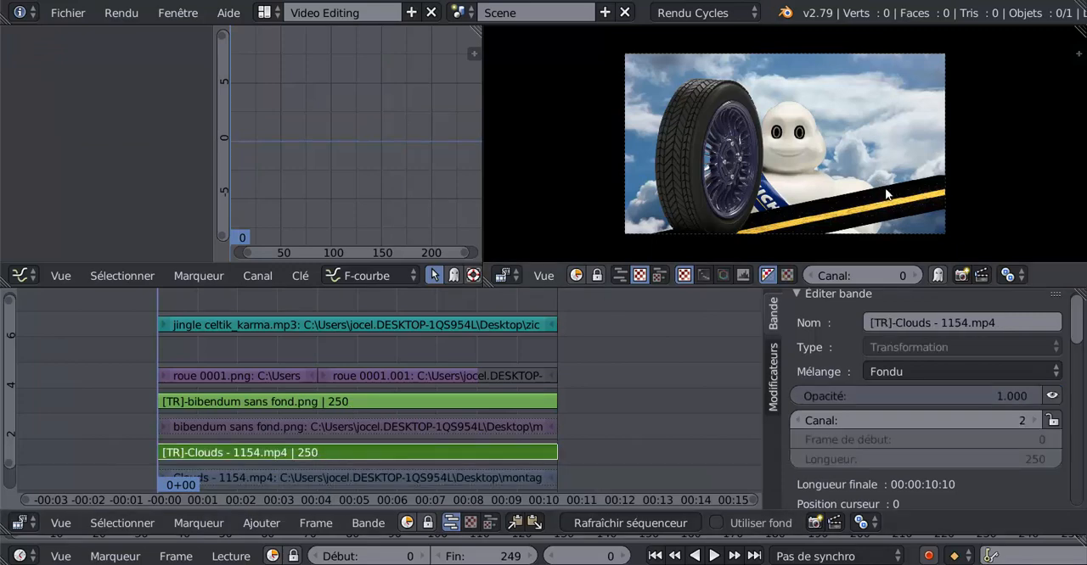
pyautogui.press('s')
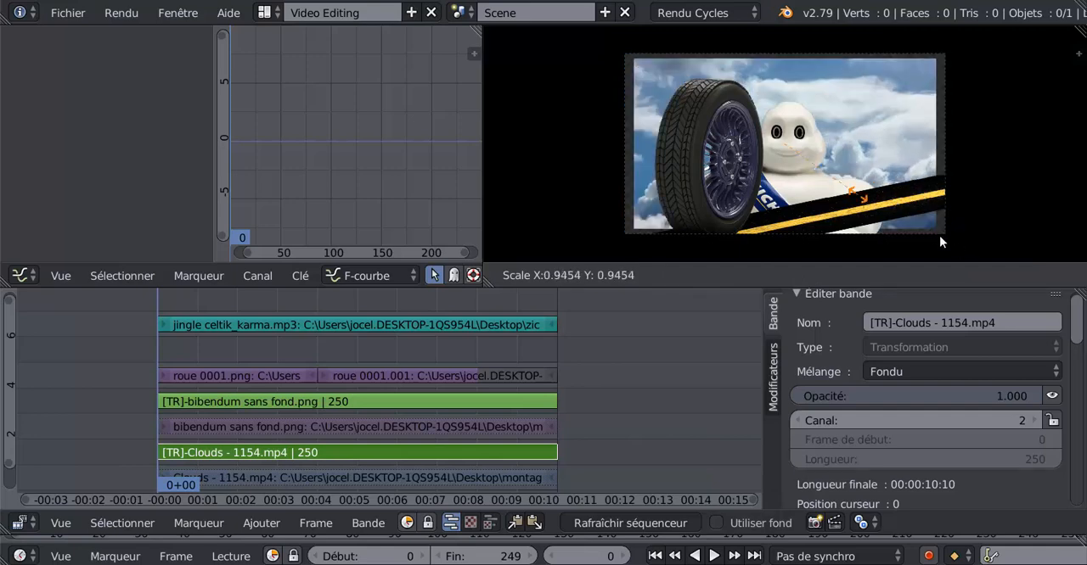
pyautogui.click(875, 218)
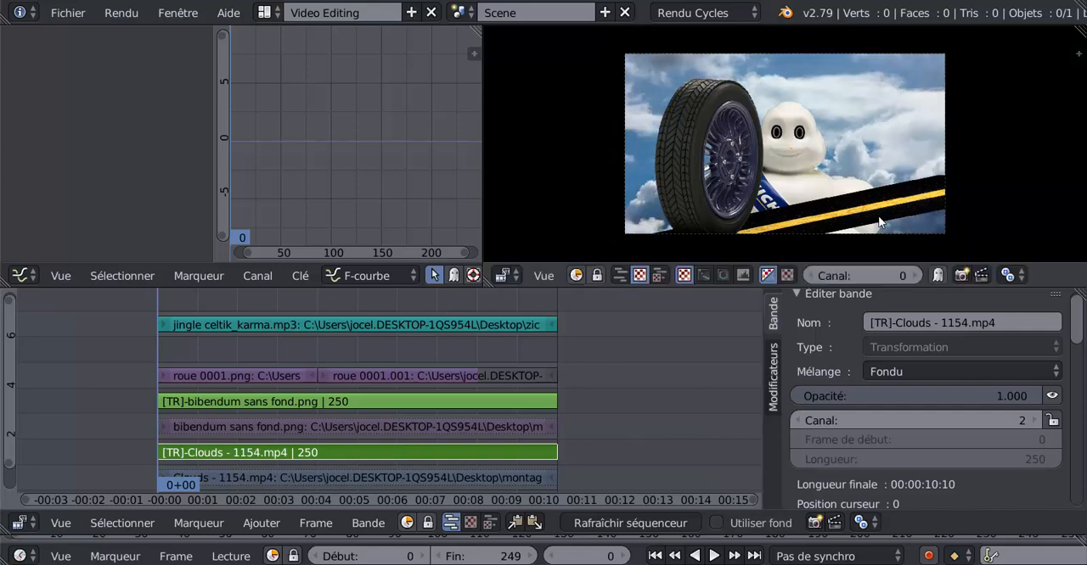
# - Insert keyframes at frame 0 for the cloud Transform strip's X and Y scale at 1.000
pyautogui.scroll(-8, 924, 436)
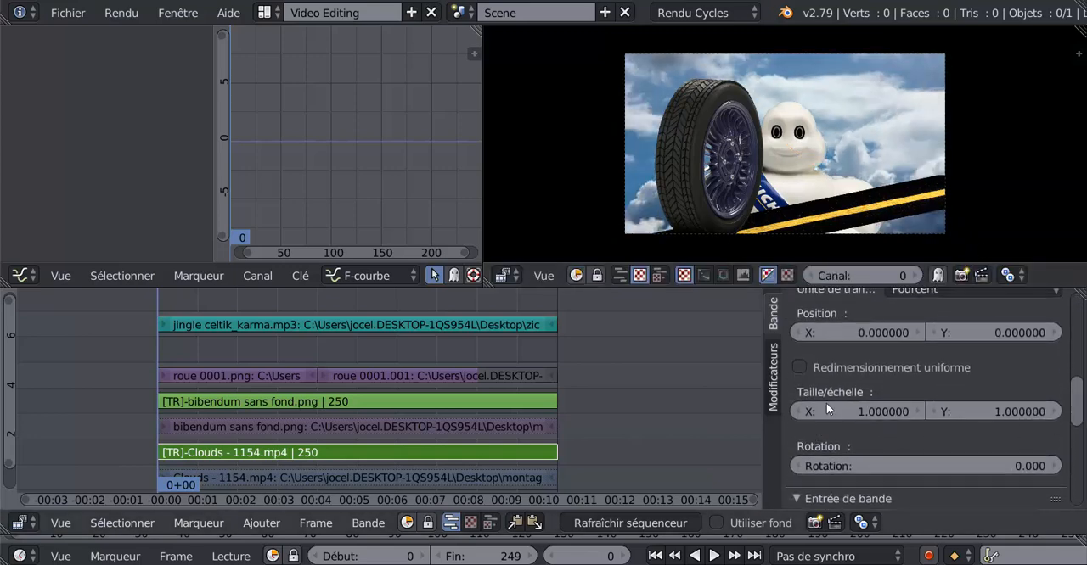
pyautogui.click(854, 413)
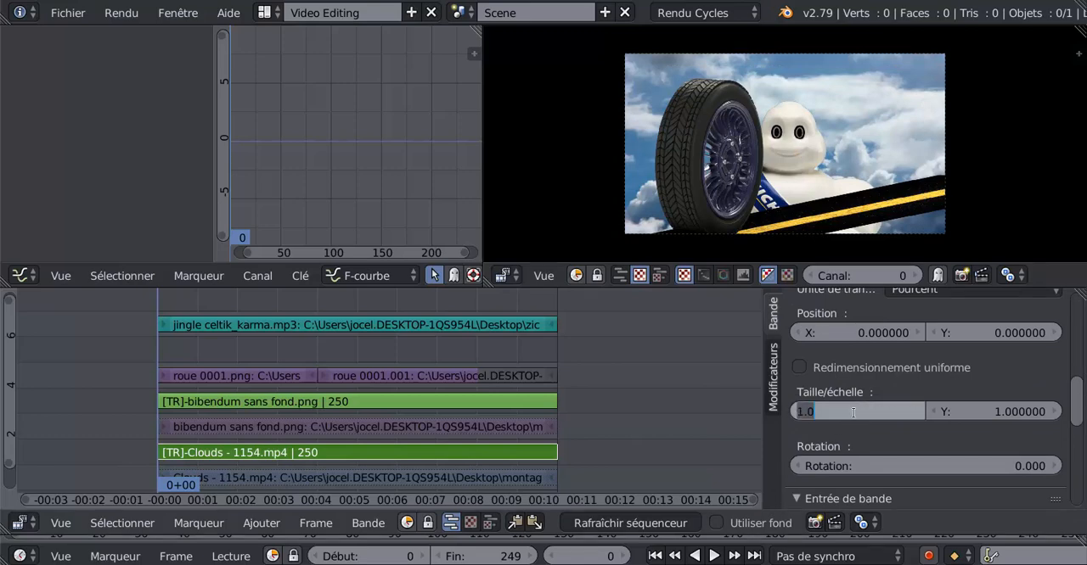
pyautogui.press('Escape')
pyautogui.rightClick(880, 410)
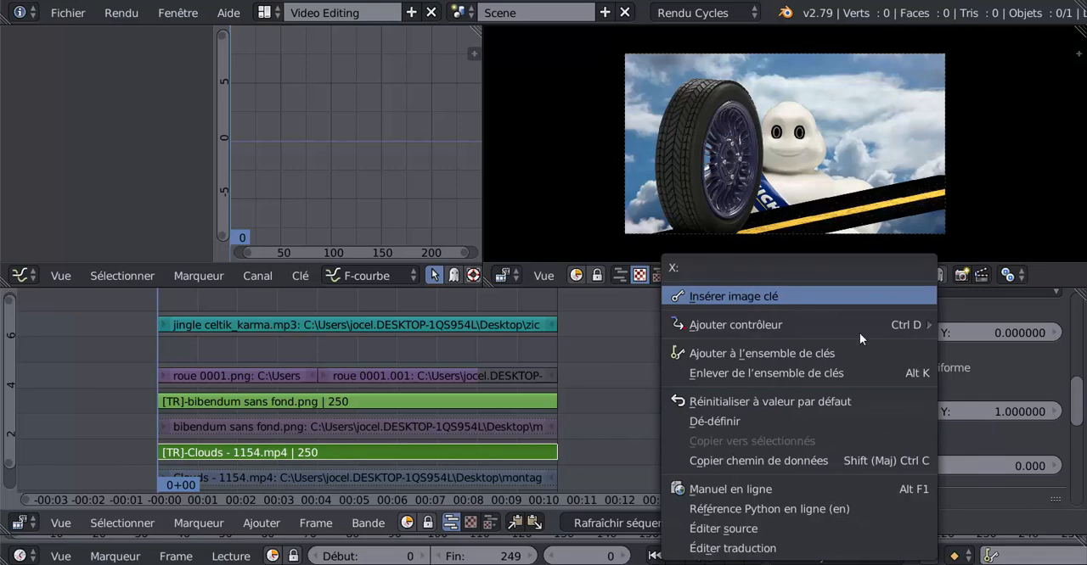
pyautogui.click(747, 293)
pyautogui.rightClick(967, 406)
pyautogui.click(798, 294)
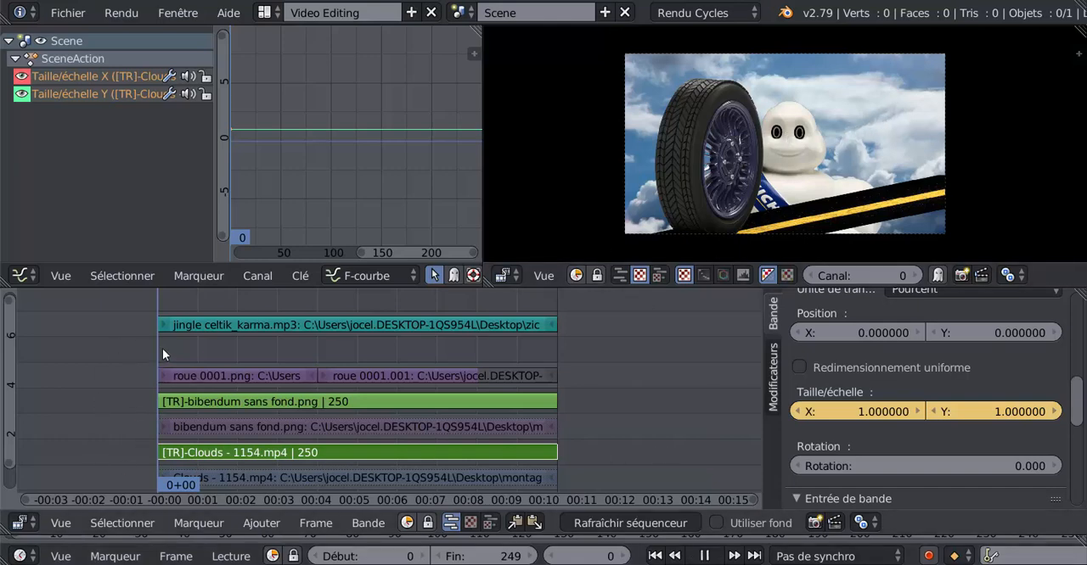
# - At frame 28, enlarge the cloud image to a scale of about 1.73 and keyframe its X and Y scale
pyautogui.hotkey('alt', 'a')
pyautogui.moveTo(217, 341); pyautogui.dragTo(202, 347)
pyautogui.hotkey('alt', 'a')
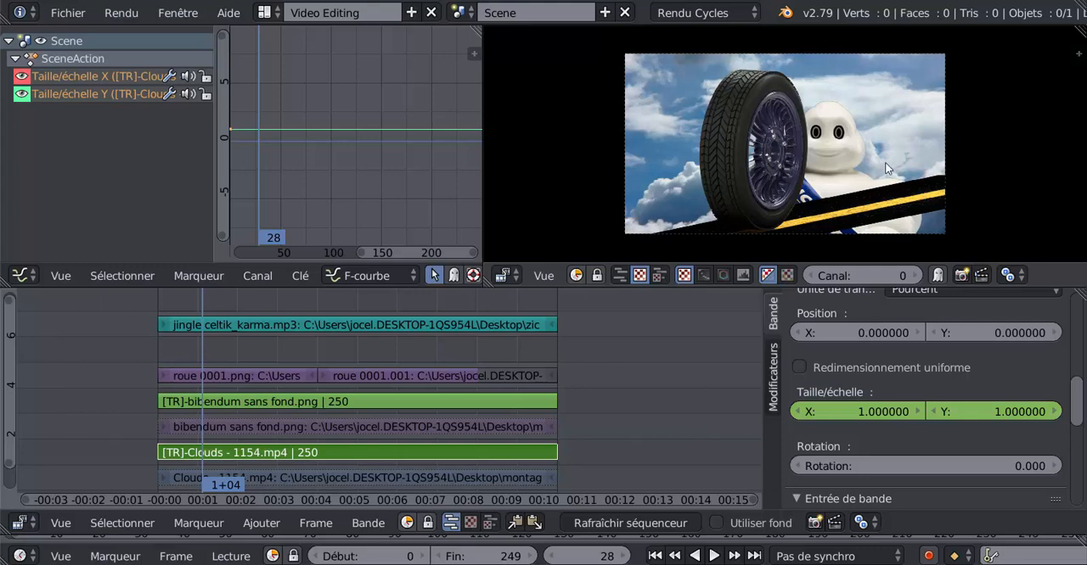
pyautogui.press('s')
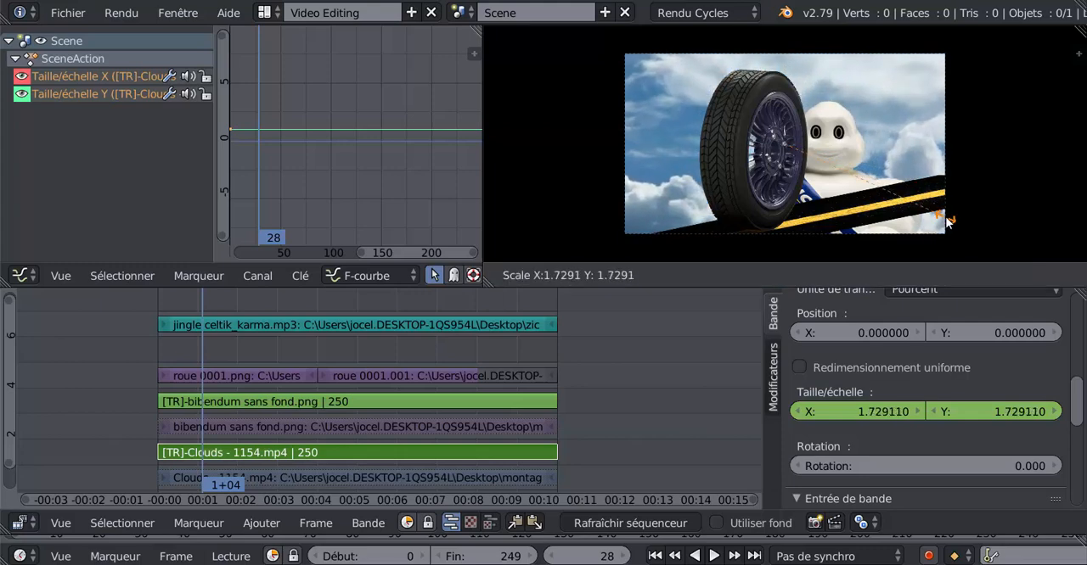
pyautogui.click(948, 221)
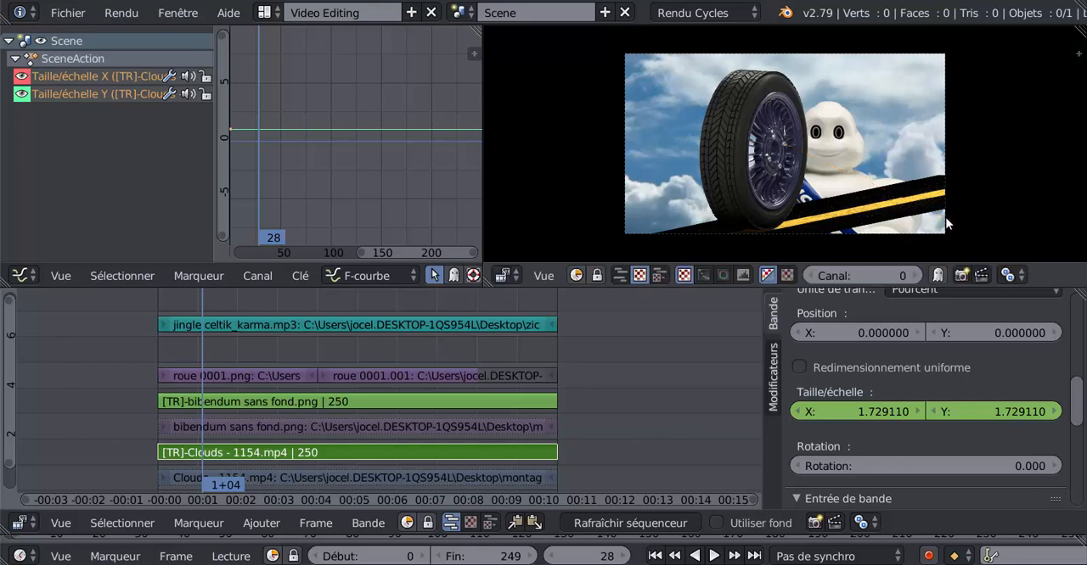
pyautogui.rightClick(875, 410)
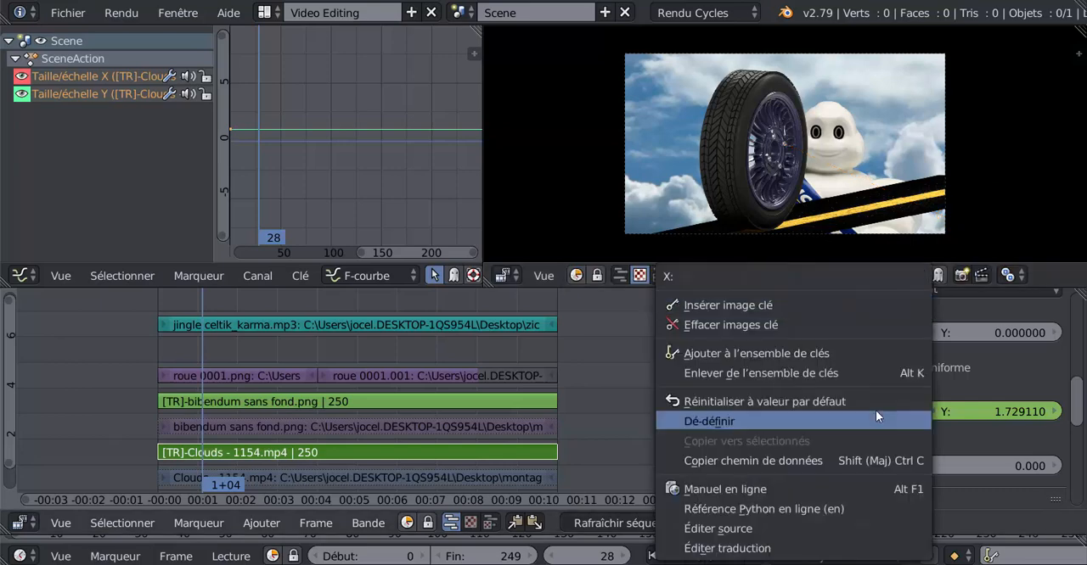
pyautogui.click(805, 306)
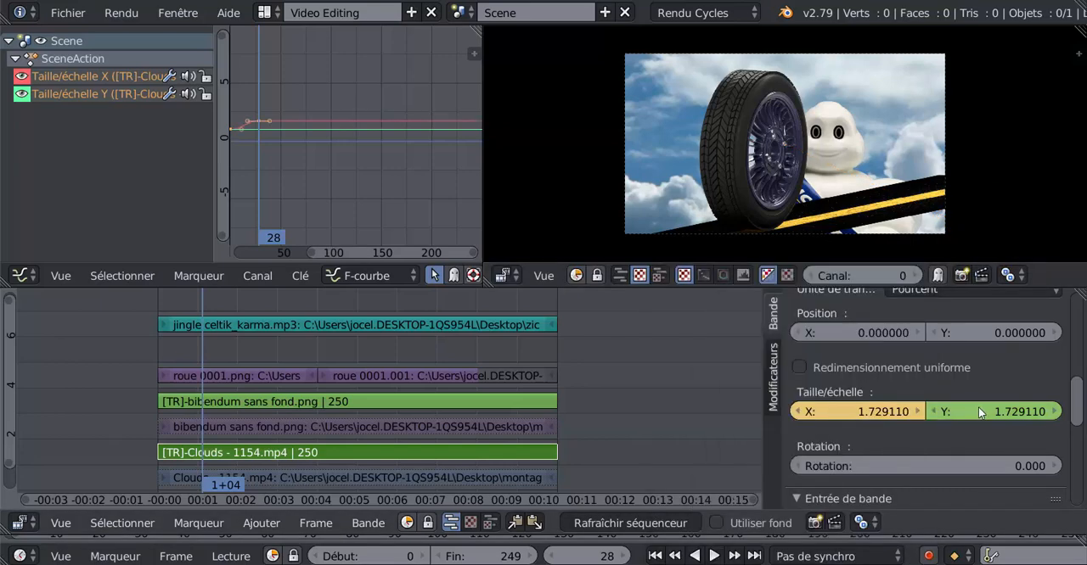
pyautogui.rightClick(978, 407)
pyautogui.click(920, 304)
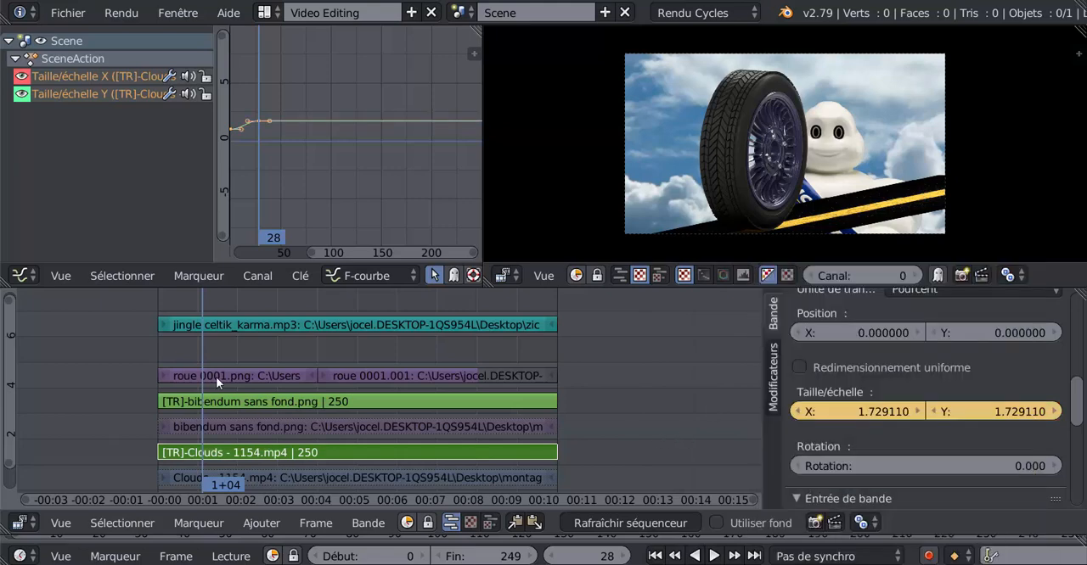
# - Play and scrub through the start of the montage to check the cloud zoom, and return to frame 0
pyautogui.hotkey('alt', 'shift', 'a')
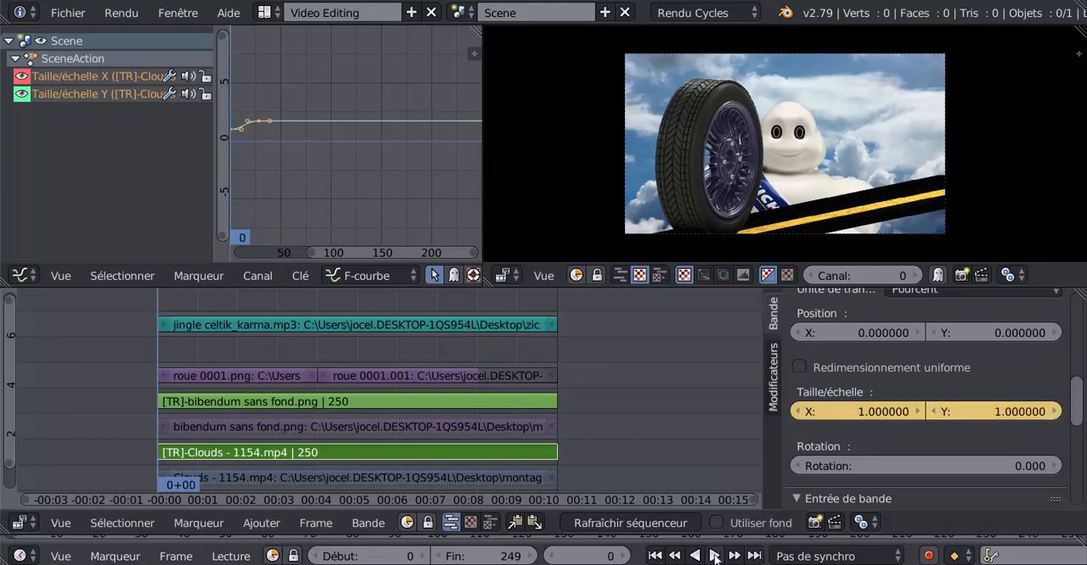
pyautogui.click(710, 557)
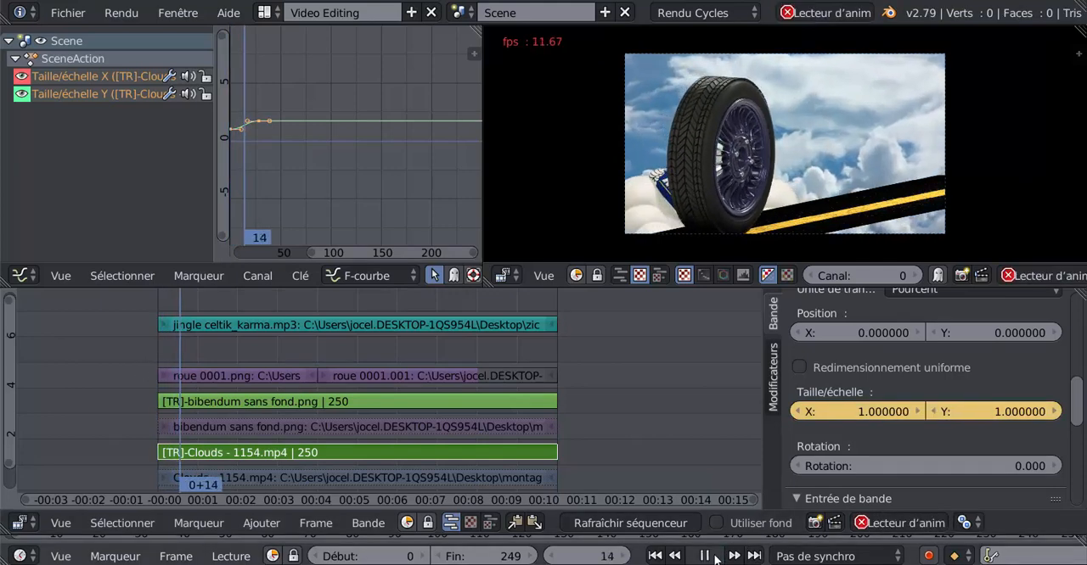
pyautogui.click(716, 559)
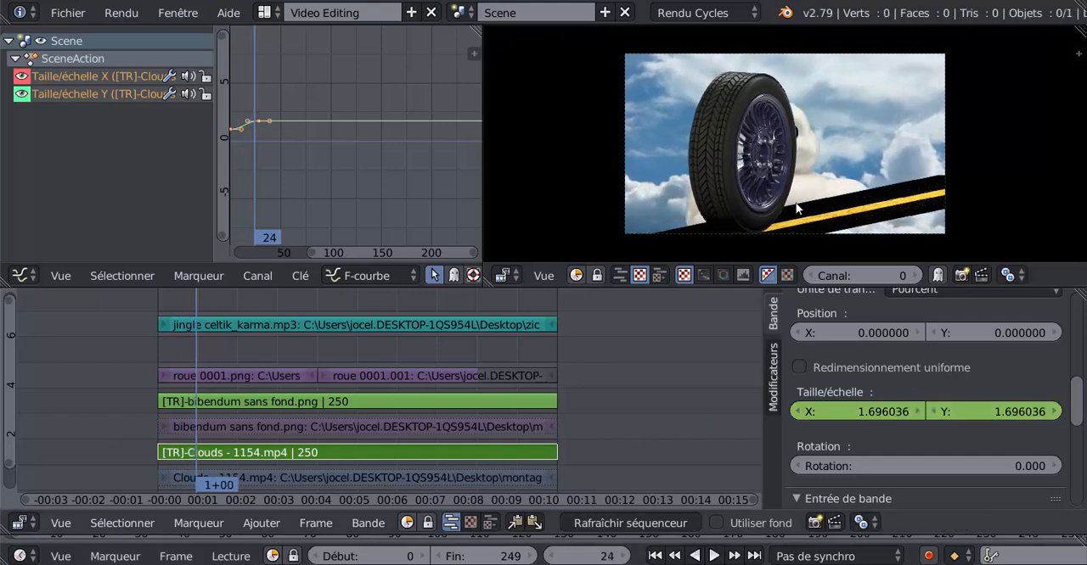
pyautogui.hotkey('alt', 'a')
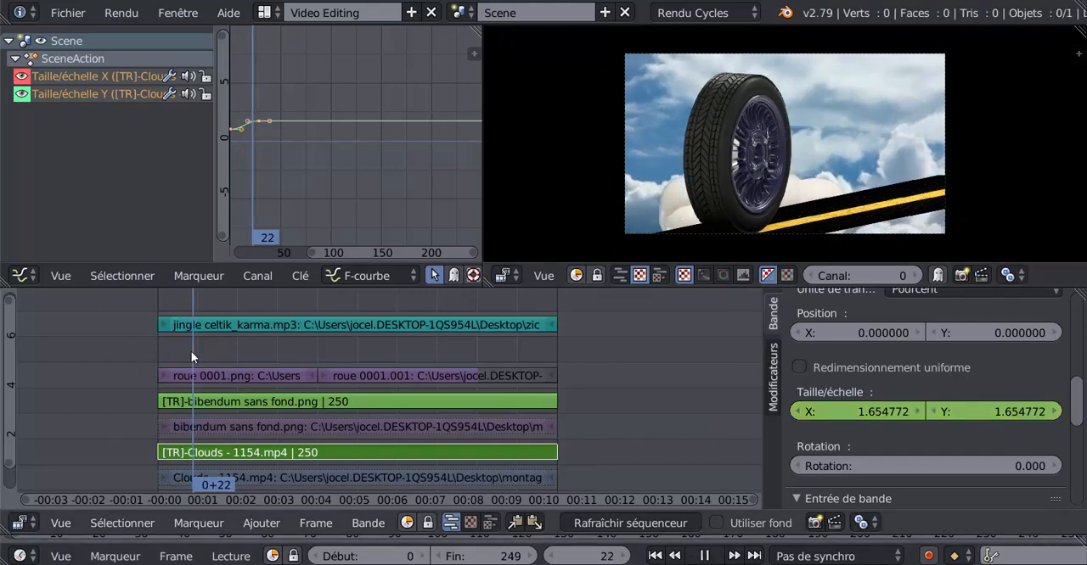
pyautogui.moveTo(334, 346); pyautogui.dragTo(139, 361)
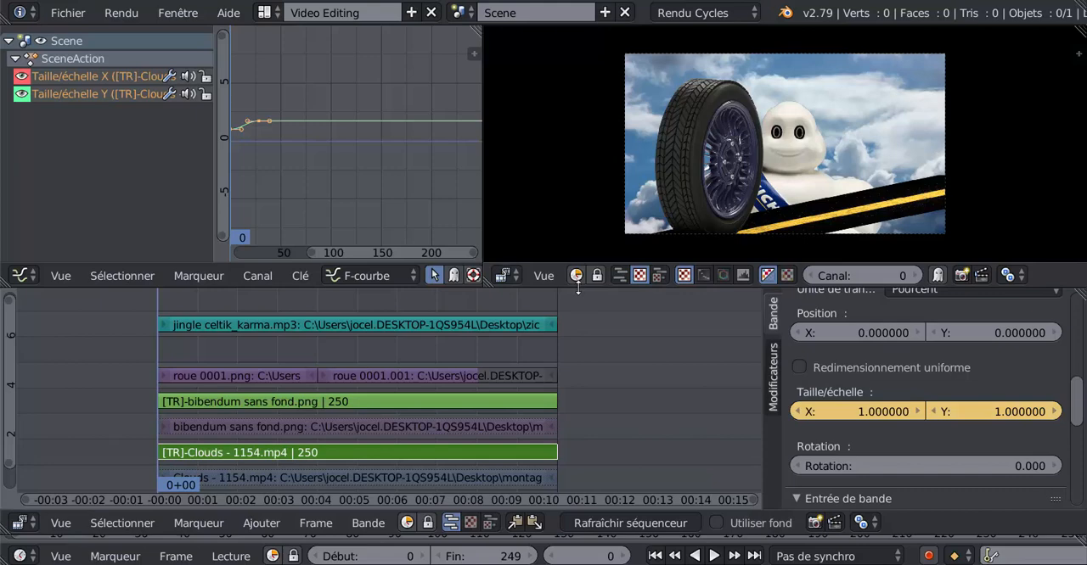
# - Enlarge the video preview and curve editor areas by lowering their border with the sequencer
pyautogui.moveTo(578, 287); pyautogui.dragTo(590, 395)
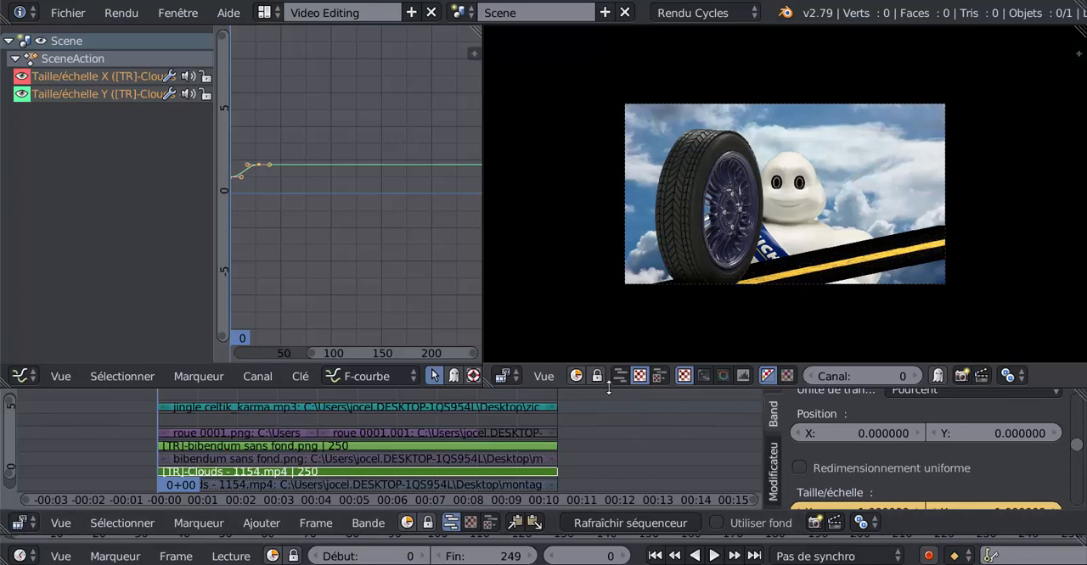
pyautogui.moveTo(609, 387); pyautogui.dragTo(606, 347)
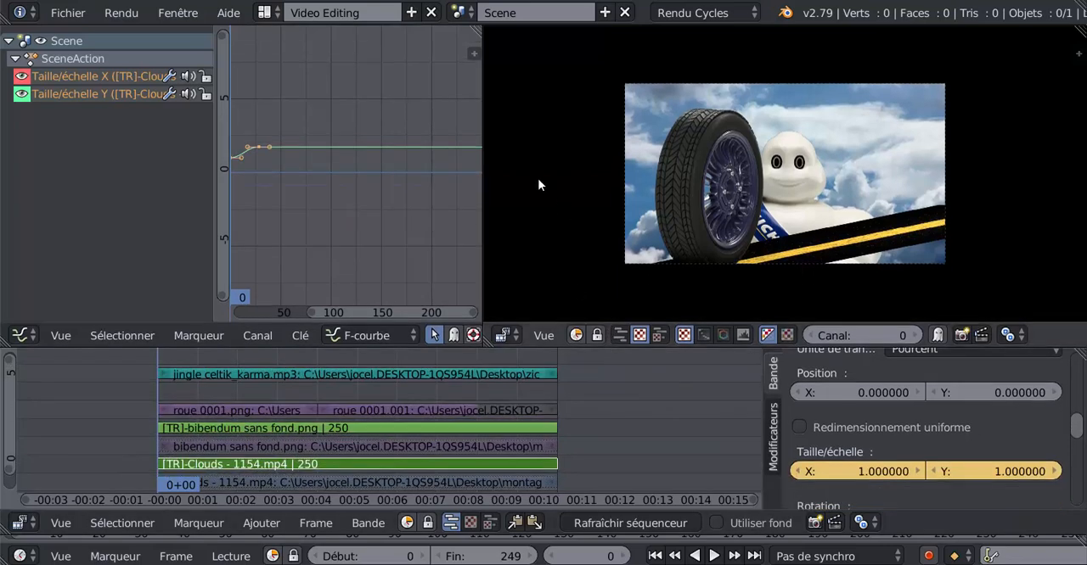